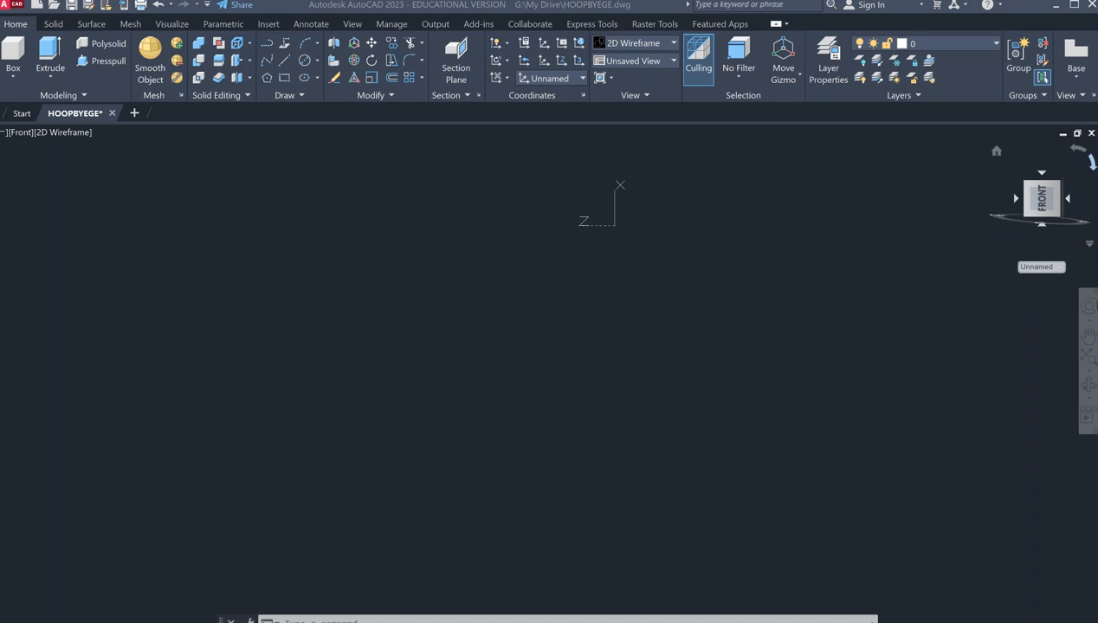
Erase the leftover objects below the UCS icon using a crossing lasso and enlarge the command history area.
{"action": "scroll", "coordinate": [590, 504], "scroll_direction": "down", "scroll_amount": 2}
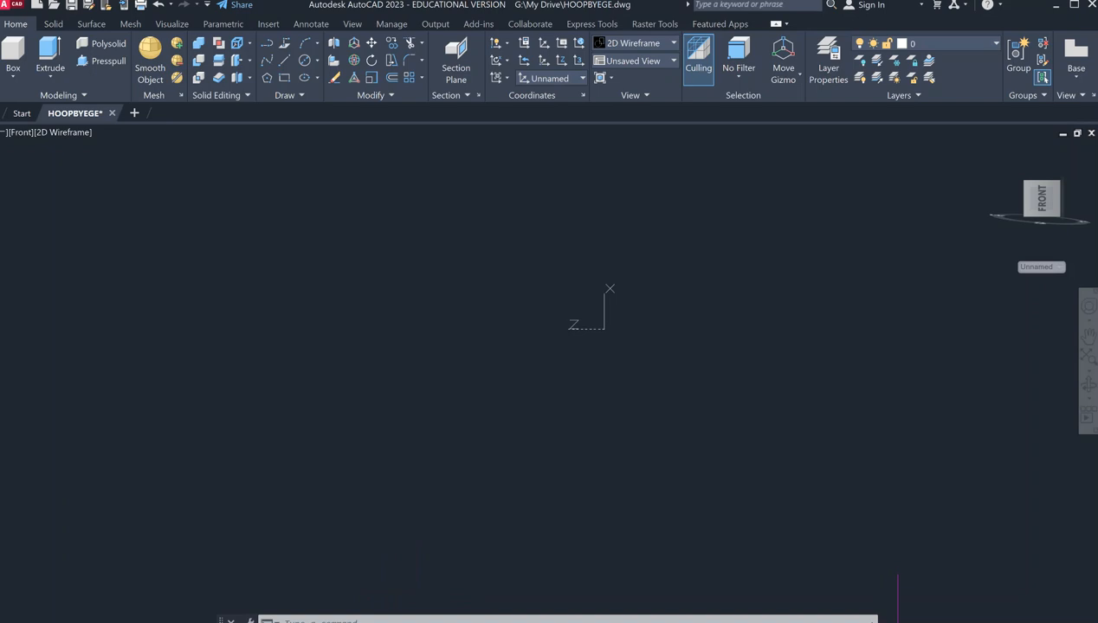
{"action": "left_click_drag", "start_coordinate": [898, 616], "coordinate": [893, 622]}
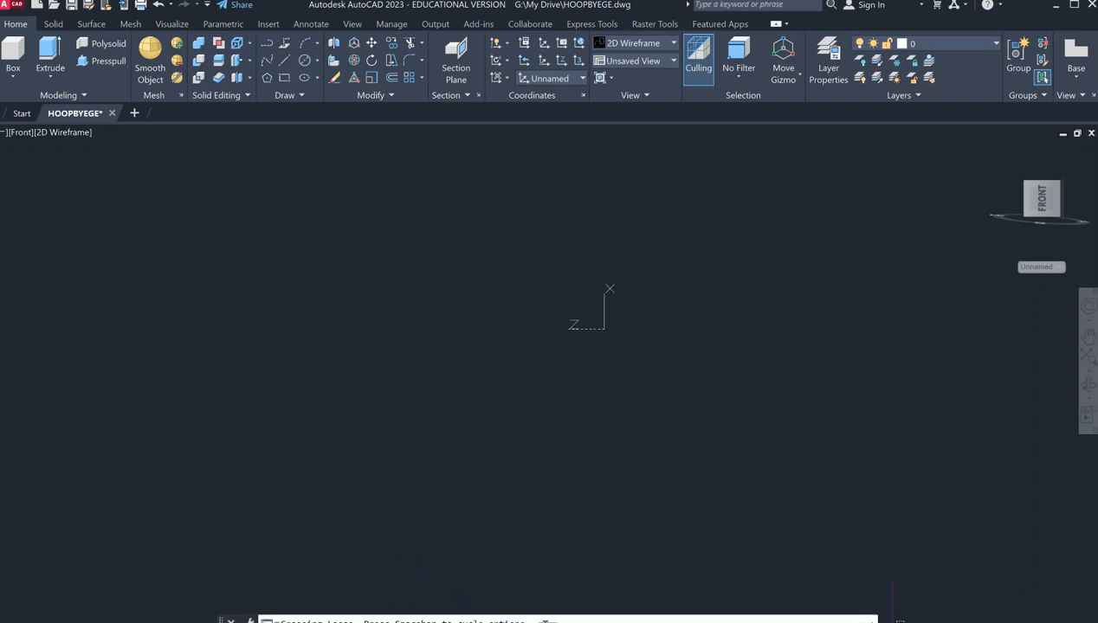
{"action": "key", "text": "Delete"}
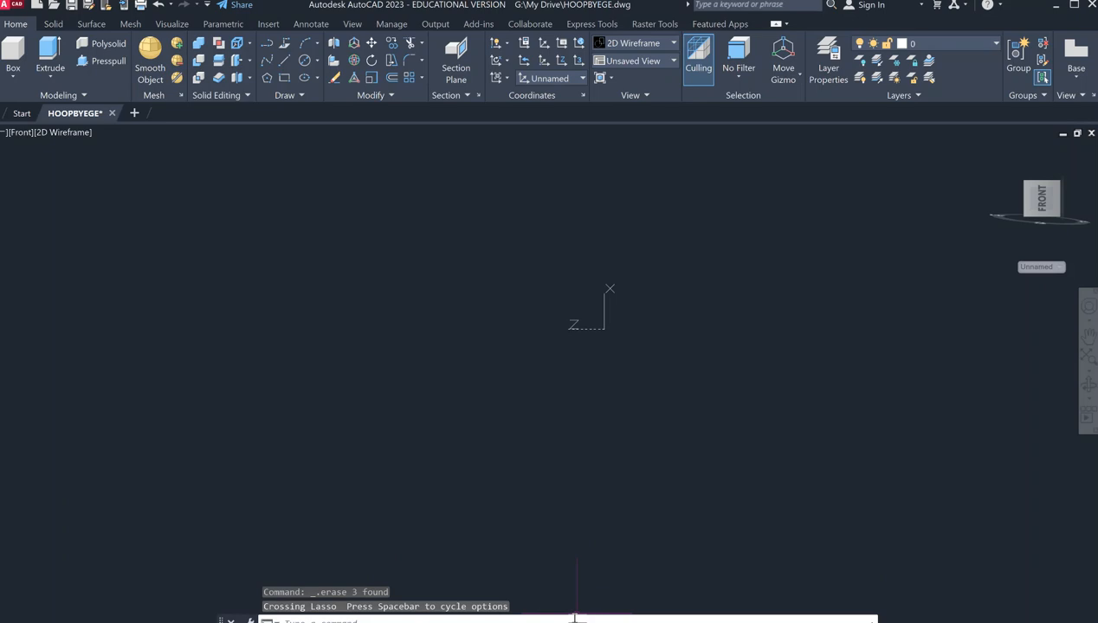
{"action": "left_click_drag", "start_coordinate": [573, 615], "coordinate": [580, 570]}
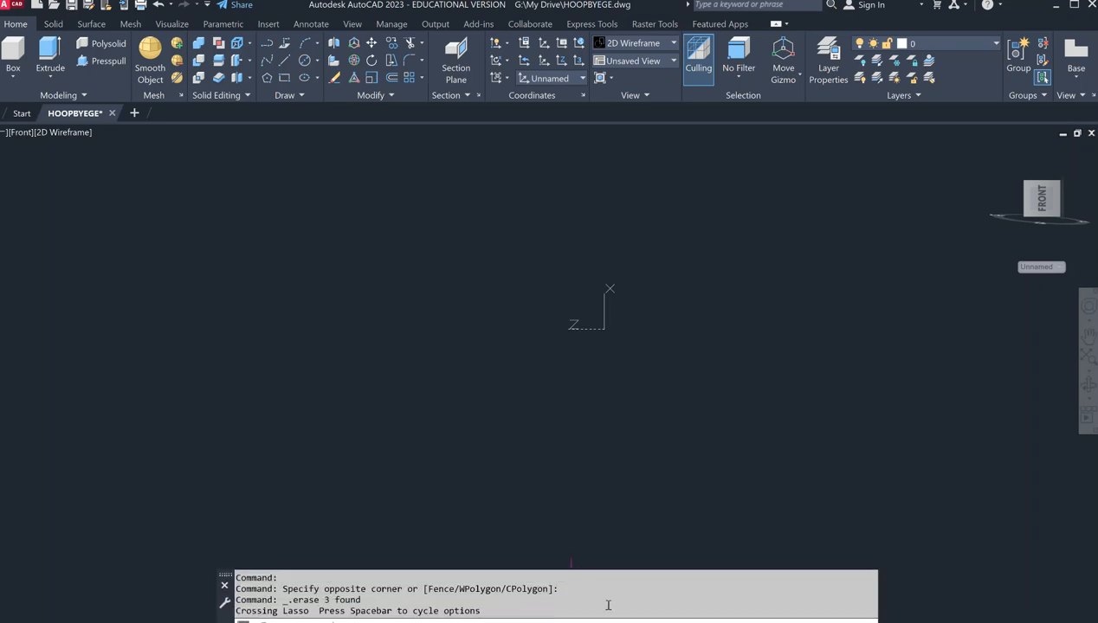
Reset the user coordinate system to World with the UCS command.
{"action": "type", "text": "ucs"}
{"action": "key", "text": "Return"}
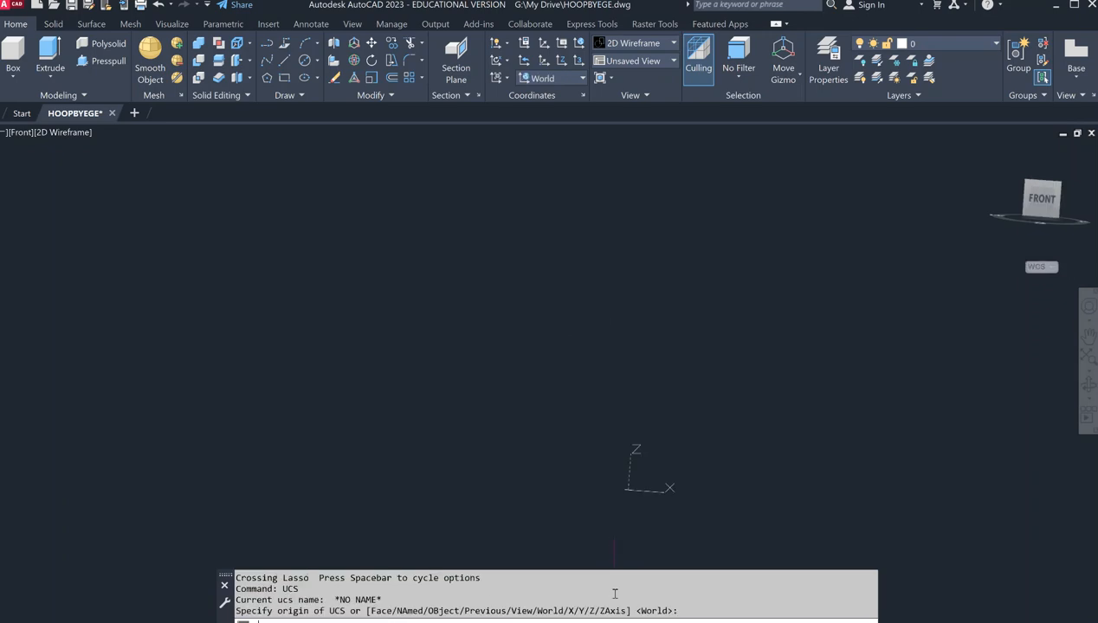
{"action": "type", "text": "w"}
{"action": "key", "text": "Return"}
{"action": "key", "text": "Return"}
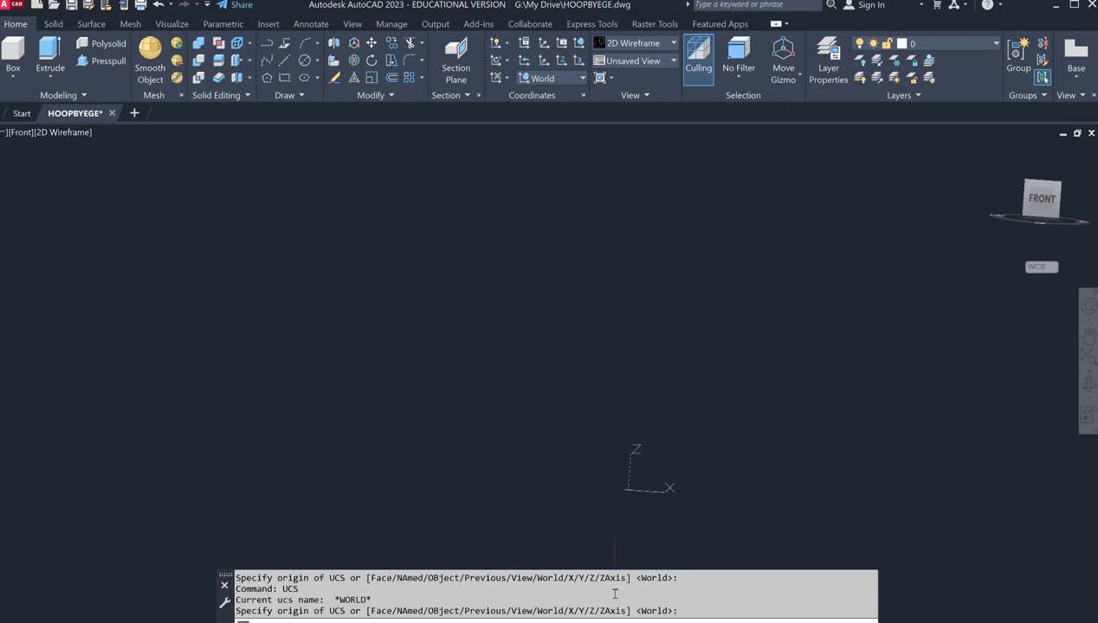
Orbit from the front view to a custom 3D view facing the top, left and front sides, keeping the UCS origin in sight.
{"action": "middle_click_drag", "start_coordinate": [802, 528], "coordinate": [638, 351]}
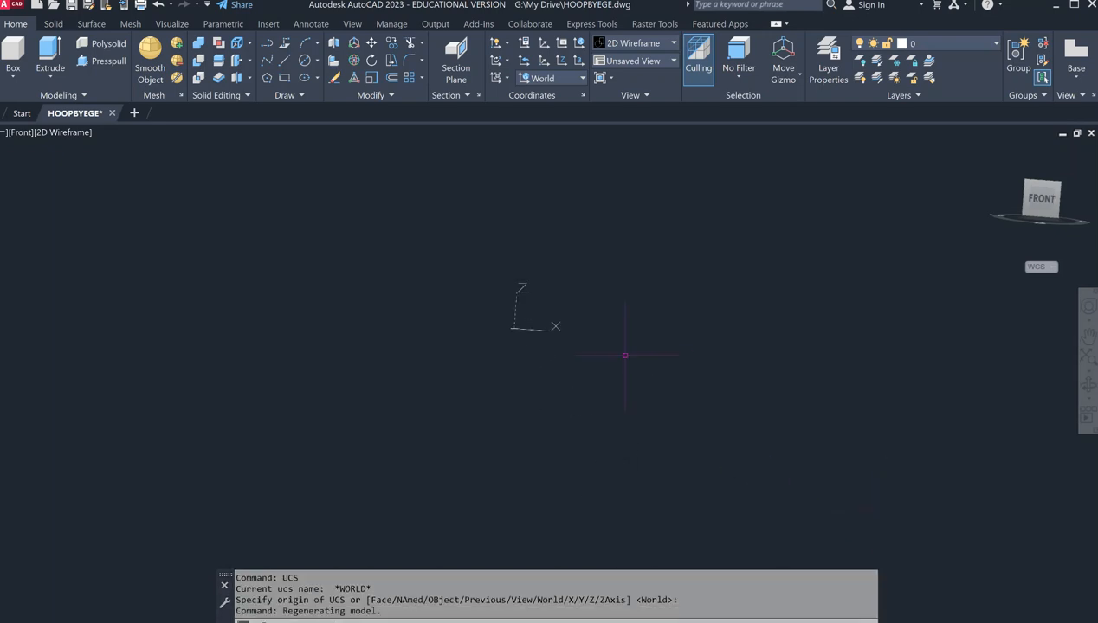
{"action": "middle_click_drag", "start_coordinate": [987, 149], "coordinate": [21, 240], "text": "shift"}
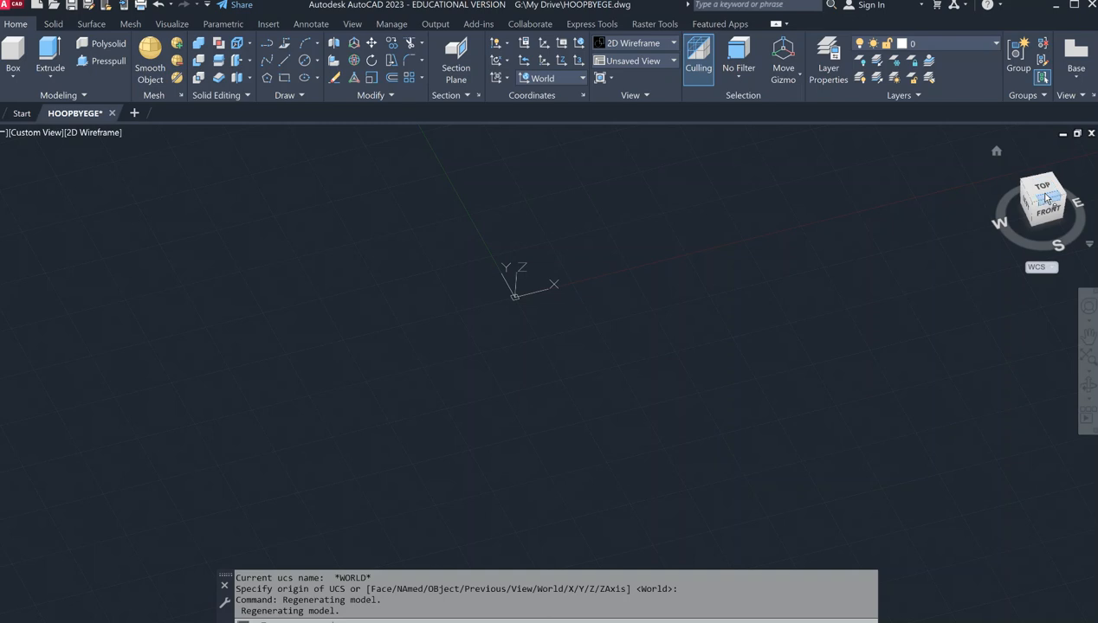
{"action": "left_click_drag", "start_coordinate": [1048, 191], "coordinate": [1061, 179]}
{"action": "scroll", "coordinate": [629, 324], "scroll_direction": "up", "scroll_amount": 5}
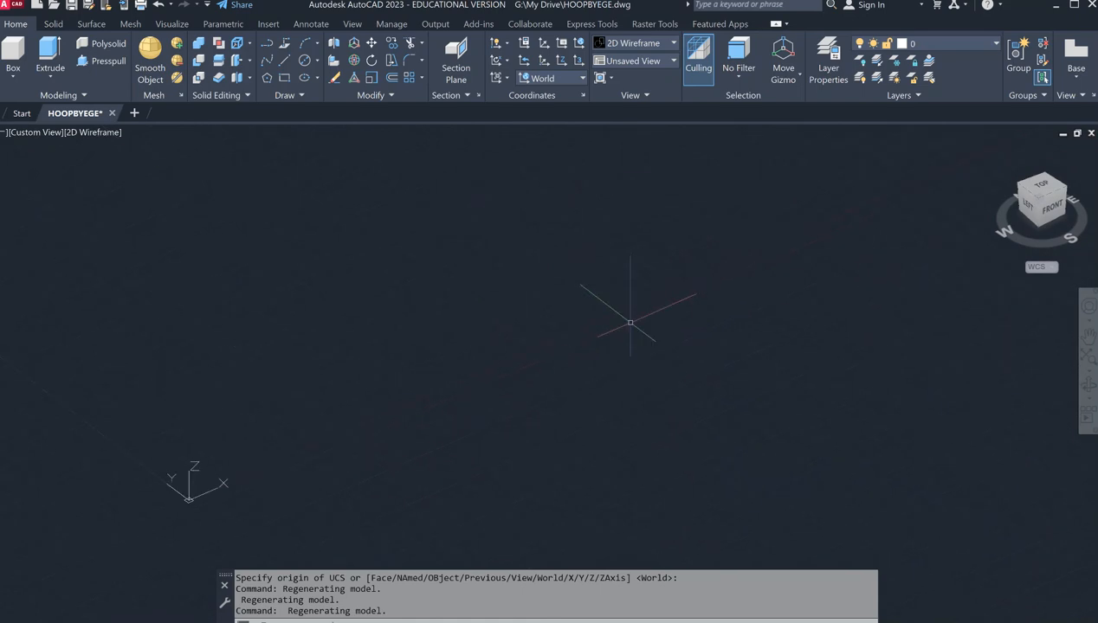
{"action": "middle_click_drag", "start_coordinate": [613, 309], "coordinate": [764, 260]}
{"action": "middle_click_drag", "start_coordinate": [455, 381], "coordinate": [548, 405]}
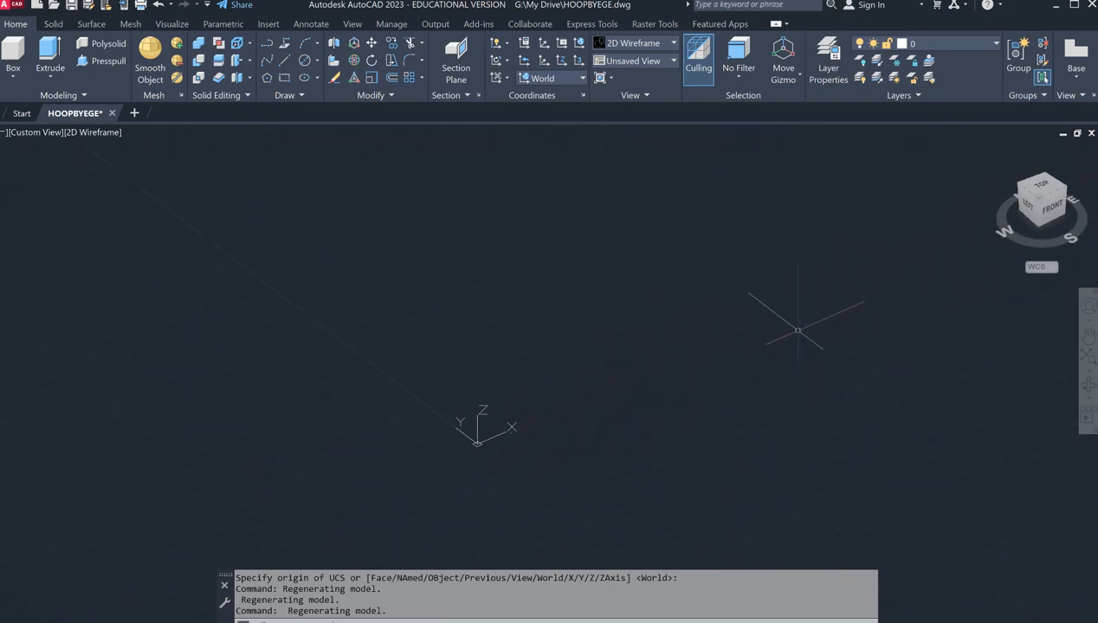
{"action": "middle_click_drag", "start_coordinate": [651, 344], "coordinate": [679, 369]}
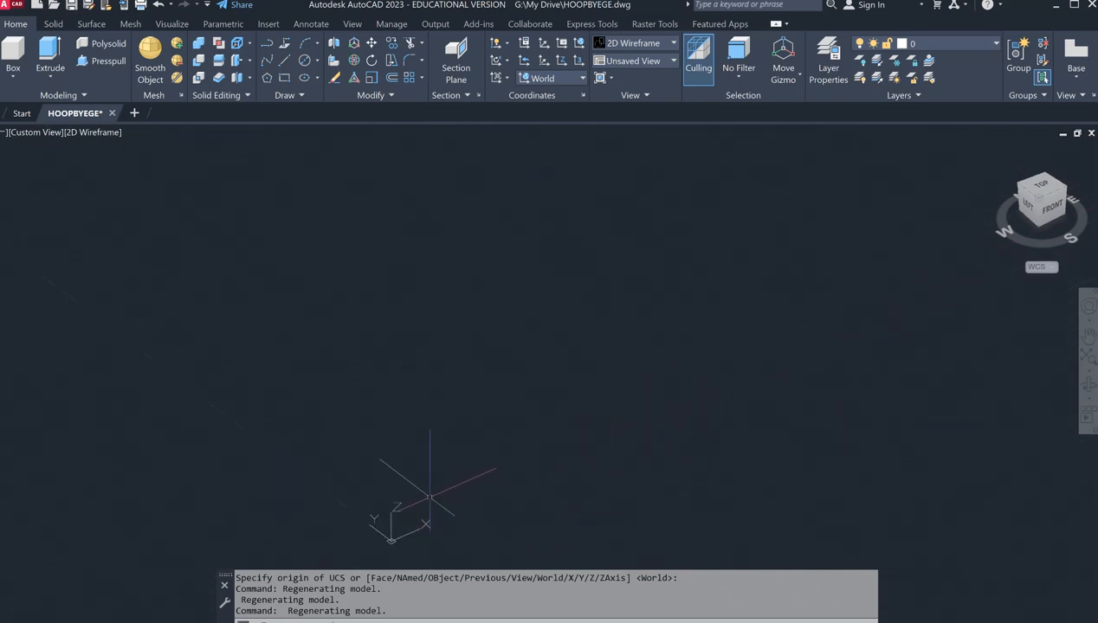
{"action": "middle_click_drag", "start_coordinate": [412, 508], "coordinate": [455, 353]}
{"action": "scroll", "coordinate": [416, 398], "scroll_direction": "up", "scroll_amount": 2}
{"action": "scroll", "coordinate": [433, 385], "scroll_direction": "down", "scroll_amount": 4}
{"action": "middle_click_drag", "start_coordinate": [429, 425], "coordinate": [445, 366], "text": "shift"}
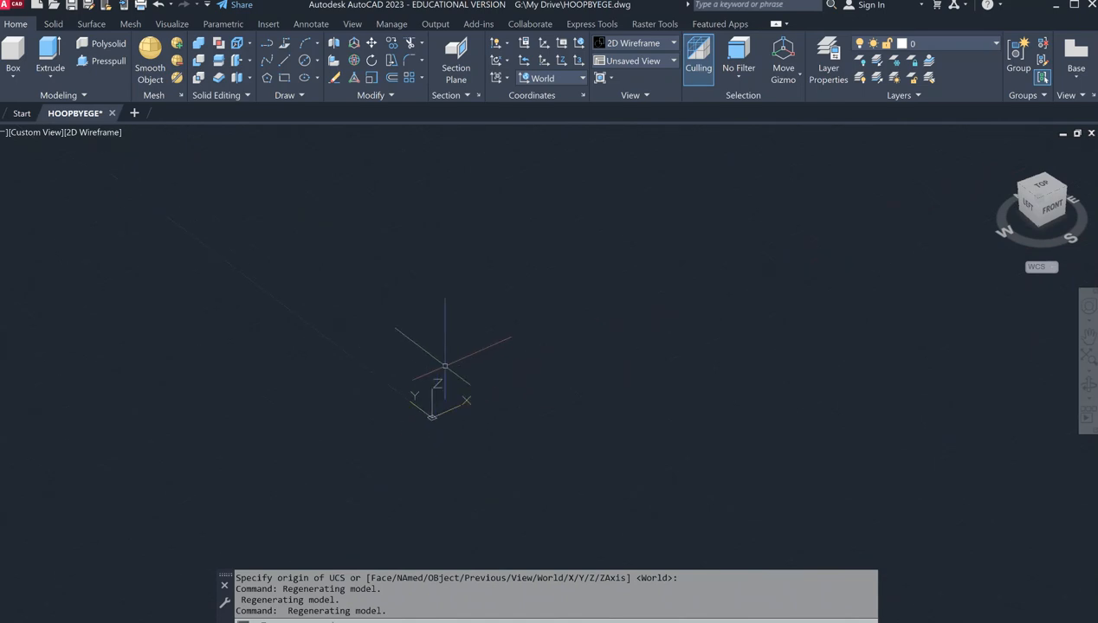
{"action": "middle_click_drag", "start_coordinate": [431, 419], "coordinate": [467, 453]}
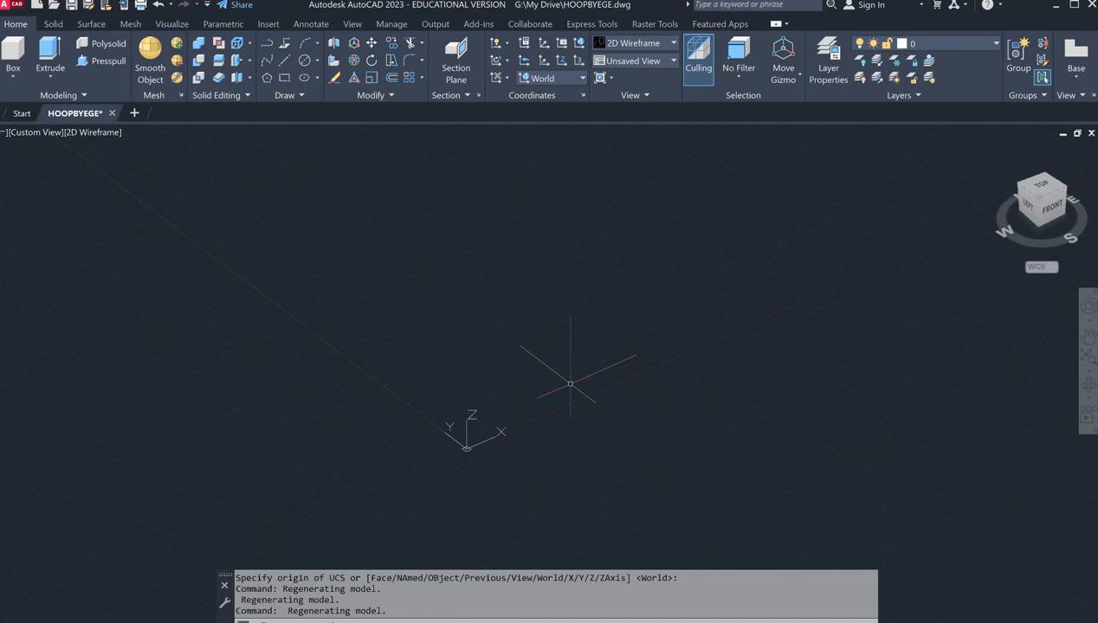
Use the UNITS command to review the drawing's length type and precision, and accept the settings as they are.
{"action": "type", "text": "UNITS"}
{"action": "key", "text": "Return"}
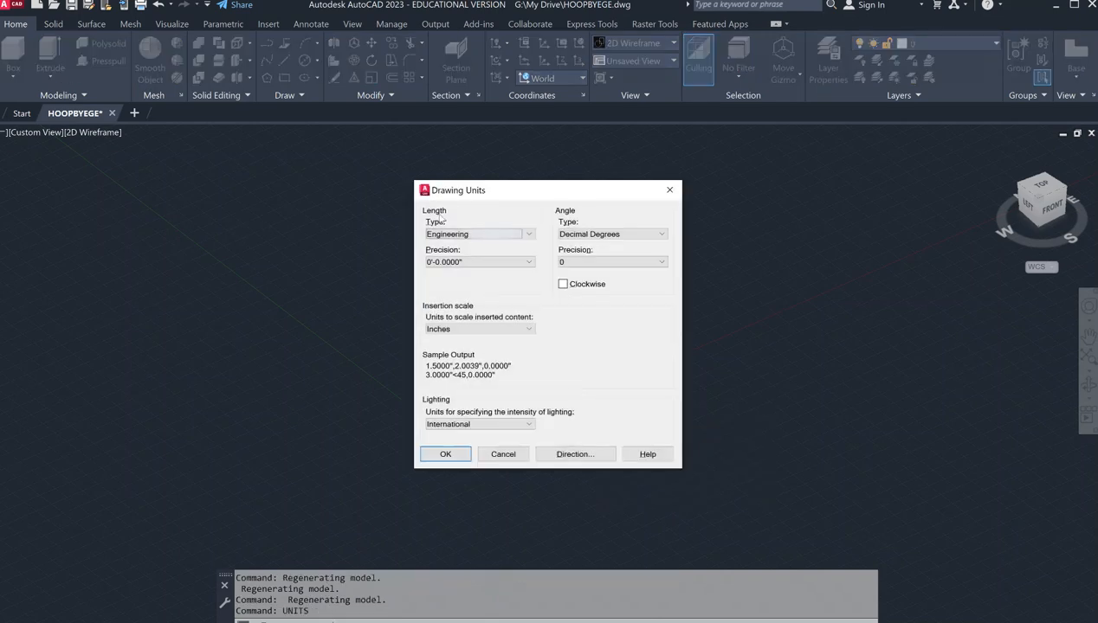
{"action": "left_click", "coordinate": [445, 454]}
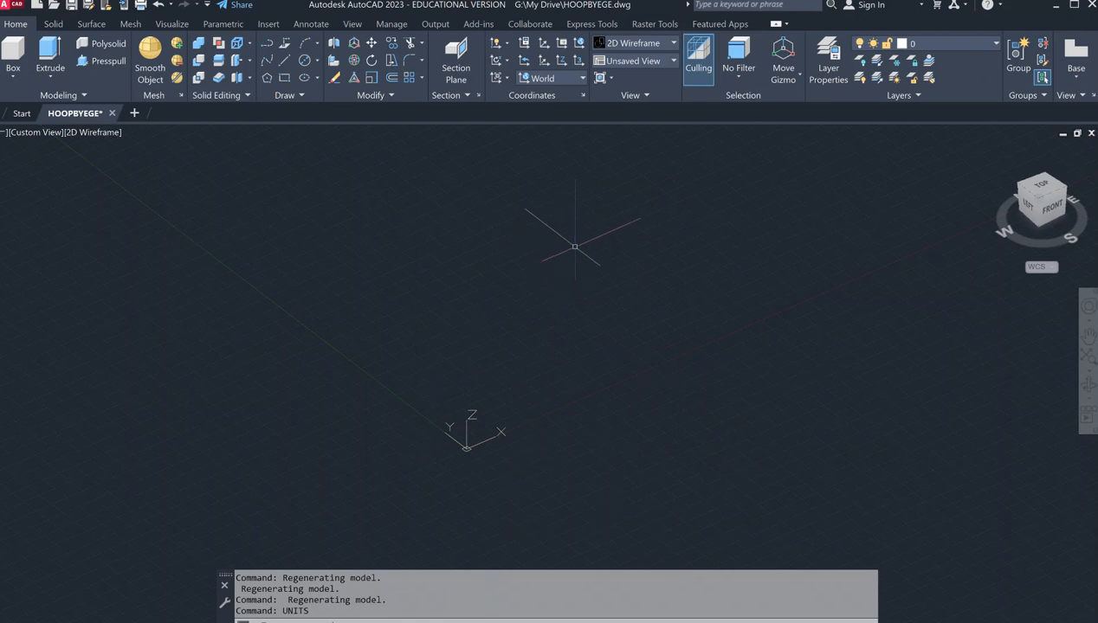
Reopen the Units settings from the drawing utilities, examine the insertion scale and accept the settings without changes.
{"action": "left_click", "coordinate": [13, 5]}
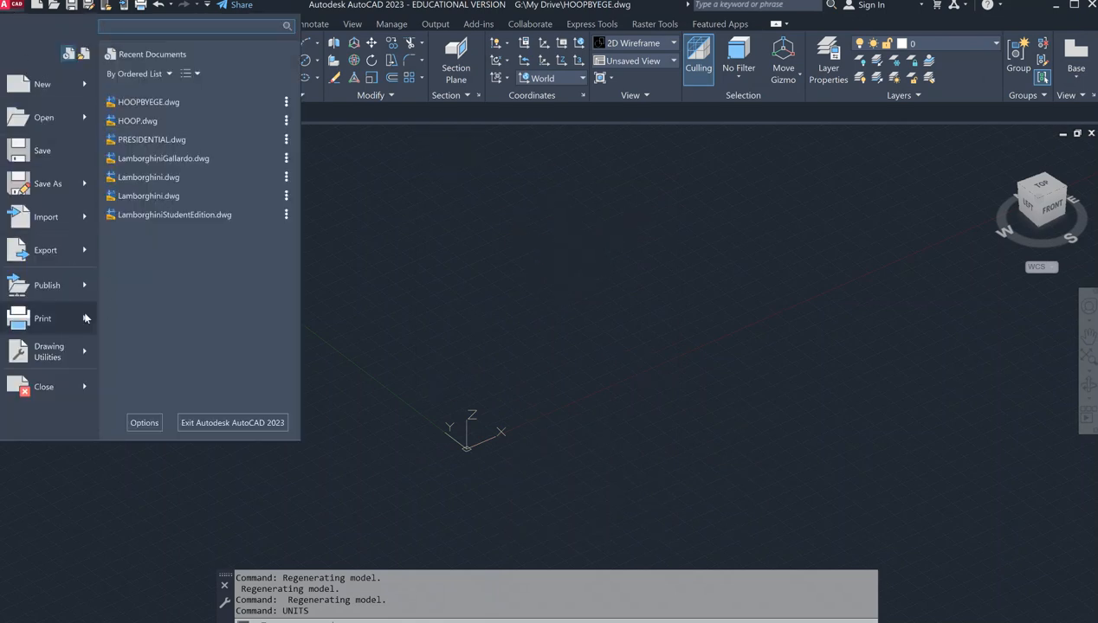
{"action": "mouse_move", "coordinate": [55, 356]}
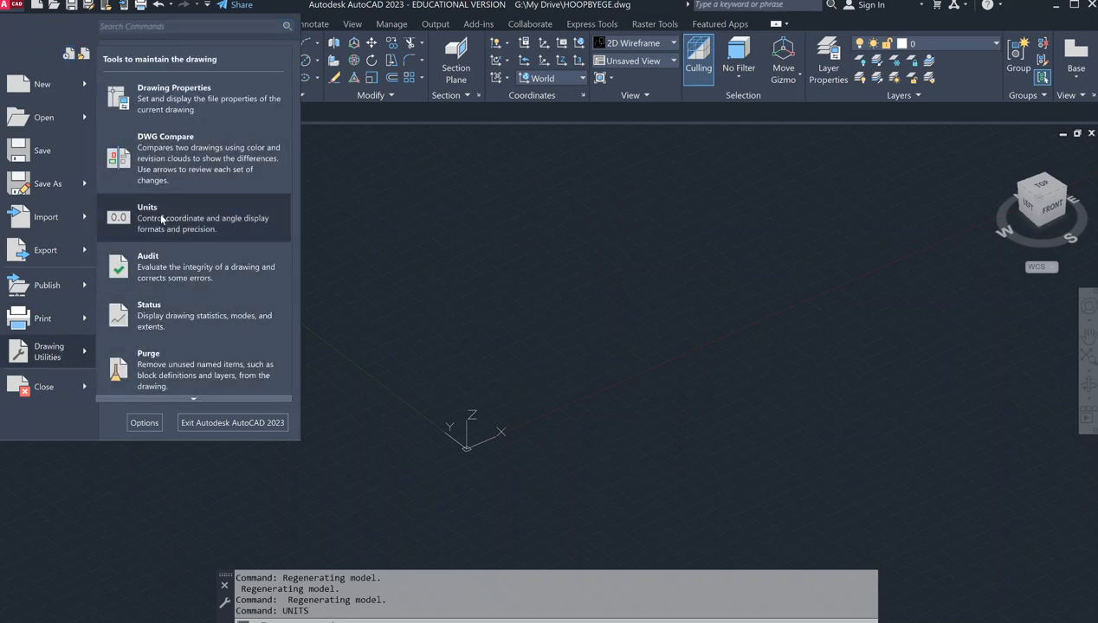
{"action": "left_click", "coordinate": [383, 247]}
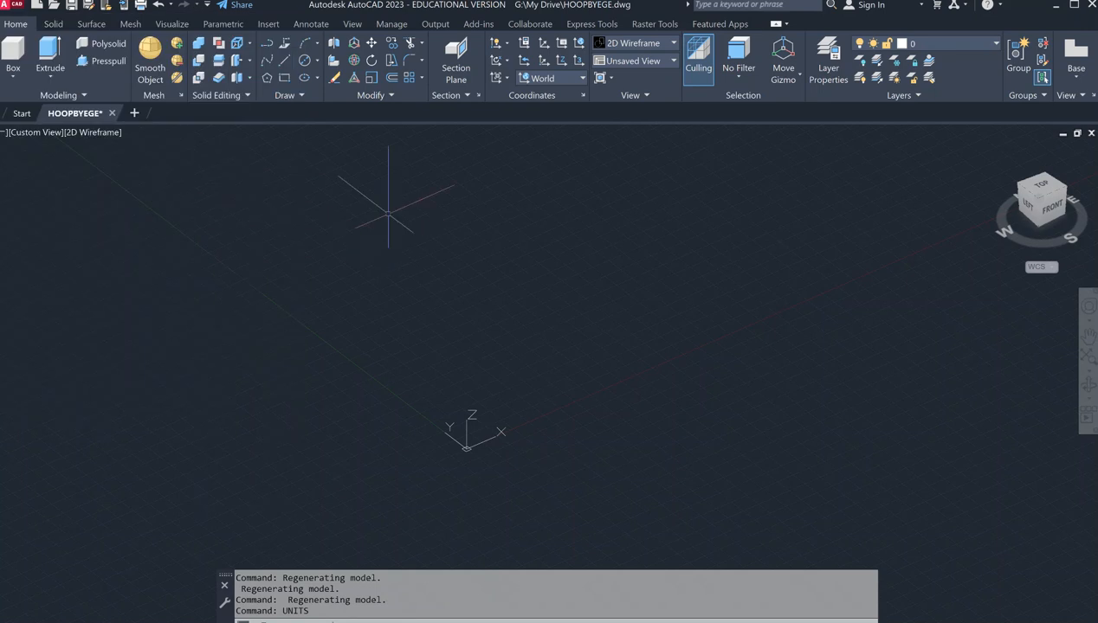
{"action": "left_click", "coordinate": [8, 8]}
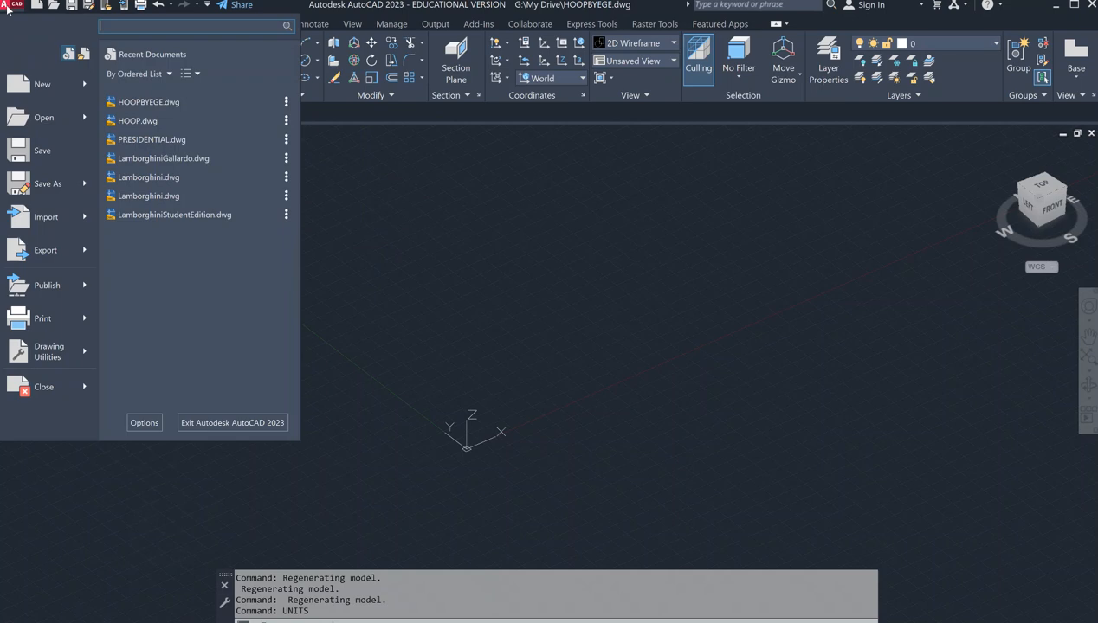
{"action": "left_click", "coordinate": [56, 350]}
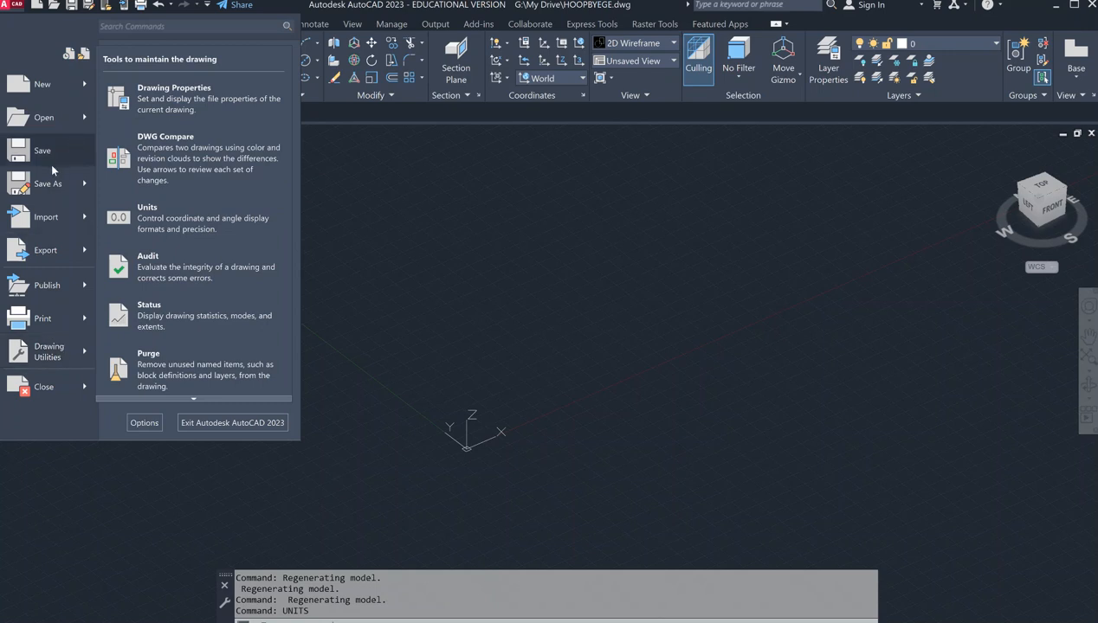
{"action": "left_click", "coordinate": [163, 220]}
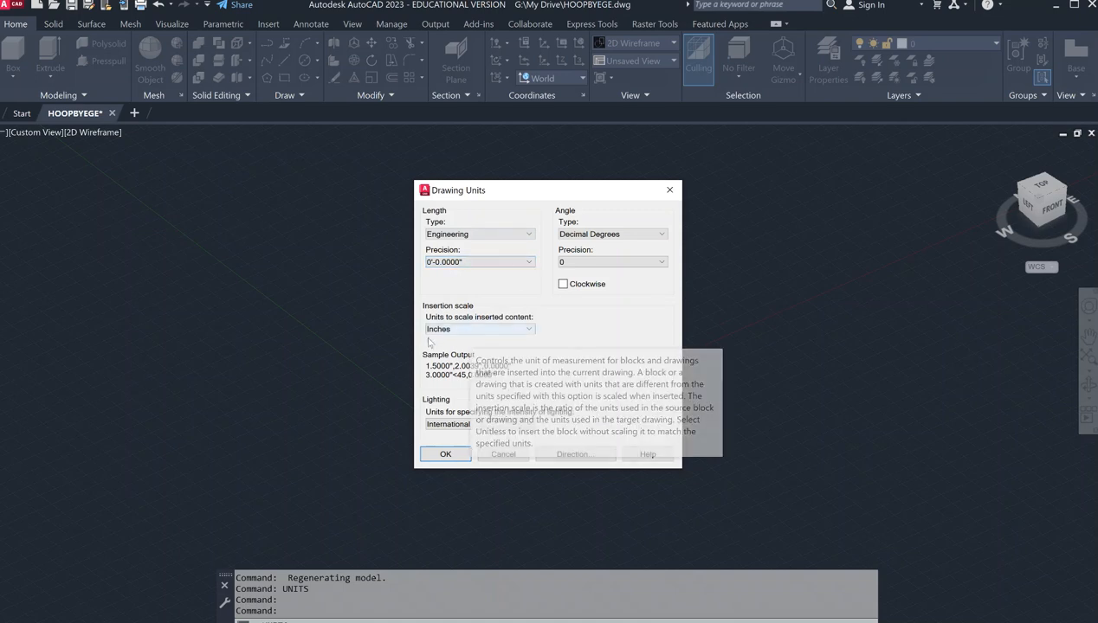
{"action": "left_click", "coordinate": [445, 453]}
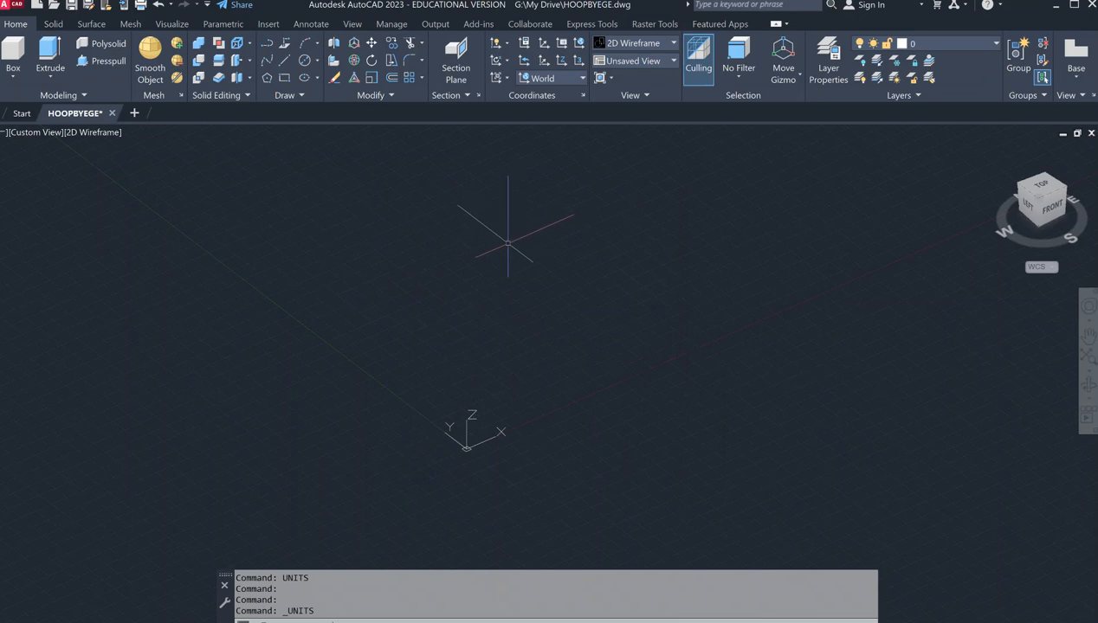
Start resetting the model space limits with LIMITS and specify 0,0 as the lower left corner.
{"action": "type", "text": "LIMITS"}
{"action": "key", "text": "Return"}
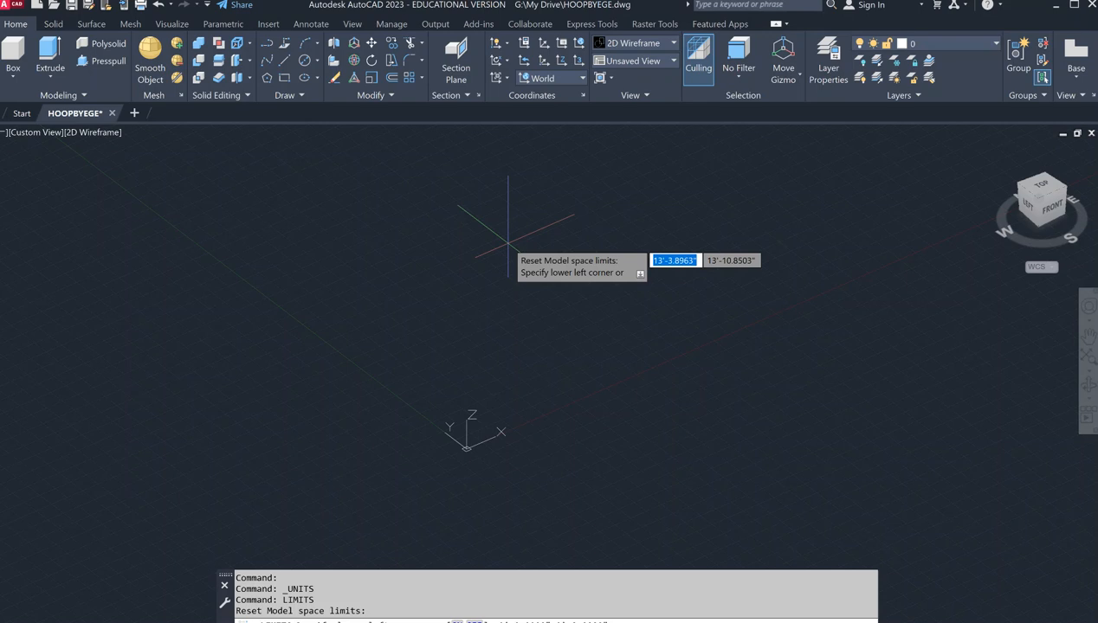
{"action": "type", "text": "0,0,0"}
{"action": "key", "text": "Return"}
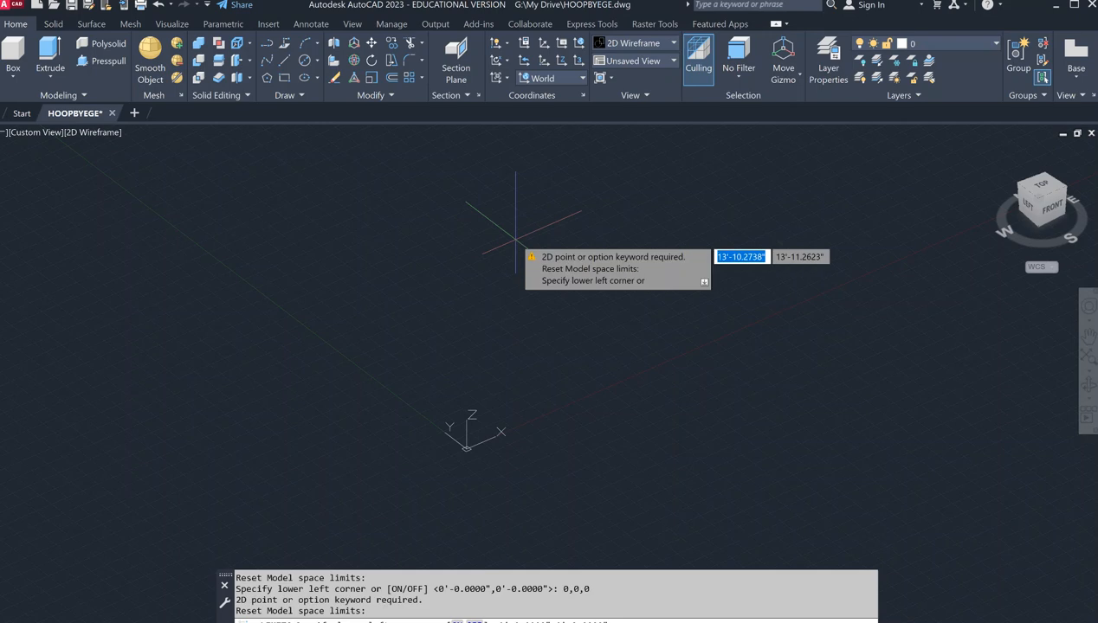
{"action": "type", "text": "0,0"}
{"action": "key", "text": "Return"}
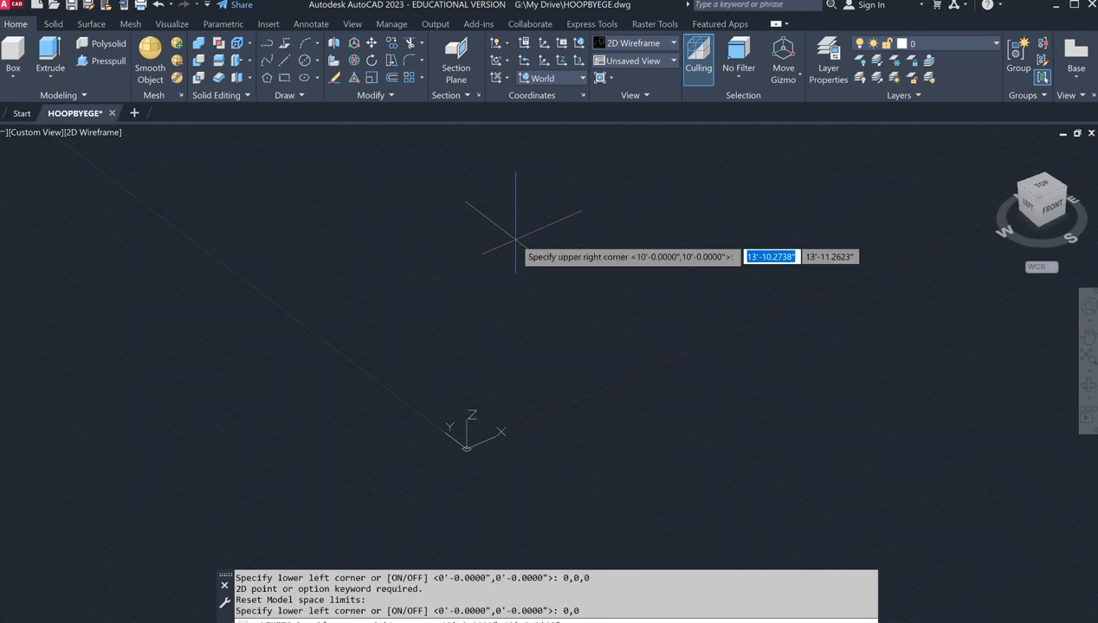
Try to specify 20',20',20' as the upper right corner of the model space limits, and leave the command.
{"action": "type", "text": "20'"}
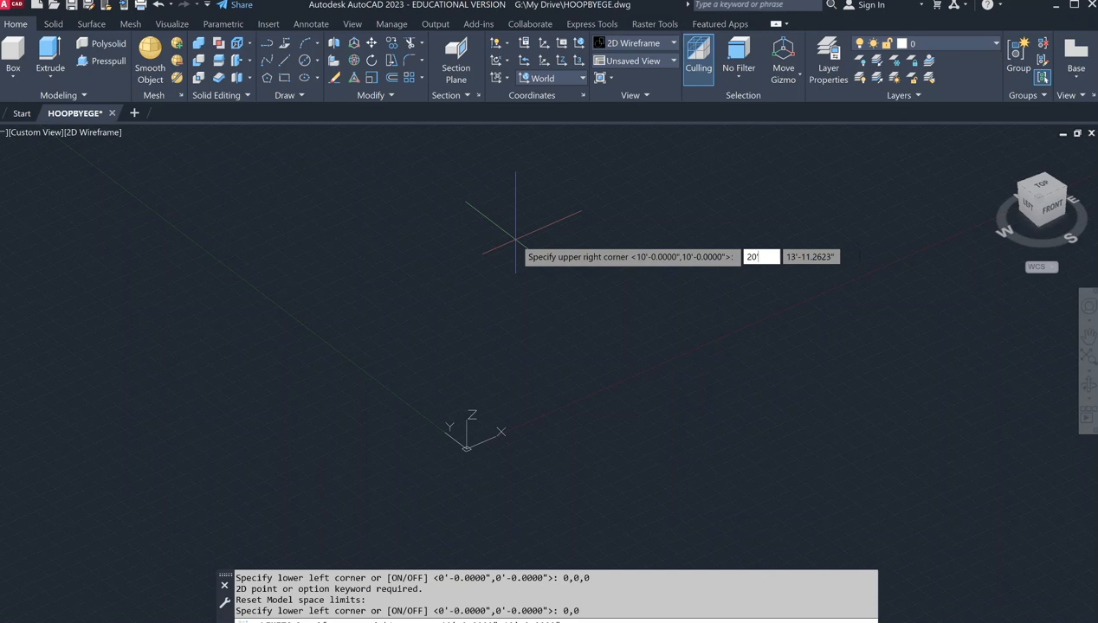
{"action": "key", "text": "Tab"}
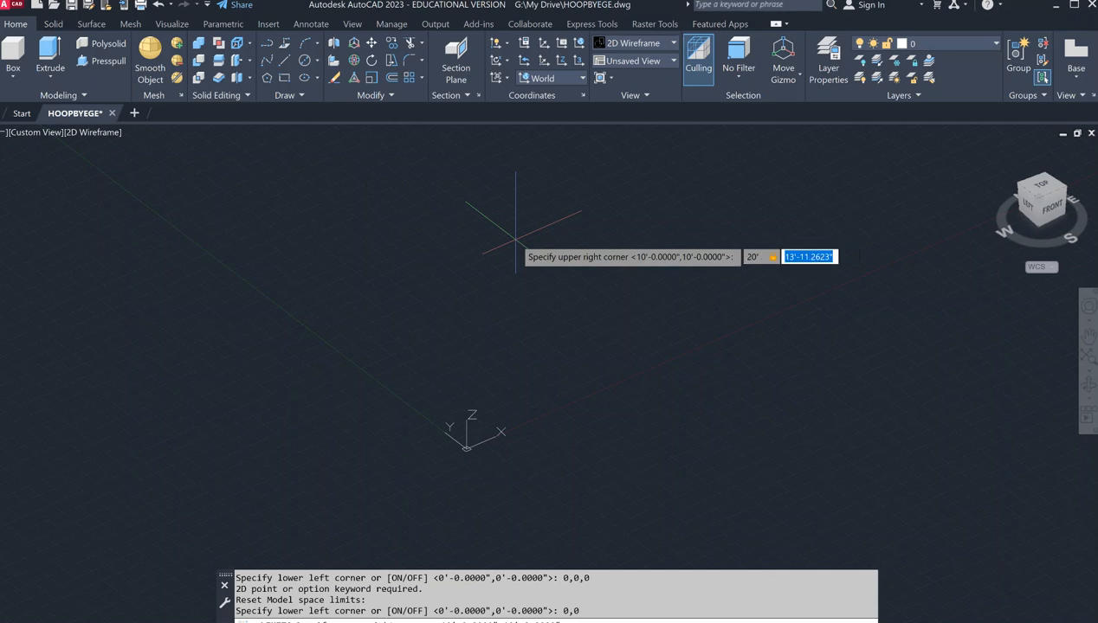
{"action": "type", "text": "20'"}
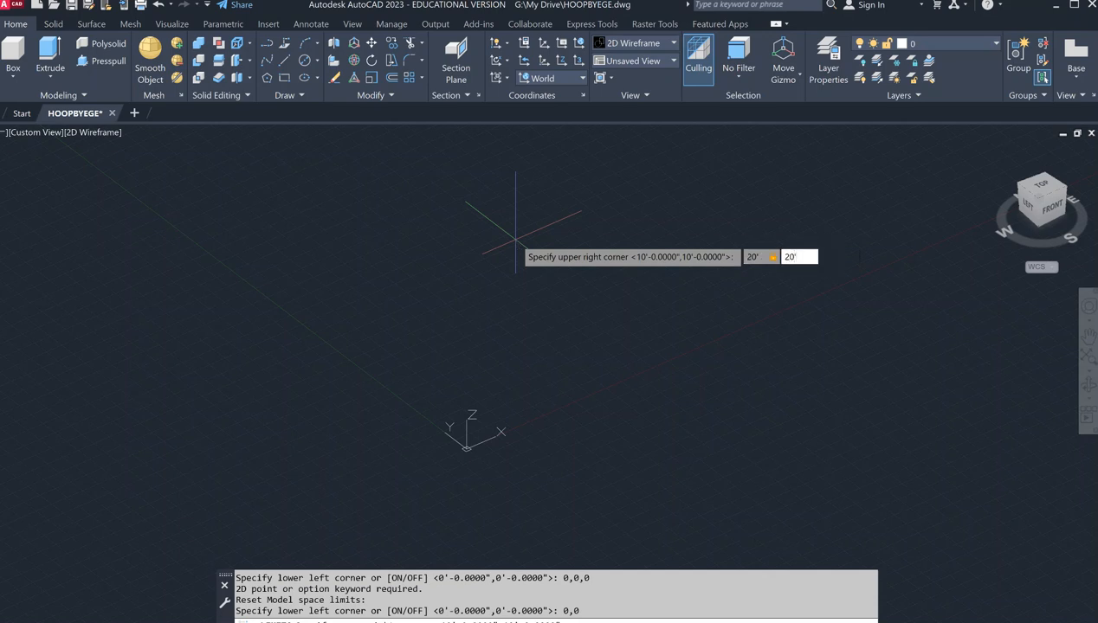
{"action": "key", "text": "Tab"}
{"action": "type", "text": "20"}
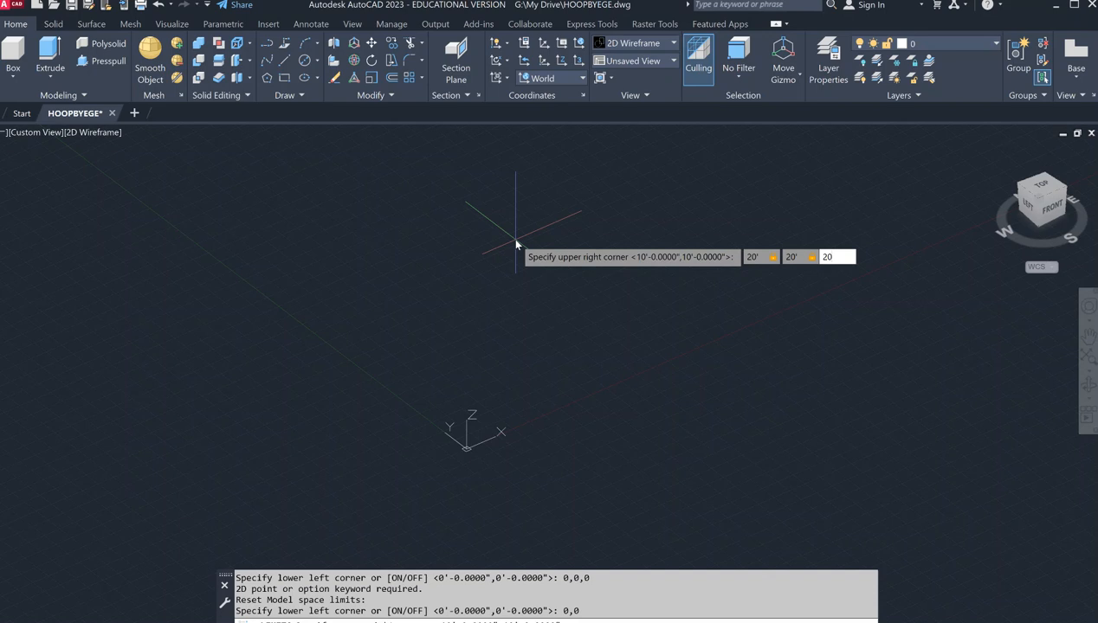
{"action": "type", "text": "'"}
{"action": "key", "text": "Return"}
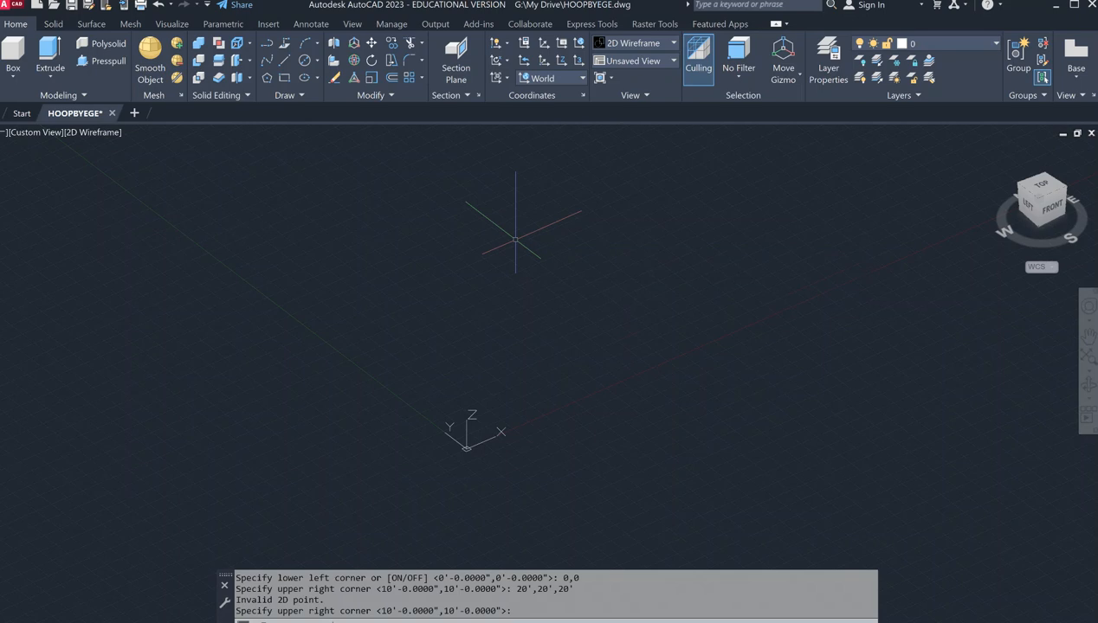
{"action": "key", "text": "Escape"}
Reset the model space limits with the default lower left corner and an upper right corner of 20',20'.
{"action": "key", "text": "Return"}
{"action": "key", "text": "Return"}
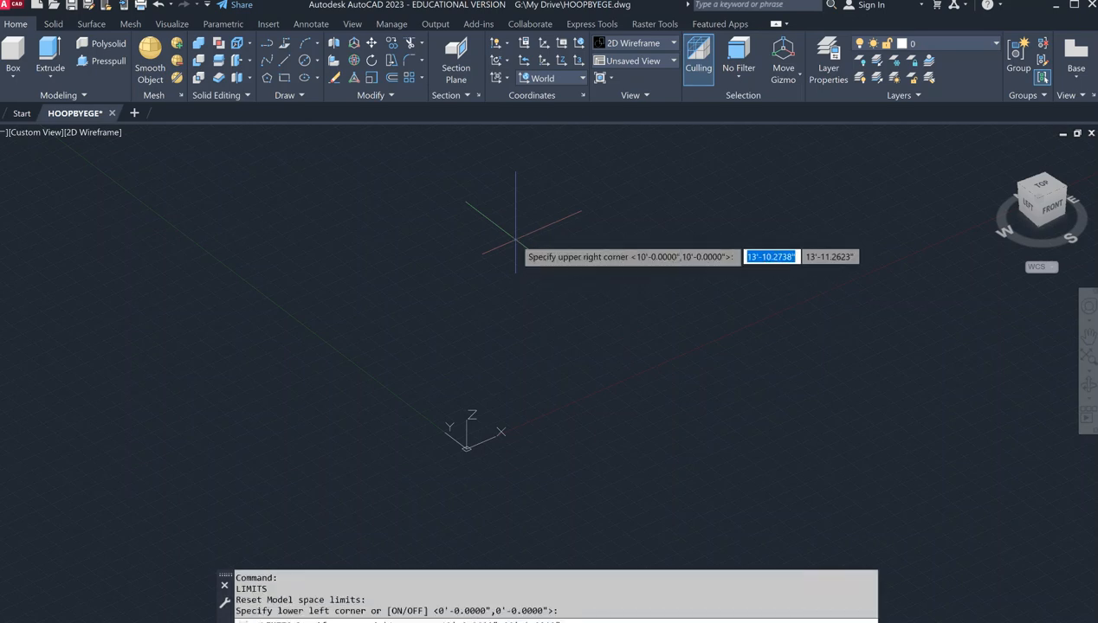
{"action": "type", "text": "20'"}
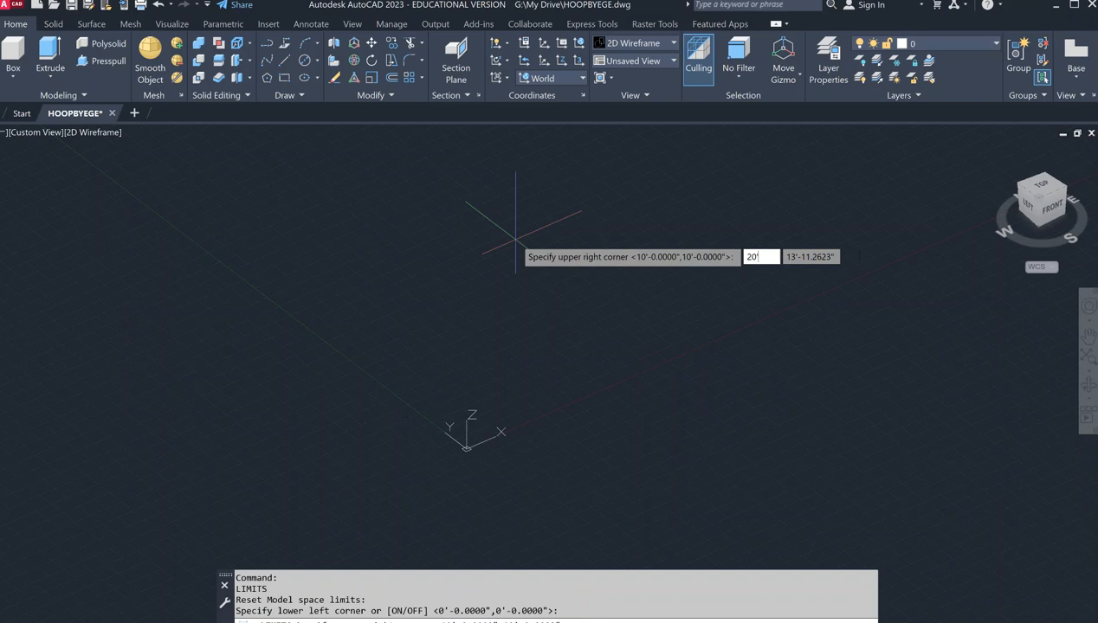
{"action": "key", "text": "Tab"}
{"action": "type", "text": "20"}
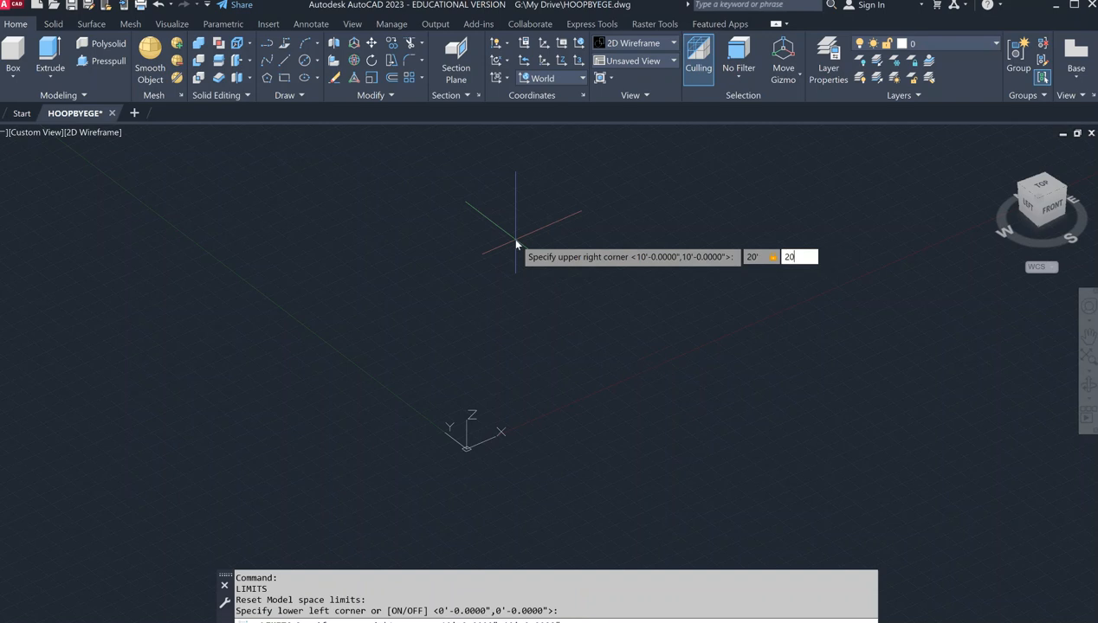
{"action": "type", "text": "'"}
{"action": "key", "text": "Return"}
Run LIMITS again to check the model space corners, accepting the default lower left and upper right values.
{"action": "key", "text": "Return"}
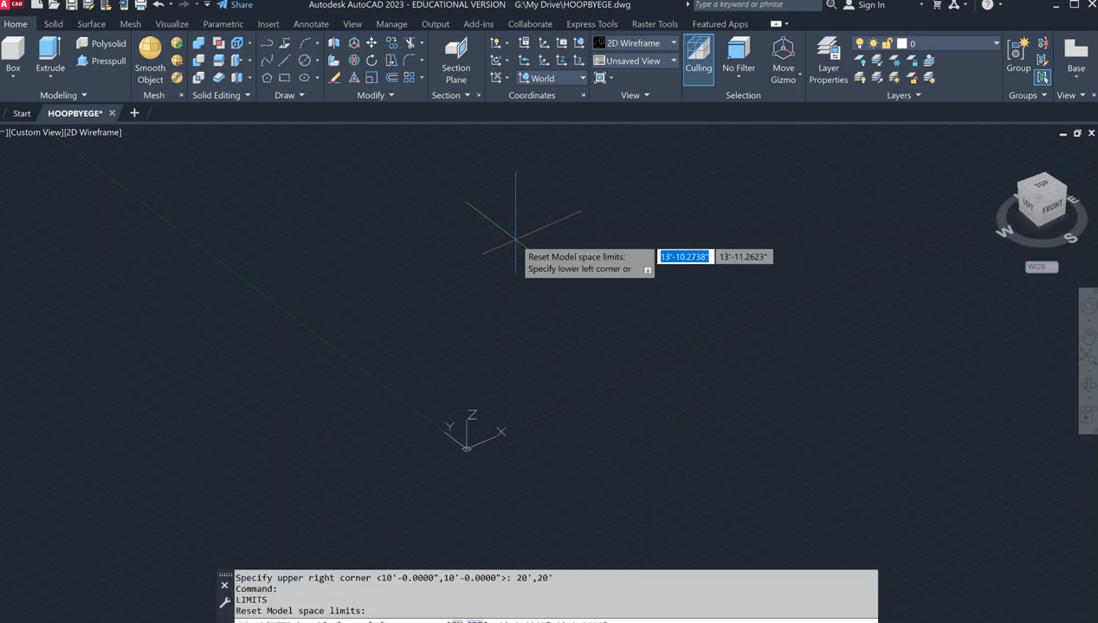
{"action": "key", "text": "Return"}
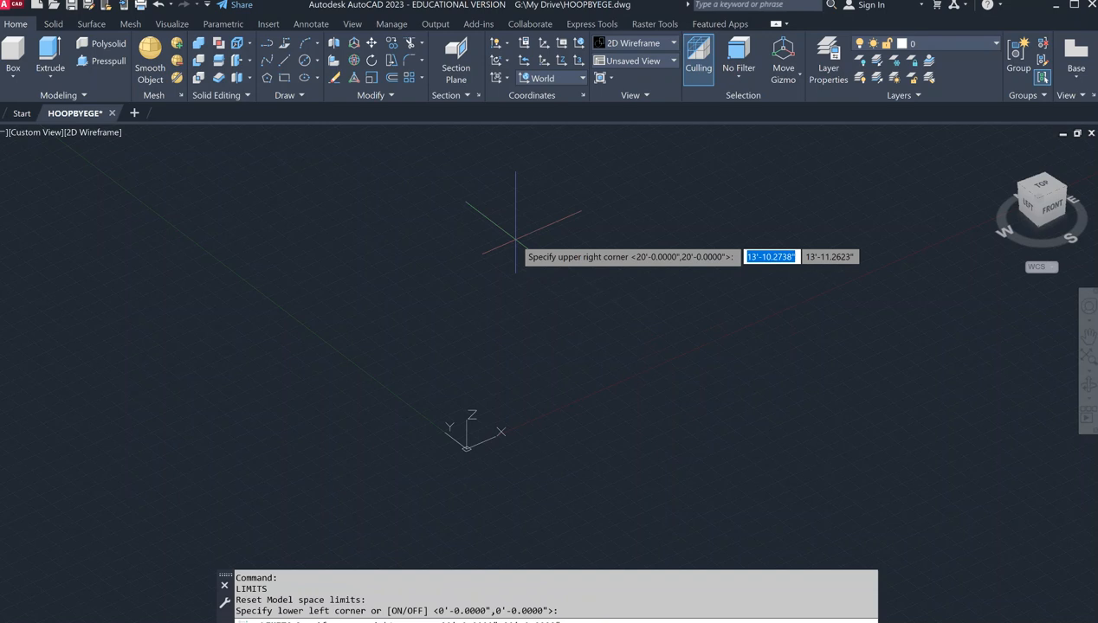
{"action": "key", "text": "Return"}
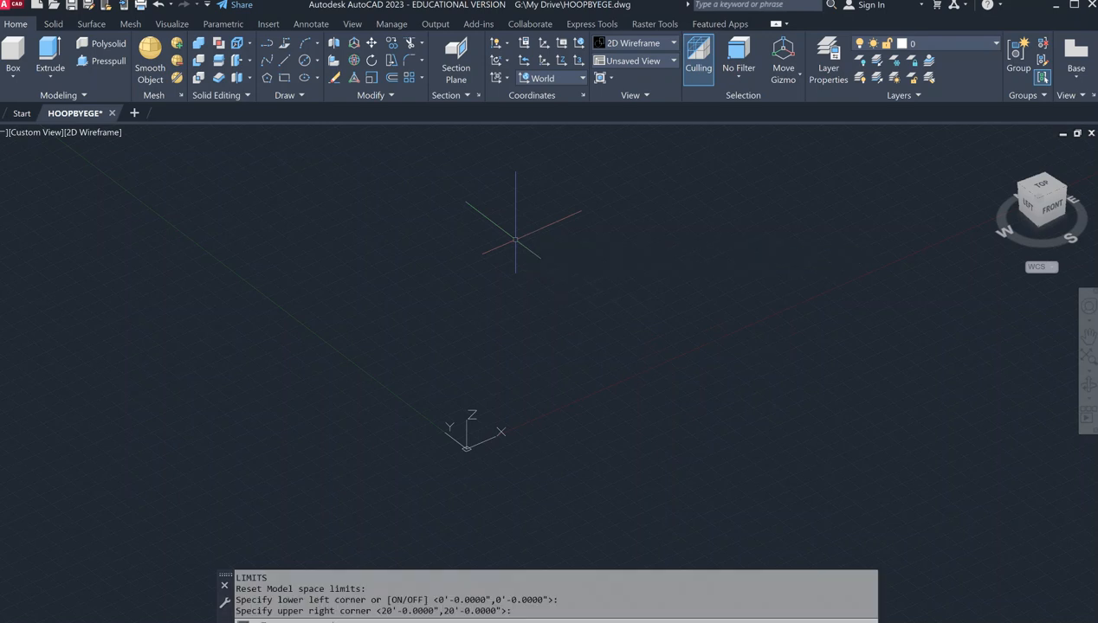
Save the drawing as HOOPBYEGE.dwg in My Drive, replacing the existing file.
{"action": "left_click", "coordinate": [11, 7]}
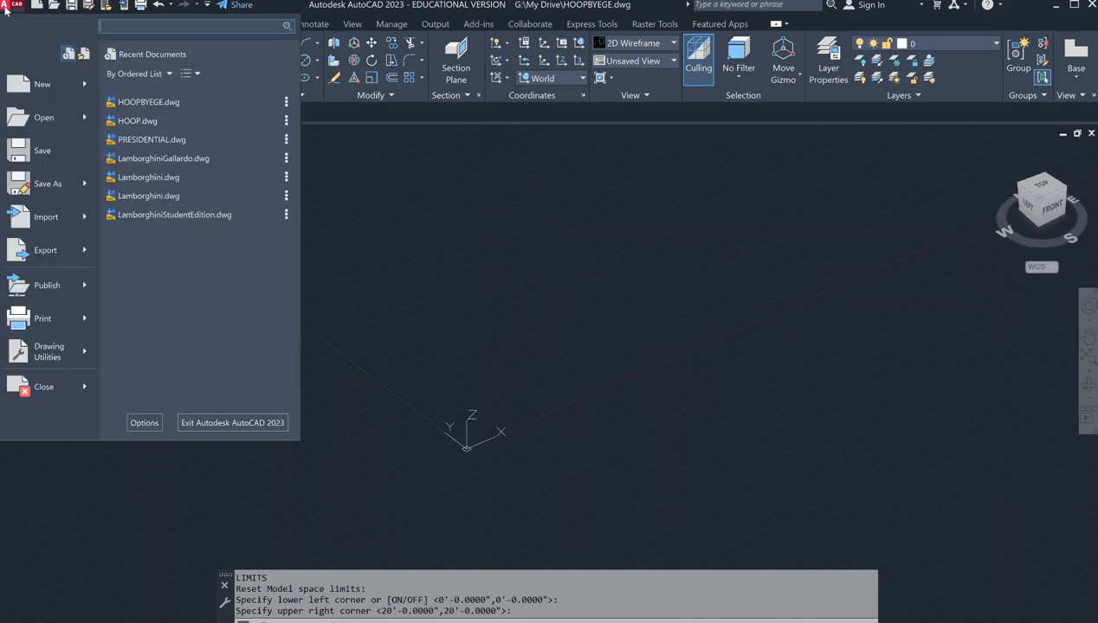
{"action": "left_click", "coordinate": [26, 182]}
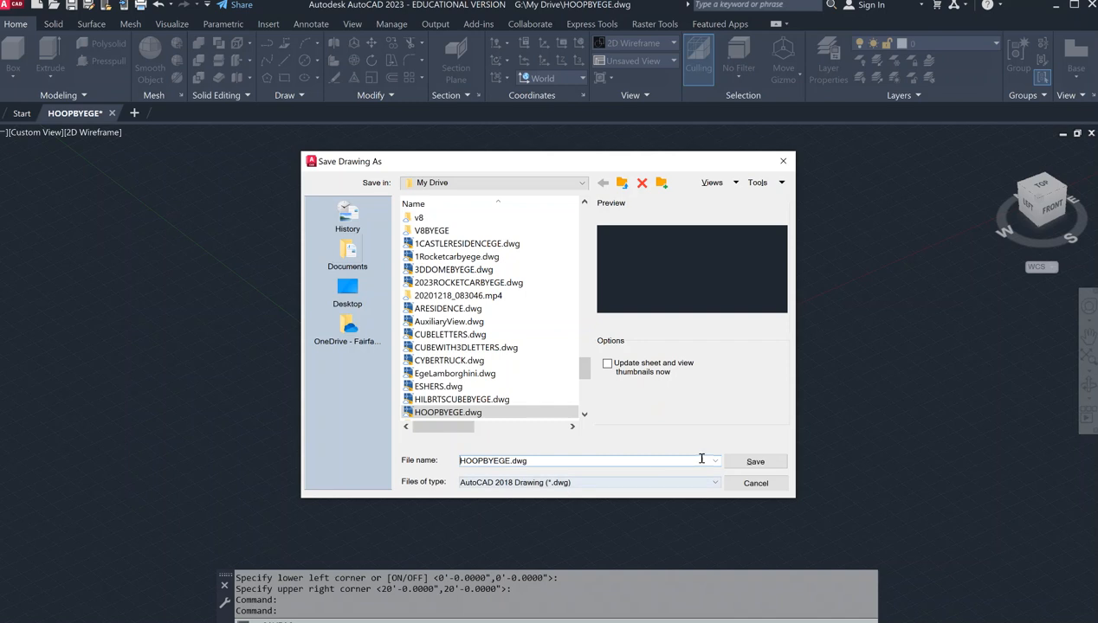
{"action": "left_click", "coordinate": [736, 461]}
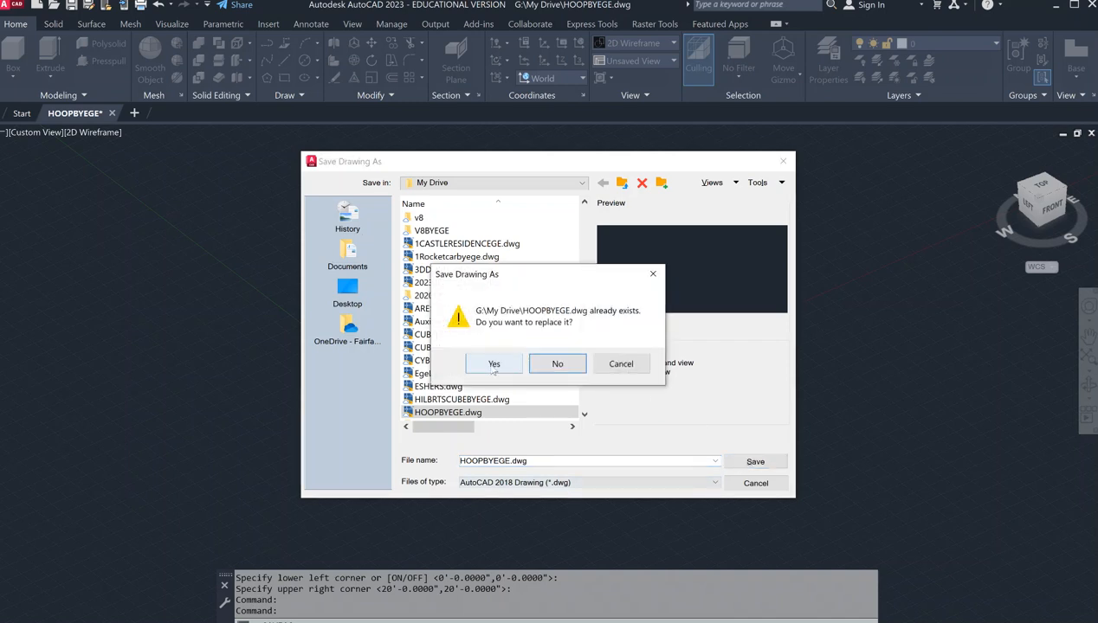
{"action": "left_click", "coordinate": [494, 365]}
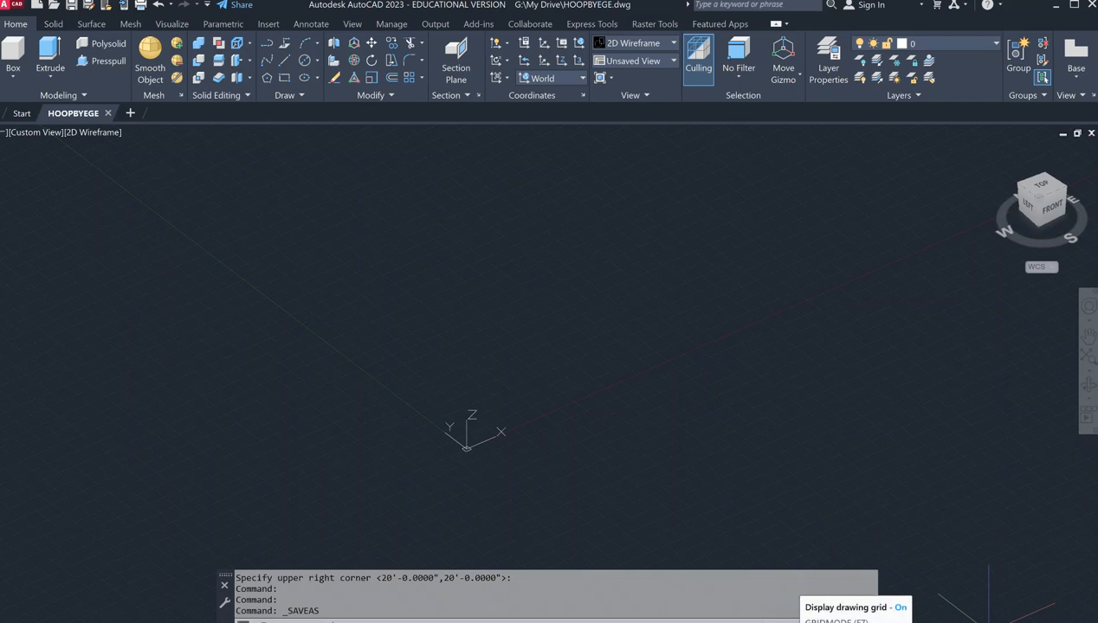
Toggle the grid display, snap mode and object snap tracking, returning each to its original setting.
{"action": "key", "text": "F7"}
{"action": "key", "text": "F7"}
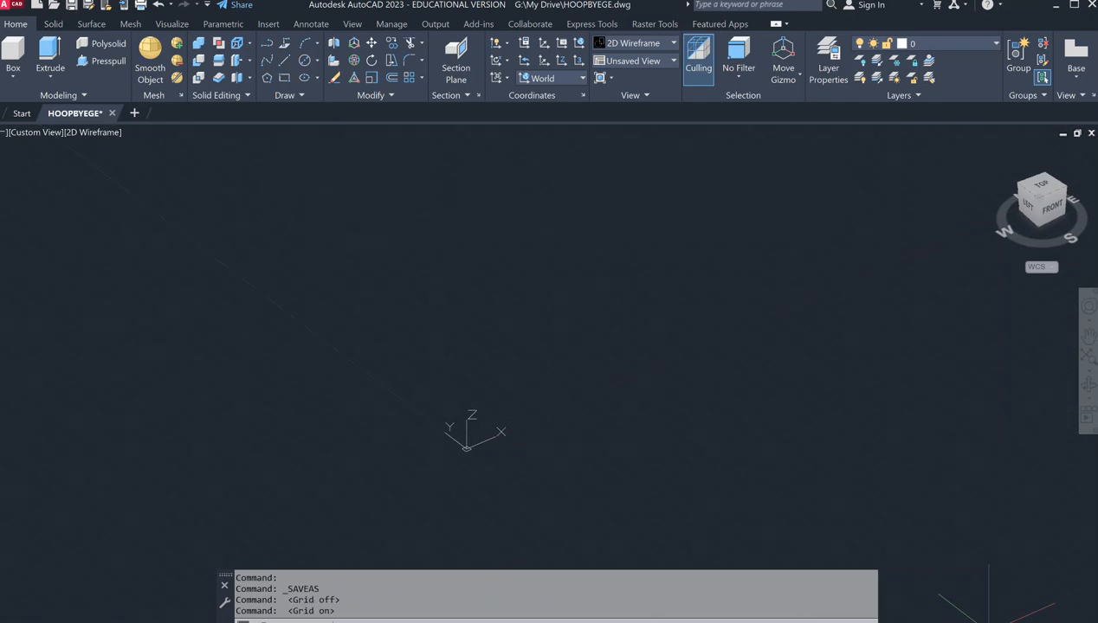
{"action": "key", "text": "F9"}
{"action": "key", "text": "F9"}
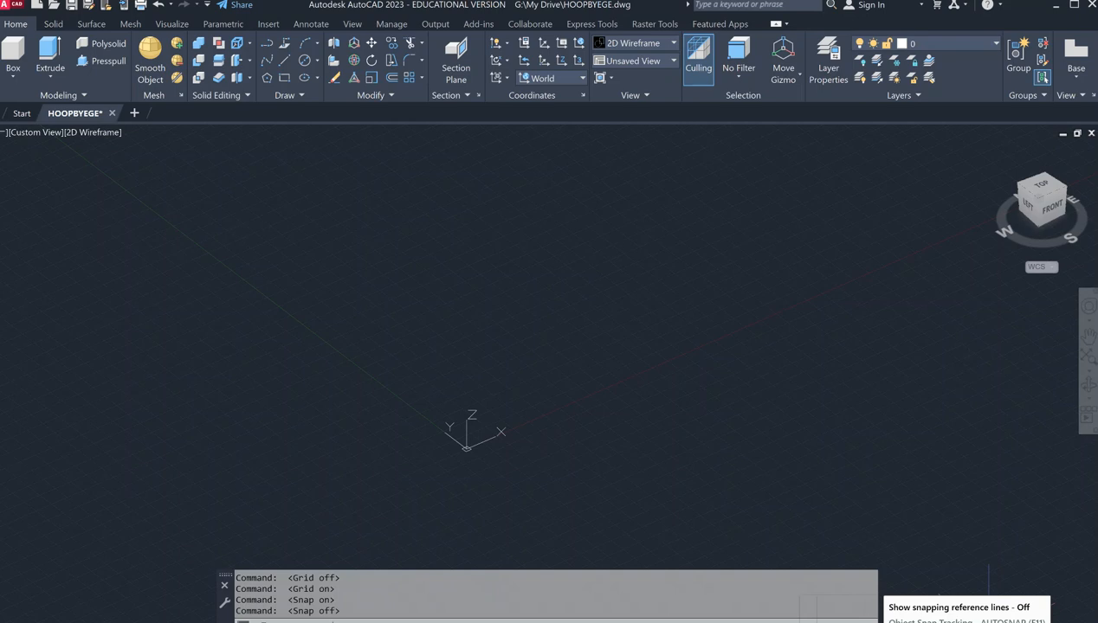
{"action": "key", "text": "F11"}
{"action": "key", "text": "F11"}
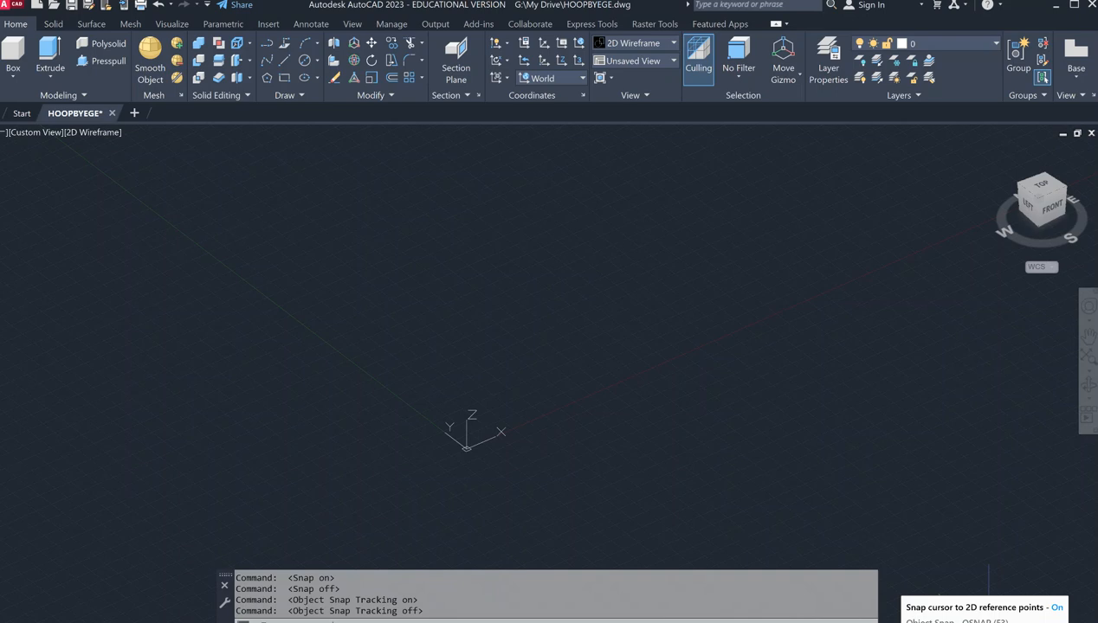
Examine which object snap modes are active in the snap options, and close the list.
{"action": "left_click", "coordinate": [916, 622]}
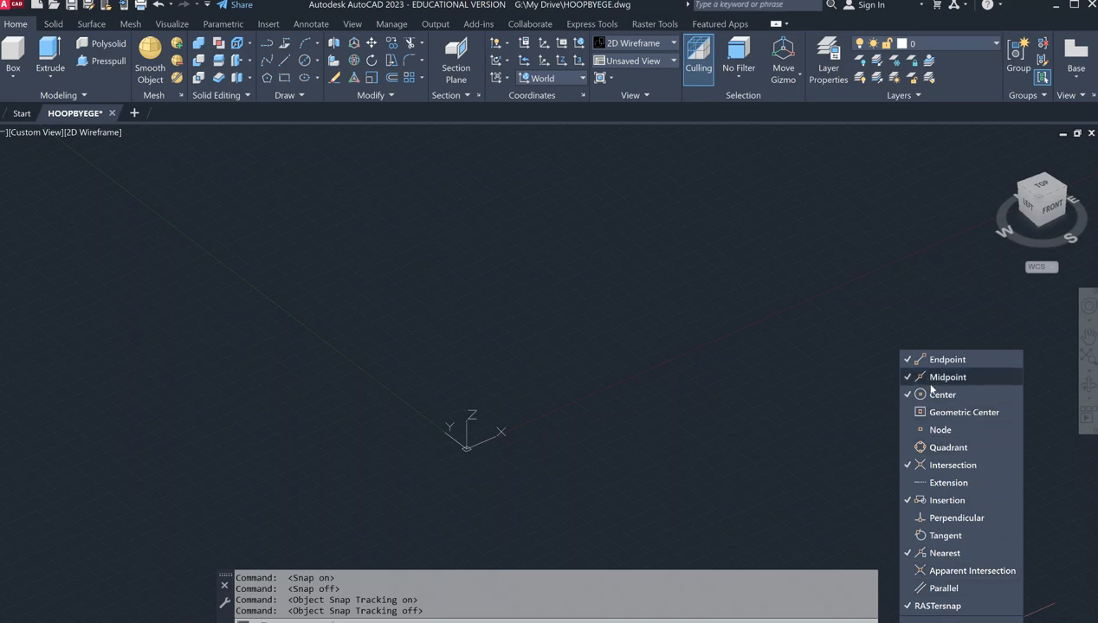
{"action": "left_click", "coordinate": [879, 476]}
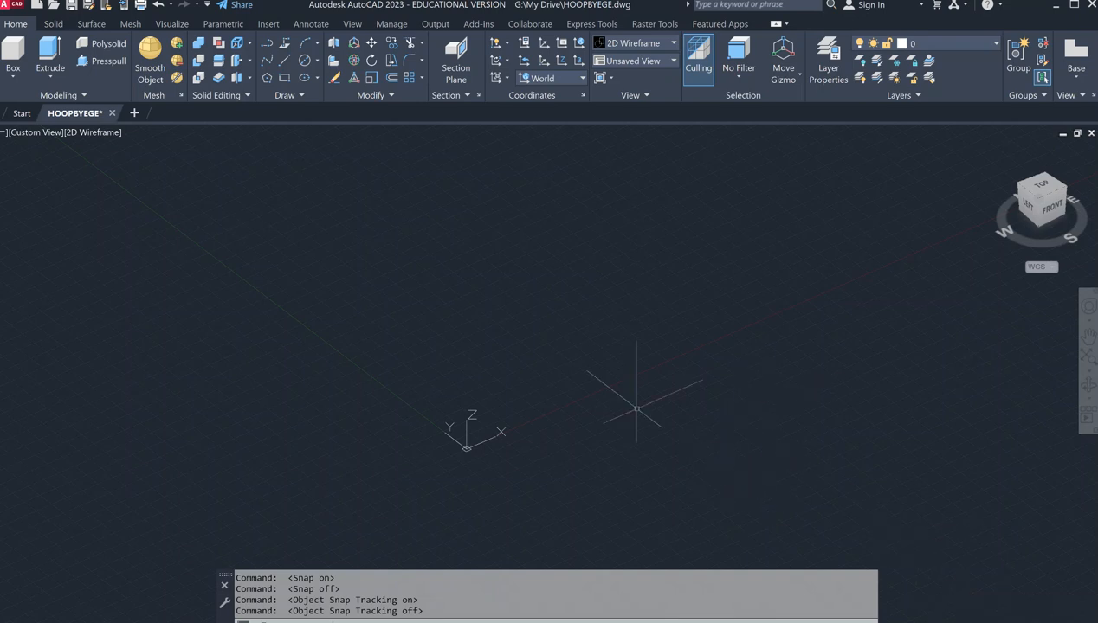
Draw a center-diameter circle centred at 0,0 with a diameter of 10 inches.
{"action": "scroll", "coordinate": [449, 441], "scroll_direction": "up", "scroll_amount": 5}
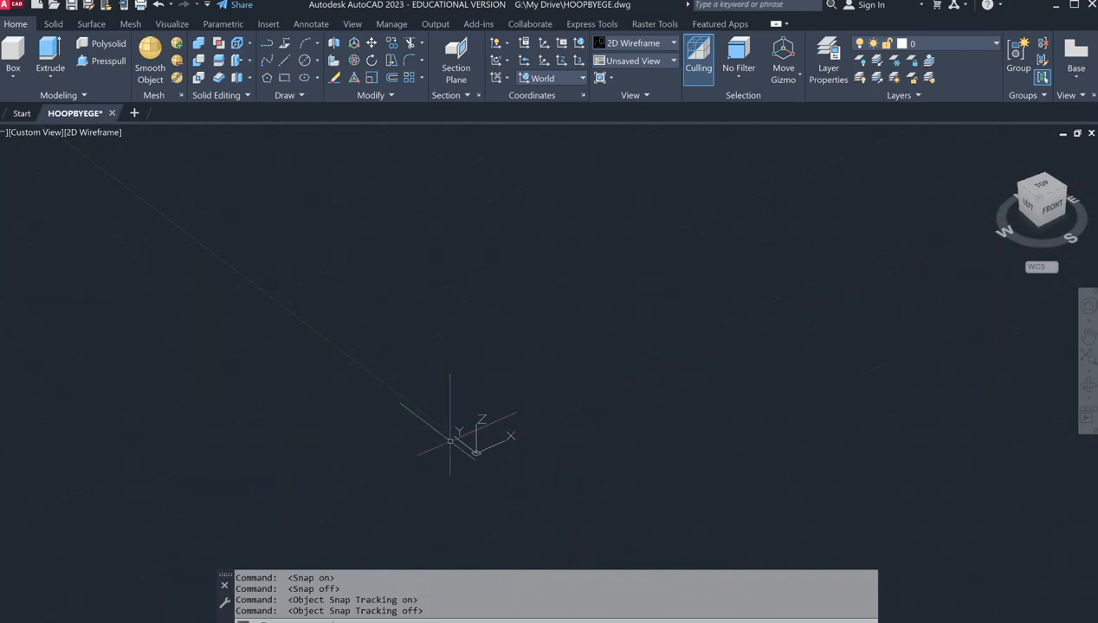
{"action": "scroll", "coordinate": [505, 463], "scroll_direction": "down", "scroll_amount": 4}
{"action": "middle_click_drag", "start_coordinate": [508, 468], "coordinate": [457, 423]}
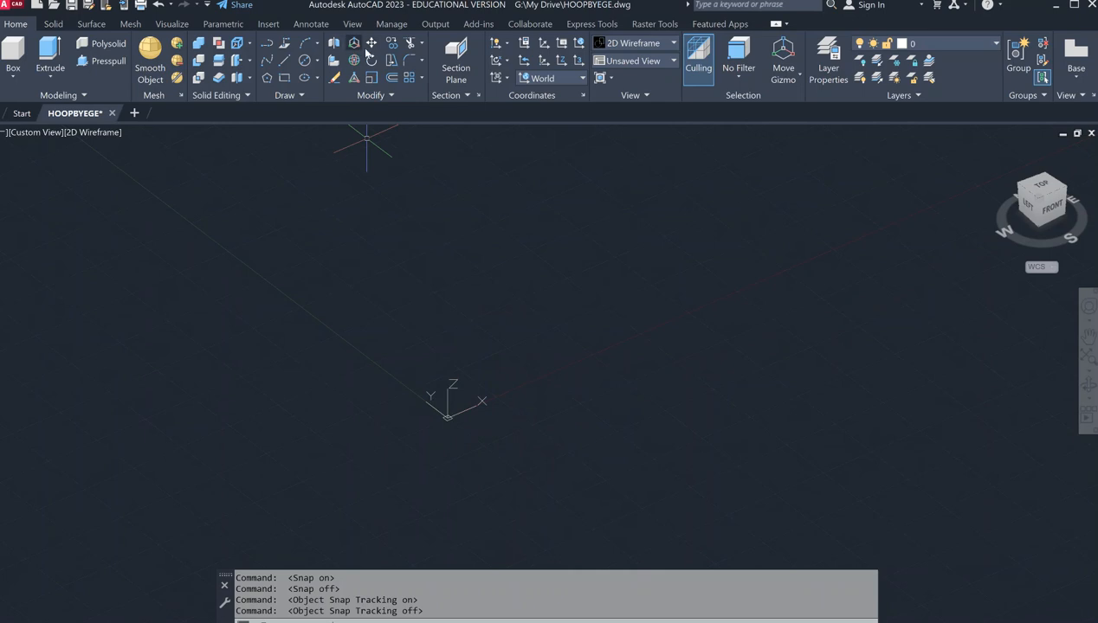
{"action": "left_click", "coordinate": [304, 60]}
{"action": "left_click", "coordinate": [304, 61]}
{"action": "left_click", "coordinate": [317, 60]}
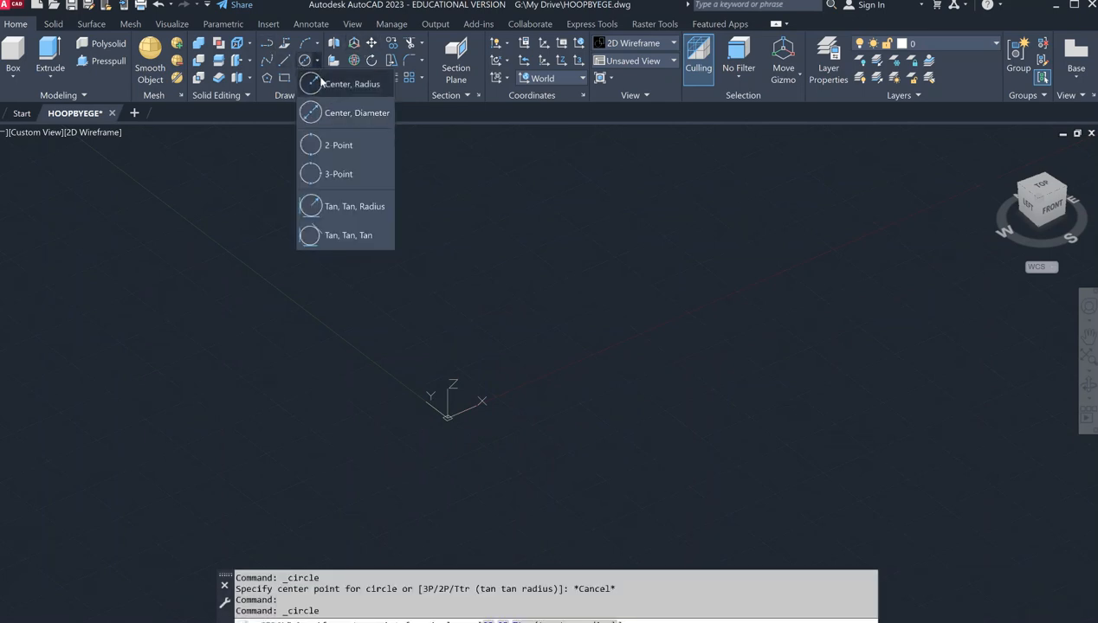
{"action": "left_click", "coordinate": [347, 113]}
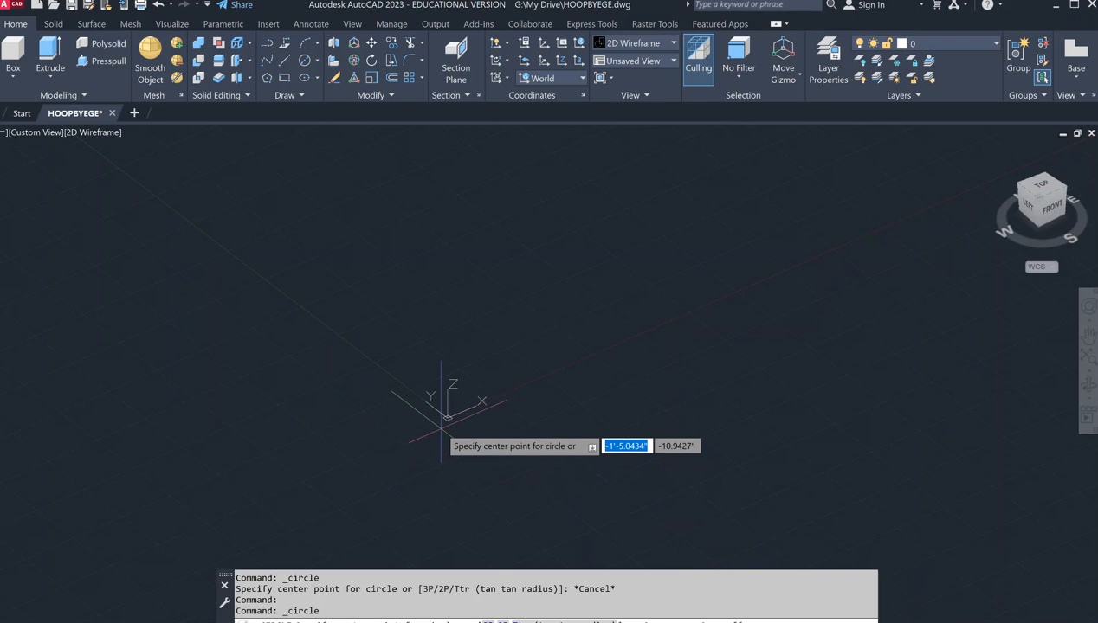
{"action": "type", "text": "0,0"}
{"action": "key", "text": "Return"}
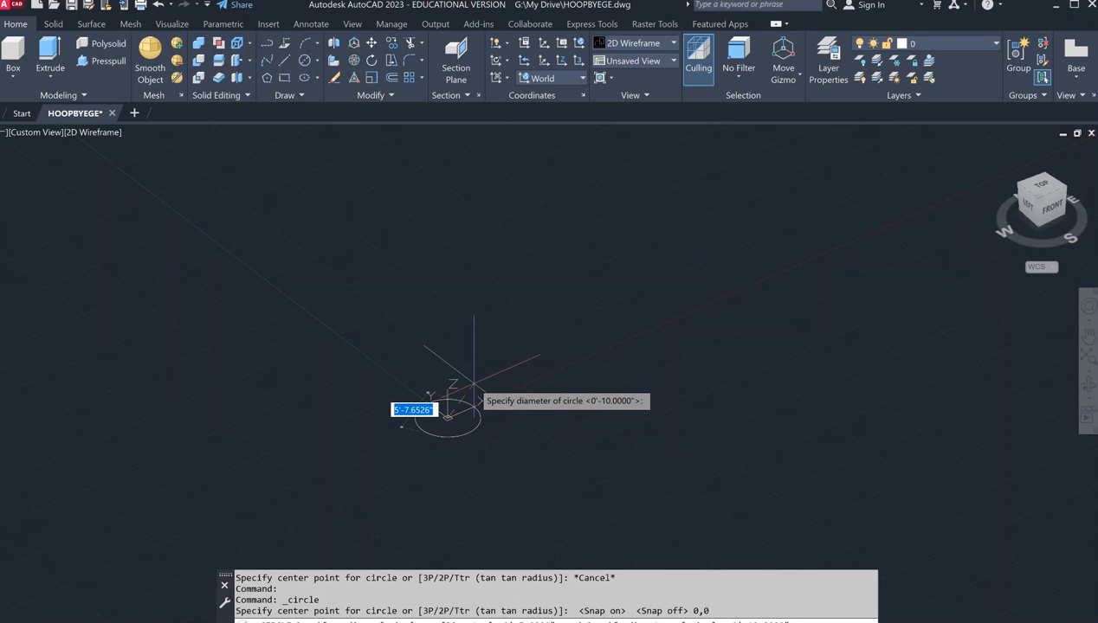
{"action": "type", "text": "10"}
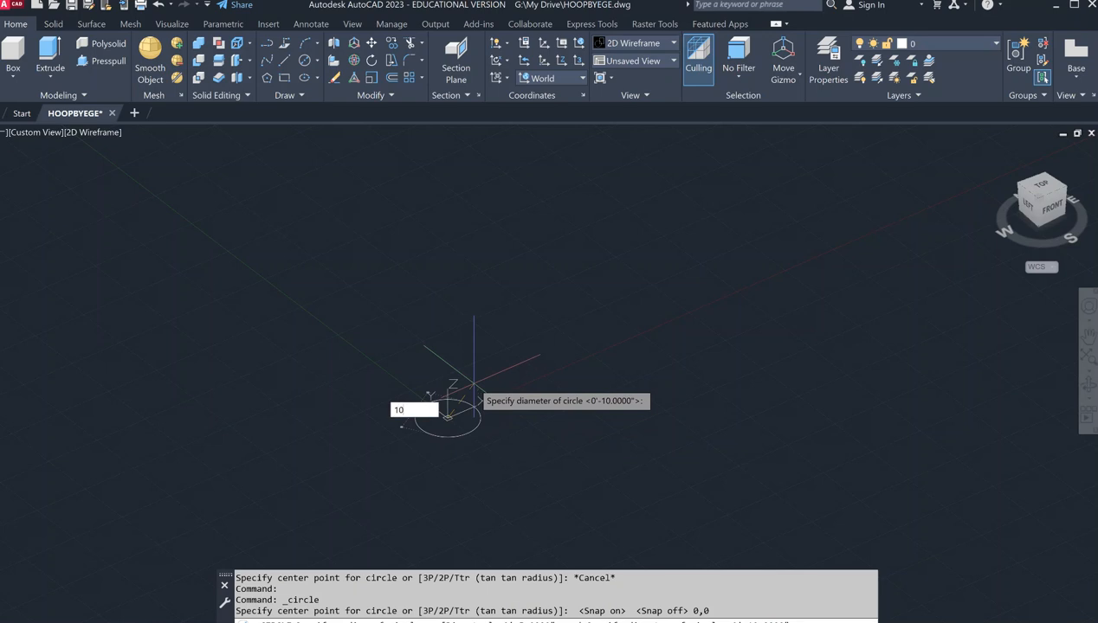
{"action": "key", "text": "Return"}
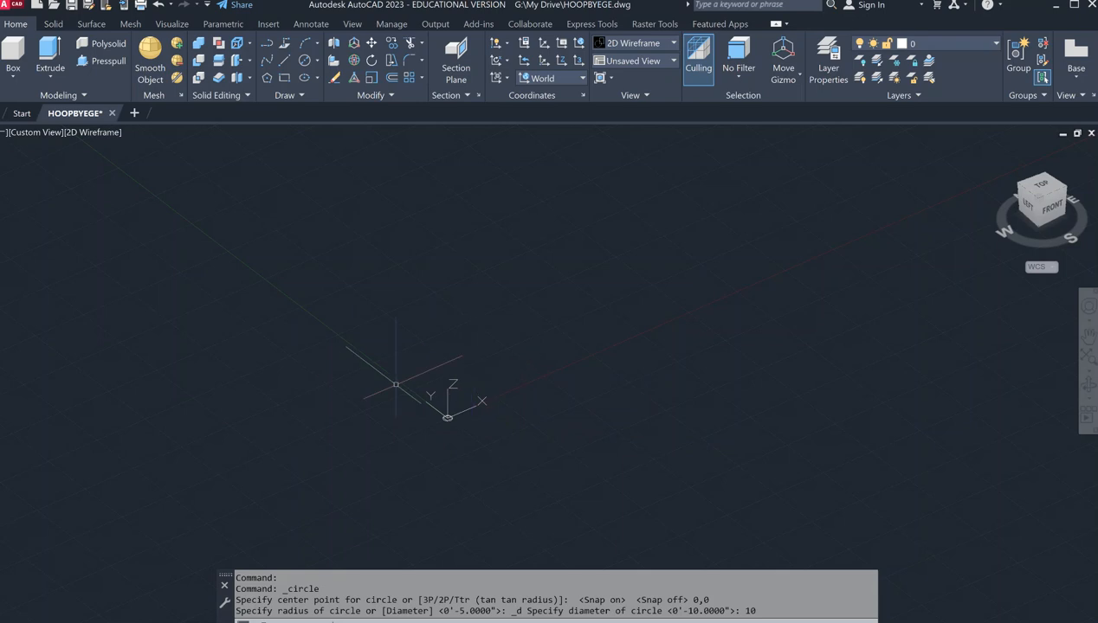
Rotate the UCS 90 degrees about its X axis.
{"action": "scroll", "coordinate": [473, 407], "scroll_direction": "up", "scroll_amount": 6}
{"action": "scroll", "coordinate": [374, 455], "scroll_direction": "up", "scroll_amount": 2}
{"action": "middle_click_drag", "start_coordinate": [374, 463], "coordinate": [558, 443]}
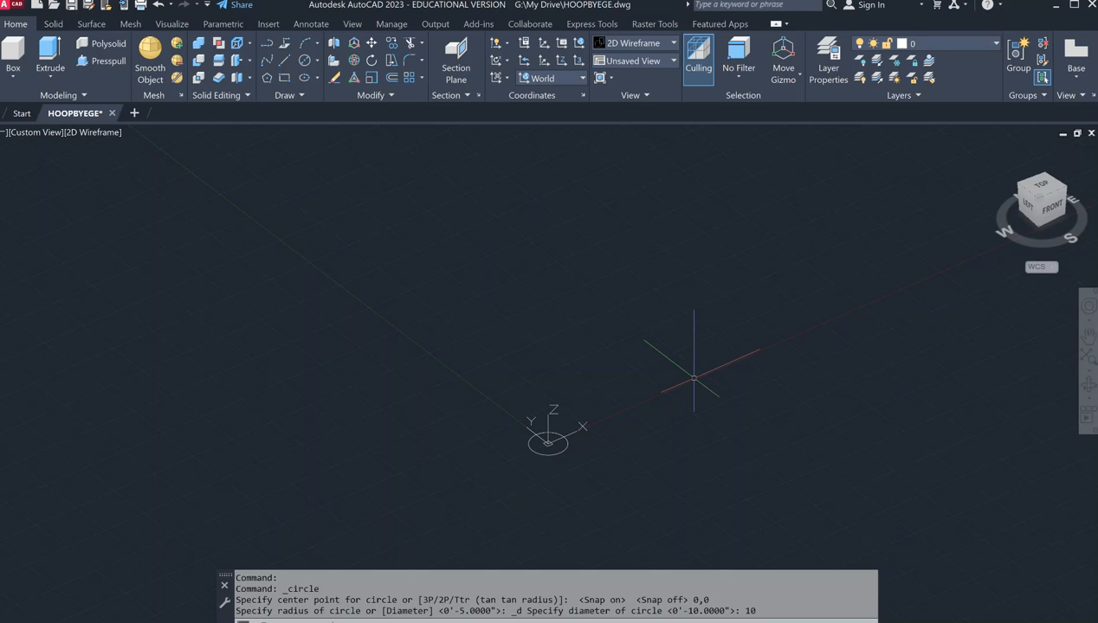
{"action": "type", "text": "UCS"}
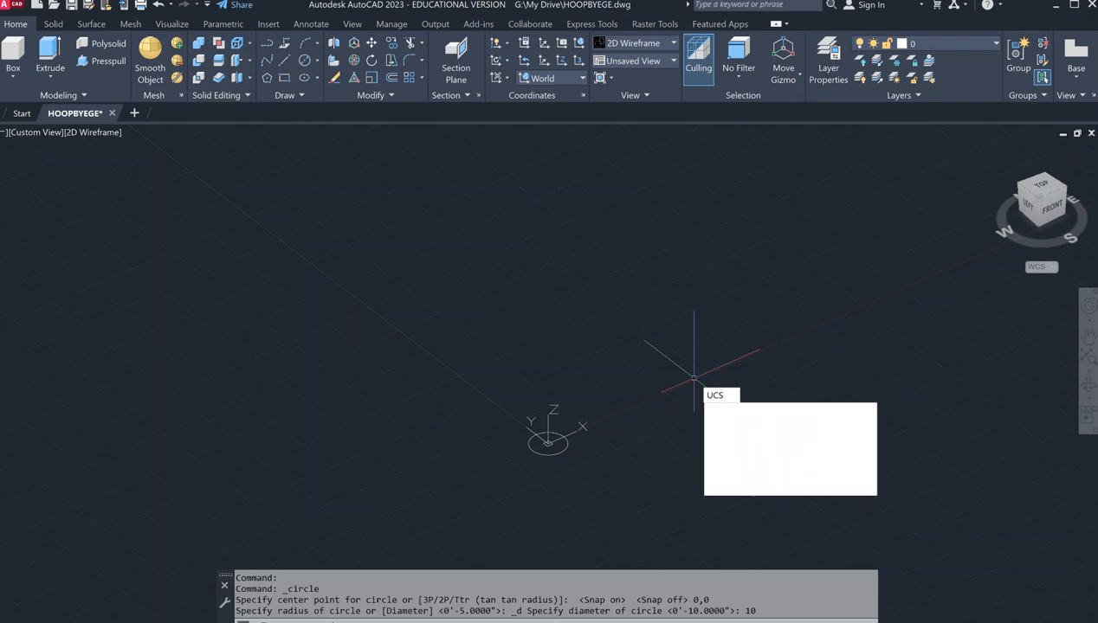
{"action": "key", "text": "Return"}
{"action": "type", "text": "X"}
{"action": "key", "text": "Return"}
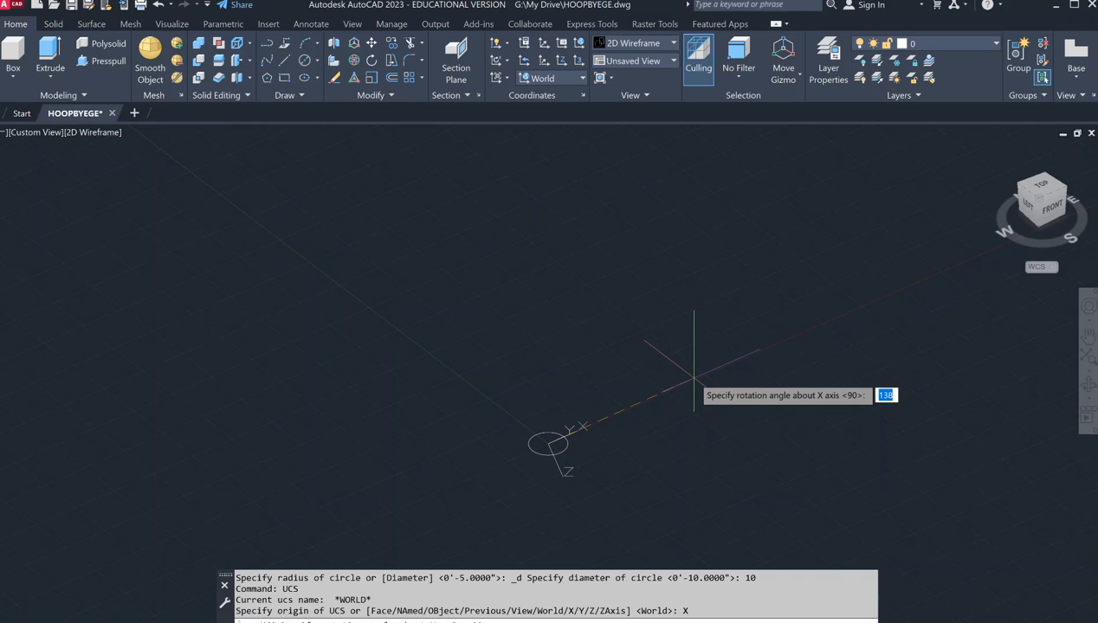
{"action": "key", "text": "Return"}
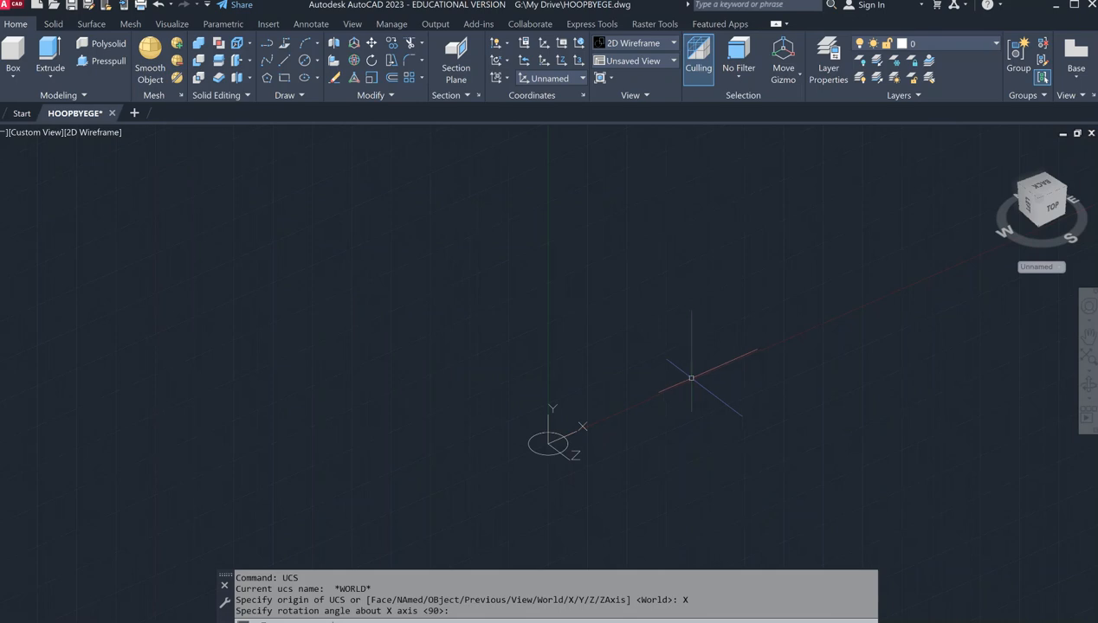
Start a polyline at the circle's center and add a vertical segment to the relative point @0,126.
{"action": "left_click", "coordinate": [267, 43]}
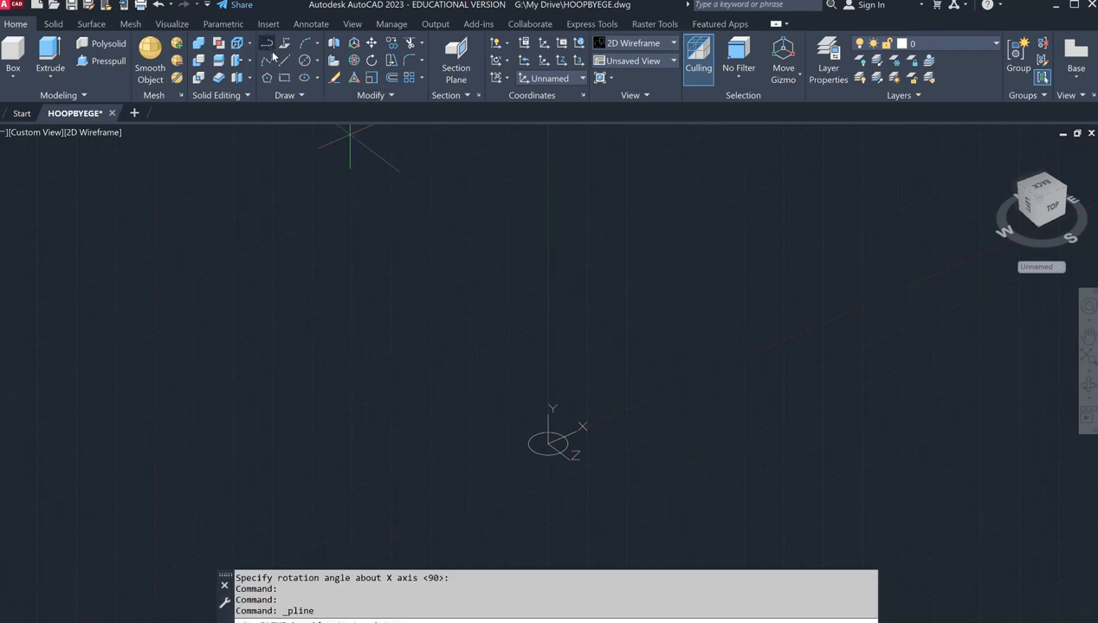
{"action": "left_click", "coordinate": [548, 443]}
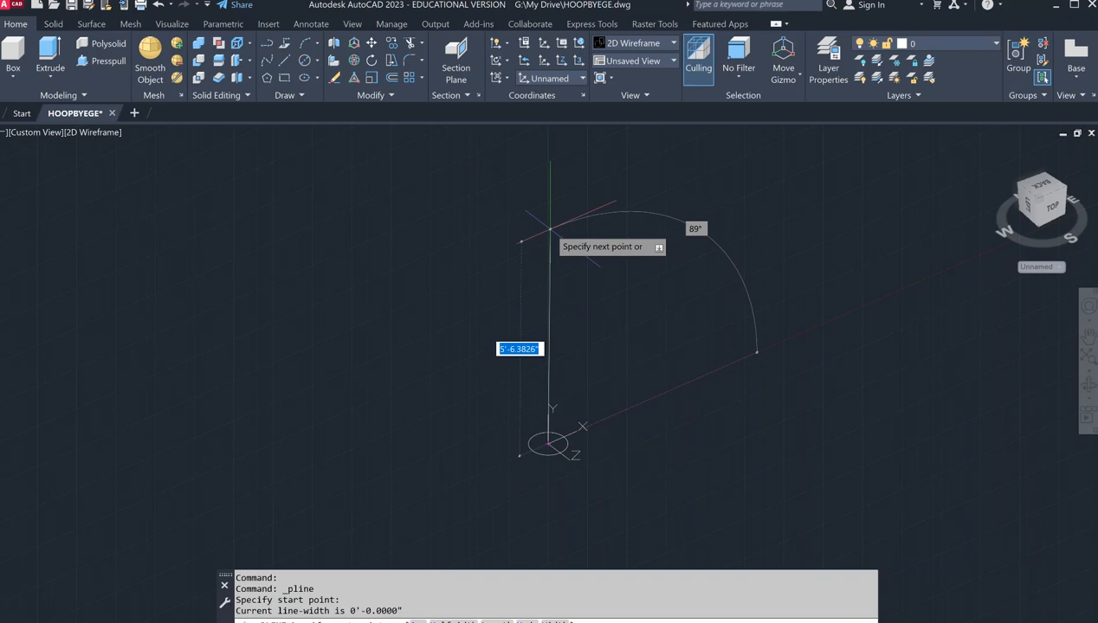
{"action": "key", "text": "F8"}
{"action": "type", "text": "0"}
{"action": "key", "text": "Tab"}
{"action": "type", "text": "126"}
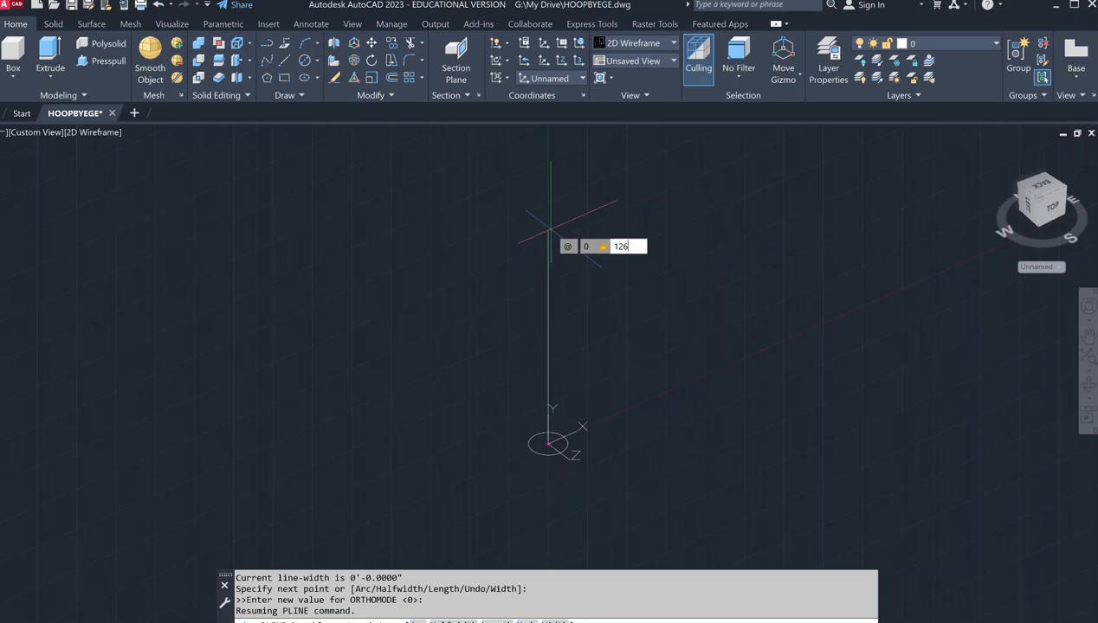
{"action": "key", "text": "Return"}
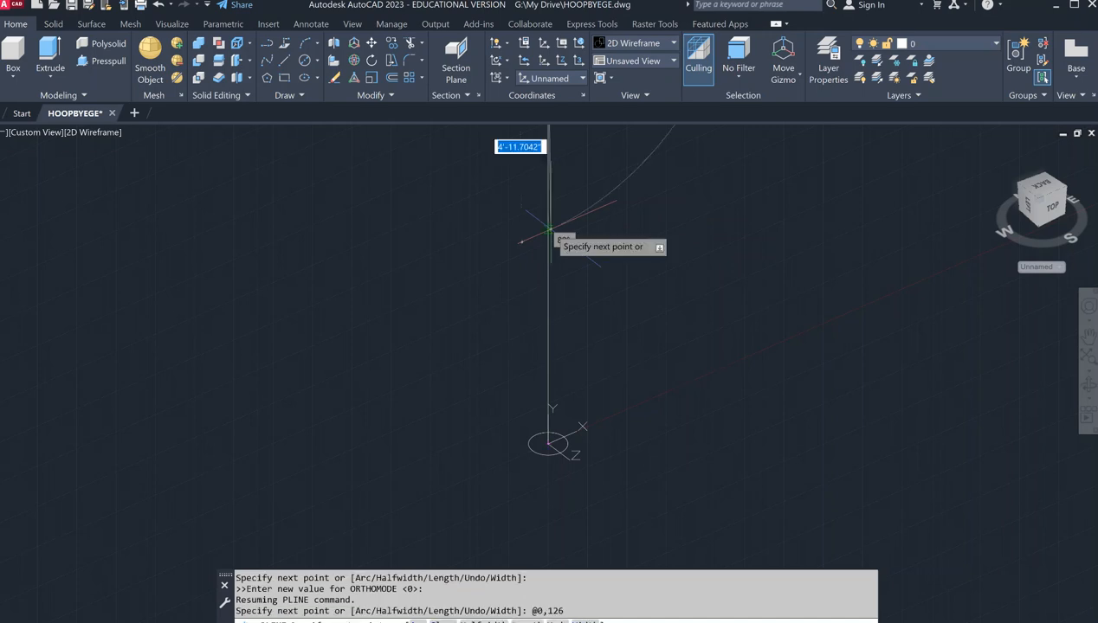
{"action": "scroll", "coordinate": [566, 242], "scroll_direction": "up", "scroll_amount": 2}
{"action": "scroll", "coordinate": [561, 247], "scroll_direction": "down", "scroll_amount": 4}
{"action": "middle_click_drag", "start_coordinate": [585, 216], "coordinate": [518, 310]}
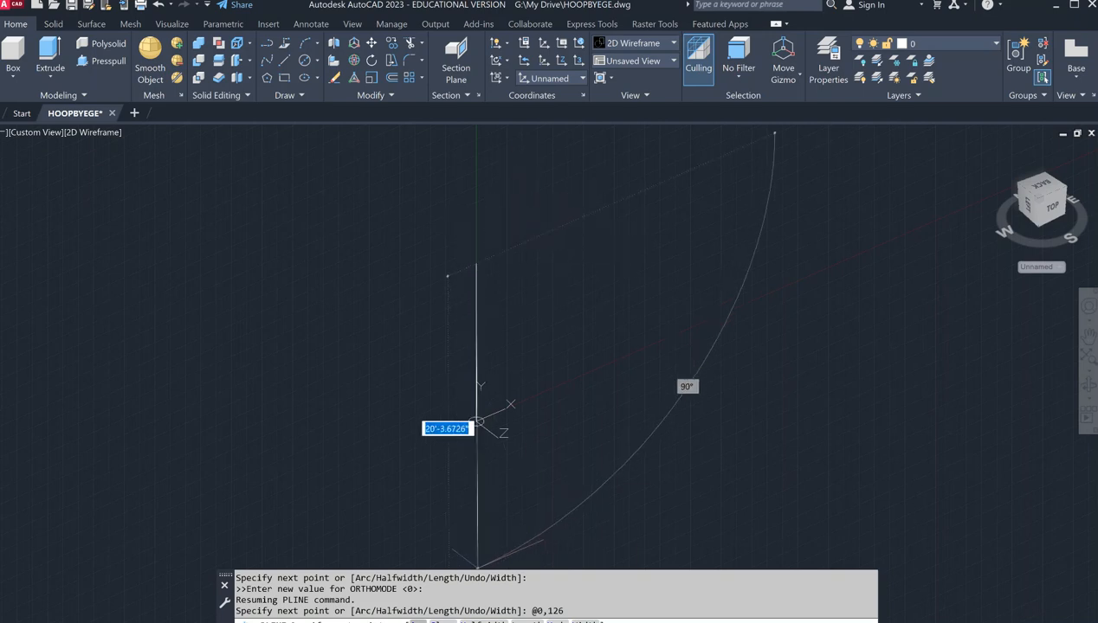
{"action": "type", "text": "A"}
{"action": "key", "text": "Return"}
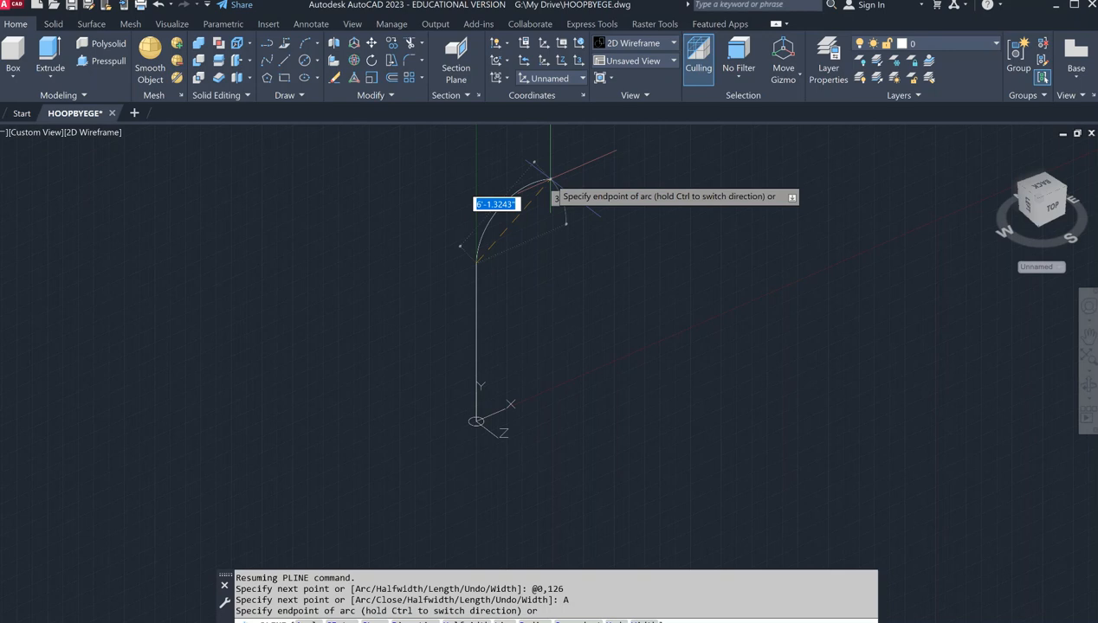
{"action": "type", "text": "@"}
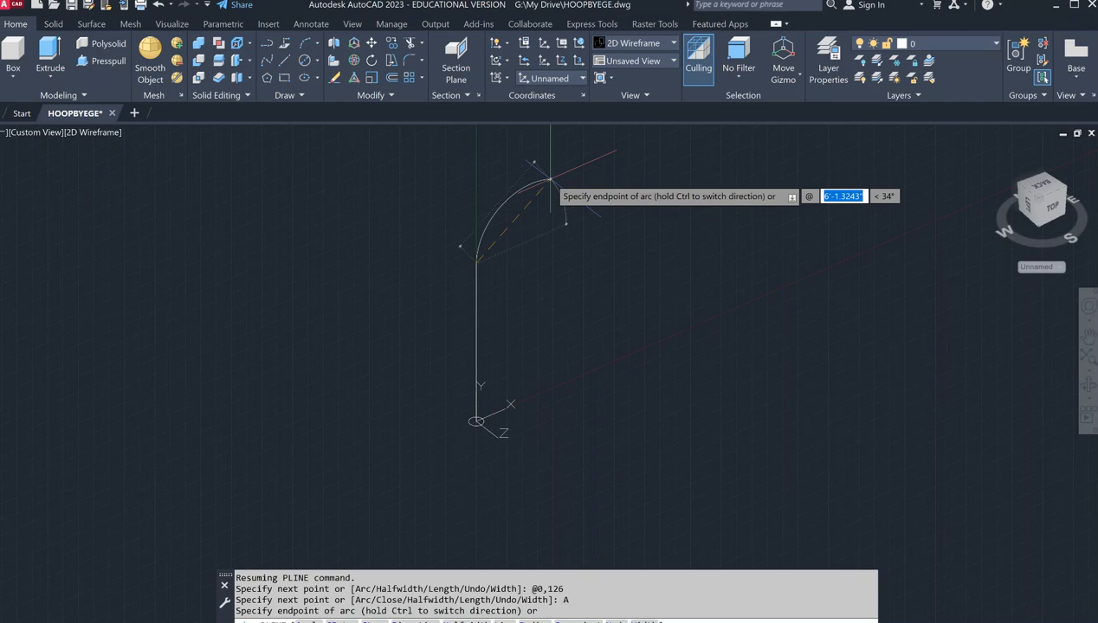
{"action": "type", "text": "36"}
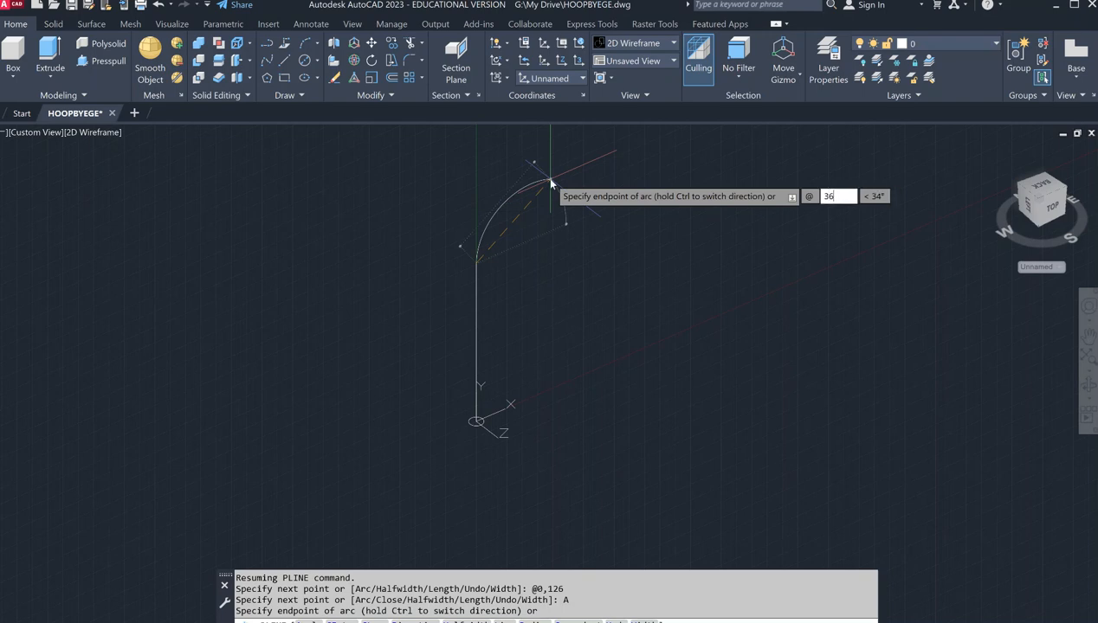
{"action": "key", "text": "Tab"}
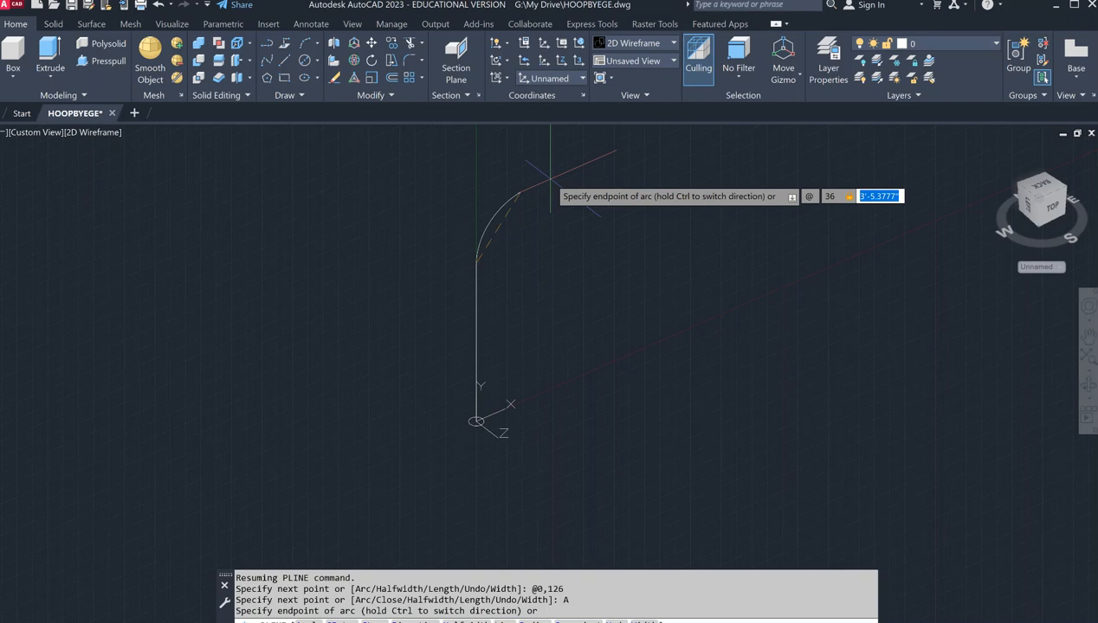
{"action": "type", "text": "36"}
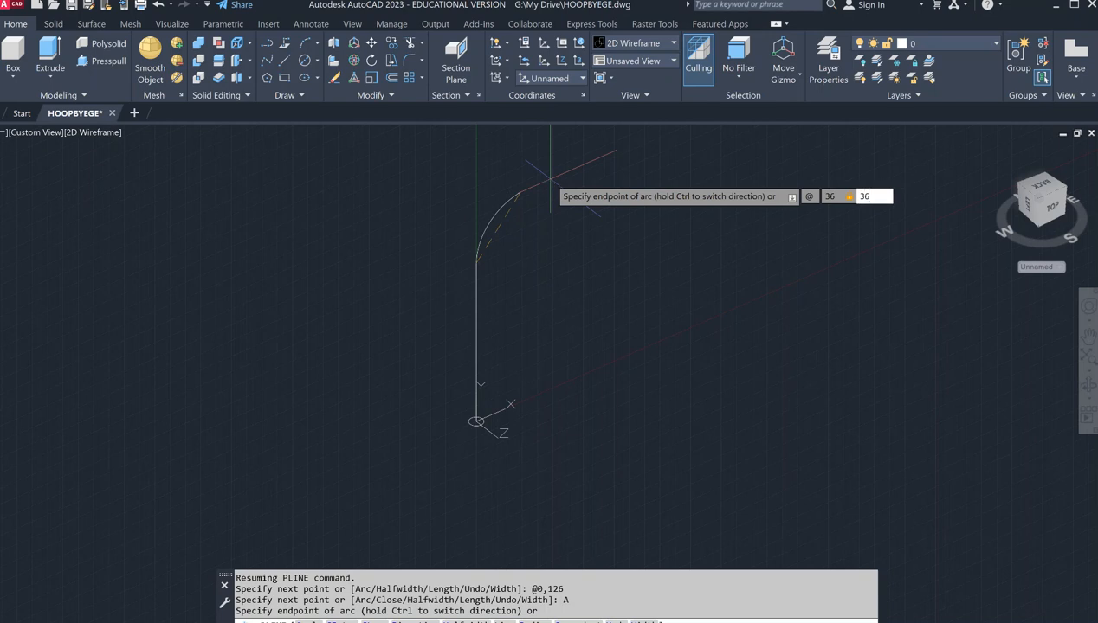
{"action": "key", "text": "Return"}
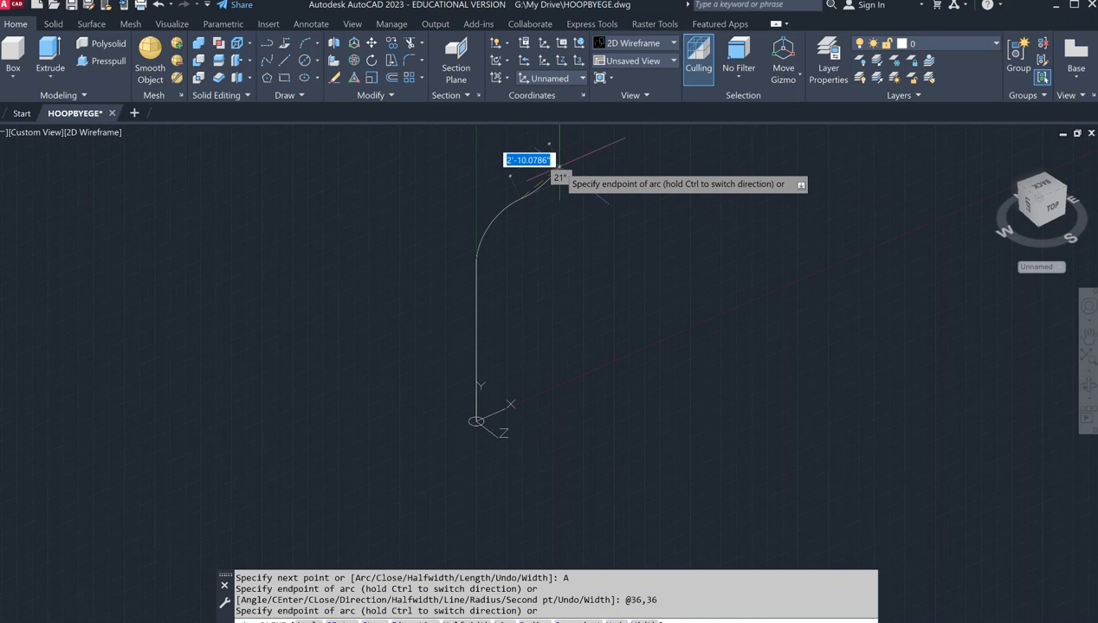
{"action": "key", "text": "Return"}
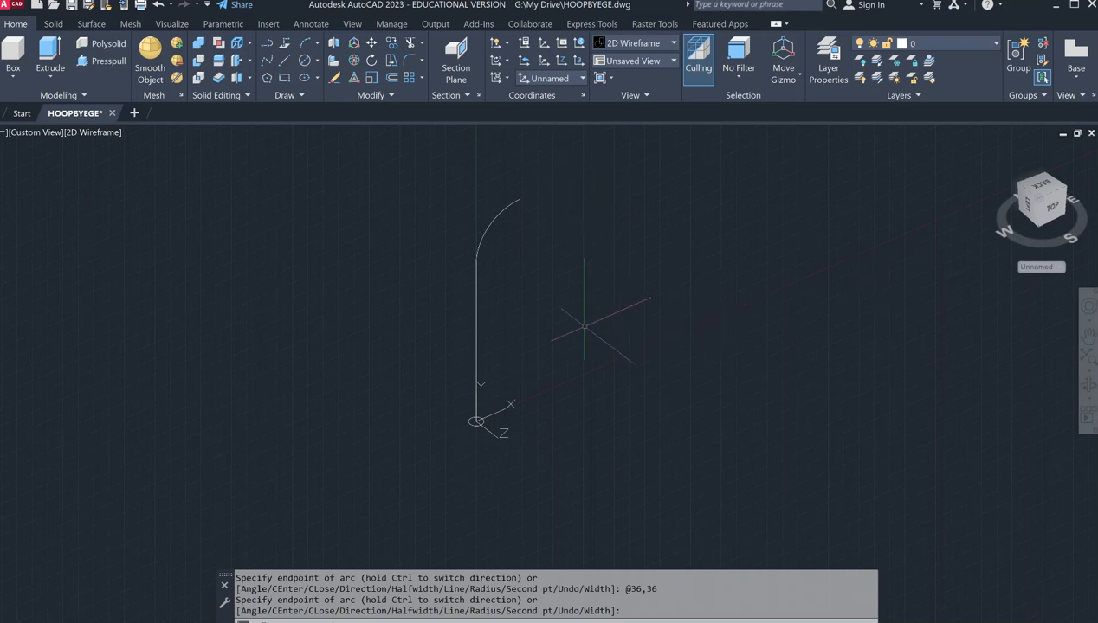
Restore the previous UCS so the drawing returns to the World coordinate system.
{"action": "scroll", "coordinate": [482, 449], "scroll_direction": "up", "scroll_amount": 4}
{"action": "middle_click_drag", "start_coordinate": [617, 305], "coordinate": [623, 415]}
{"action": "scroll", "coordinate": [622, 390], "scroll_direction": "down", "scroll_amount": 2}
{"action": "scroll", "coordinate": [624, 351], "scroll_direction": "down", "scroll_amount": 4}
{"action": "middle_click_drag", "start_coordinate": [606, 361], "coordinate": [495, 380]}
{"action": "scroll", "coordinate": [549, 381], "scroll_direction": "up", "scroll_amount": 2}
{"action": "mouse_move", "coordinate": [576, 380]}
{"action": "middle_mouse_down"}
{"action": "mouse_move", "coordinate": [637, 443]}
{"action": "mouse_move", "coordinate": [654, 407]}
{"action": "middle_mouse_up"}
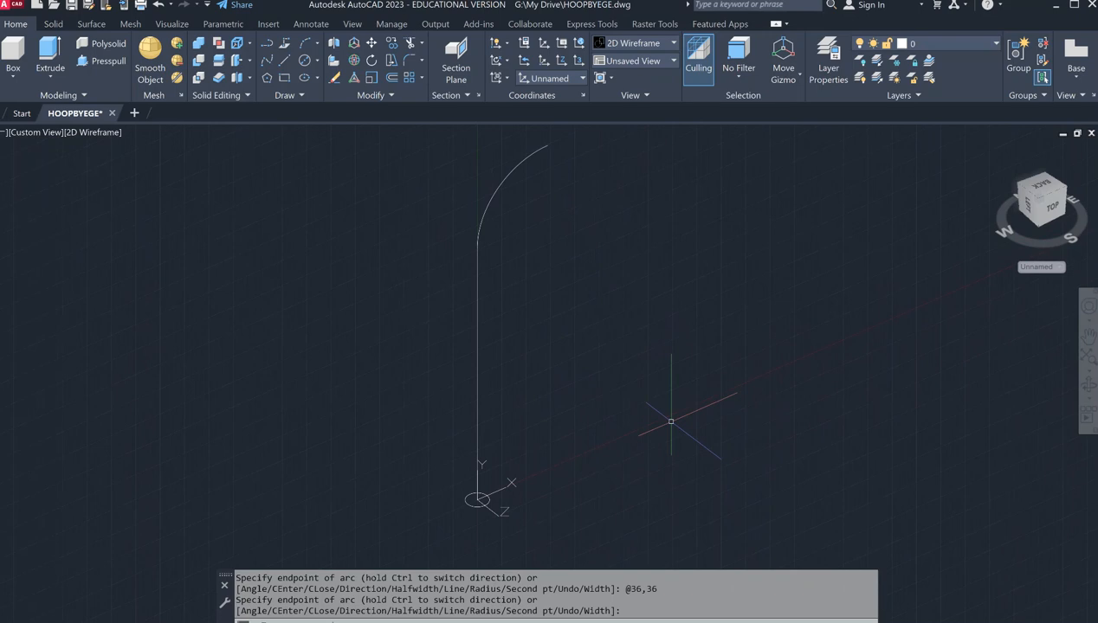
{"action": "key", "text": "Return"}
{"action": "type", "text": "UCS"}
{"action": "key", "text": "Return"}
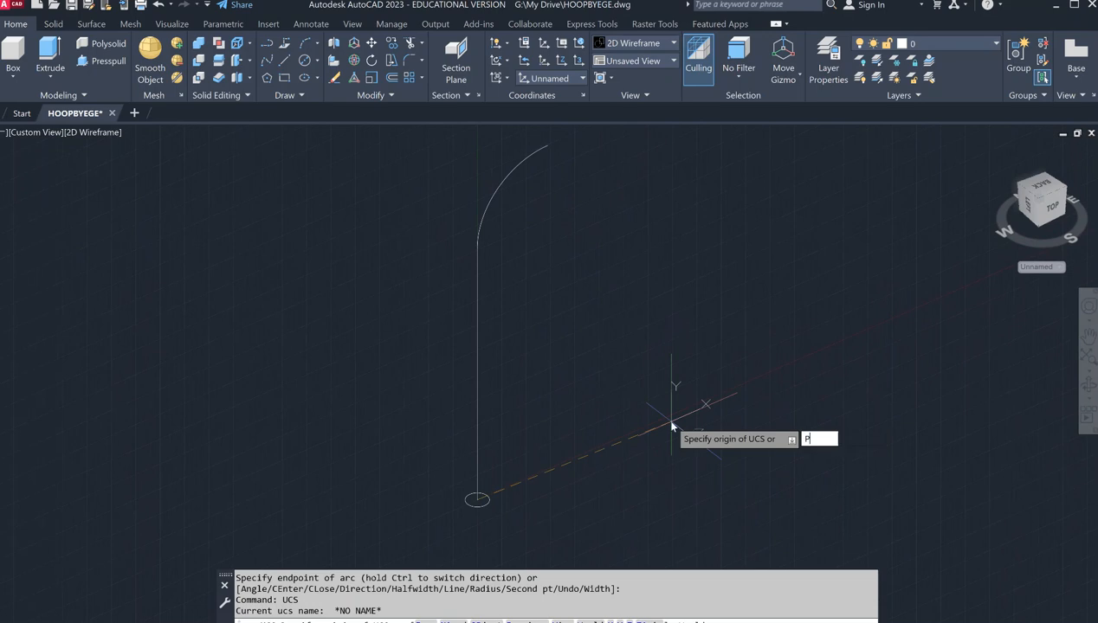
{"action": "type", "text": "p"}
{"action": "key", "text": "Return"}
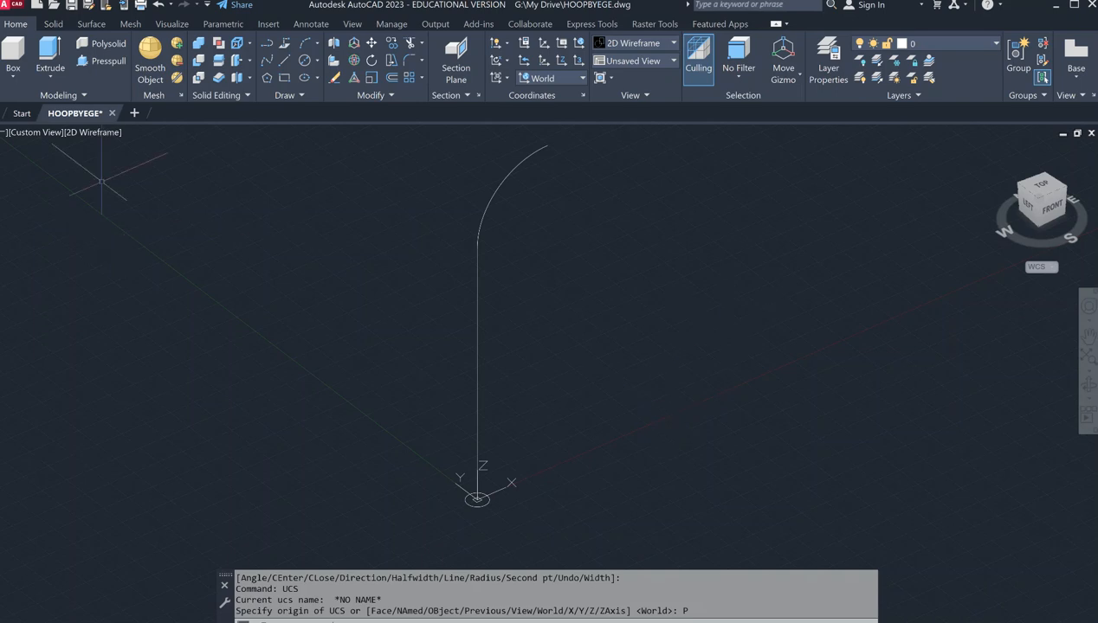
Extrude the circle at the pole's base along the curved polyline path into a solid pole.
{"action": "left_click", "coordinate": [52, 81]}
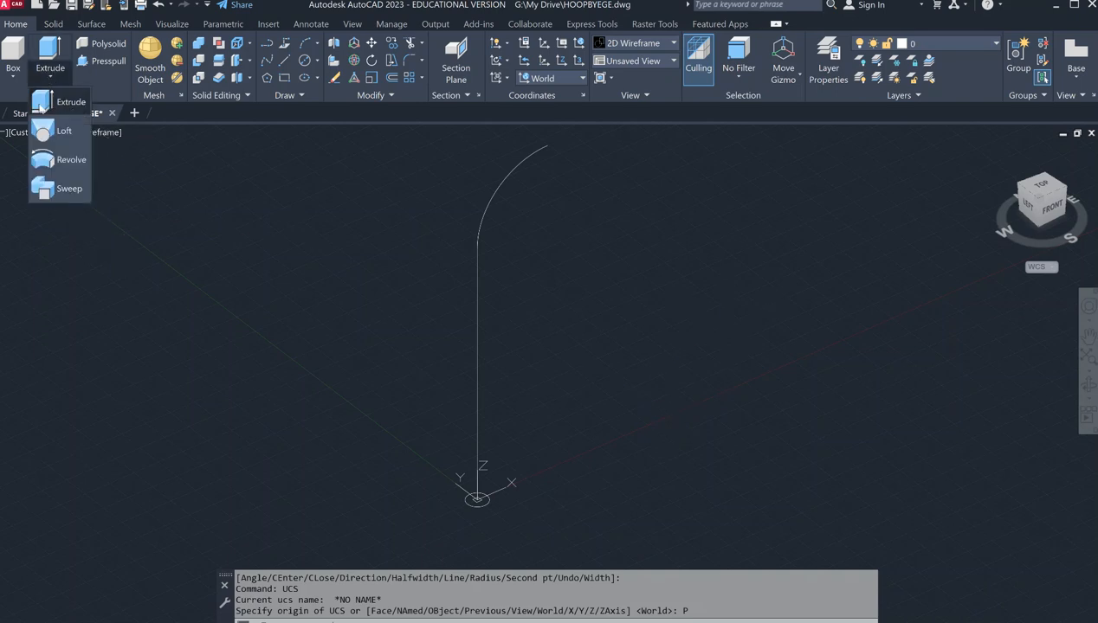
{"action": "left_click", "coordinate": [41, 106]}
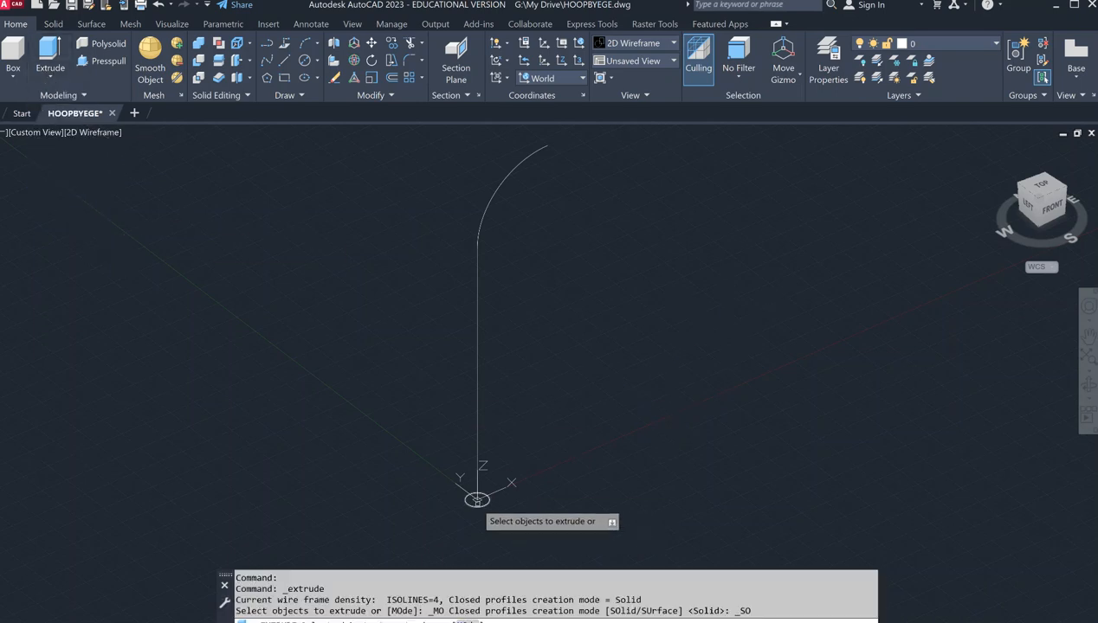
{"action": "left_click", "coordinate": [479, 506]}
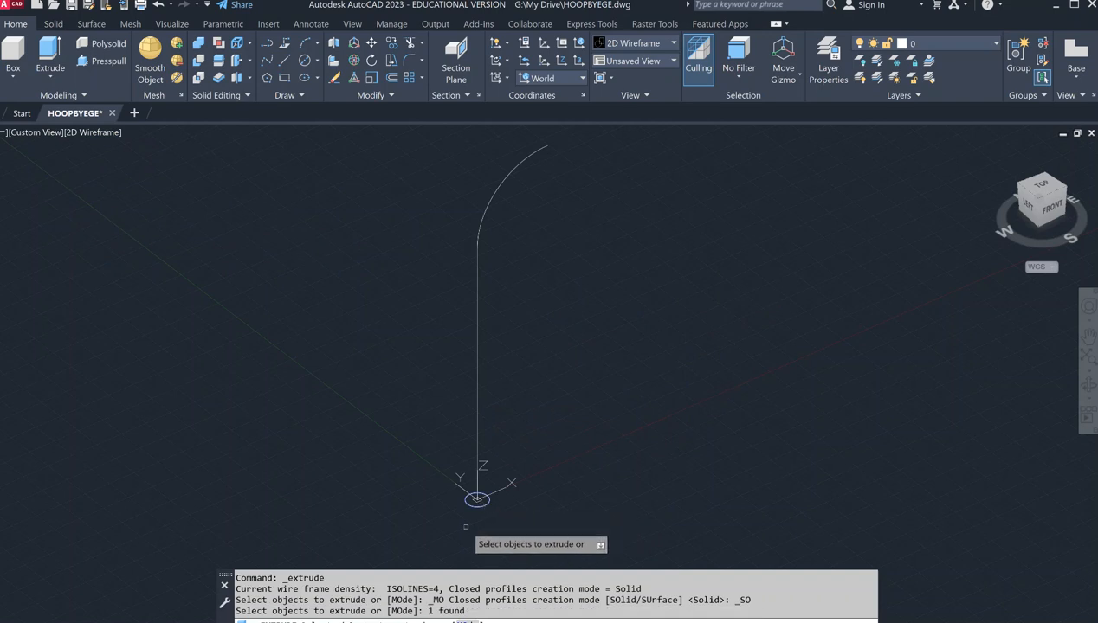
{"action": "key", "text": "Return"}
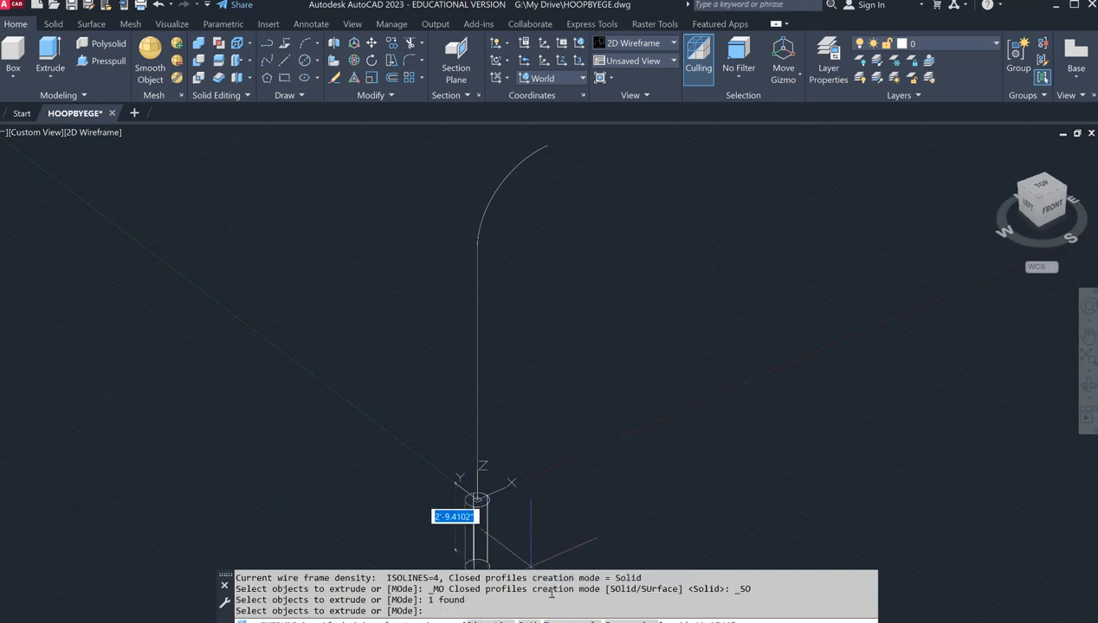
{"action": "type", "text": "P"}
{"action": "key", "text": "Return"}
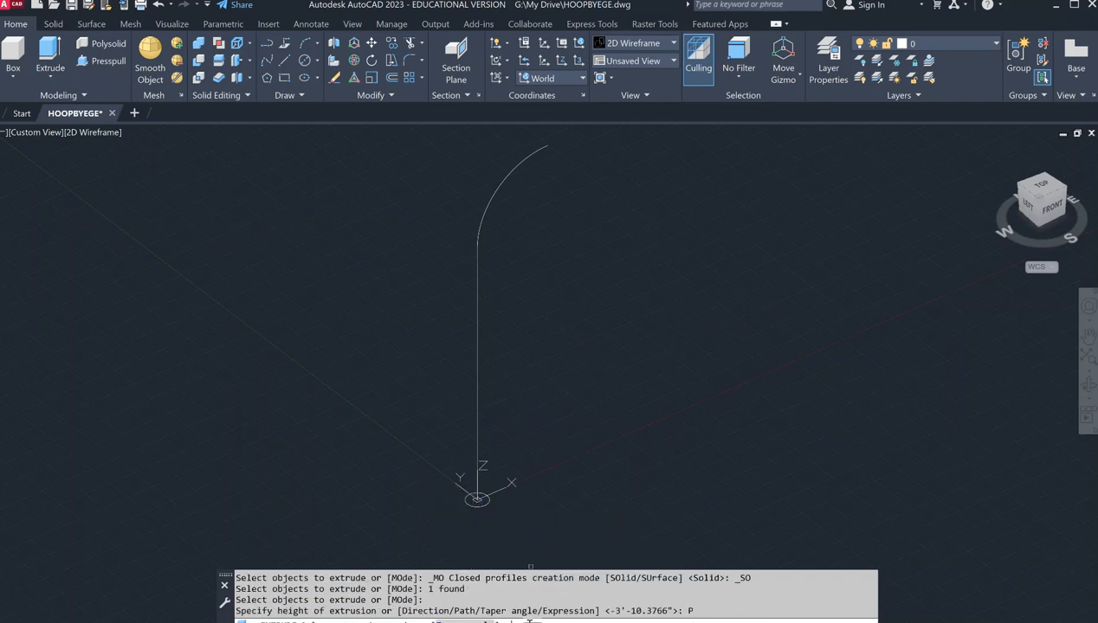
{"action": "left_click", "coordinate": [477, 447]}
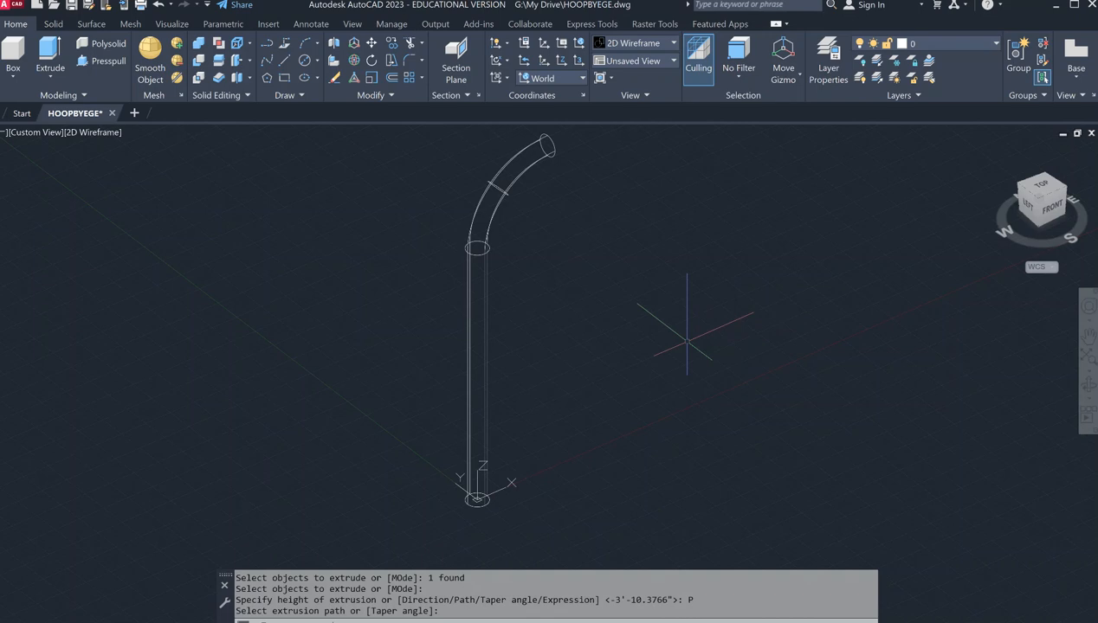
Change the visual style to Conceptual with the SHADEMODE command.
{"action": "type", "text": "SHADEMODE"}
{"action": "key", "text": "Return"}
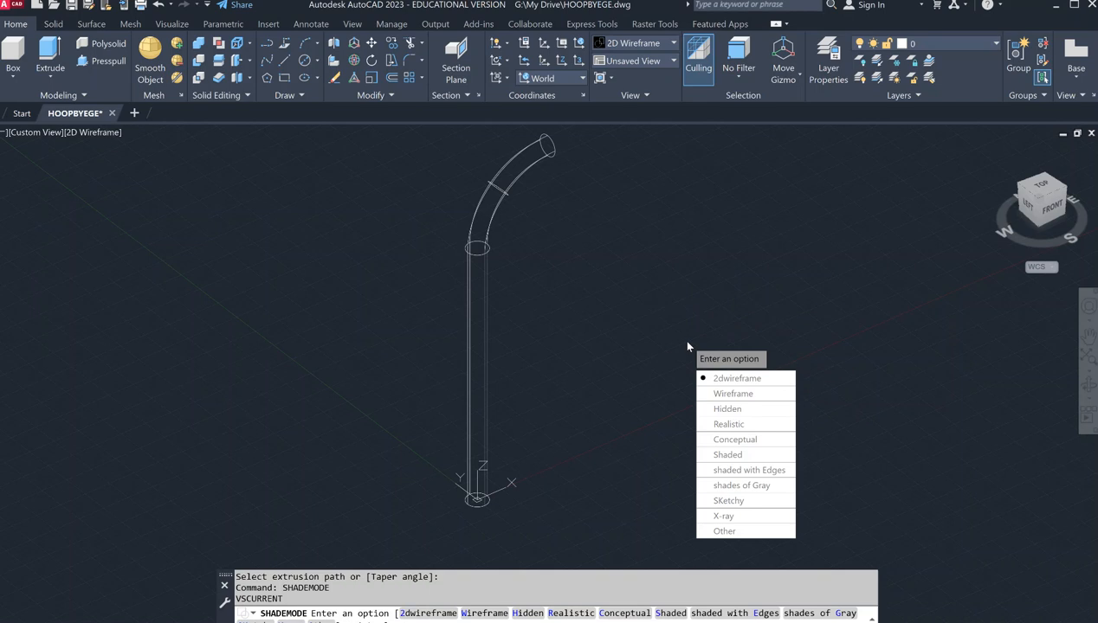
{"action": "left_click", "coordinate": [737, 441]}
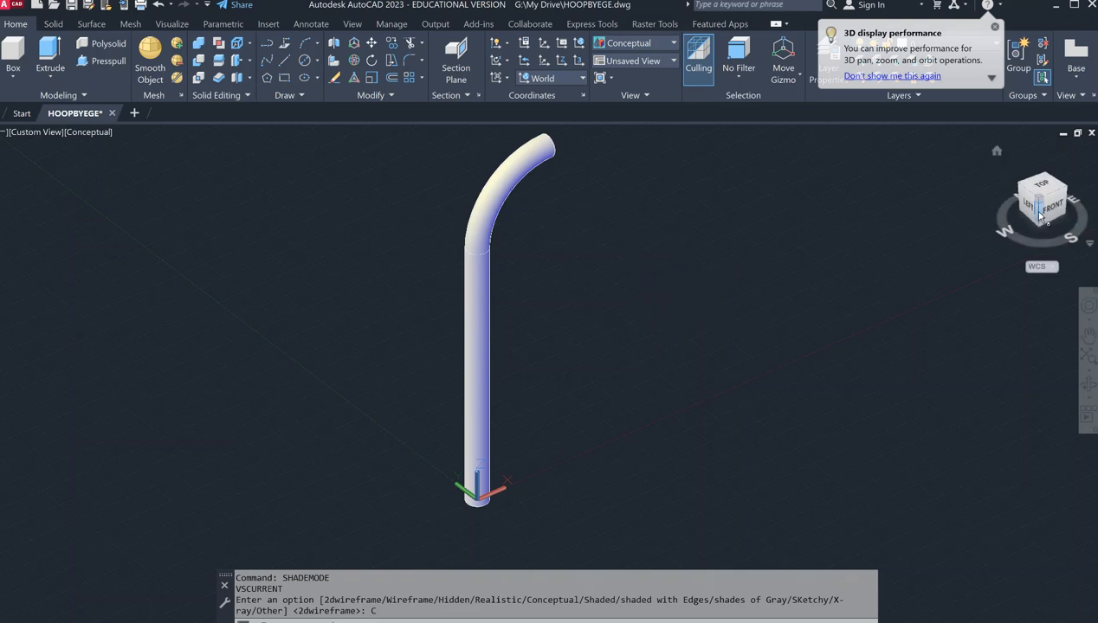
Orbit around to the open end of the pole's bend, zoom to the drawing extents and save the drawing.
{"action": "left_click_drag", "start_coordinate": [1040, 216], "coordinate": [929, 218]}
{"action": "middle_click_drag", "start_coordinate": [821, 203], "coordinate": [540, 188], "text": "shift"}
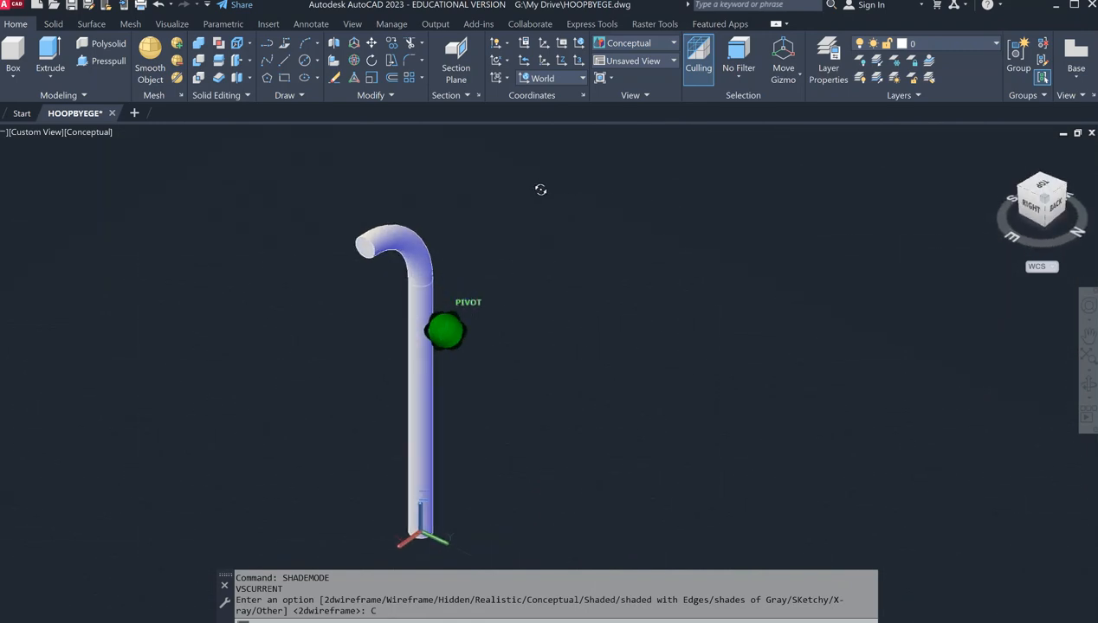
{"action": "middle_click_drag", "start_coordinate": [1058, 324], "coordinate": [1097, 279]}
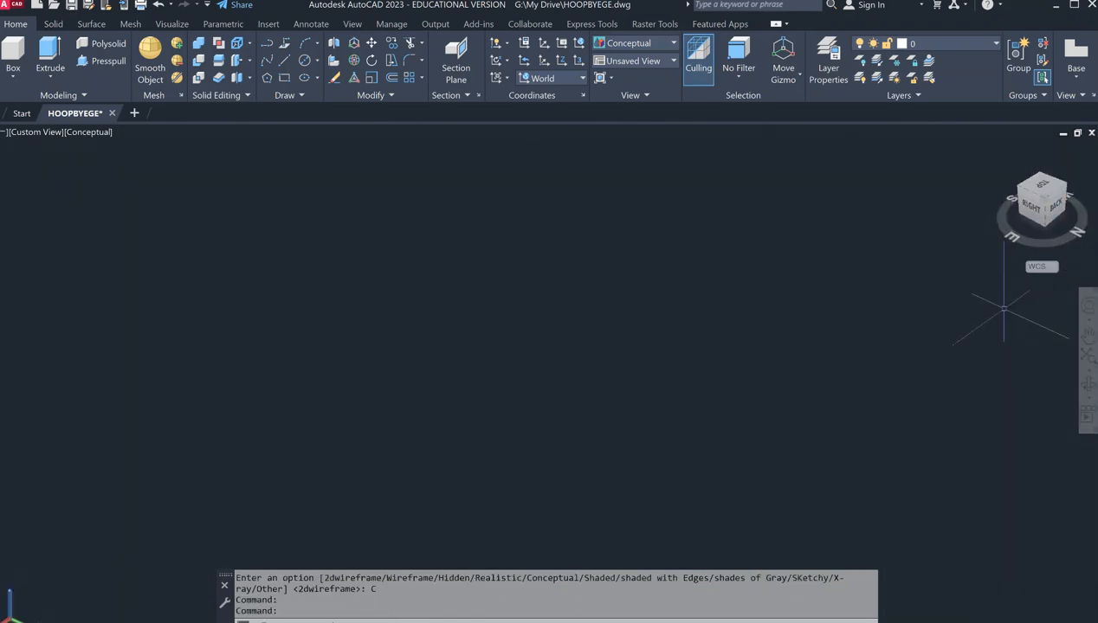
{"action": "middle_click_drag", "start_coordinate": [959, 279], "coordinate": [1037, 268]}
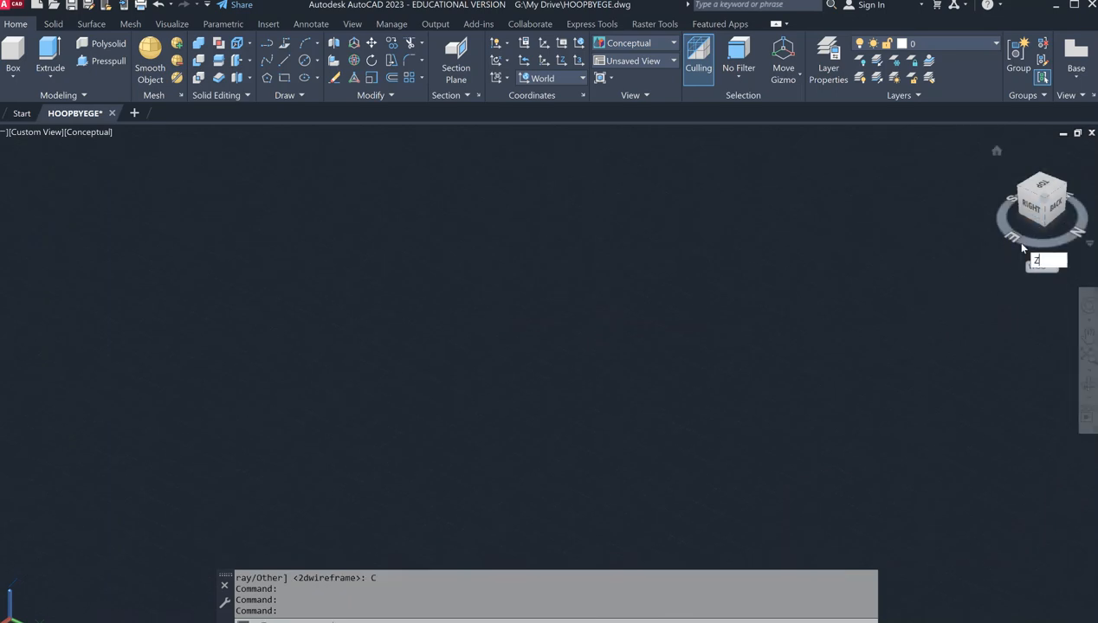
{"action": "type", "text": "Z"}
{"action": "key", "text": "Return"}
{"action": "type", "text": "E"}
{"action": "key", "text": "Return"}
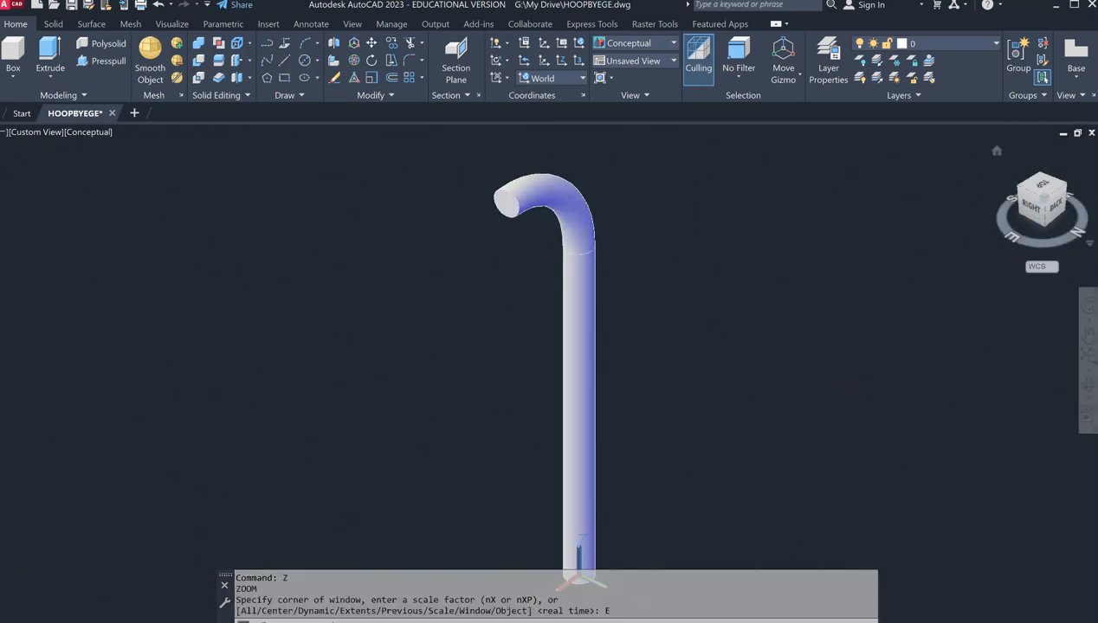
{"action": "scroll", "coordinate": [764, 307], "scroll_direction": "up", "scroll_amount": 1}
{"action": "scroll", "coordinate": [769, 316], "scroll_direction": "down", "scroll_amount": 2}
{"action": "scroll", "coordinate": [769, 316], "scroll_direction": "down", "scroll_amount": 2}
{"action": "middle_click_drag", "start_coordinate": [764, 314], "coordinate": [611, 322]}
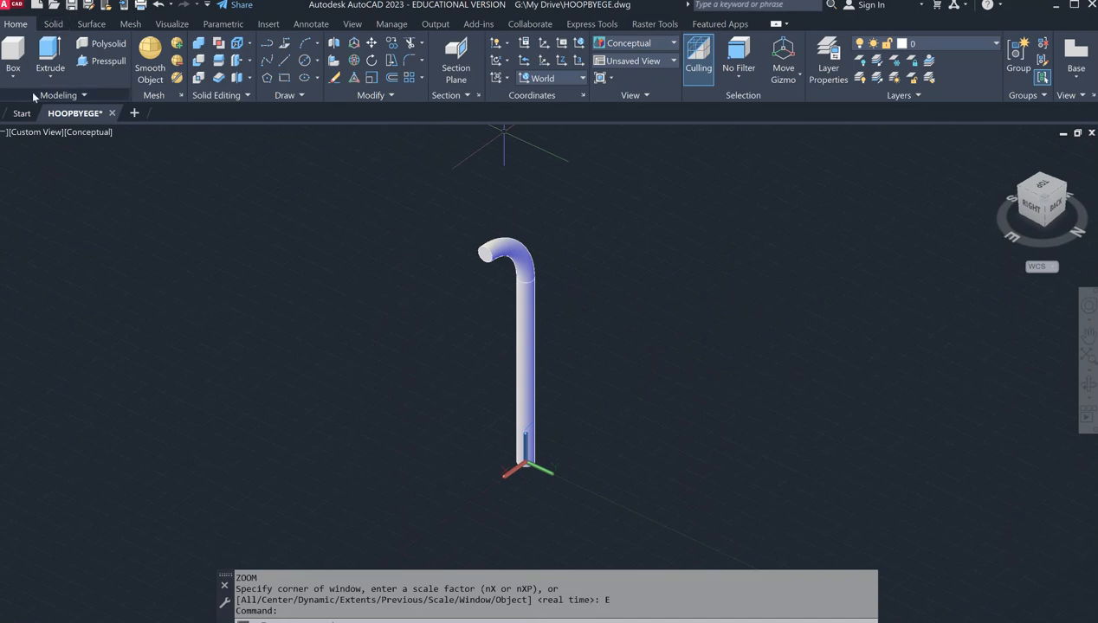
{"action": "key", "text": "ctrl+s"}
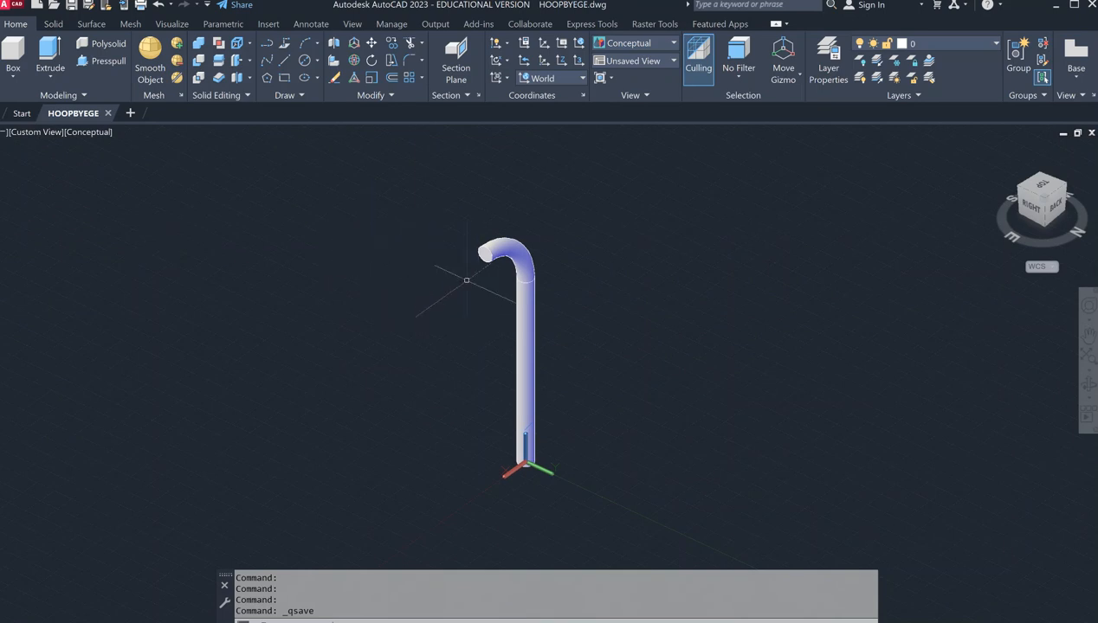
Align the UCS with the circular end face of the pole's bend using the Face option and accept the orientation.
{"action": "scroll", "coordinate": [490, 251], "scroll_direction": "up", "scroll_amount": 5}
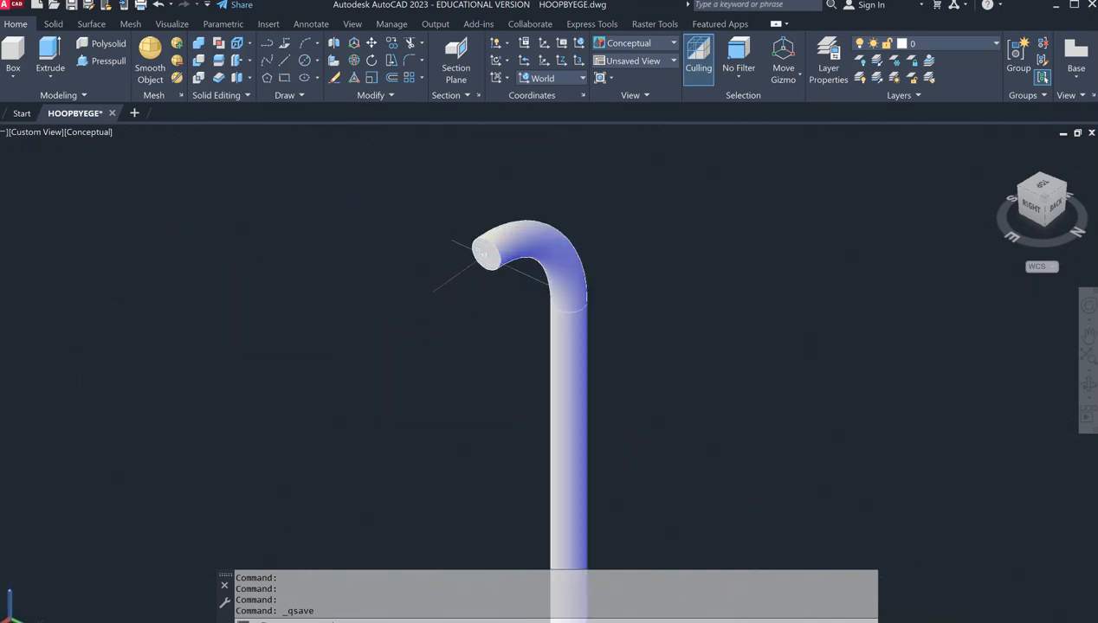
{"action": "scroll", "coordinate": [468, 272], "scroll_direction": "down", "scroll_amount": 5}
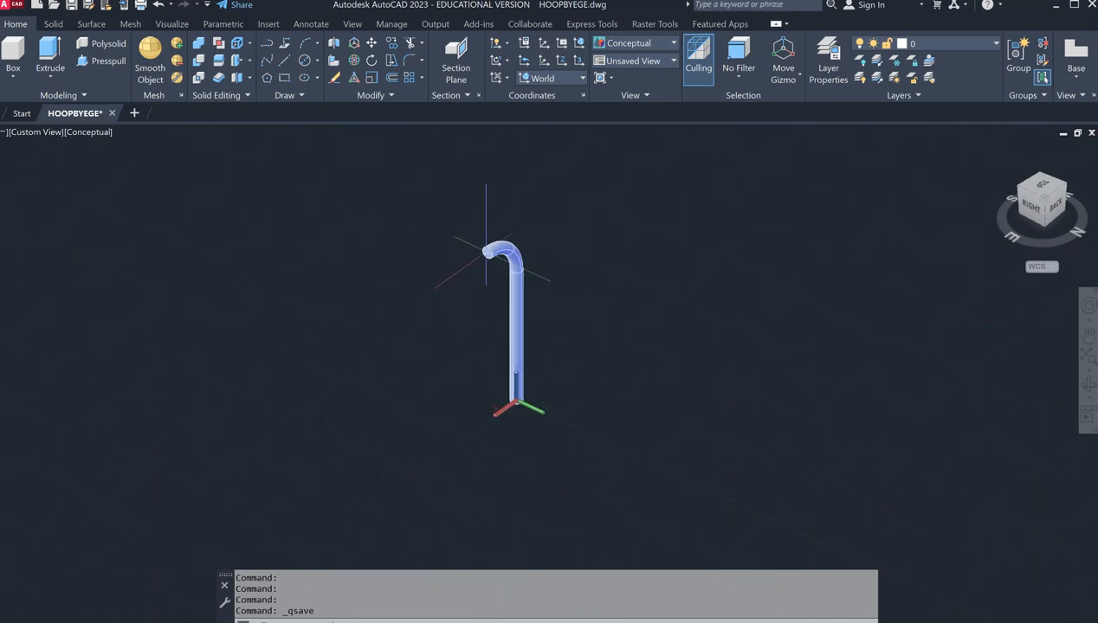
{"action": "scroll", "coordinate": [468, 271], "scroll_direction": "up", "scroll_amount": 1}
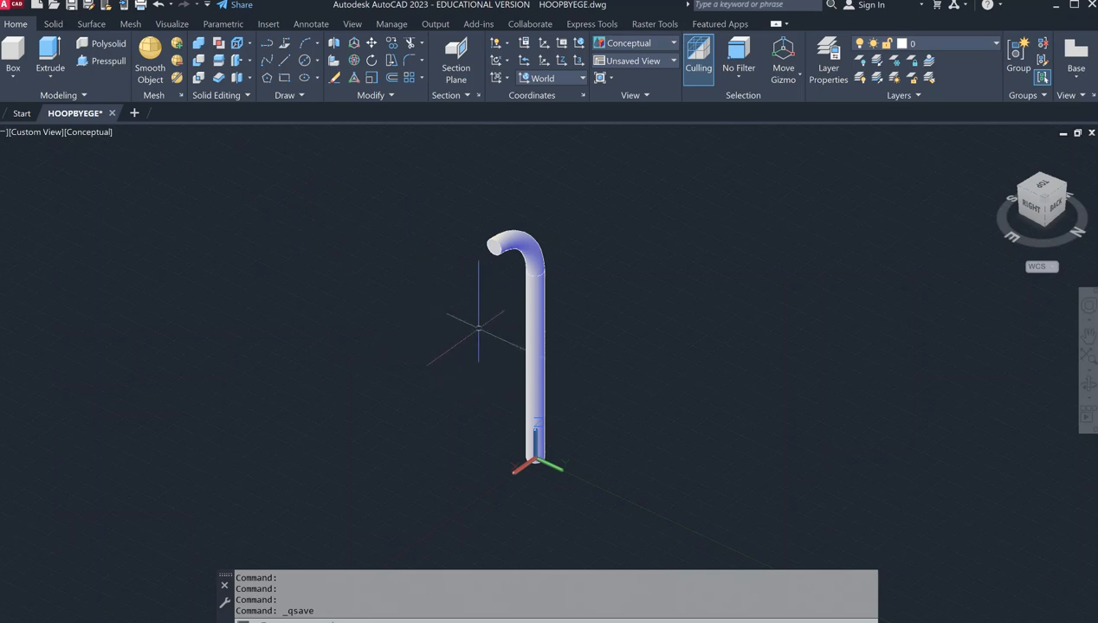
{"action": "scroll", "coordinate": [468, 281], "scroll_direction": "up", "scroll_amount": 2}
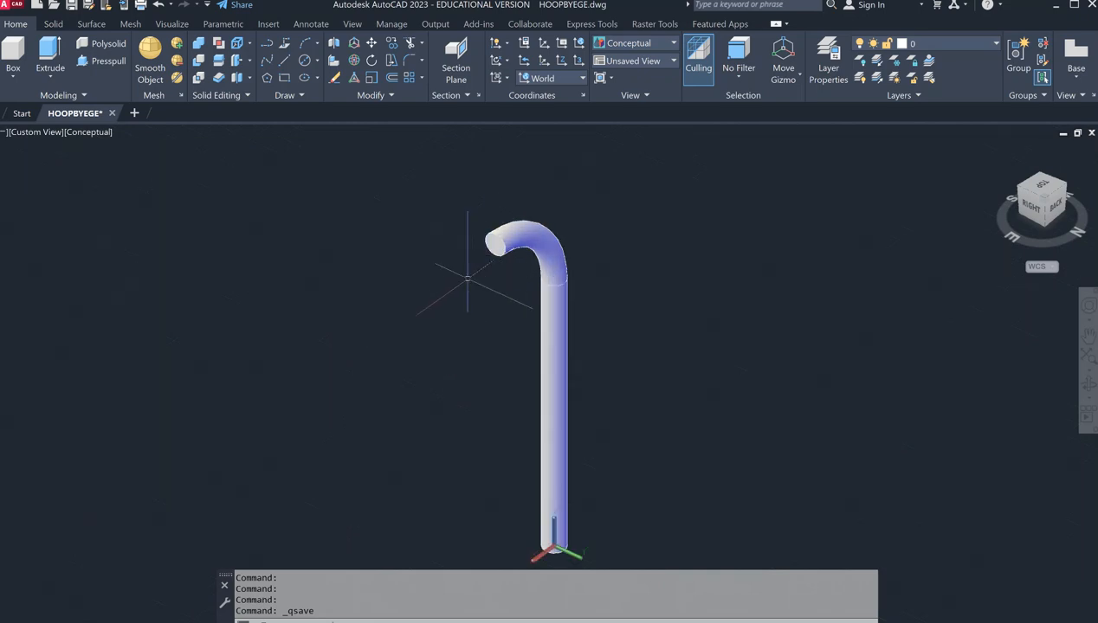
{"action": "middle_click_drag", "start_coordinate": [472, 273], "coordinate": [505, 298]}
{"action": "scroll", "coordinate": [502, 298], "scroll_direction": "up", "scroll_amount": 1}
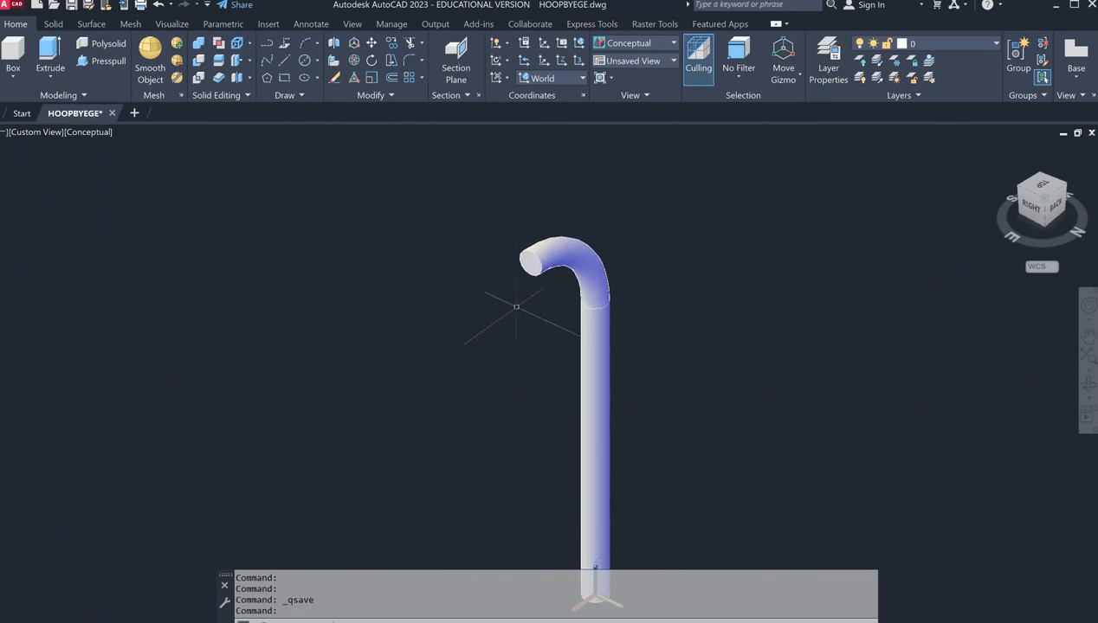
{"action": "type", "text": "UCS"}
{"action": "key", "text": "Return"}
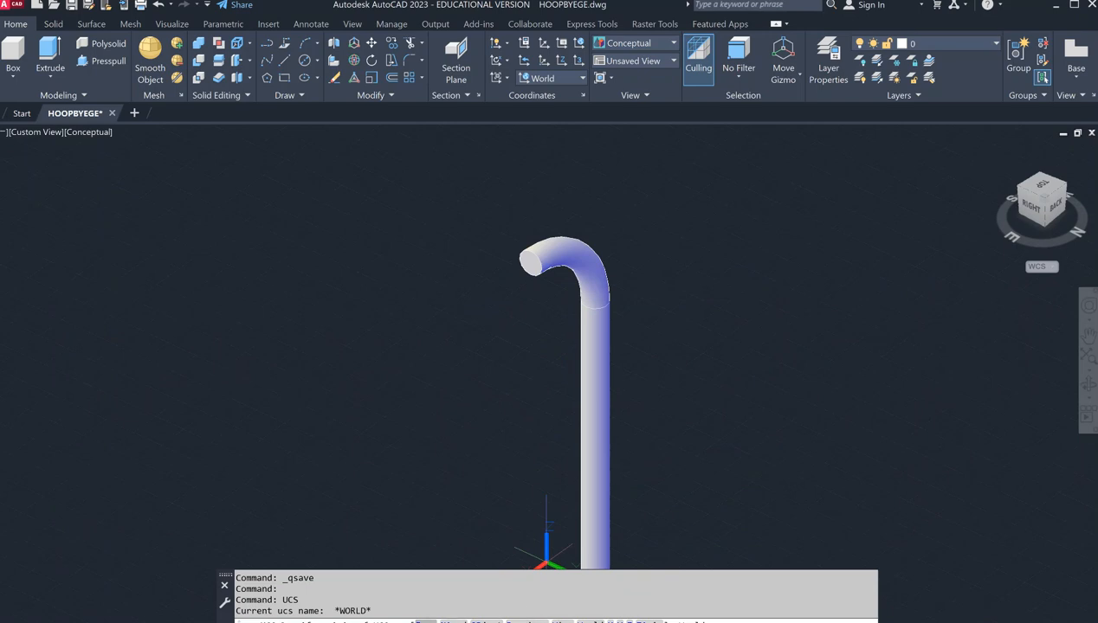
{"action": "left_click", "coordinate": [423, 620]}
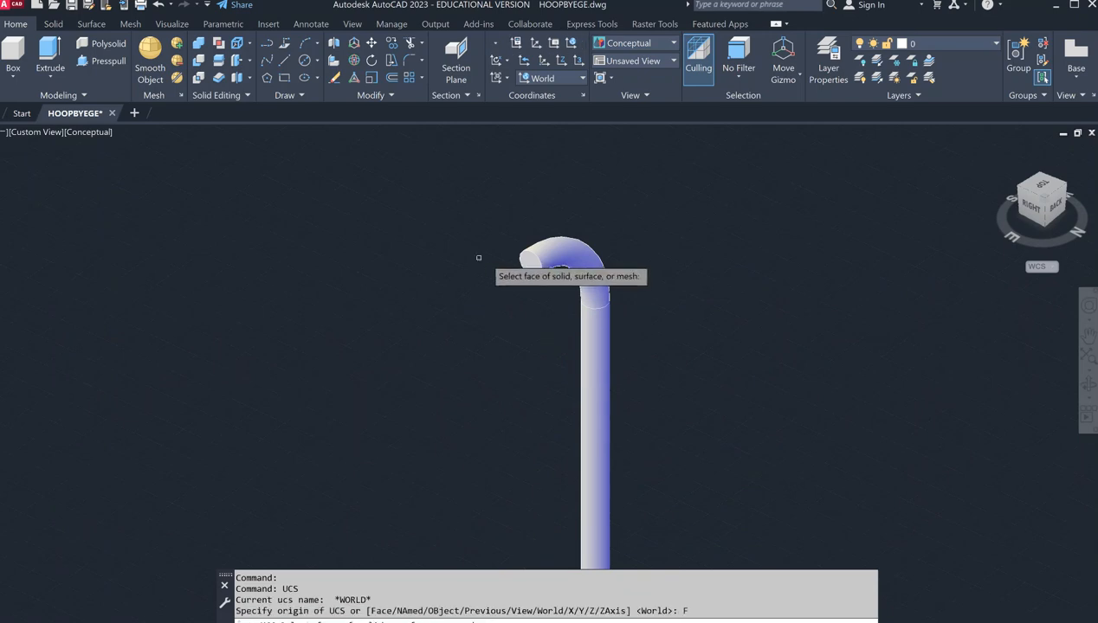
{"action": "left_click", "coordinate": [530, 267]}
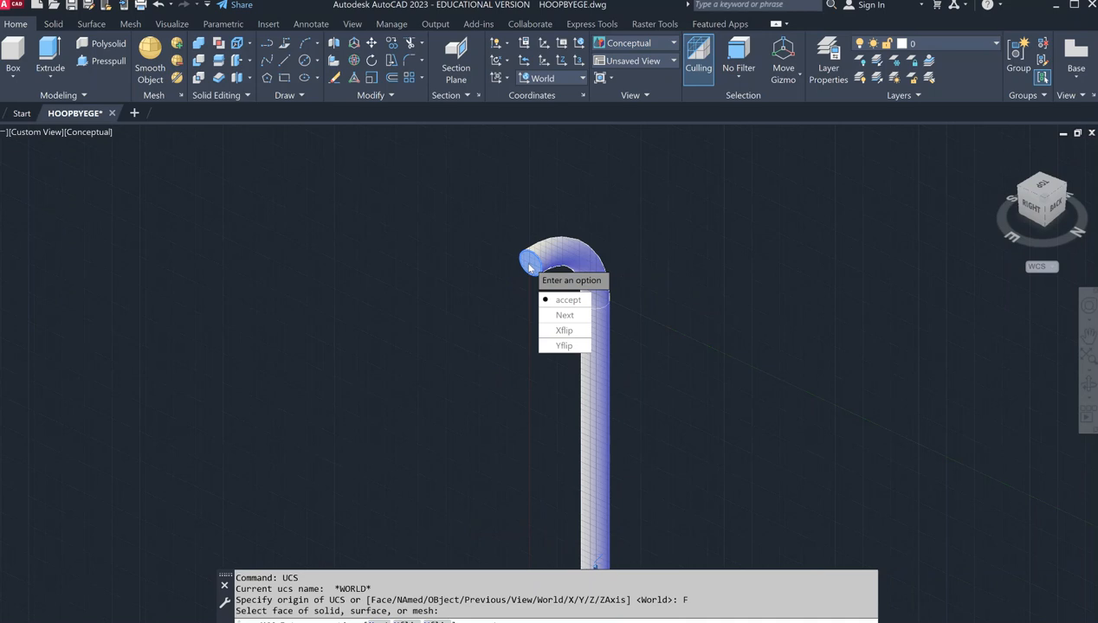
{"action": "left_click", "coordinate": [564, 299]}
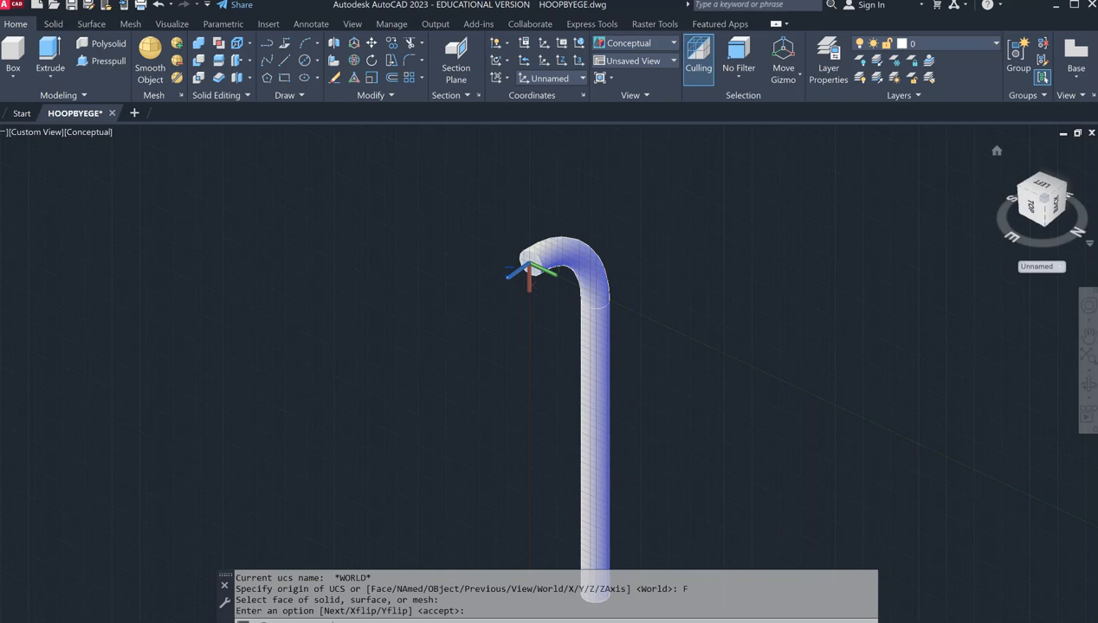
Switch to the Top view of the current UCS and rotate it so the pole stands upright.
{"action": "left_click", "coordinate": [1030, 209]}
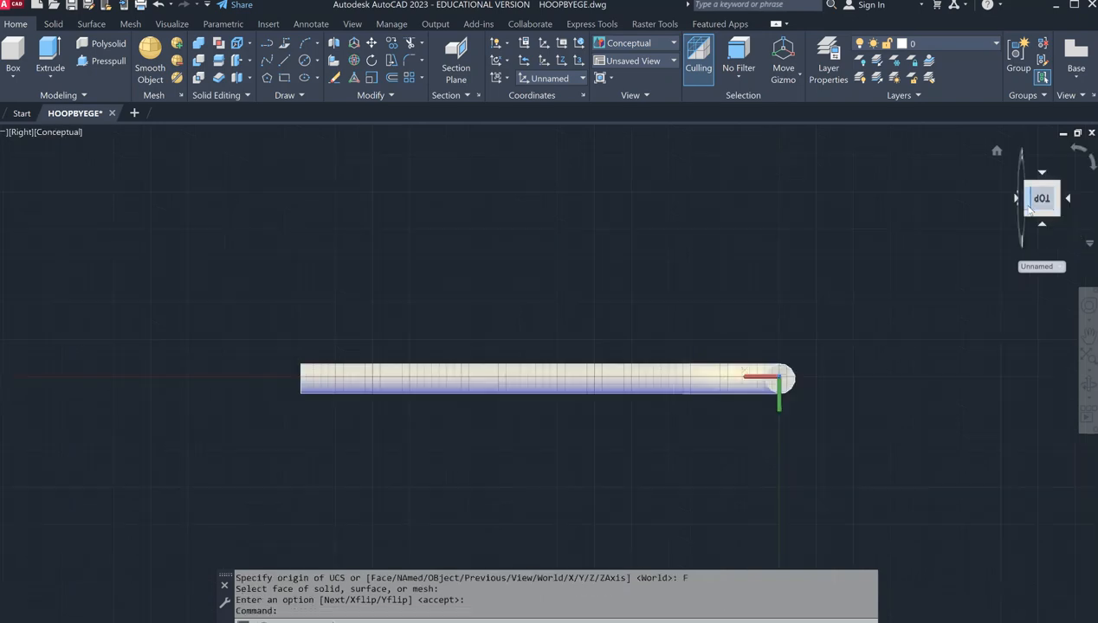
{"action": "left_click", "coordinate": [1074, 153]}
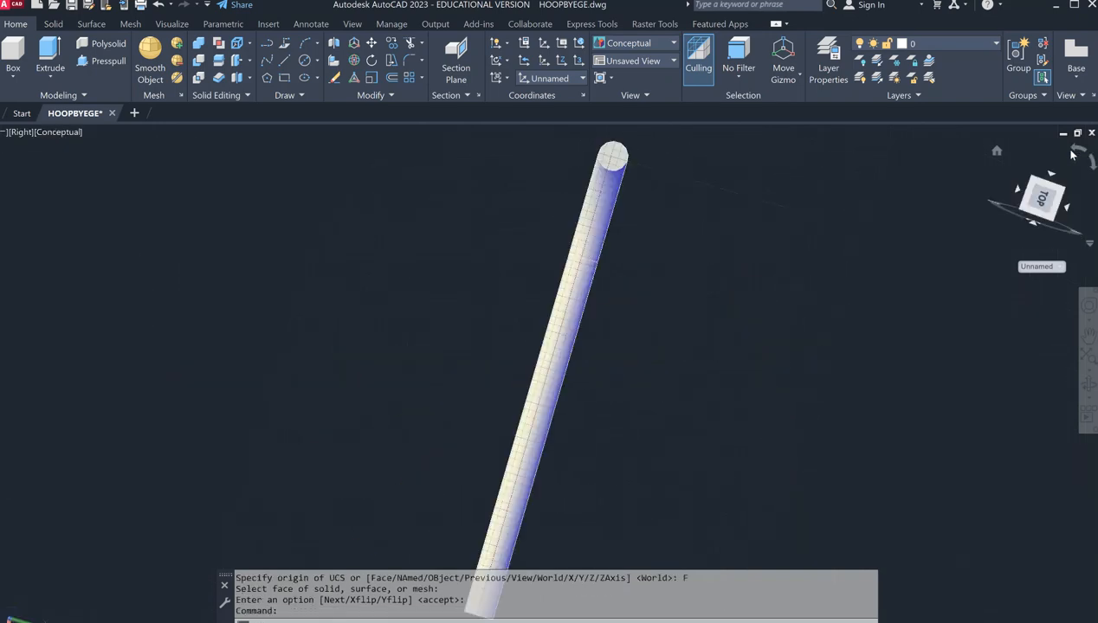
{"action": "scroll", "coordinate": [609, 288], "scroll_direction": "up", "scroll_amount": 2}
{"action": "middle_click_drag", "start_coordinate": [672, 260], "coordinate": [731, 316]}
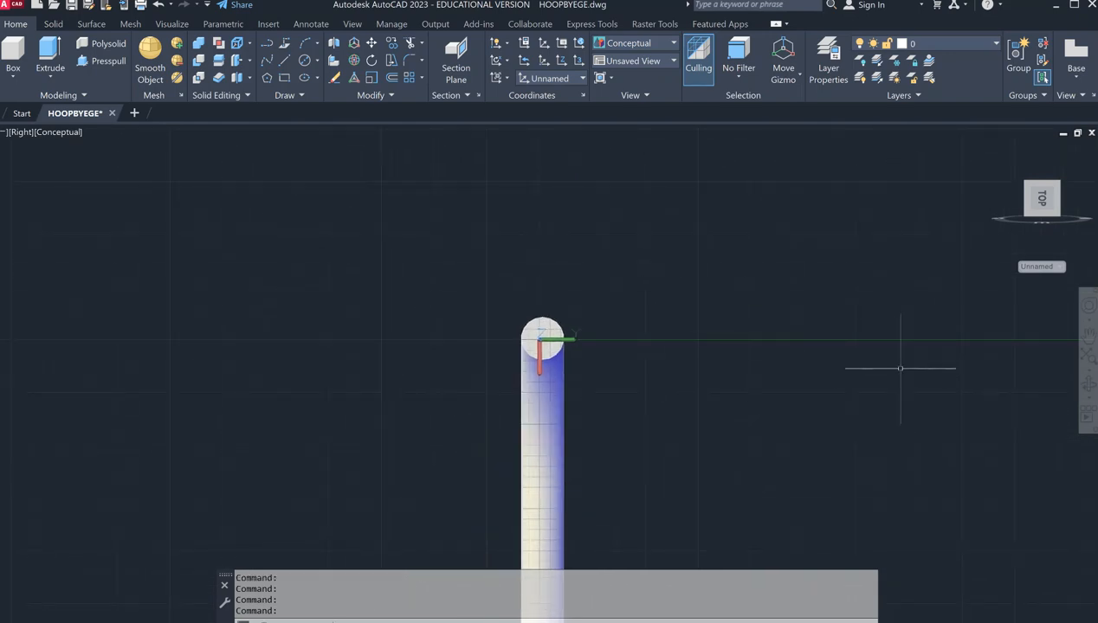
{"action": "middle_click_drag", "start_coordinate": [884, 317], "coordinate": [790, 336]}
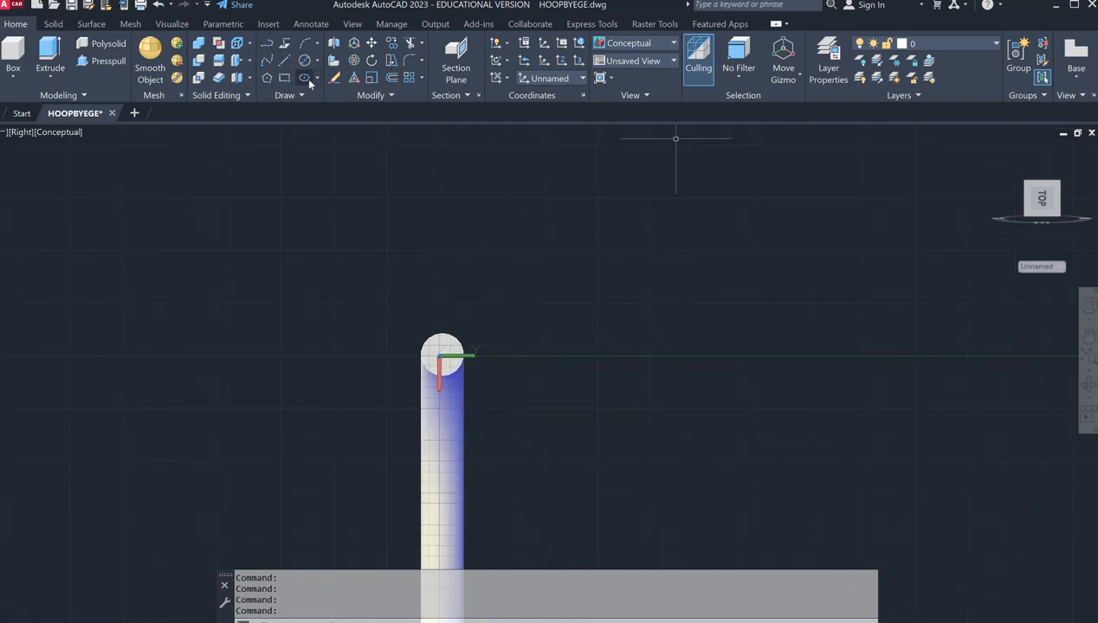
Draw a rectangle 72 inches wide and 42 inches high beside the pole's upper end.
{"action": "left_click", "coordinate": [286, 78]}
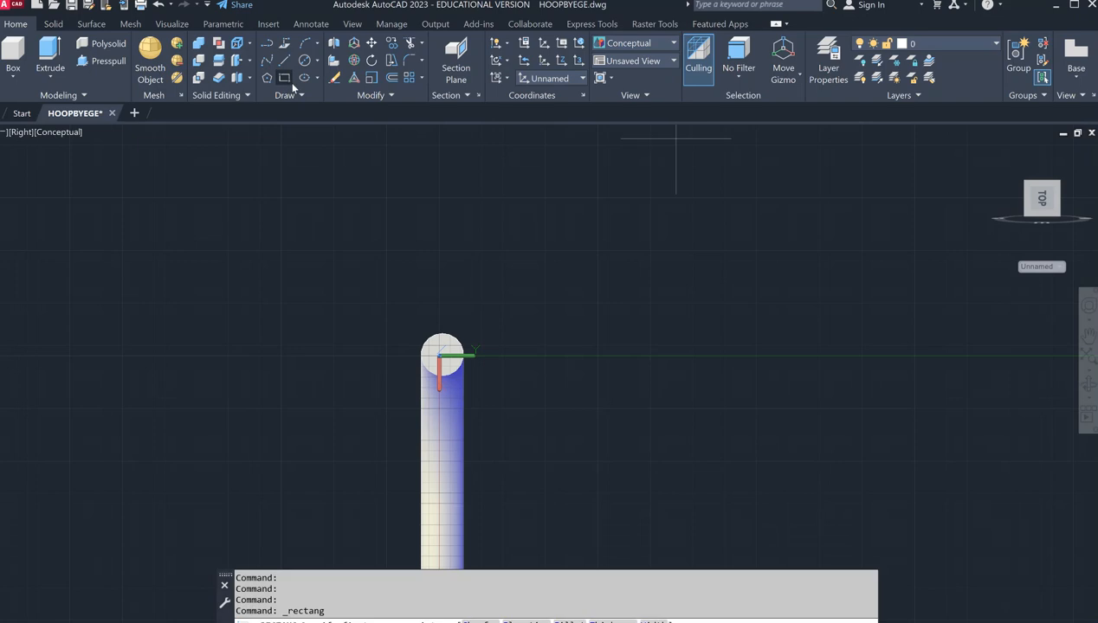
{"action": "left_click", "coordinate": [539, 444]}
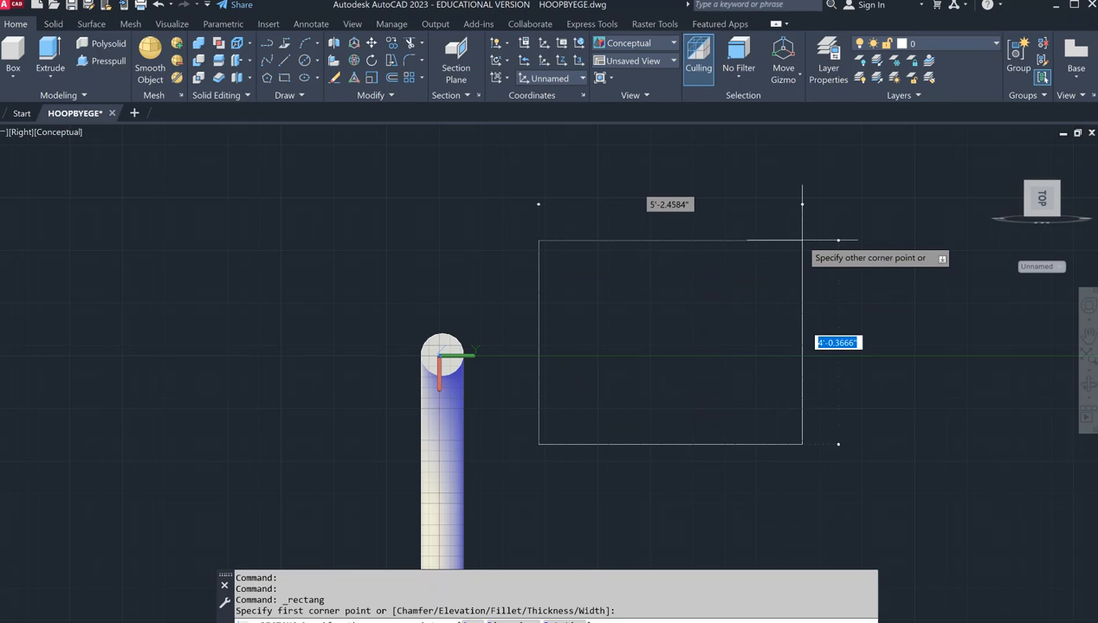
{"action": "type", "text": "42"}
{"action": "key", "text": "Tab"}
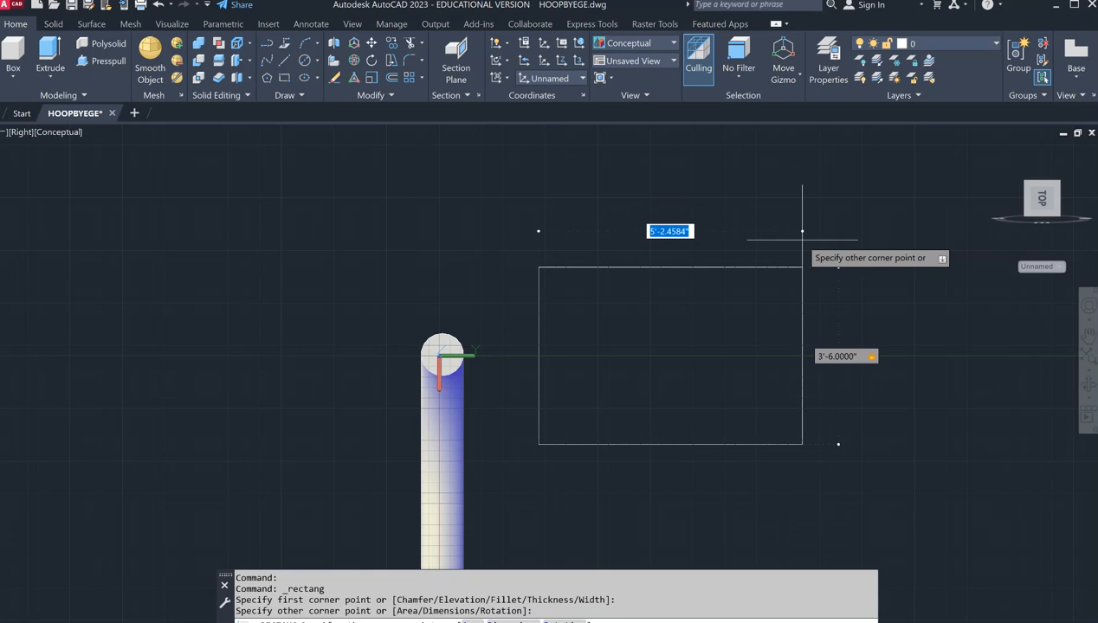
{"action": "type", "text": "72"}
{"action": "key", "text": "Return"}
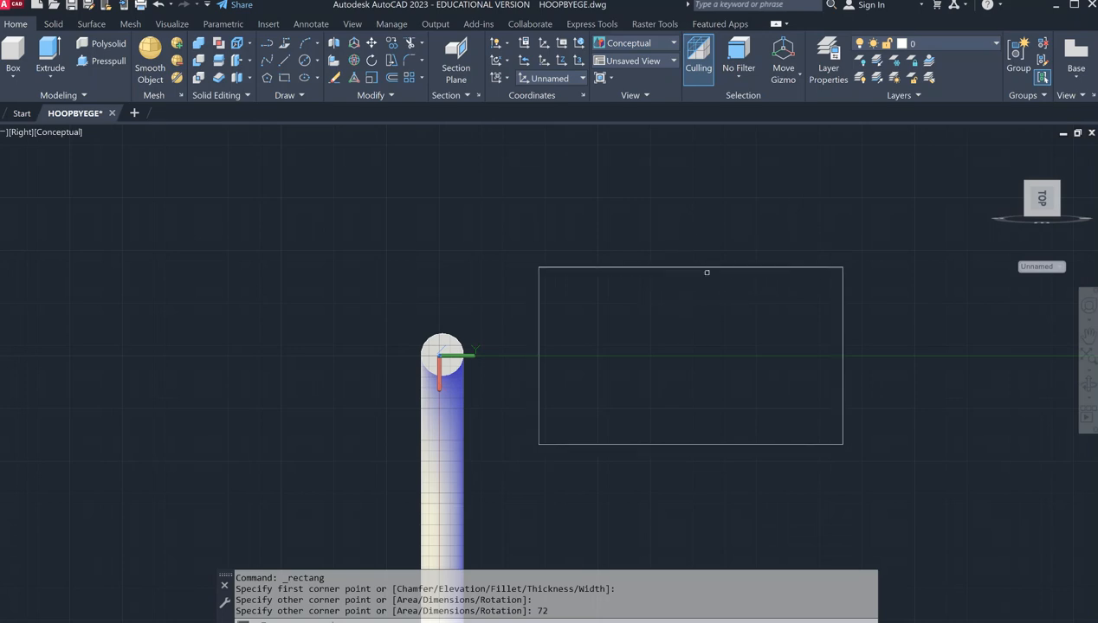
Move the backboard rectangle by its centre onto the centre of the pole's circular end face and save the drawing.
{"action": "left_click", "coordinate": [371, 43]}
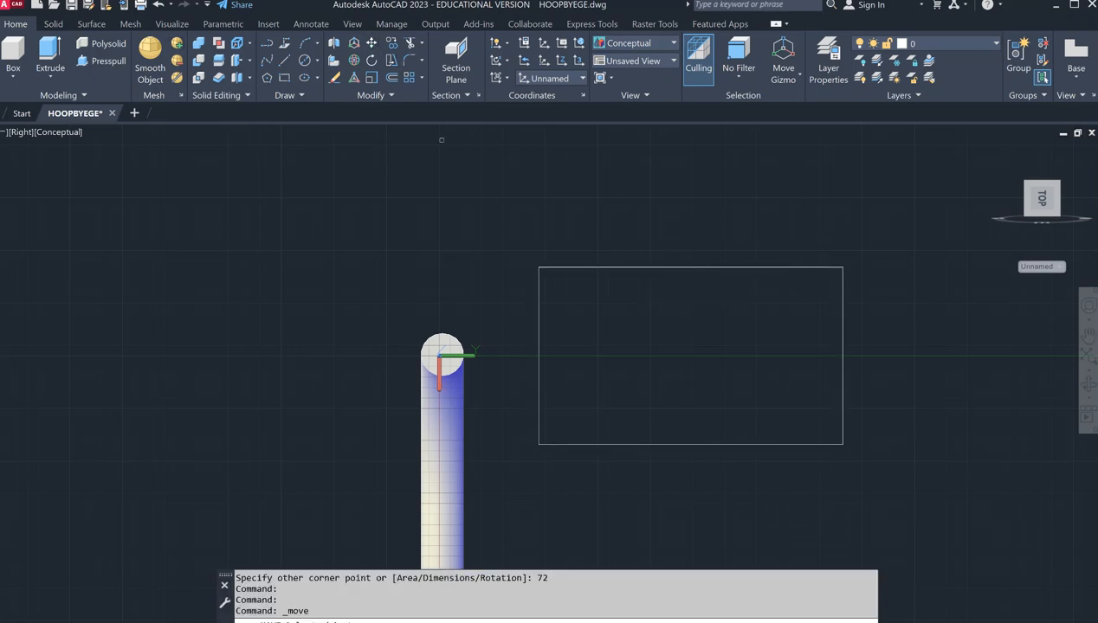
{"action": "left_click", "coordinate": [499, 200]}
{"action": "left_click", "coordinate": [920, 462]}
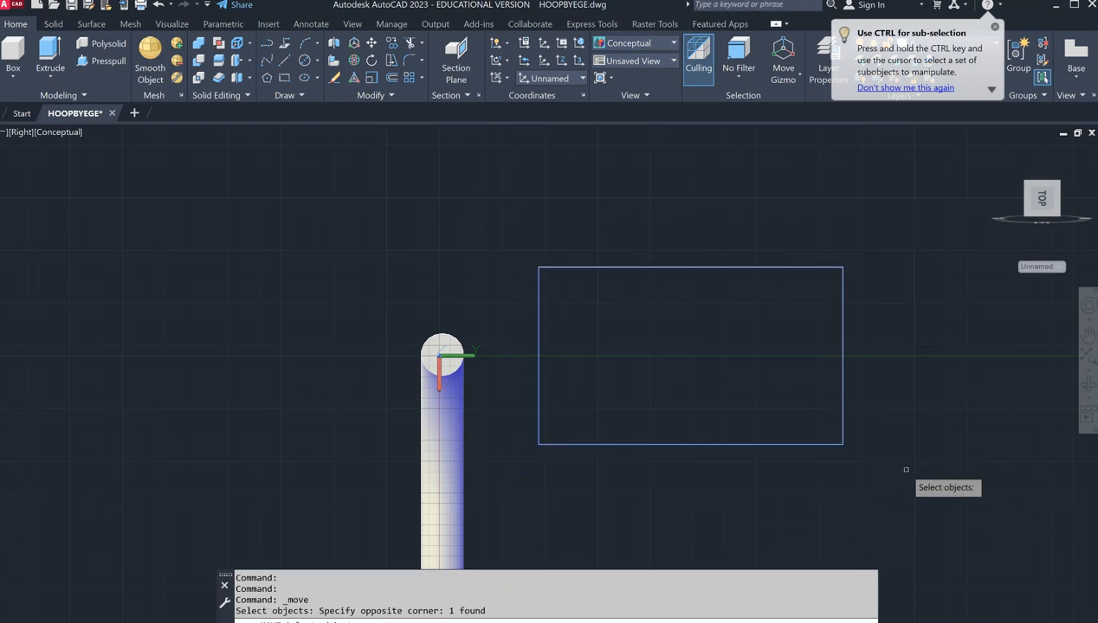
{"action": "key", "text": "Return"}
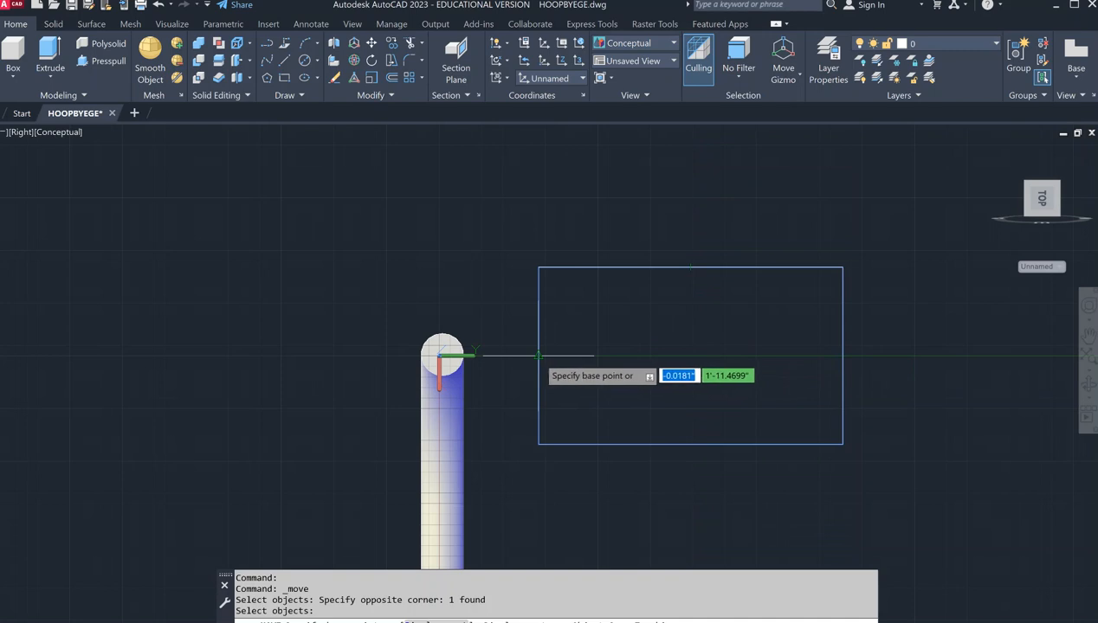
{"action": "left_click", "coordinate": [690, 355]}
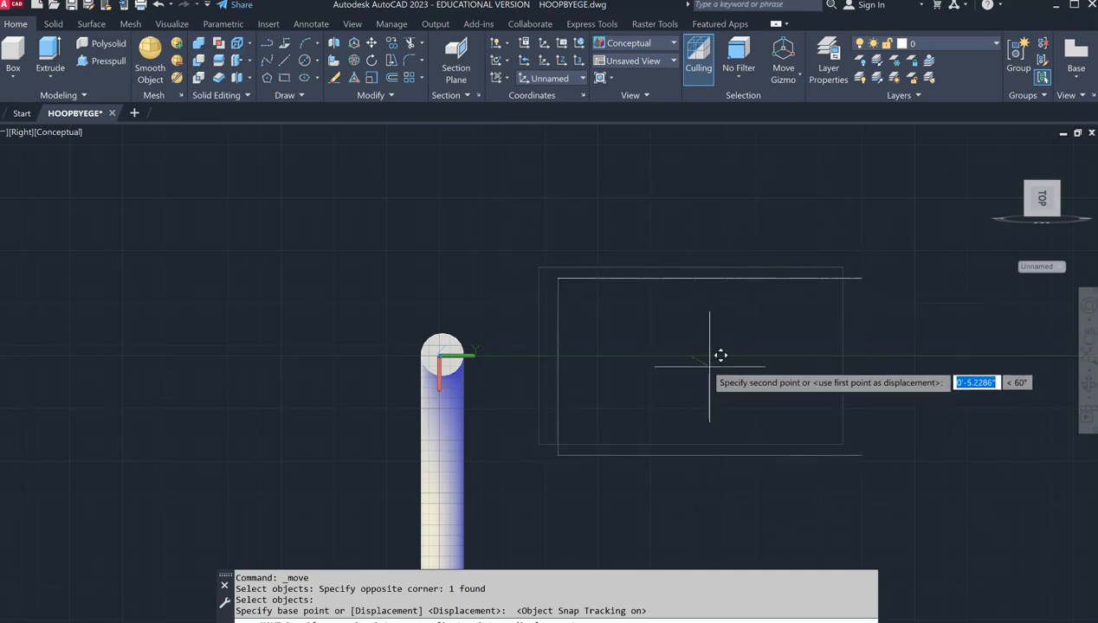
{"action": "left_click", "coordinate": [446, 357]}
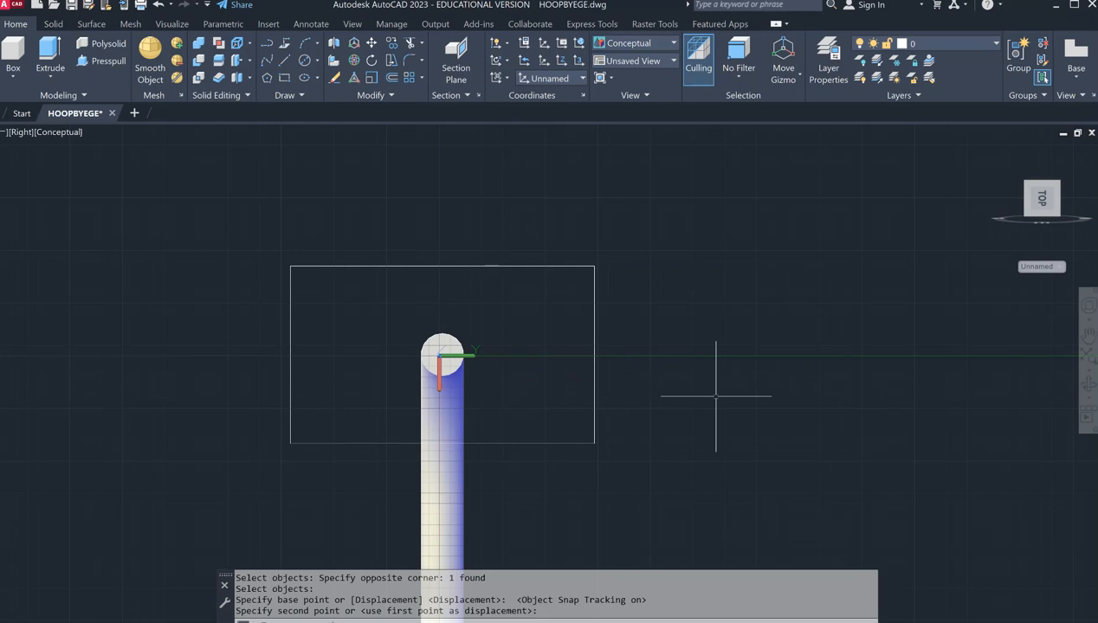
{"action": "key", "text": "ctrl+s"}
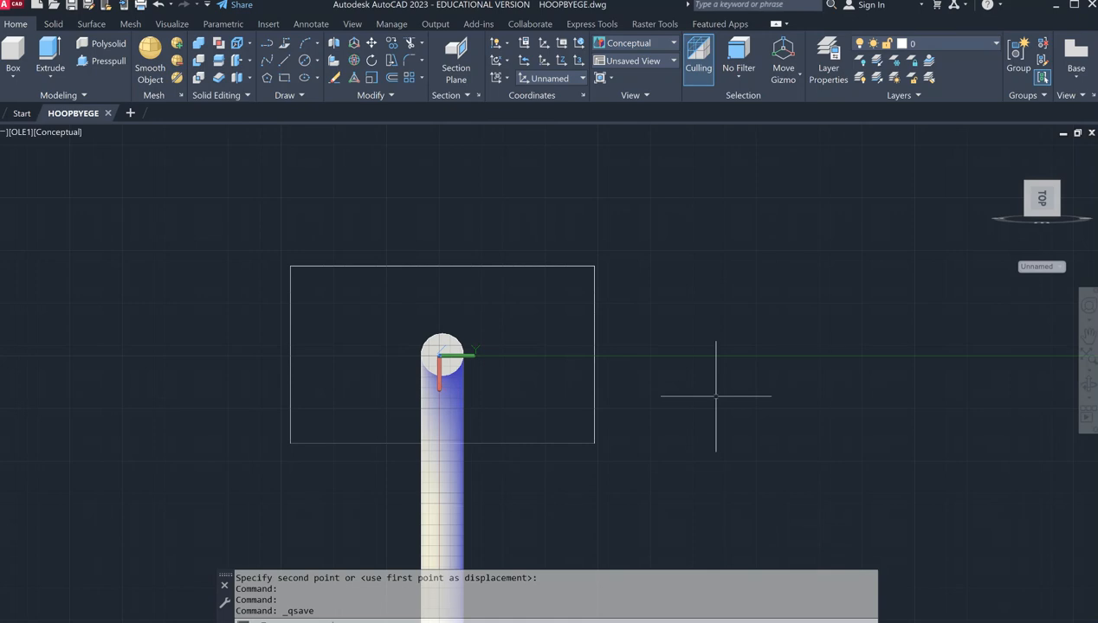
Extrude the backboard rectangle 4 inches away from the pole's end face and save the drawing.
{"action": "left_click_drag", "start_coordinate": [1042, 205], "coordinate": [1024, 209]}
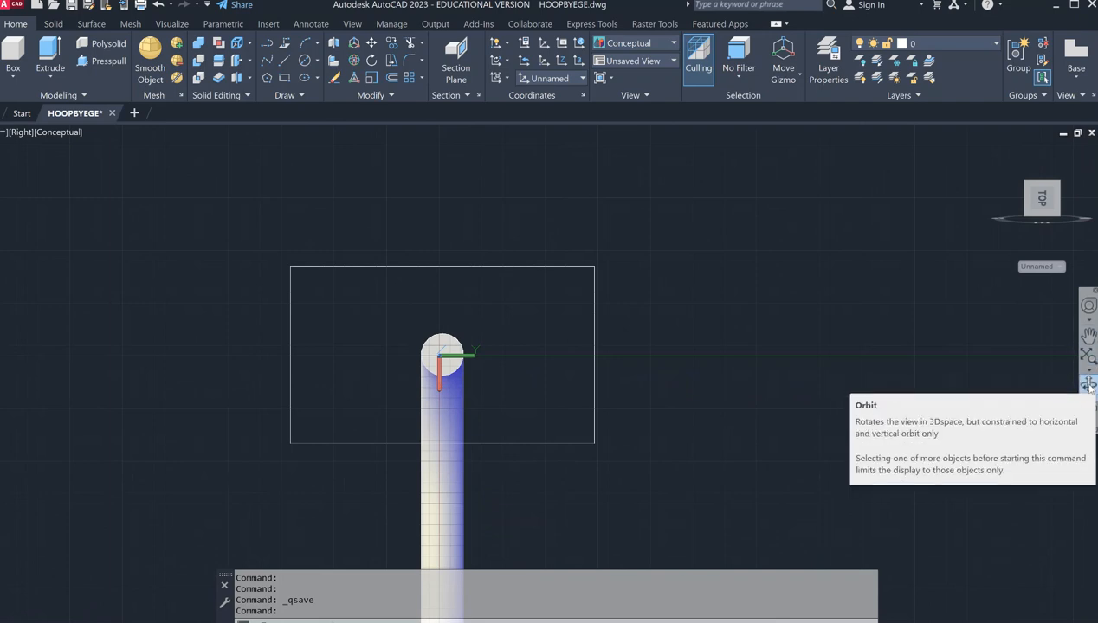
{"action": "left_click", "coordinate": [1089, 386]}
{"action": "left_click_drag", "start_coordinate": [551, 265], "coordinate": [525, 332]}
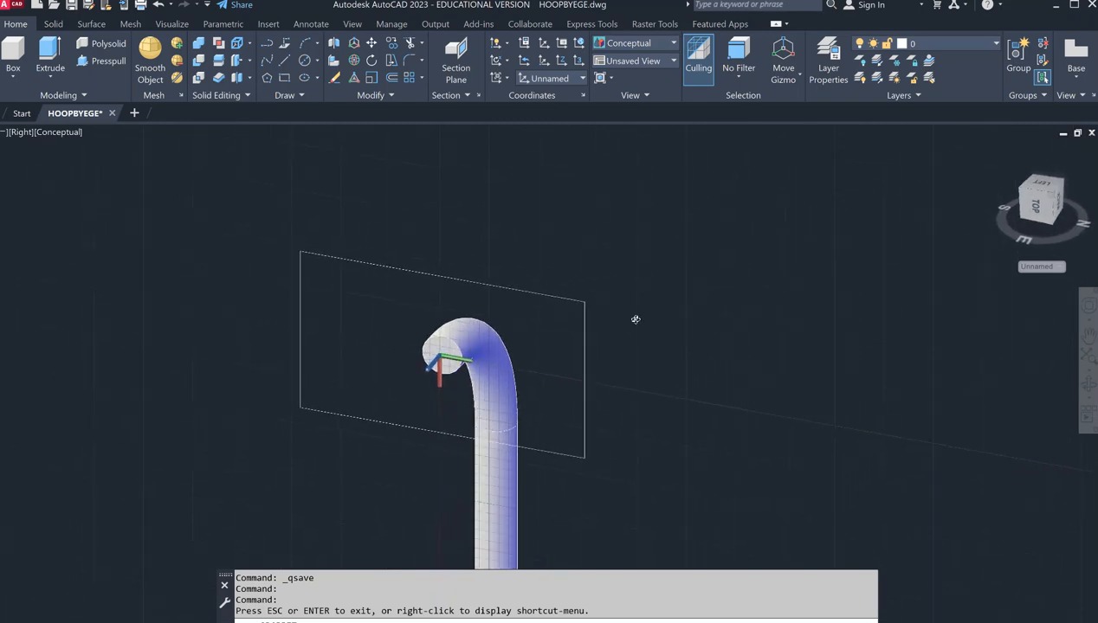
{"action": "right_click", "coordinate": [619, 259]}
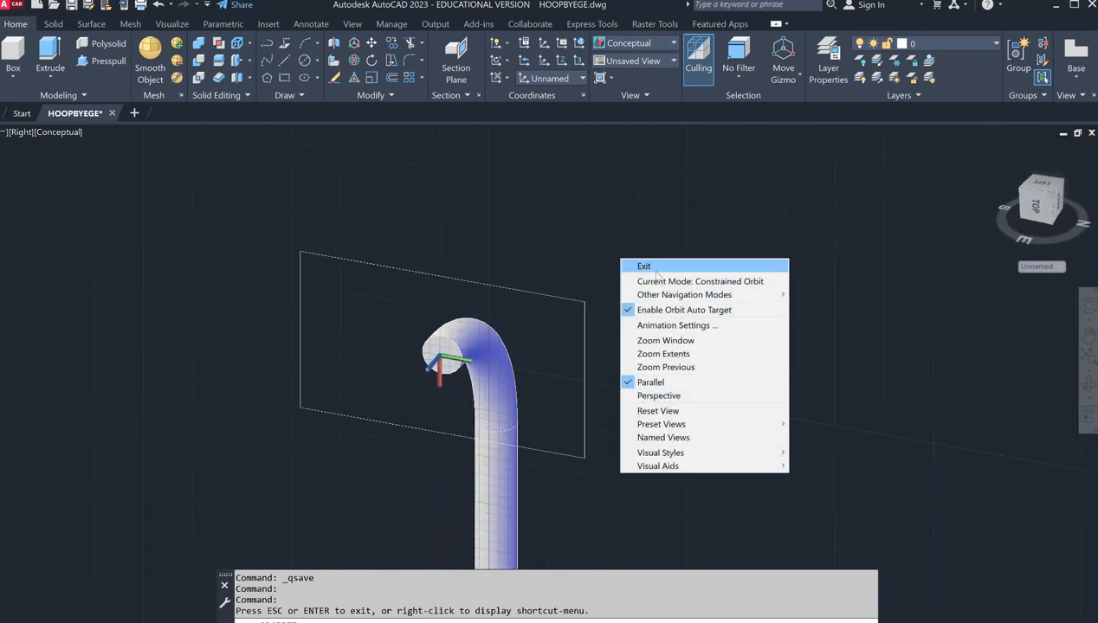
{"action": "left_click", "coordinate": [656, 272]}
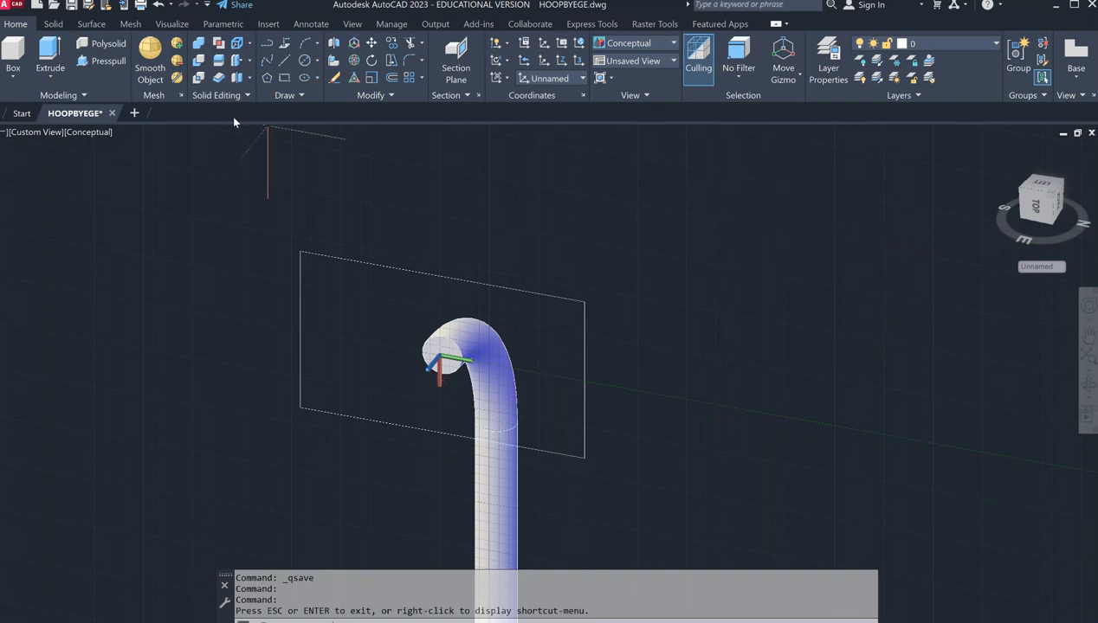
{"action": "left_click", "coordinate": [50, 76]}
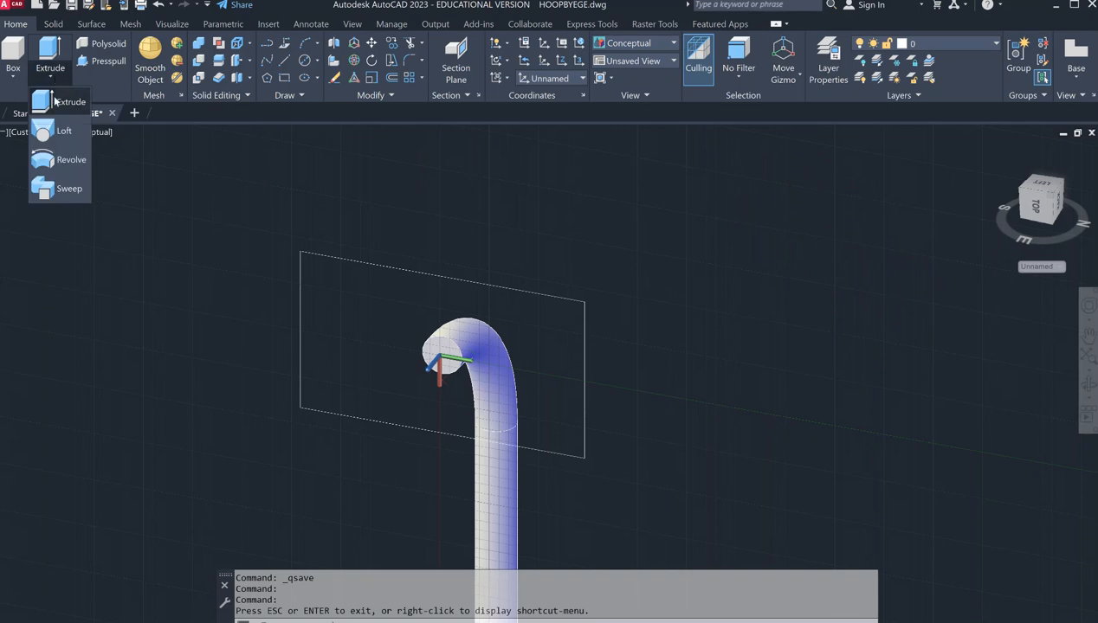
{"action": "left_click", "coordinate": [62, 101]}
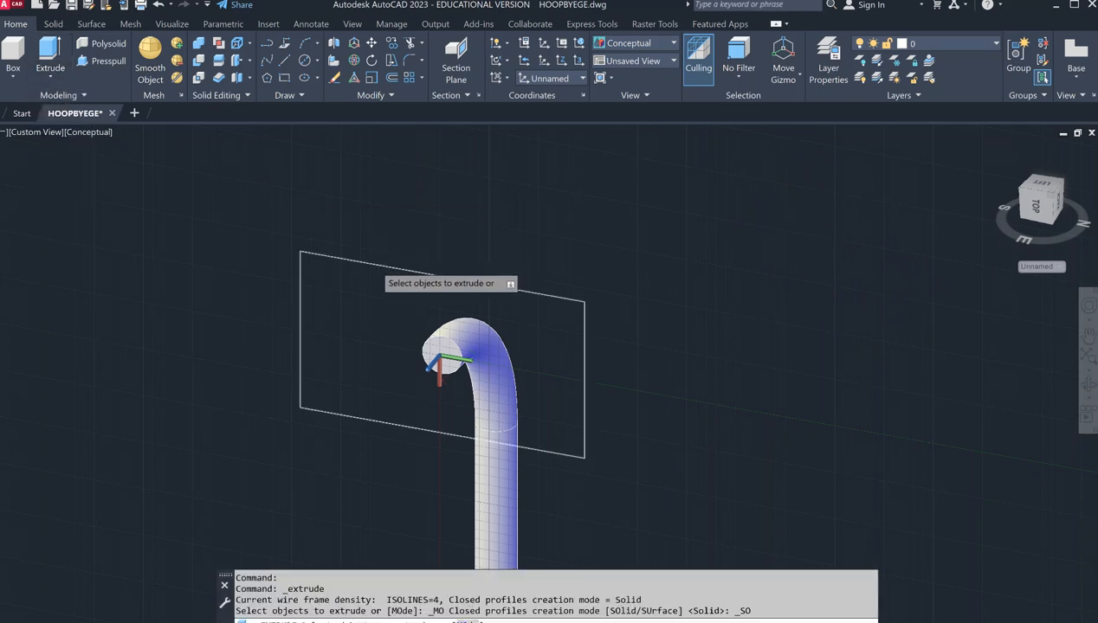
{"action": "left_click", "coordinate": [378, 264]}
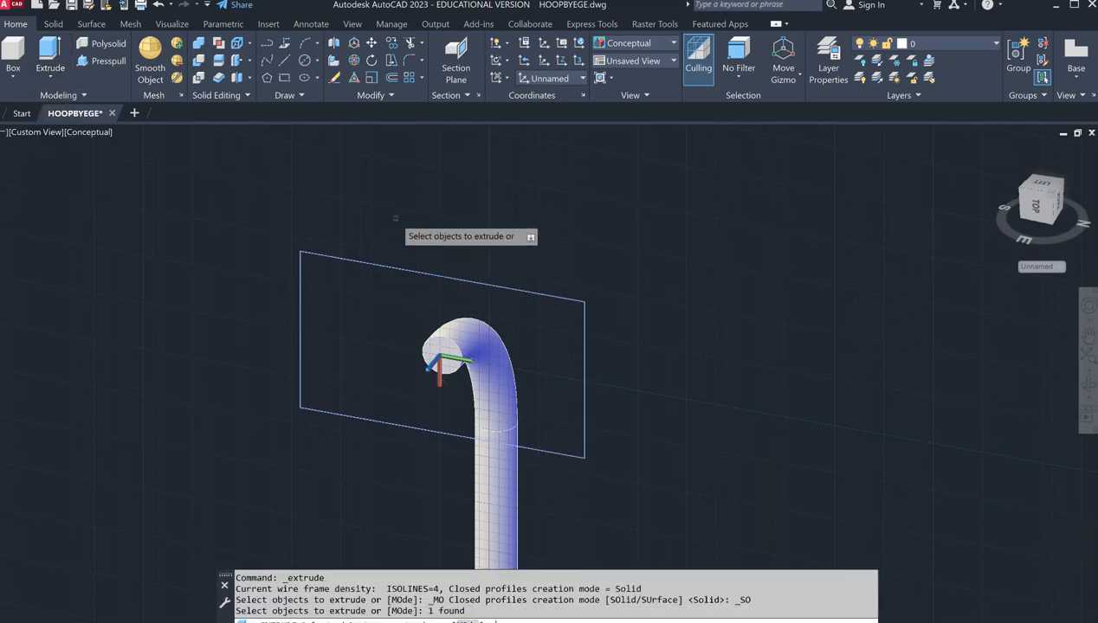
{"action": "key", "text": "Return"}
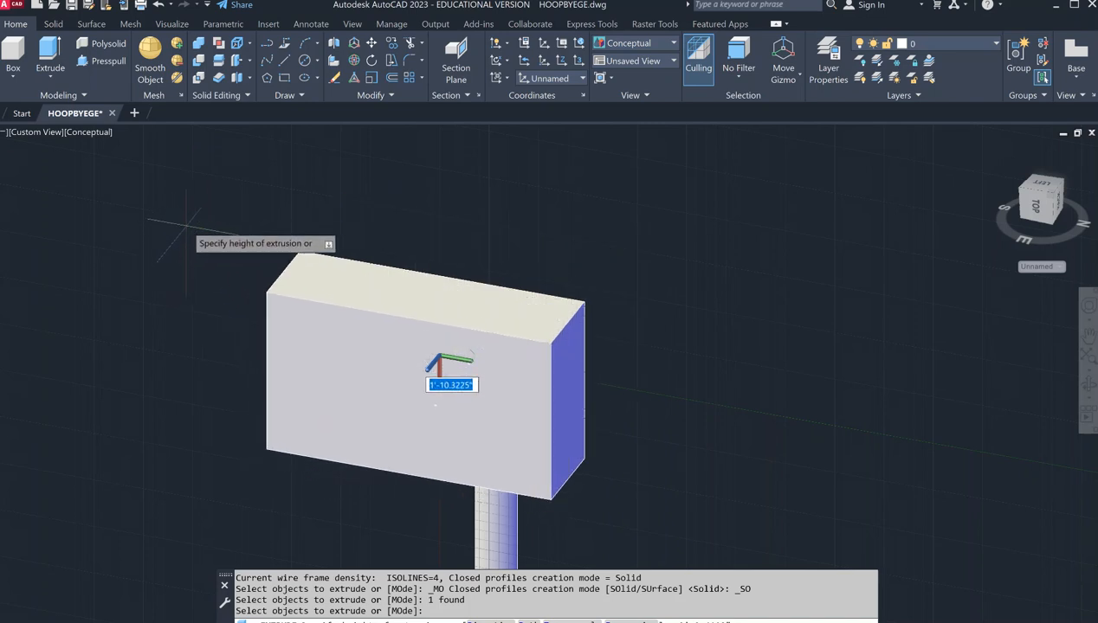
{"action": "type", "text": "4"}
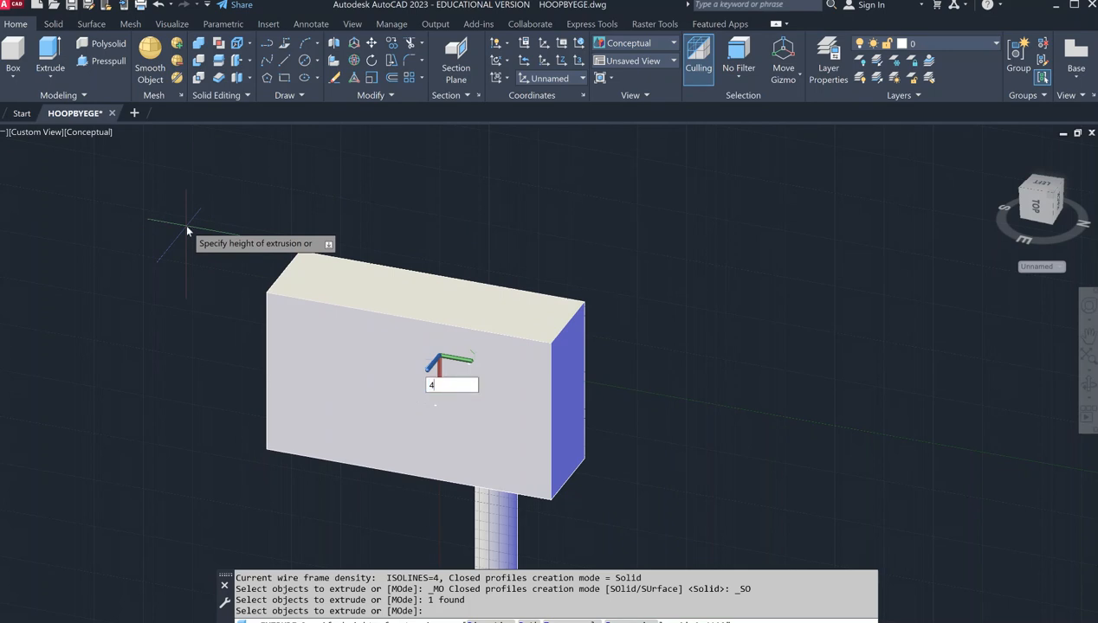
{"action": "key", "text": "Return"}
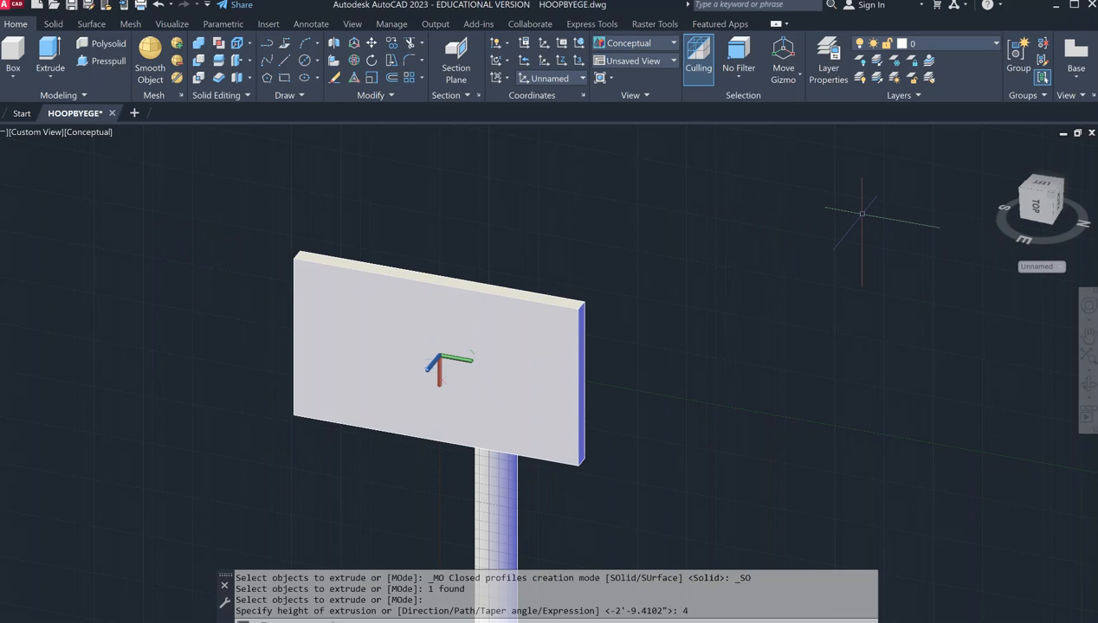
{"action": "key", "text": "ctrl+s"}
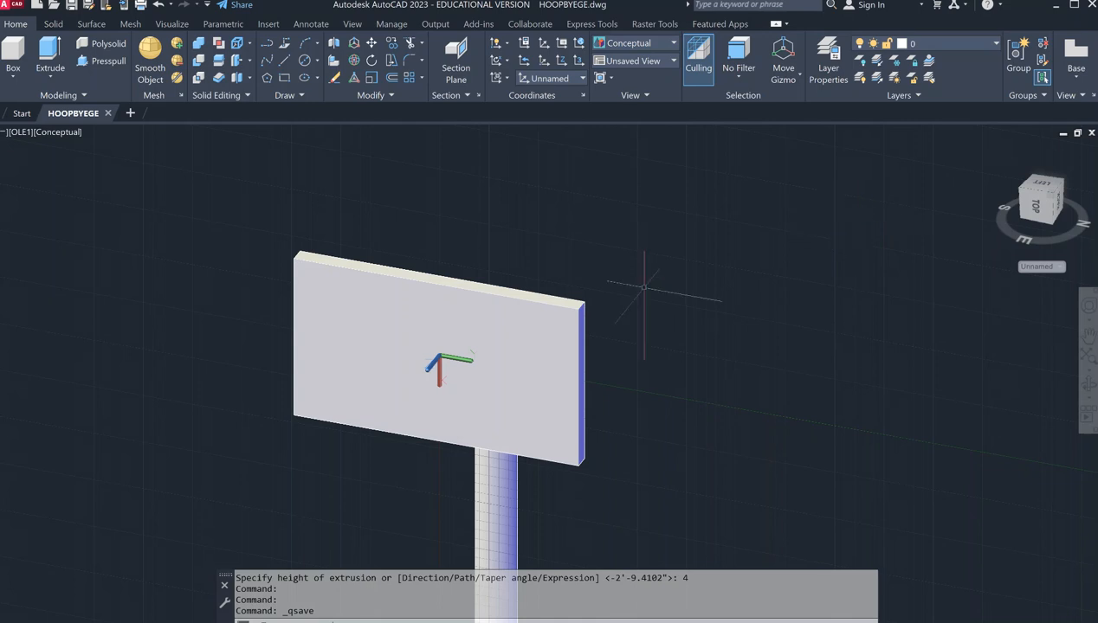
Align the UCS with the backboard's large front face using the Face option and accept the orientation.
{"action": "type", "text": "UCS"}
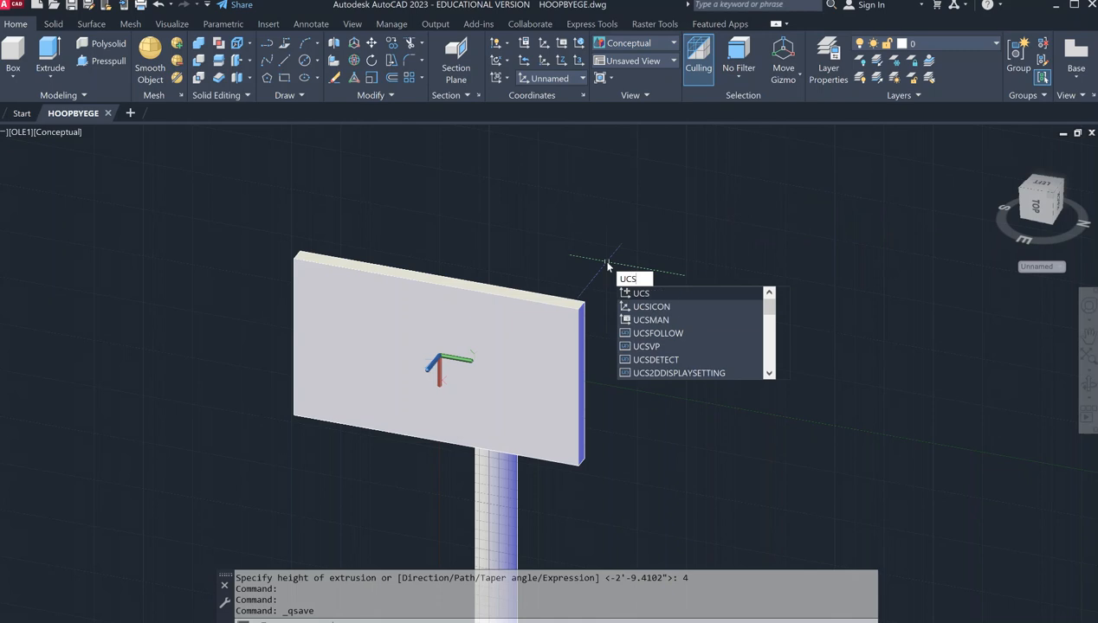
{"action": "key", "text": "Return"}
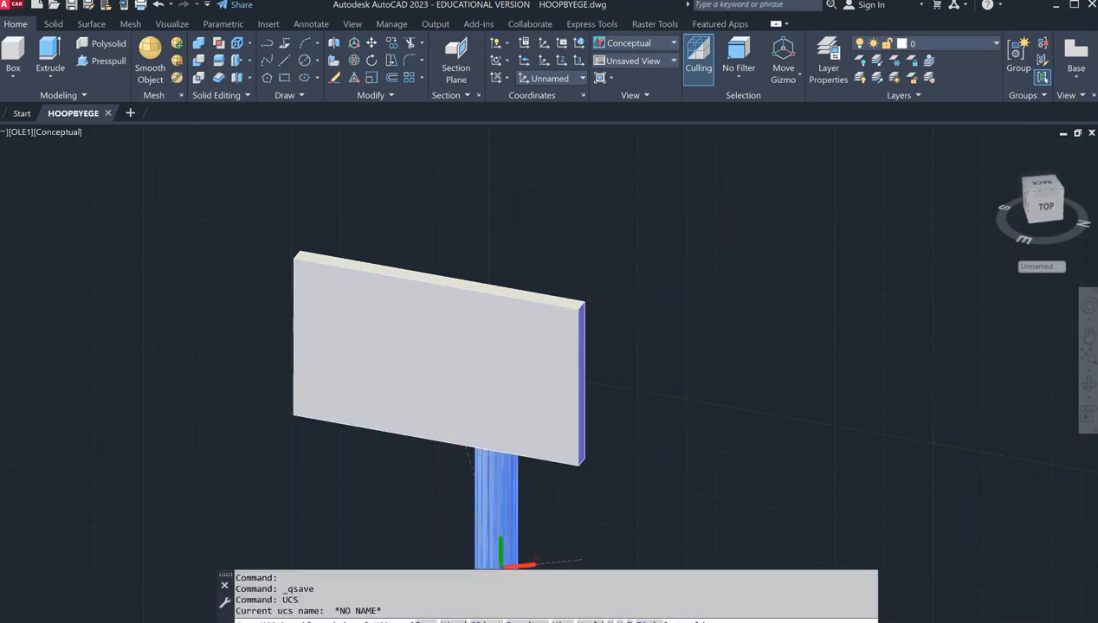
{"action": "left_click", "coordinate": [425, 622]}
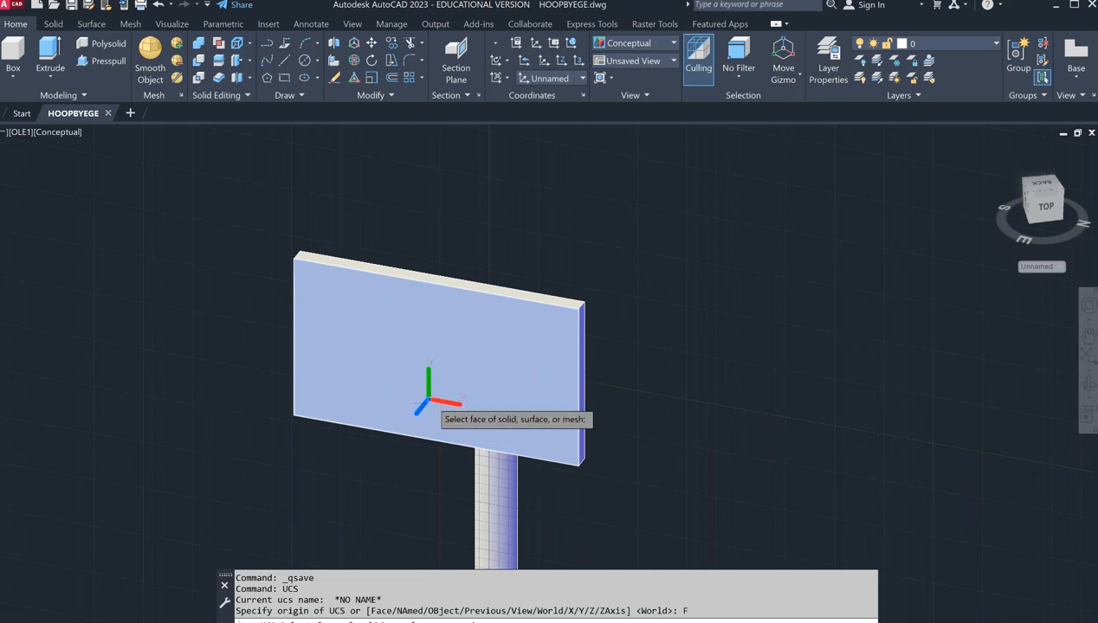
{"action": "left_click", "coordinate": [433, 400]}
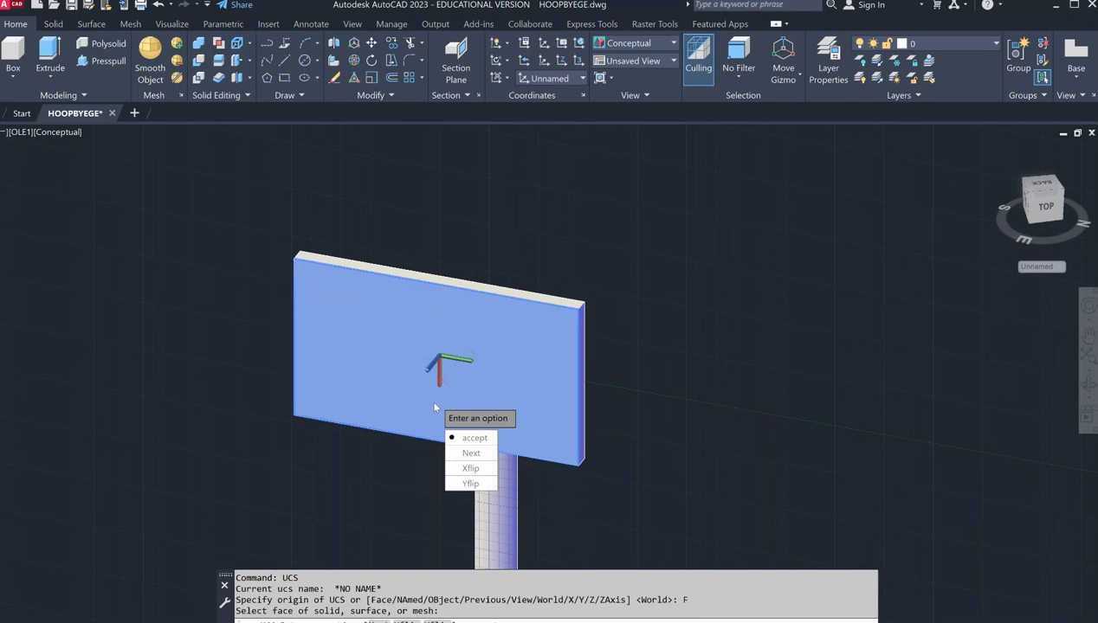
{"action": "left_click", "coordinate": [477, 433]}
{"action": "scroll", "coordinate": [454, 409], "scroll_direction": "up", "scroll_amount": 2}
{"action": "middle_click_drag", "start_coordinate": [580, 370], "coordinate": [526, 346]}
{"action": "key", "text": "Return"}
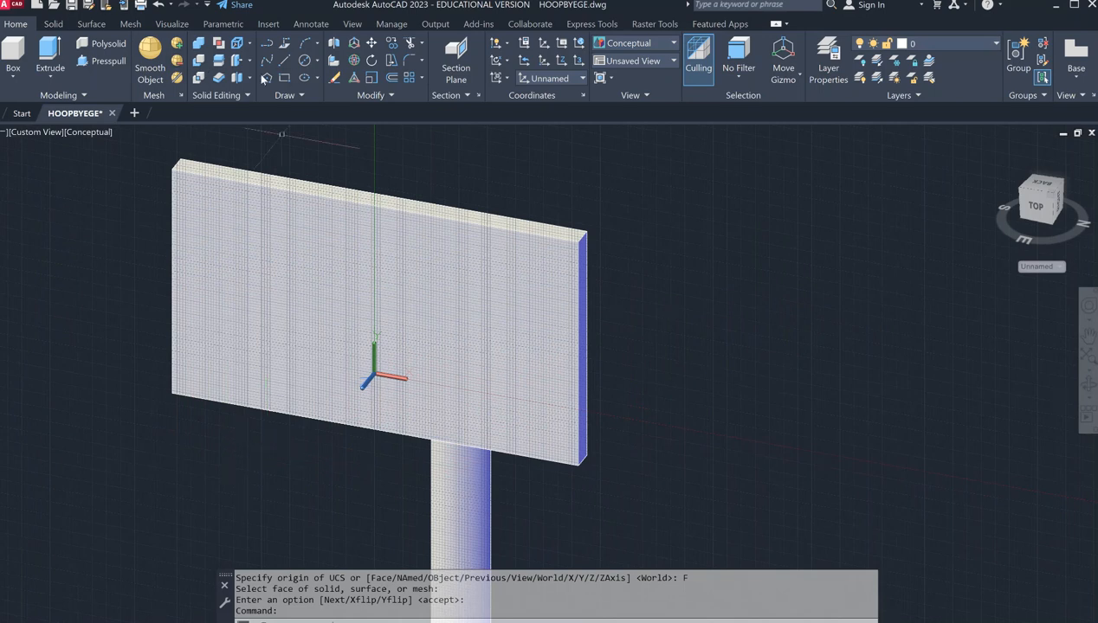
Draw a circle 1 inch in diameter centred on the lower edge of the backboard's front face, directly below the UCS origin.
{"action": "left_click", "coordinate": [305, 60]}
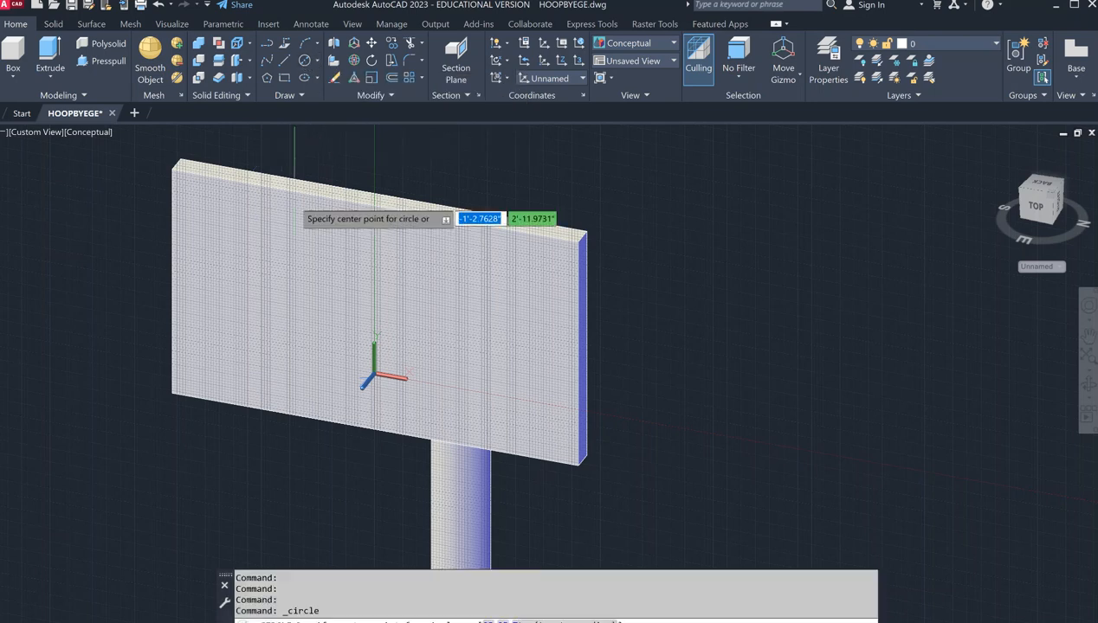
{"action": "left_click", "coordinate": [375, 427]}
{"action": "type", "text": "d"}
{"action": "key", "text": "Return"}
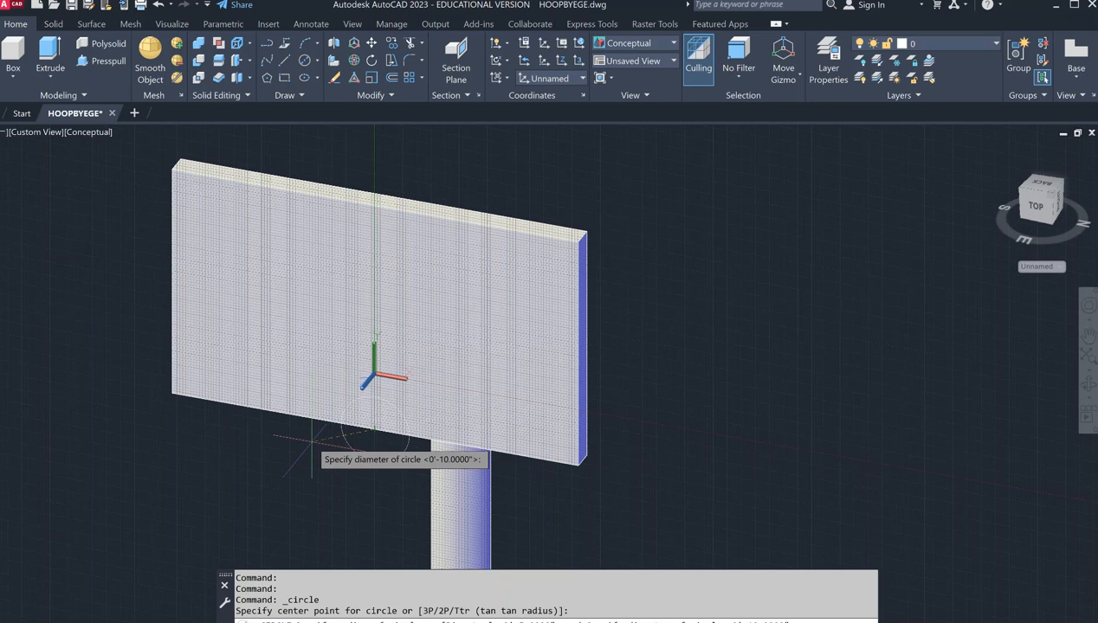
{"action": "type", "text": "1"}
{"action": "key", "text": "Return"}
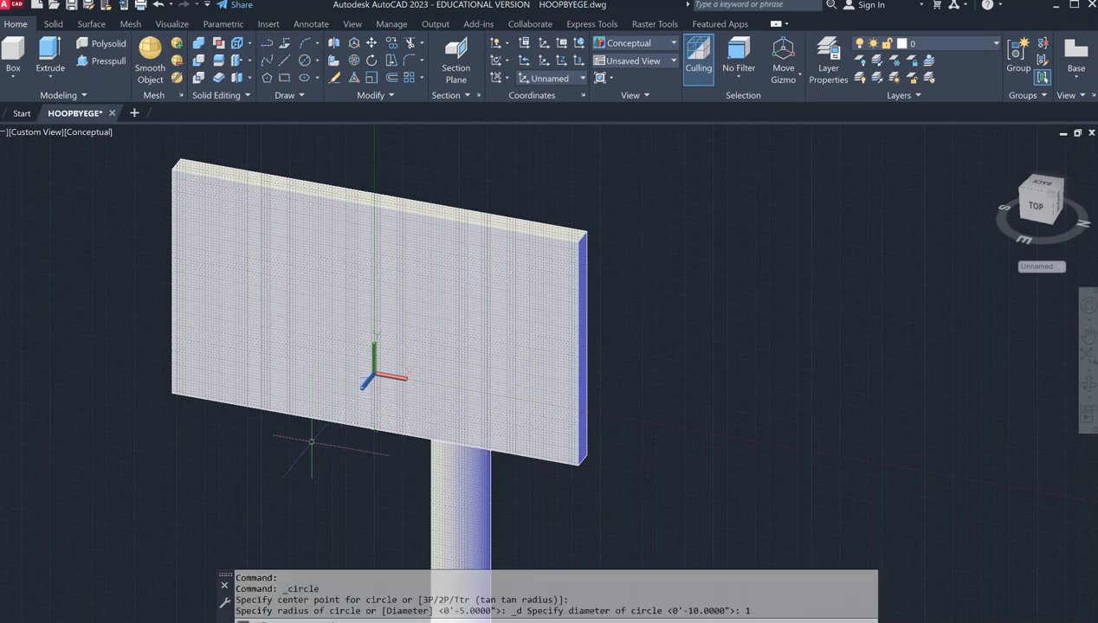
Move the small circle straight up about 0.87 inches onto the backboard's front face with Ortho on.
{"action": "scroll", "coordinate": [366, 438], "scroll_direction": "up", "scroll_amount": 4}
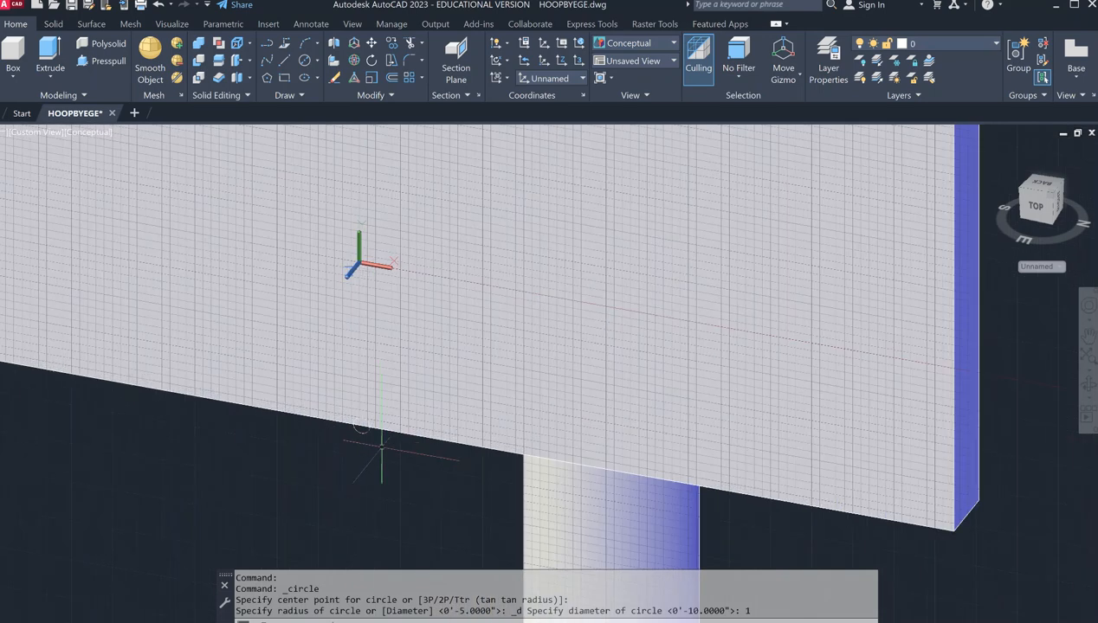
{"action": "scroll", "coordinate": [372, 433], "scroll_direction": "up", "scroll_amount": 3}
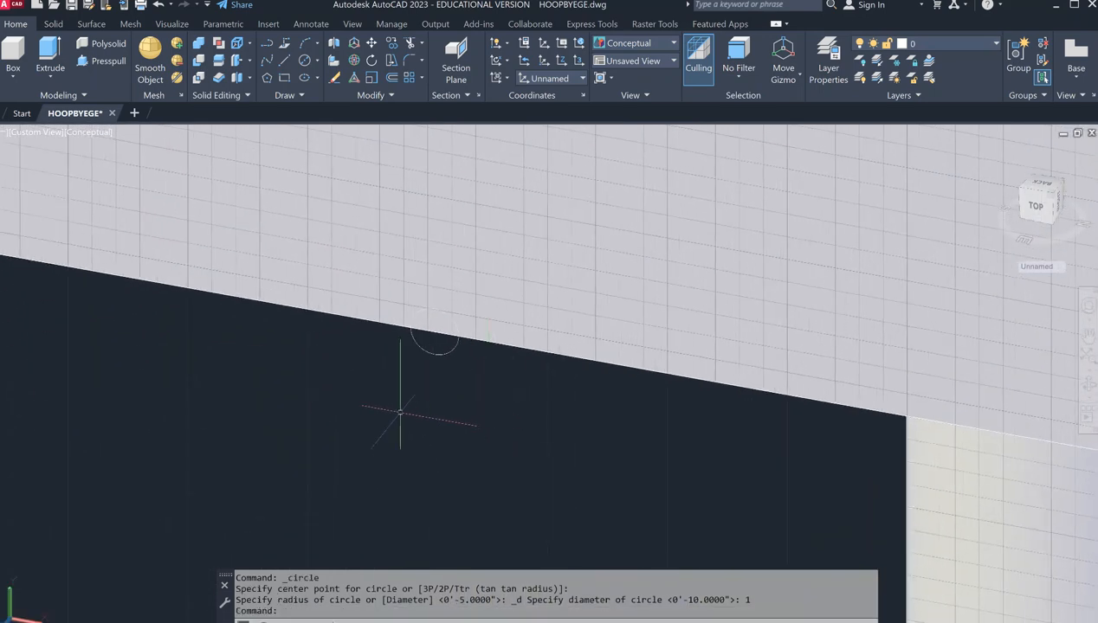
{"action": "type", "text": "M"}
{"action": "key", "text": "Return"}
{"action": "type", "text": "L"}
{"action": "key", "text": "Return"}
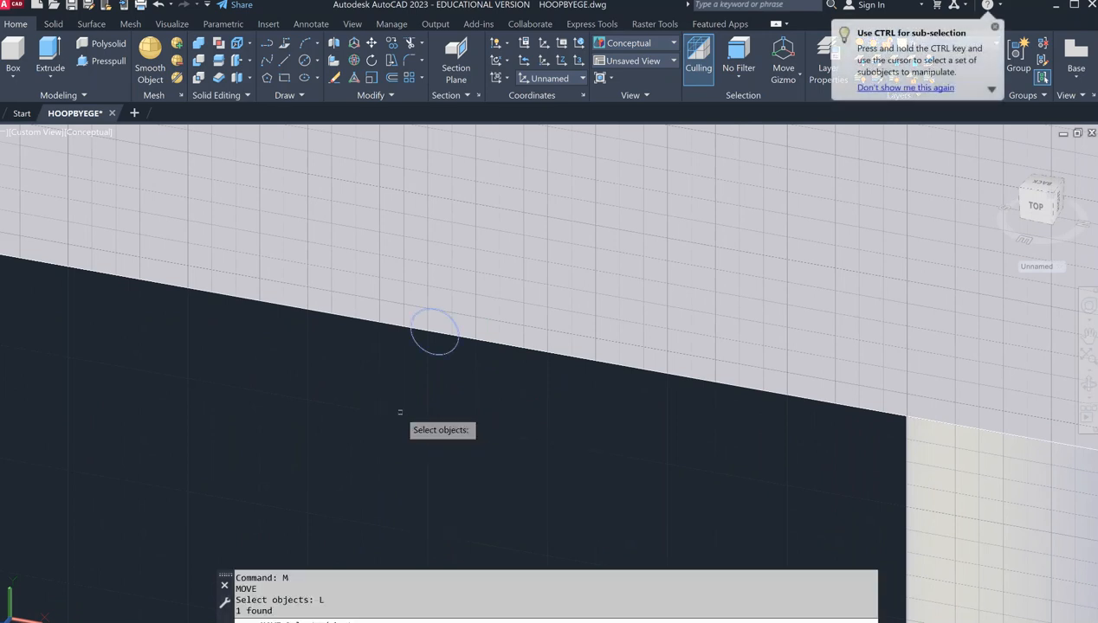
{"action": "key", "text": "Return"}
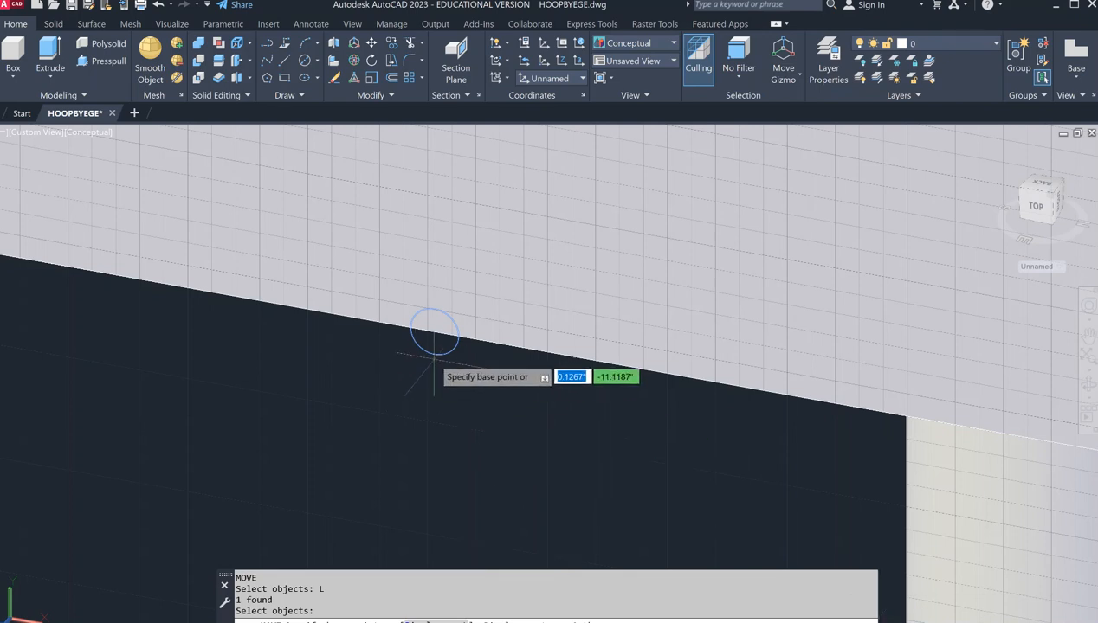
{"action": "key", "text": "F8"}
{"action": "left_click", "coordinate": [437, 441]}
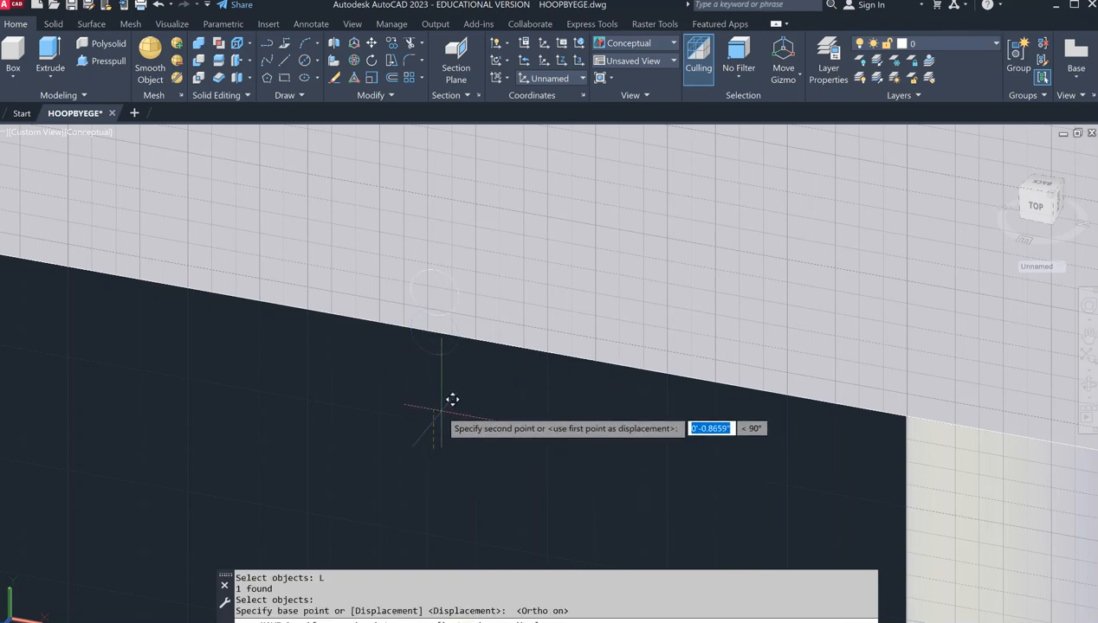
{"action": "left_click", "coordinate": [441, 409]}
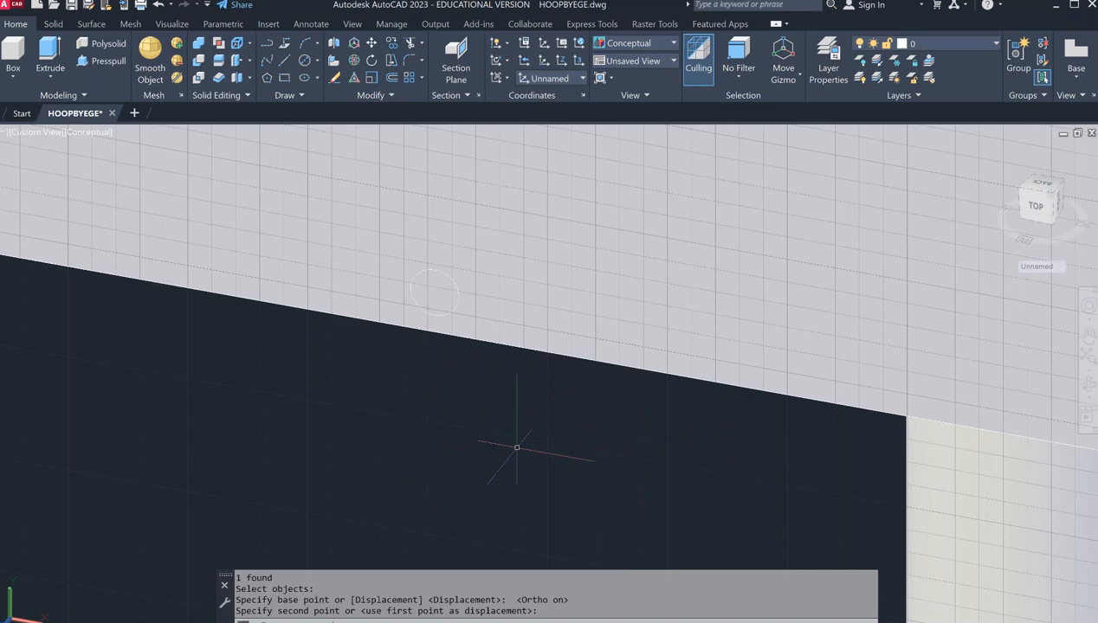
Try extruding the small circle on the backboard's front face by 8 inches, and undo the extrusion.
{"action": "scroll", "coordinate": [576, 440], "scroll_direction": "down", "scroll_amount": 3}
{"action": "middle_click_drag", "start_coordinate": [507, 461], "coordinate": [513, 412]}
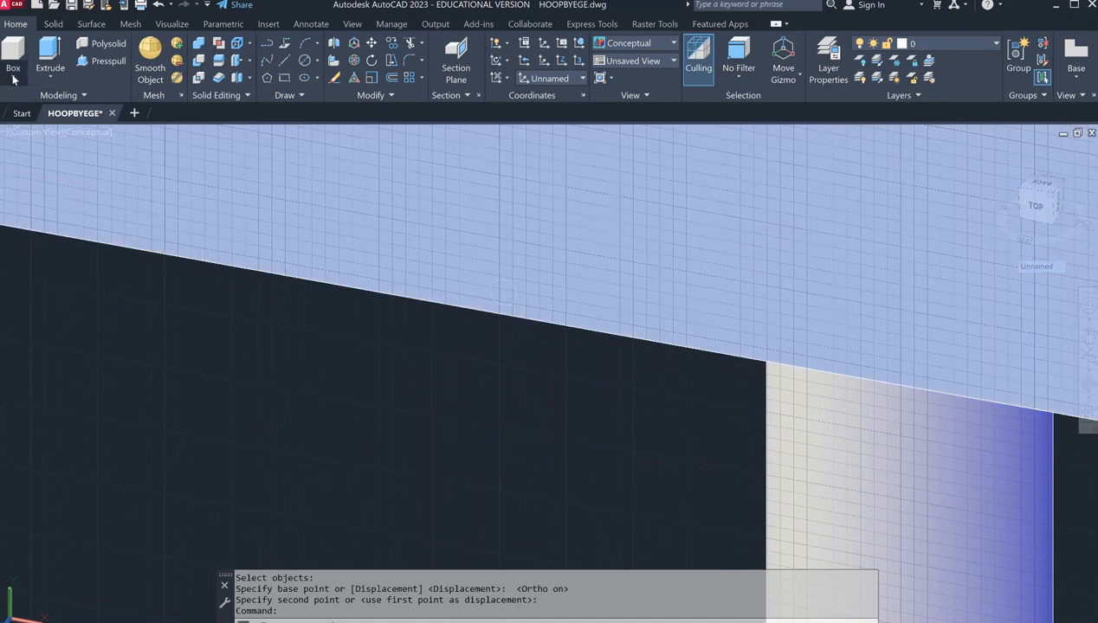
{"action": "left_click", "coordinate": [13, 77]}
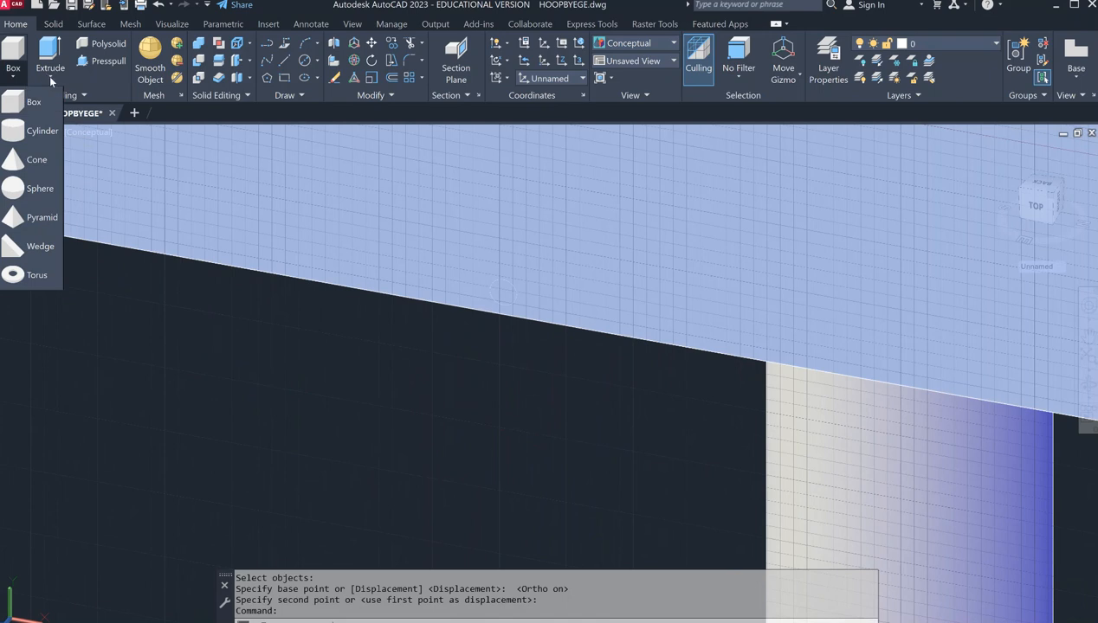
{"action": "left_click", "coordinate": [49, 79]}
{"action": "left_click", "coordinate": [43, 98]}
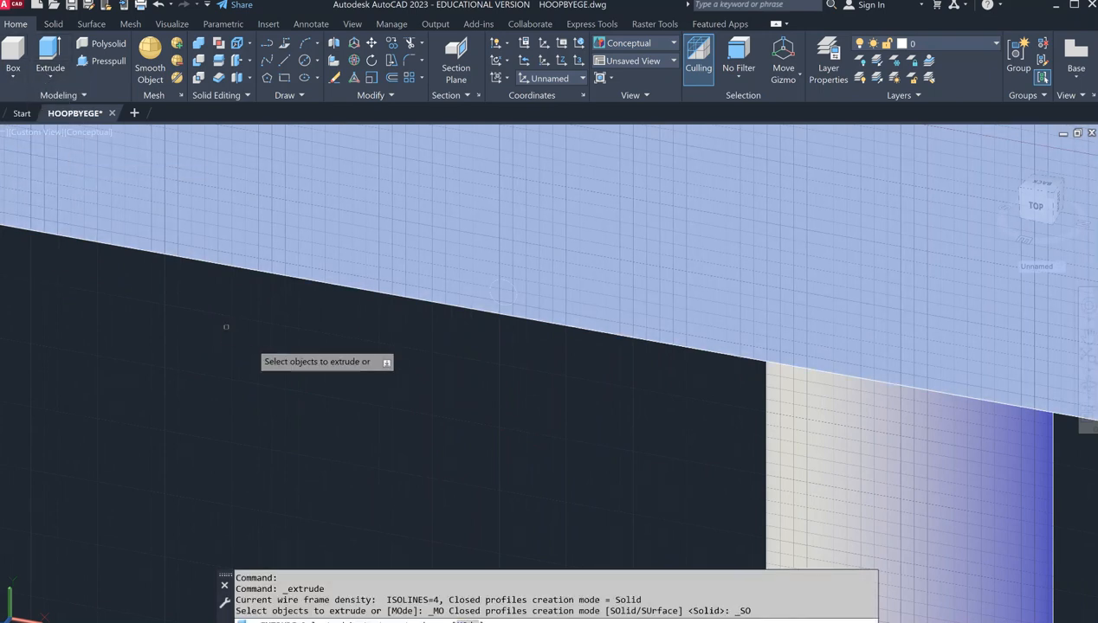
{"action": "type", "text": "L"}
{"action": "key", "text": "Return"}
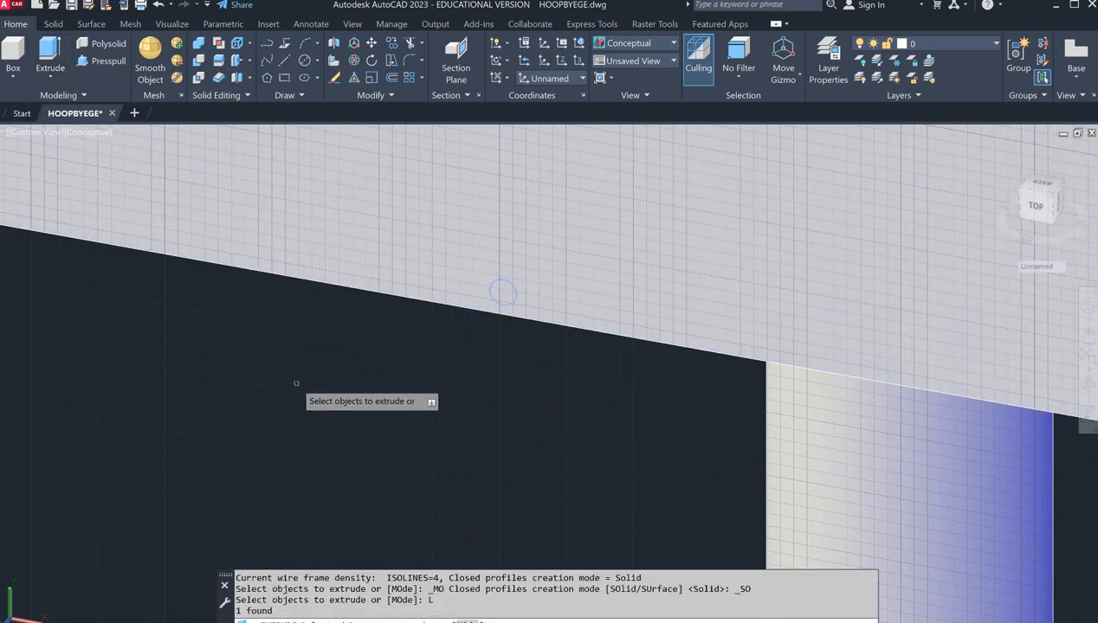
{"action": "key", "text": "Return"}
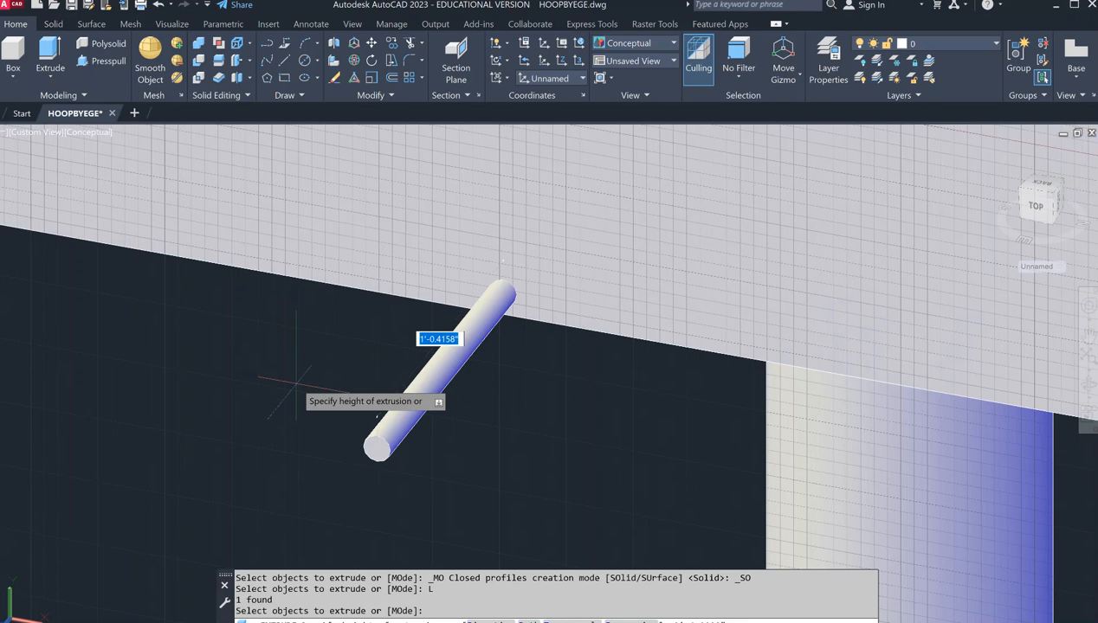
{"action": "type", "text": "8"}
{"action": "key", "text": "Return"}
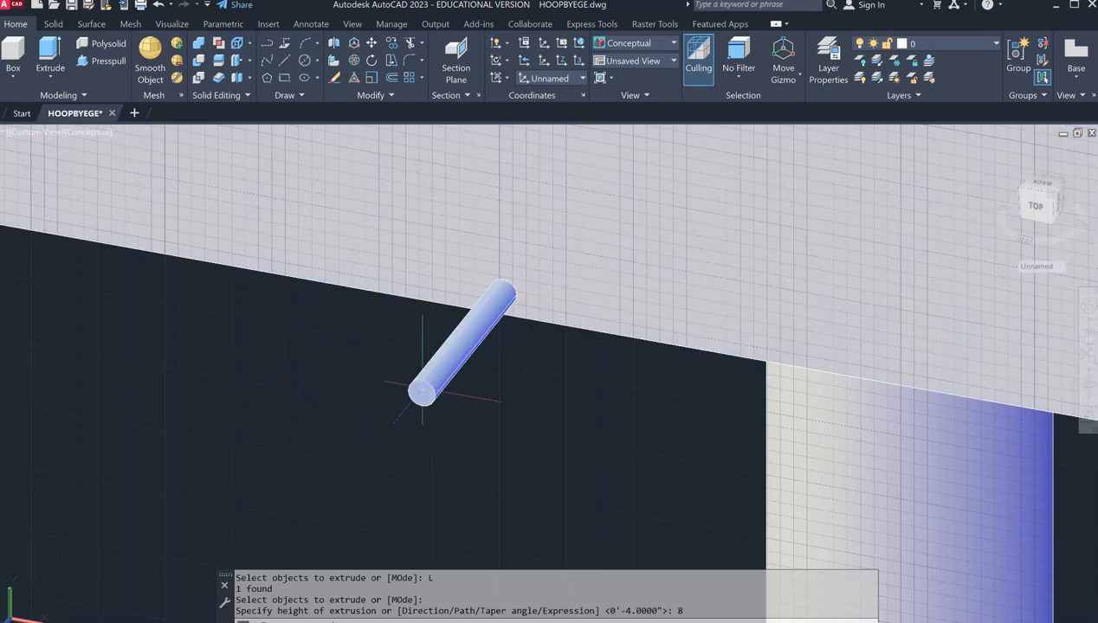
{"action": "key", "text": "ctrl+z"}
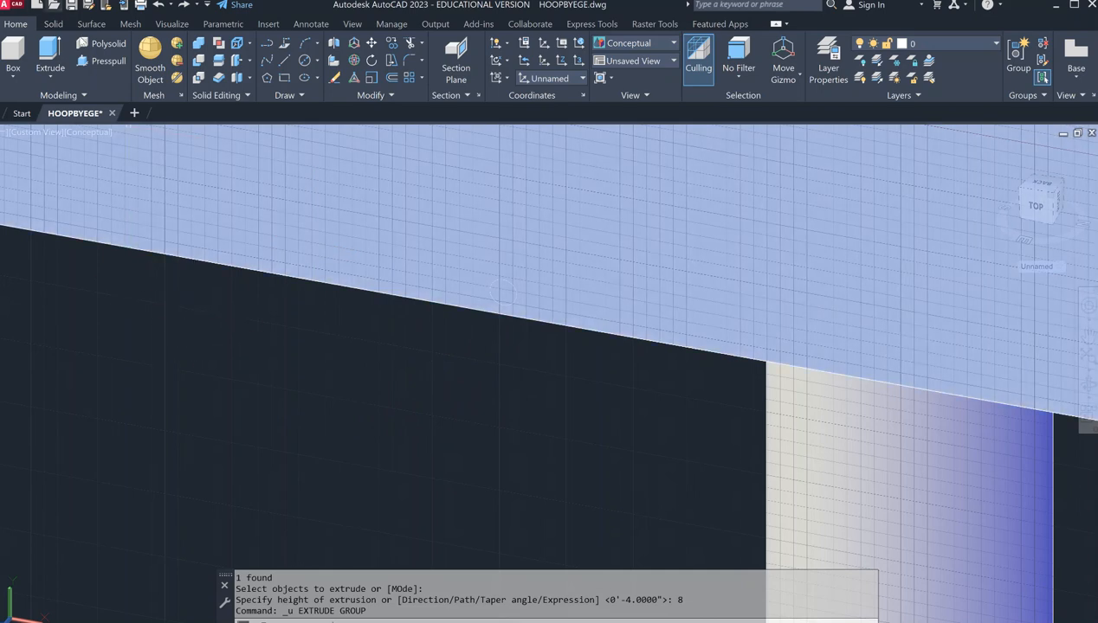
Extrude the small circle on the backboard's front face 4 inches outward as a solid rod and save the drawing.
{"action": "left_click", "coordinate": [50, 77]}
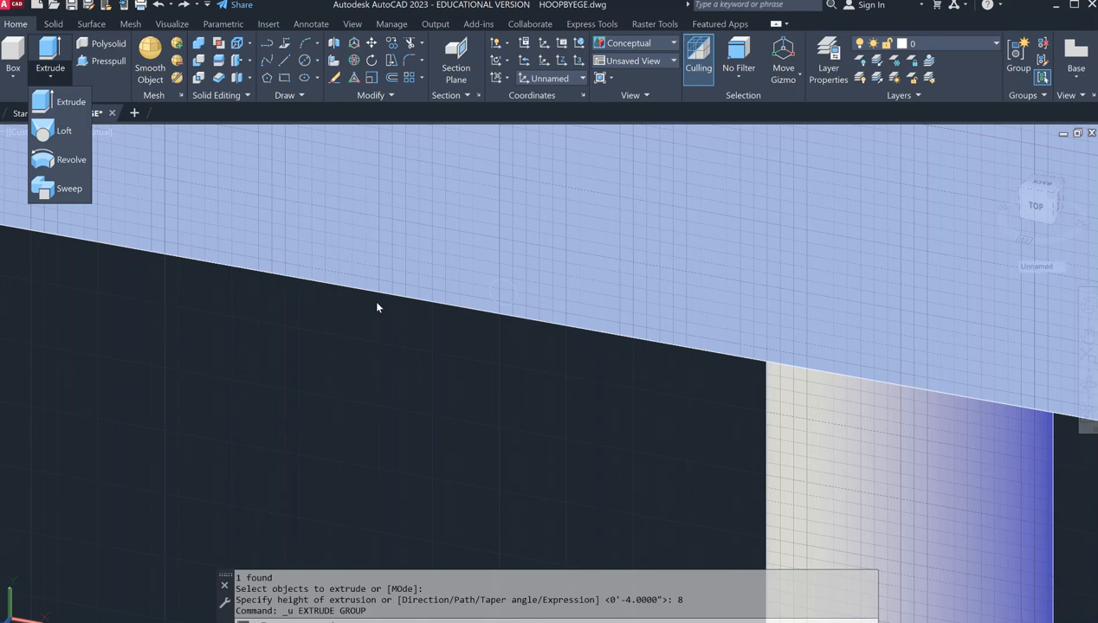
{"action": "left_click", "coordinate": [71, 102]}
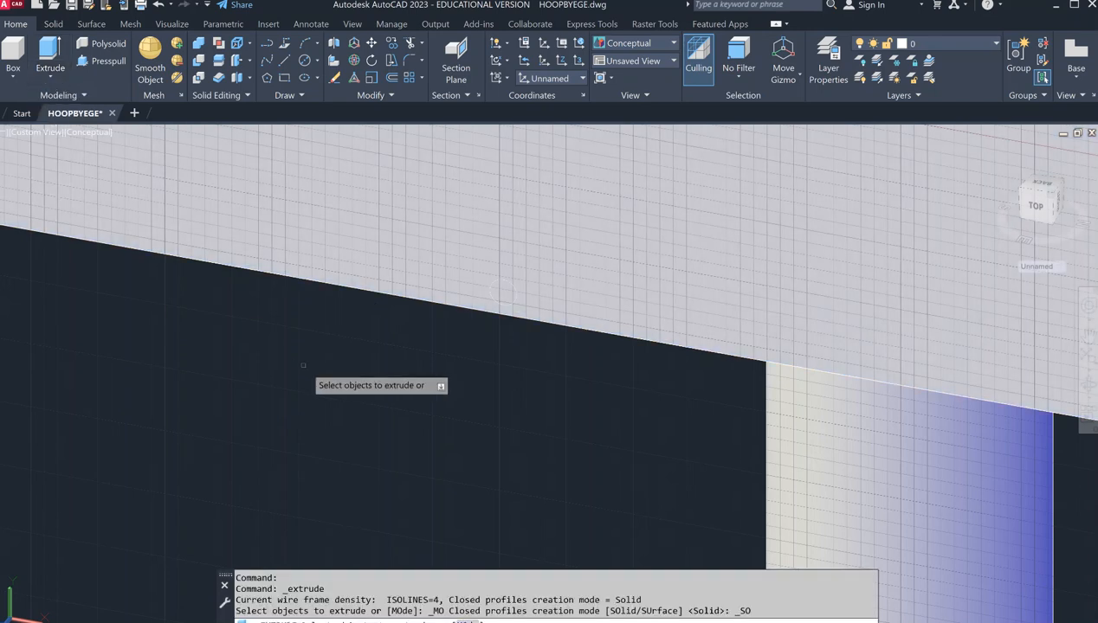
{"action": "type", "text": "L"}
{"action": "key", "text": "Return"}
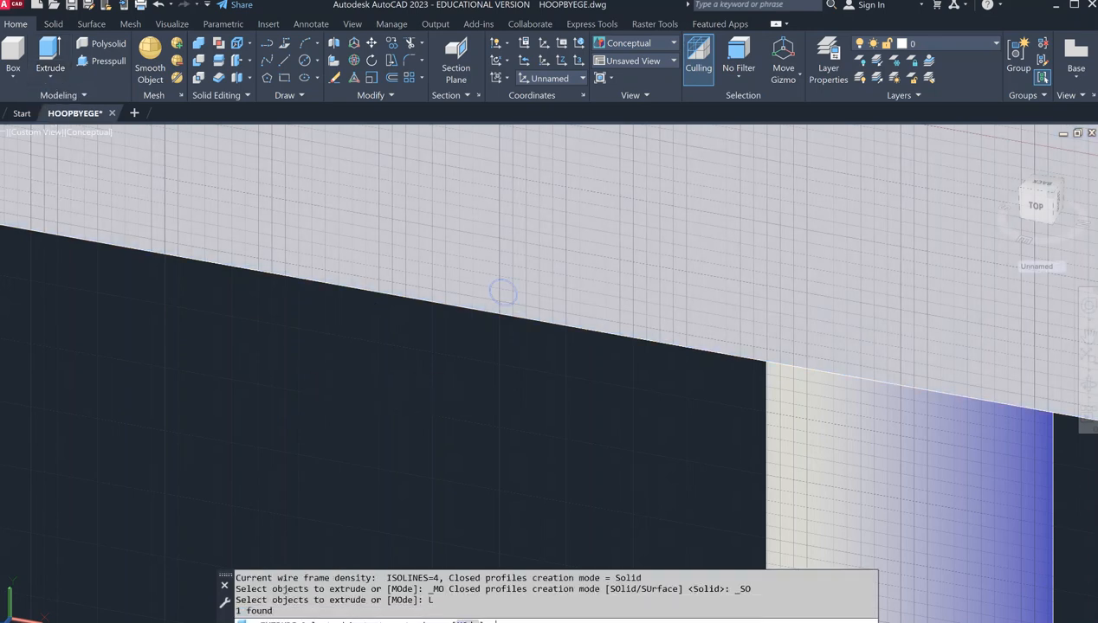
{"action": "key", "text": "Return"}
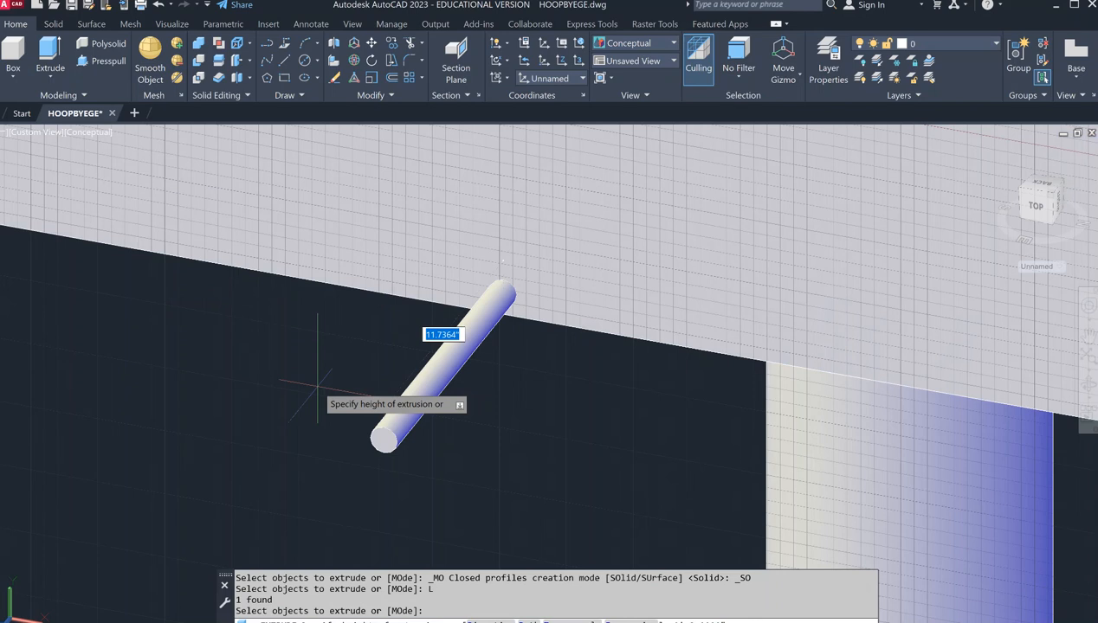
{"action": "type", "text": "4"}
{"action": "key", "text": "Return"}
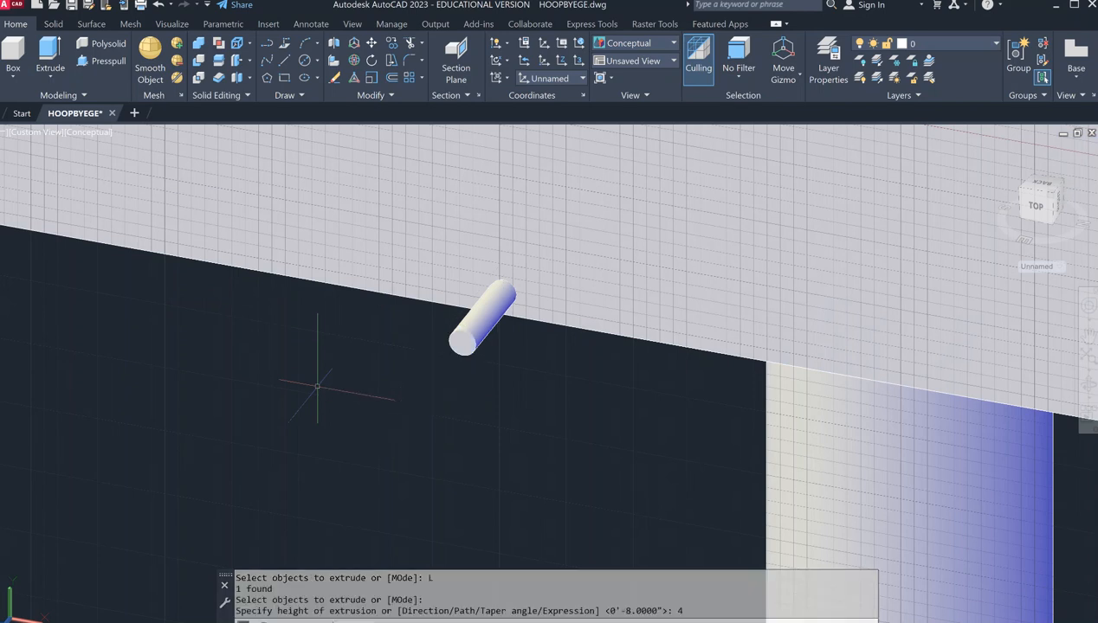
{"action": "scroll", "coordinate": [476, 295], "scroll_direction": "down", "scroll_amount": 3}
{"action": "middle_click_drag", "start_coordinate": [449, 407], "coordinate": [466, 315]}
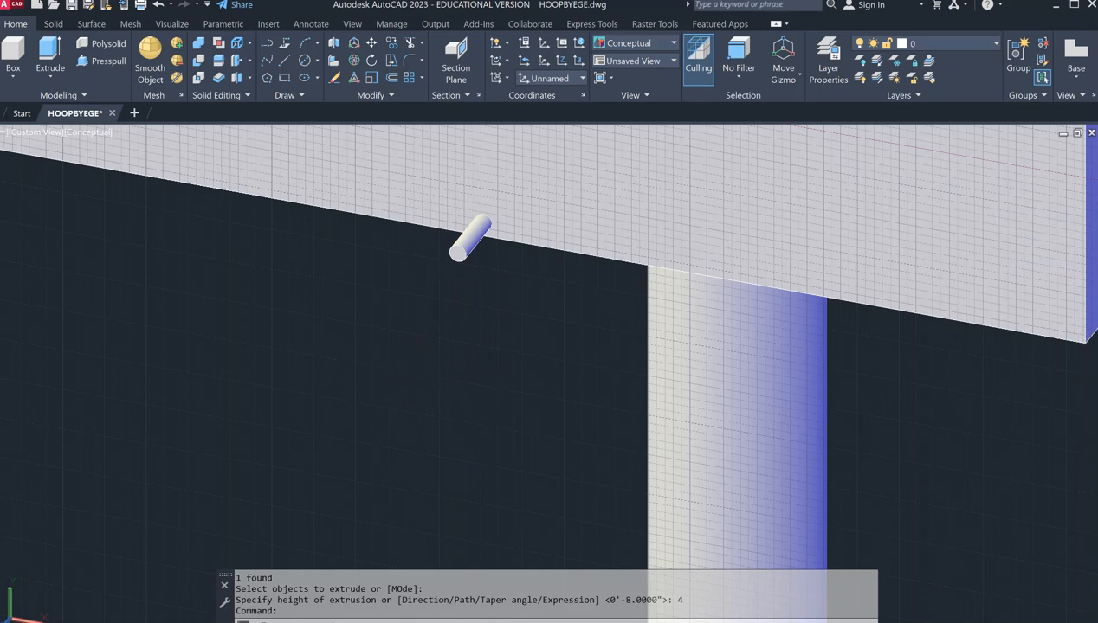
{"action": "key", "text": "ctrl+s"}
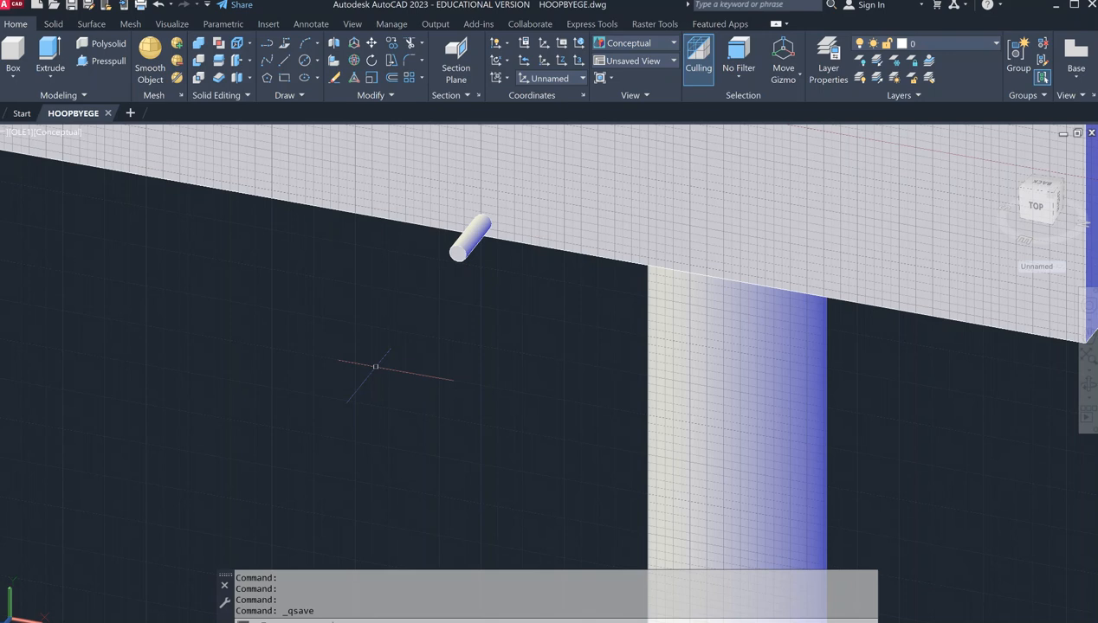
Align the UCS with the rod's free circular end face using the Face option and accept the orientation.
{"action": "scroll", "coordinate": [457, 252], "scroll_direction": "up", "scroll_amount": 5}
{"action": "middle_click_drag", "start_coordinate": [483, 258], "coordinate": [493, 343]}
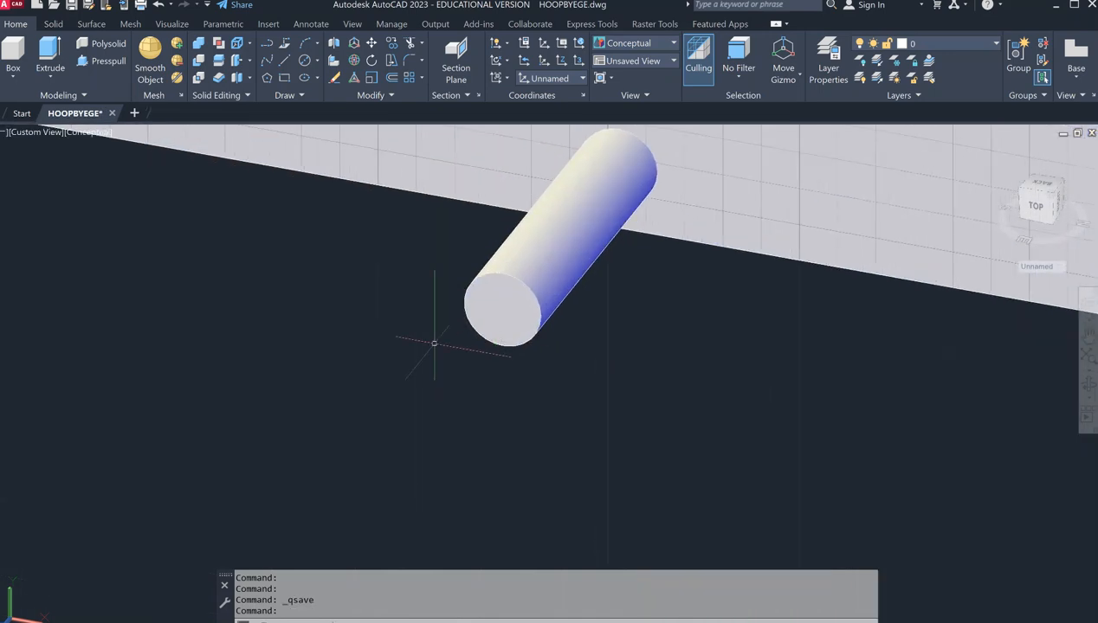
{"action": "type", "text": "UCS"}
{"action": "key", "text": "Return"}
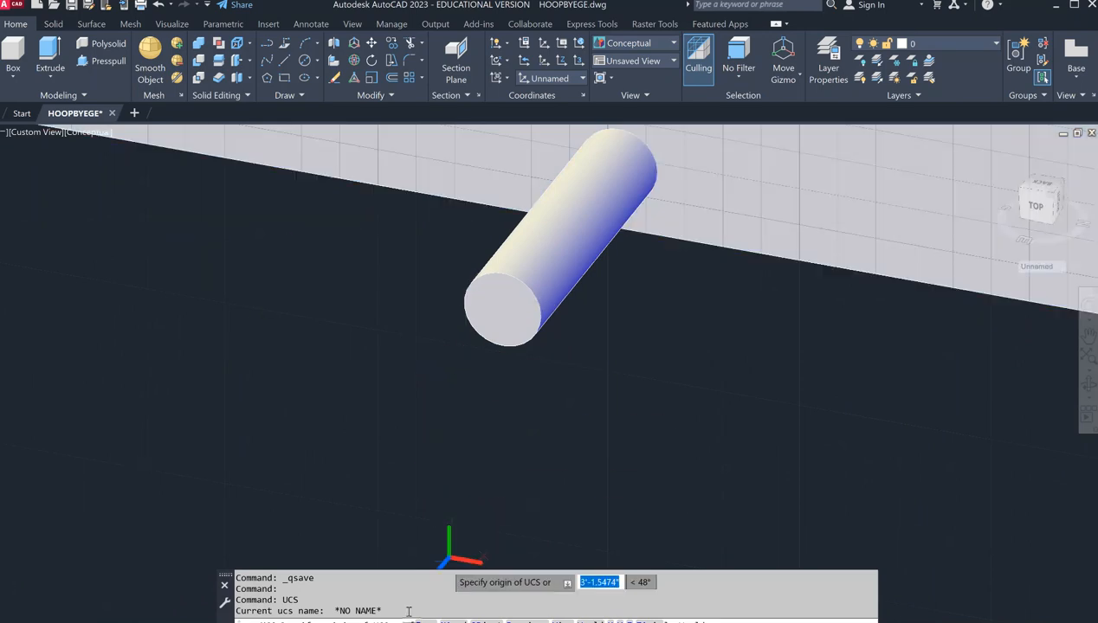
{"action": "type", "text": "F"}
{"action": "key", "text": "Return"}
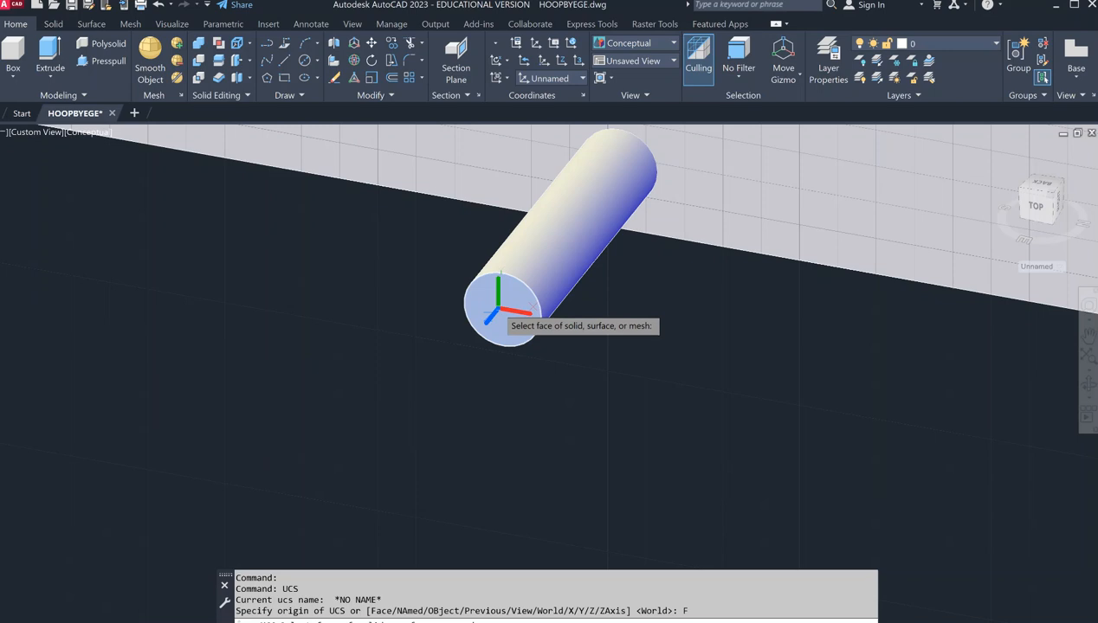
{"action": "left_click", "coordinate": [497, 313]}
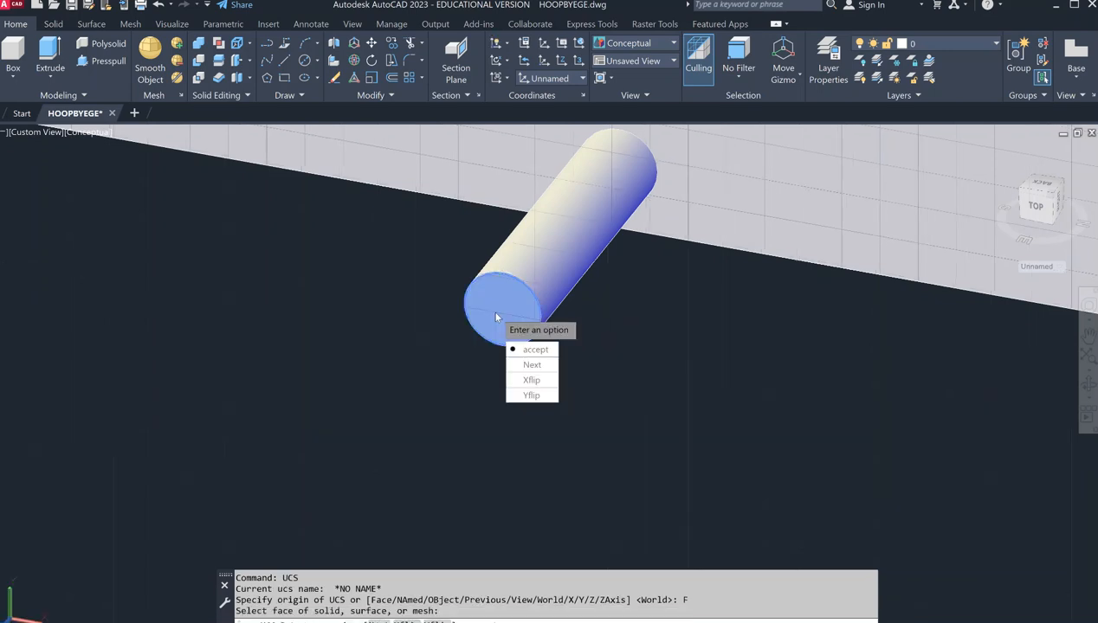
{"action": "left_click", "coordinate": [532, 350]}
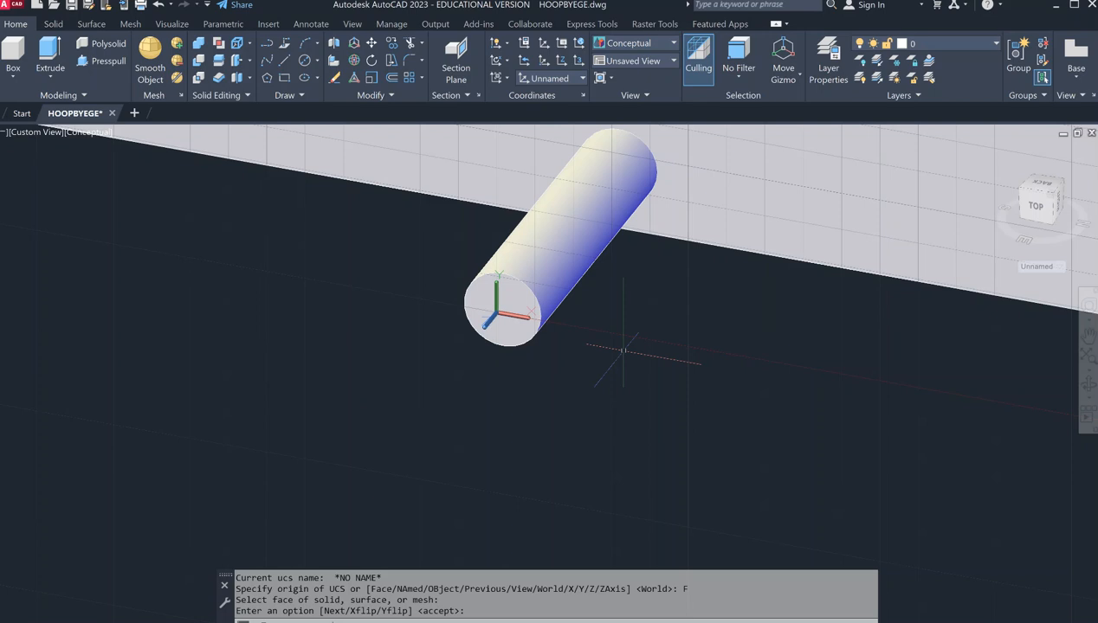
Rotate the UCS about its X axis by -90 degrees.
{"action": "key", "text": "Return"}
{"action": "key", "text": "Return"}
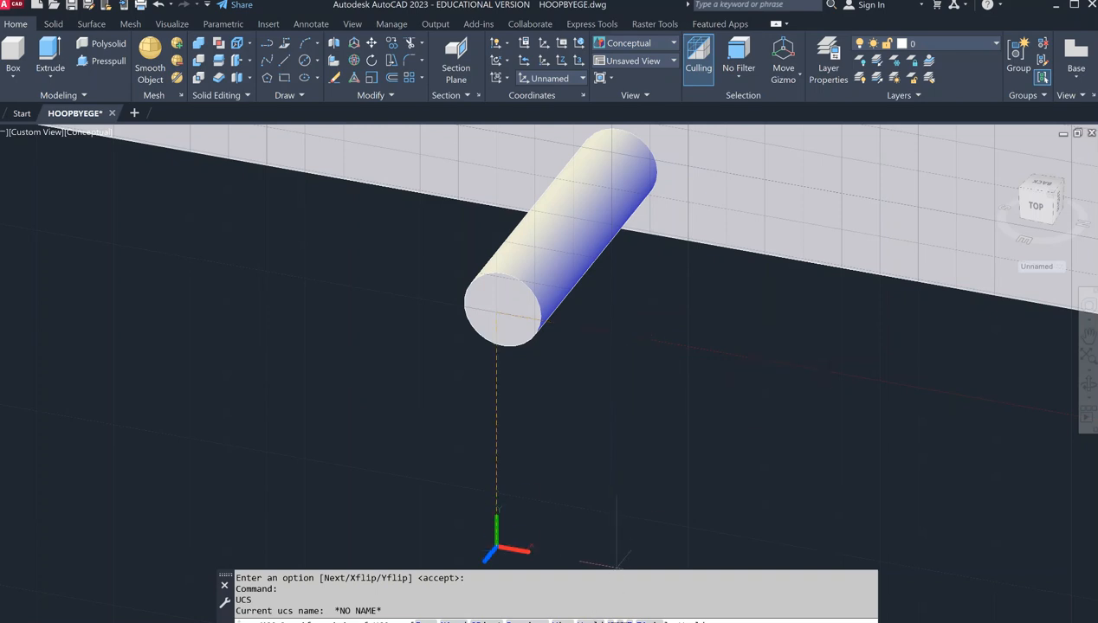
{"action": "type", "text": "X"}
{"action": "key", "text": "Return"}
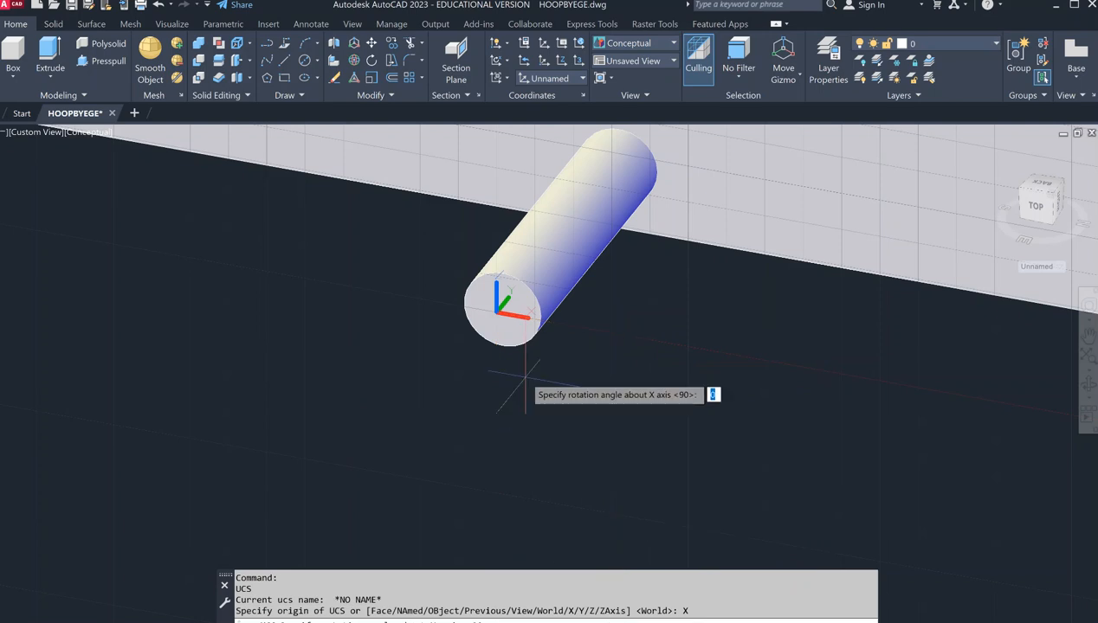
{"action": "type", "text": "-90"}
{"action": "key", "text": "Return"}
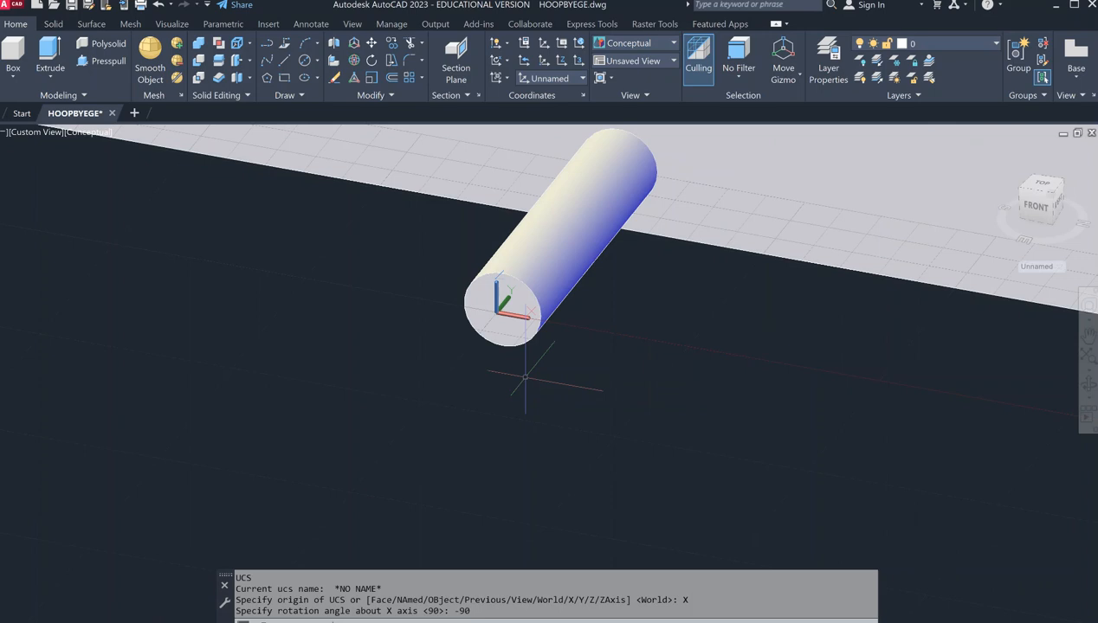
Begin a Center, Diameter circle and use From with the centre of the rod's end face as the base point.
{"action": "scroll", "coordinate": [525, 378], "scroll_direction": "down", "scroll_amount": 5}
{"action": "middle_click_drag", "start_coordinate": [563, 454], "coordinate": [578, 298]}
{"action": "mouse_move", "coordinate": [534, 348]}
{"action": "middle_mouse_down"}
{"action": "mouse_move", "coordinate": [564, 340]}
{"action": "mouse_move", "coordinate": [554, 351]}
{"action": "middle_mouse_up"}
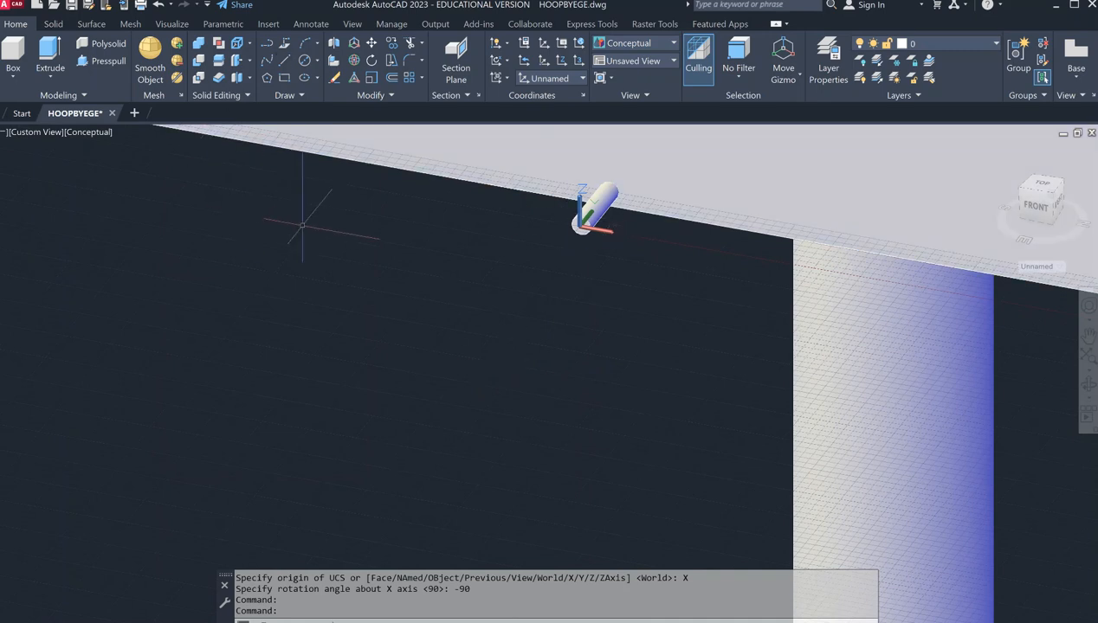
{"action": "left_click", "coordinate": [317, 61]}
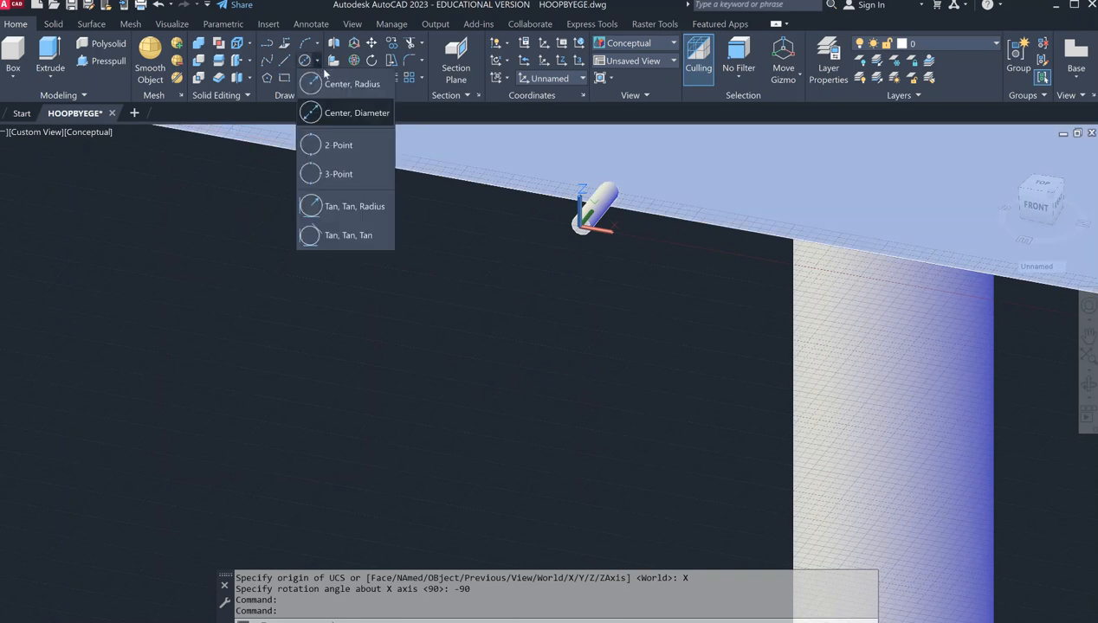
{"action": "left_click", "coordinate": [341, 114]}
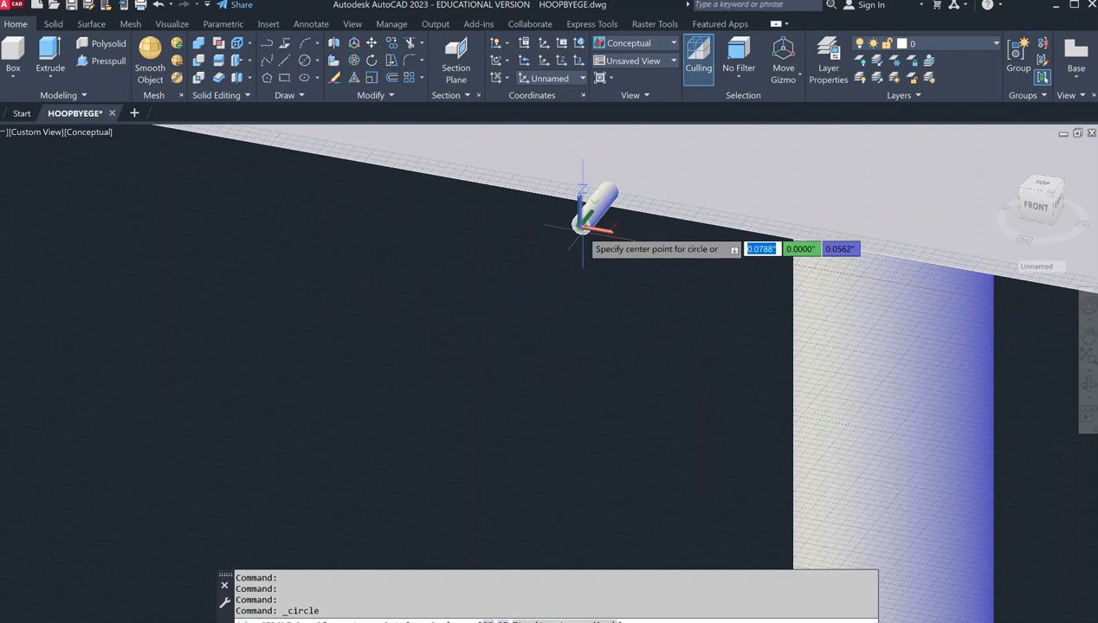
{"action": "scroll", "coordinate": [574, 236], "scroll_direction": "up", "scroll_amount": 6}
{"action": "middle_click_drag", "start_coordinate": [584, 213], "coordinate": [559, 251]}
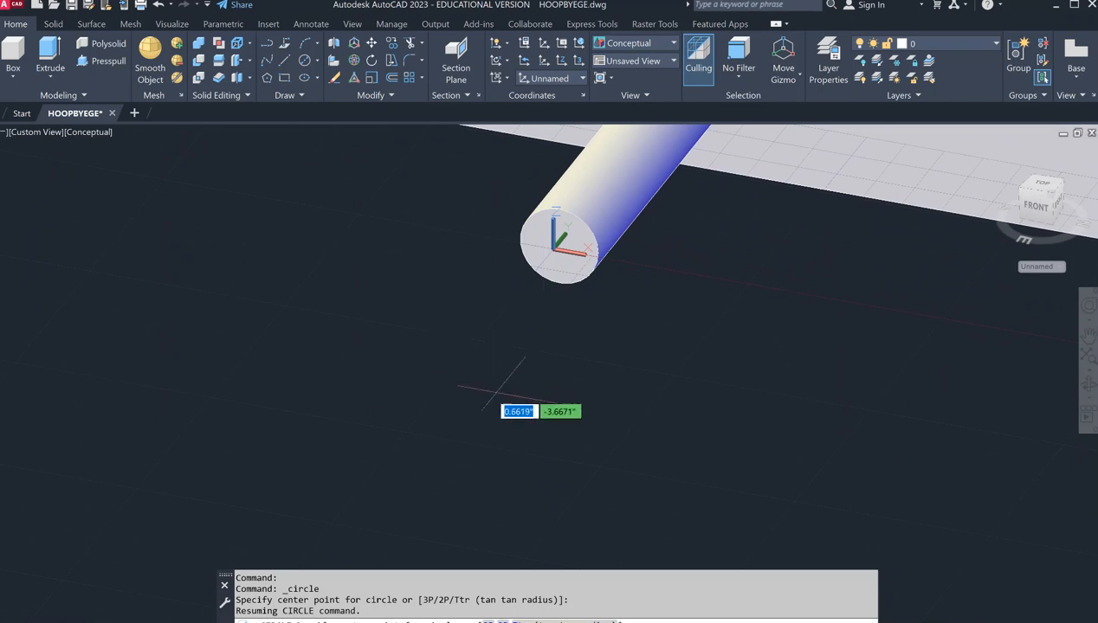
{"action": "middle_click_drag", "start_coordinate": [422, 444], "coordinate": [483, 385], "text": "shift"}
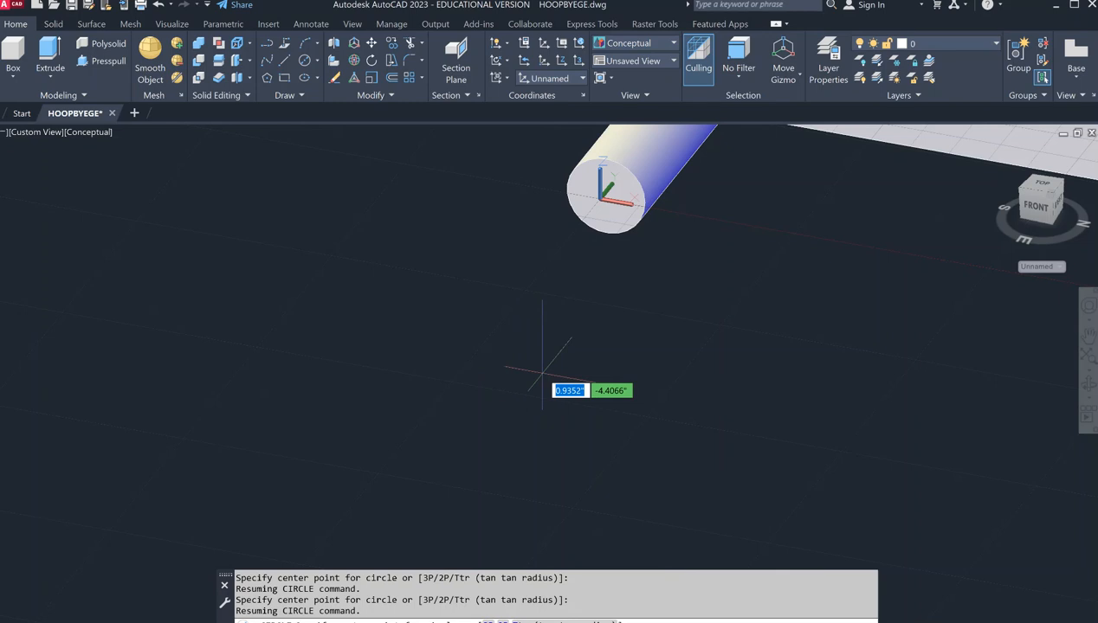
{"action": "type", "text": "FROM"}
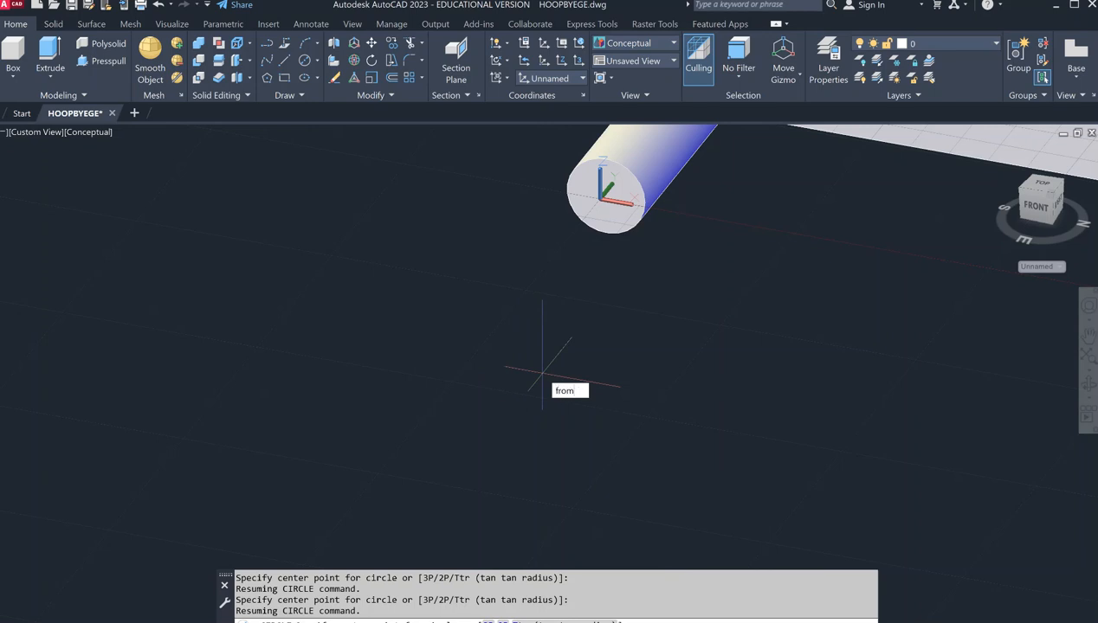
{"action": "key", "text": "Return"}
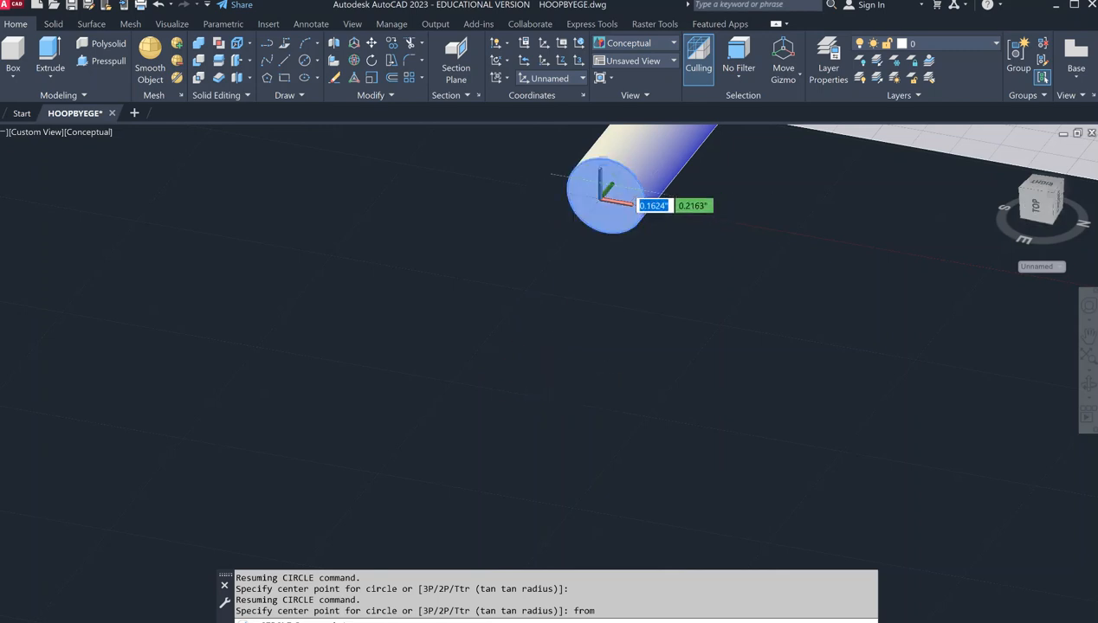
{"action": "type", "text": "cen"}
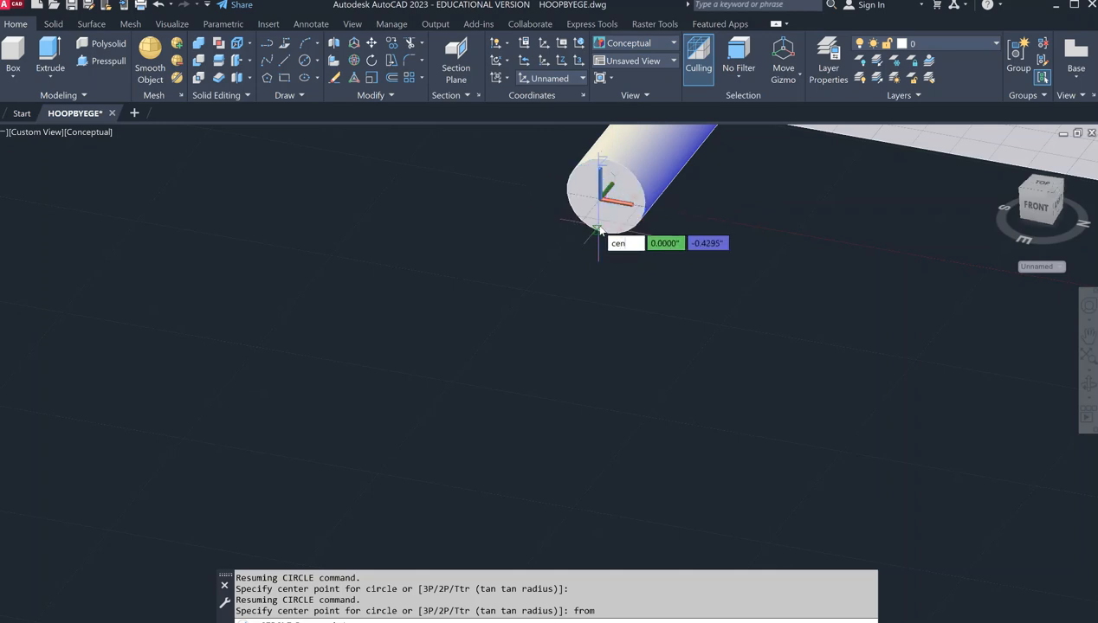
{"action": "key", "text": "Return"}
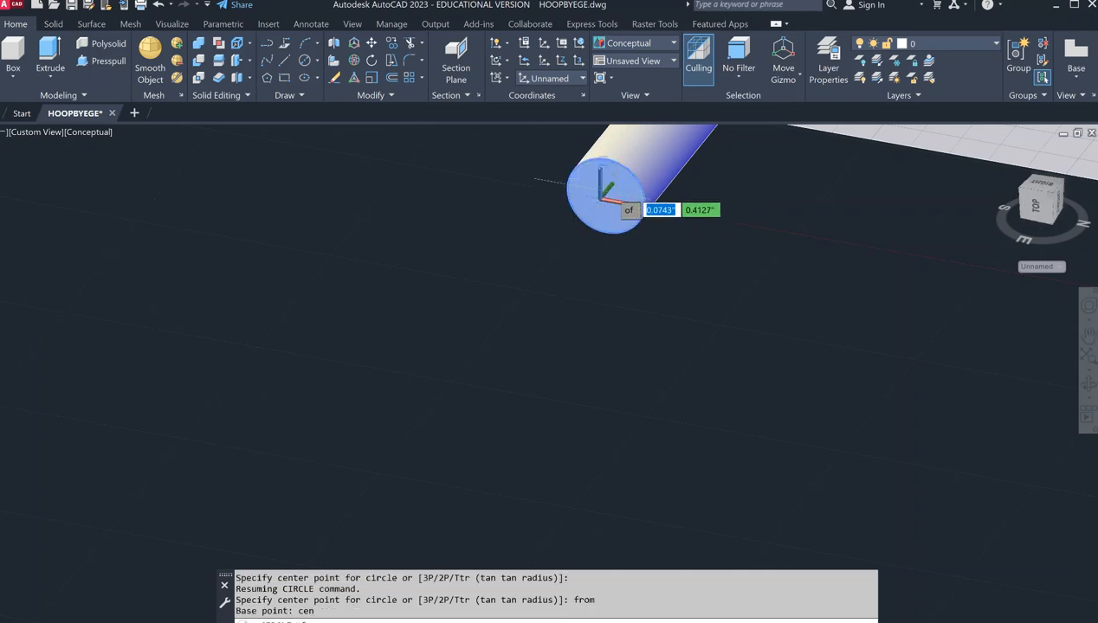
{"action": "left_click", "coordinate": [636, 181]}
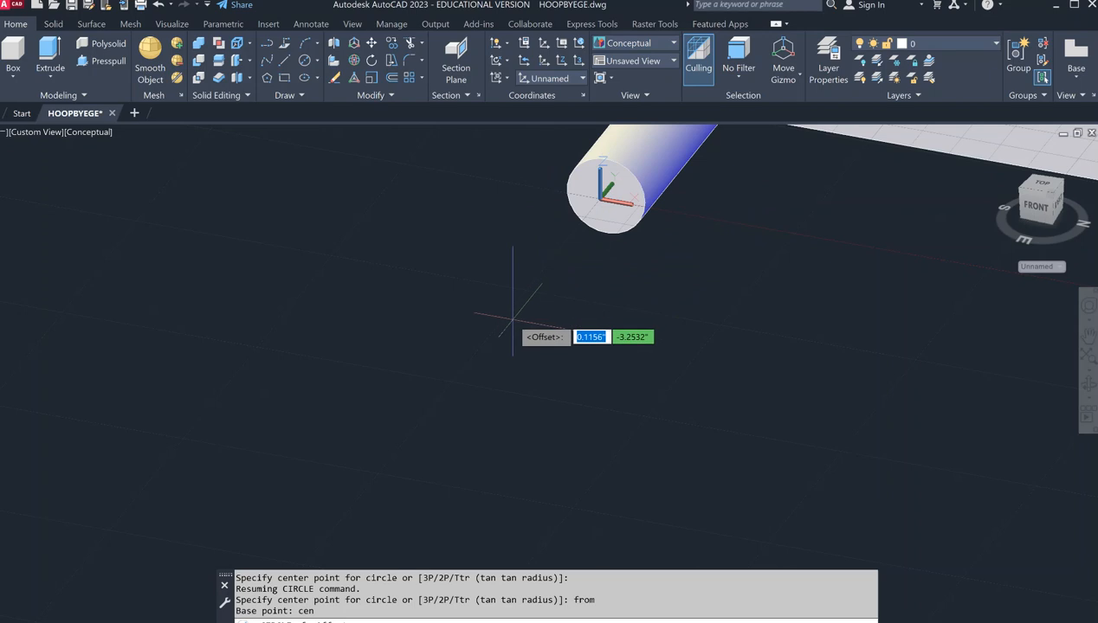
Turn Ortho off, place the circle's centre at offset 0,-18 from the base point, and accept the default 1-inch diameter.
{"action": "key", "text": "F8"}
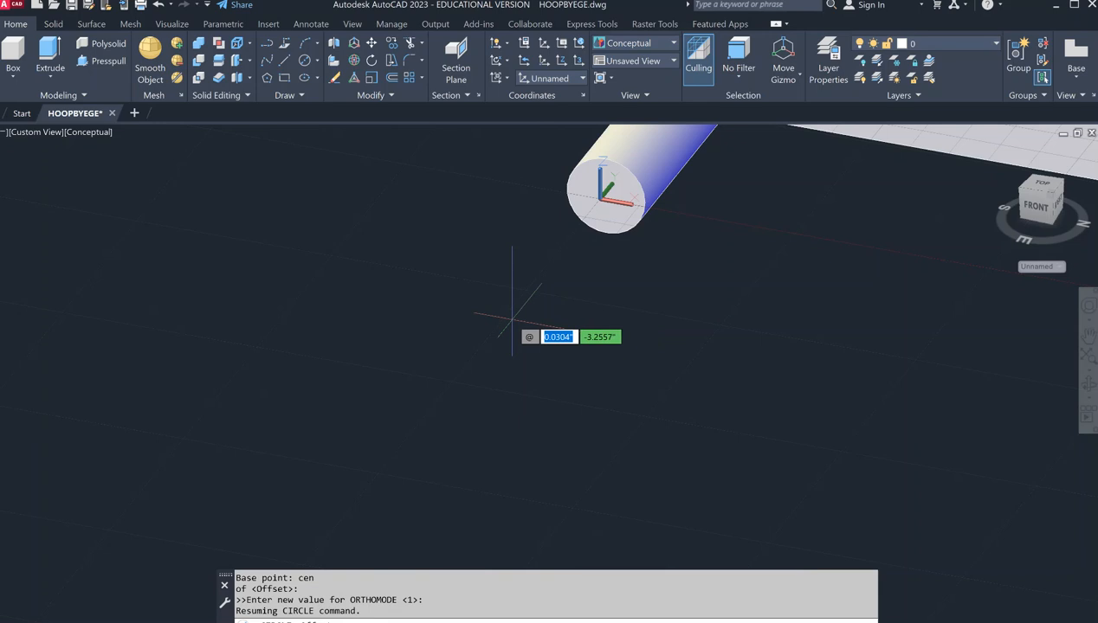
{"action": "type", "text": "0"}
{"action": "key", "text": "Tab"}
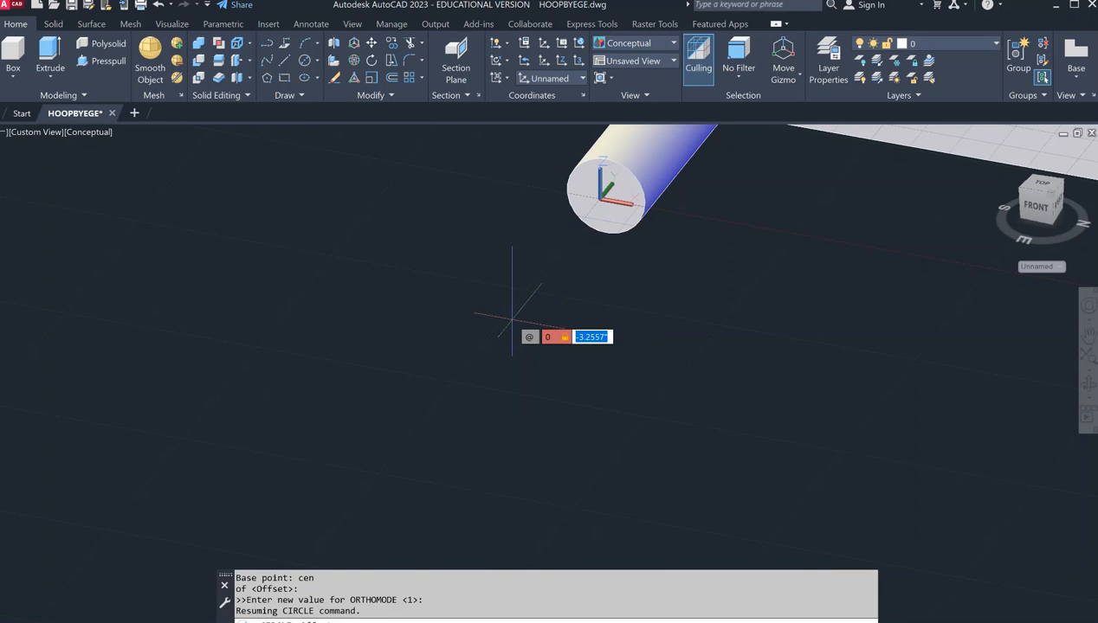
{"action": "type", "text": "-18"}
{"action": "key", "text": "Return"}
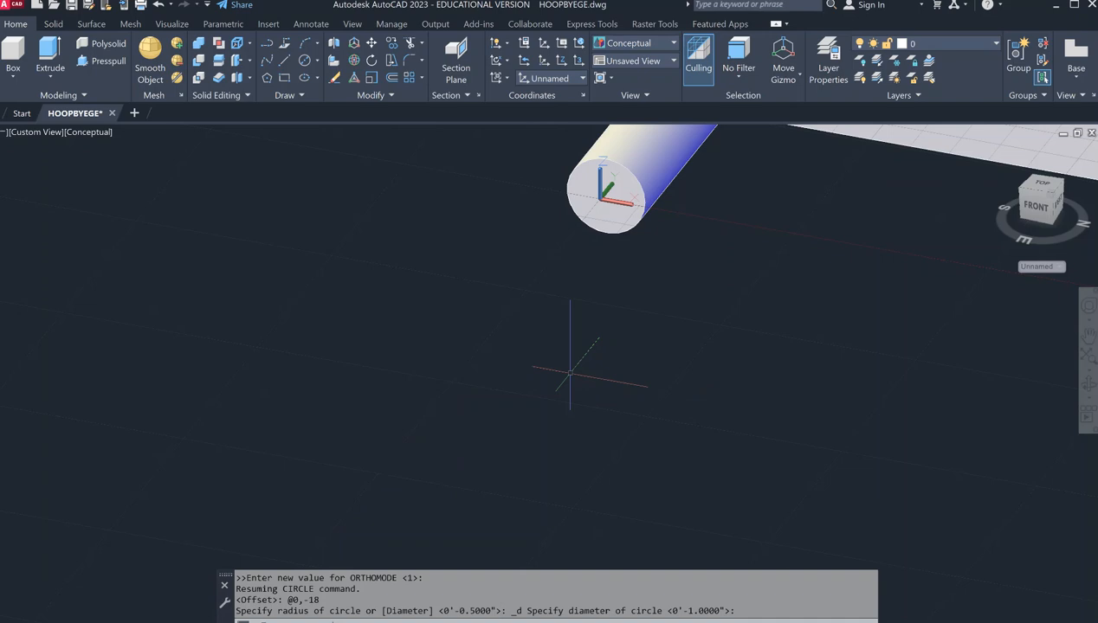
Stretch the small circle from its quadrant nearest the rod to the centre of the rod's end face.
{"action": "type", "text": "18"}
{"action": "key", "text": "Return"}
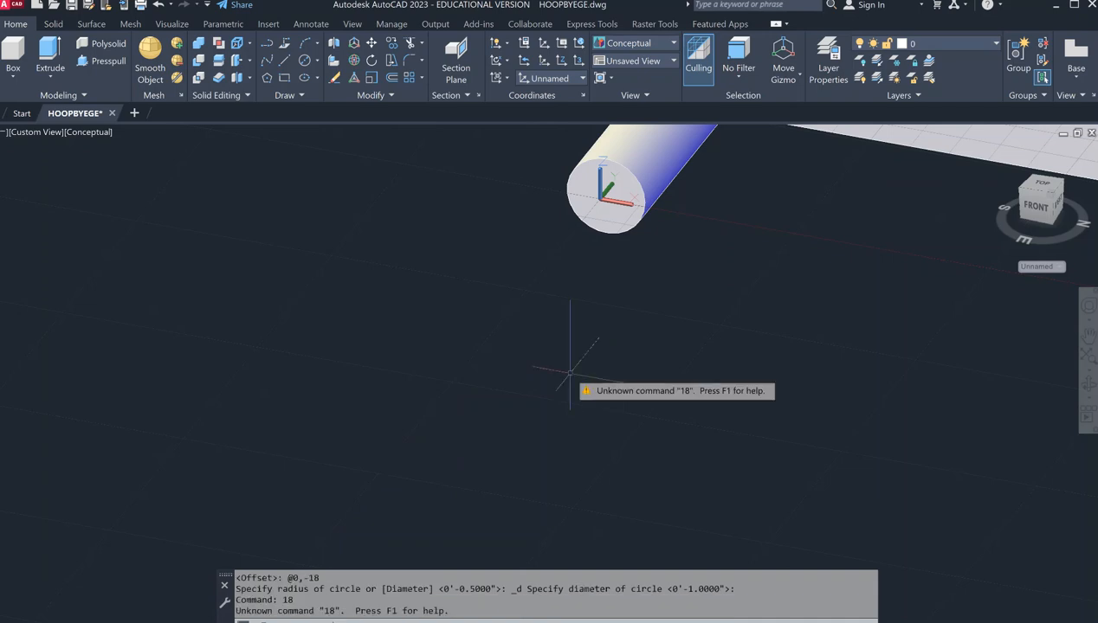
{"action": "scroll", "coordinate": [1029, 371], "scroll_direction": "down", "scroll_amount": 5}
{"action": "scroll", "coordinate": [621, 375], "scroll_direction": "down", "scroll_amount": 5}
{"action": "middle_click_drag", "start_coordinate": [633, 371], "coordinate": [503, 397]}
{"action": "scroll", "coordinate": [503, 404], "scroll_direction": "up", "scroll_amount": 3}
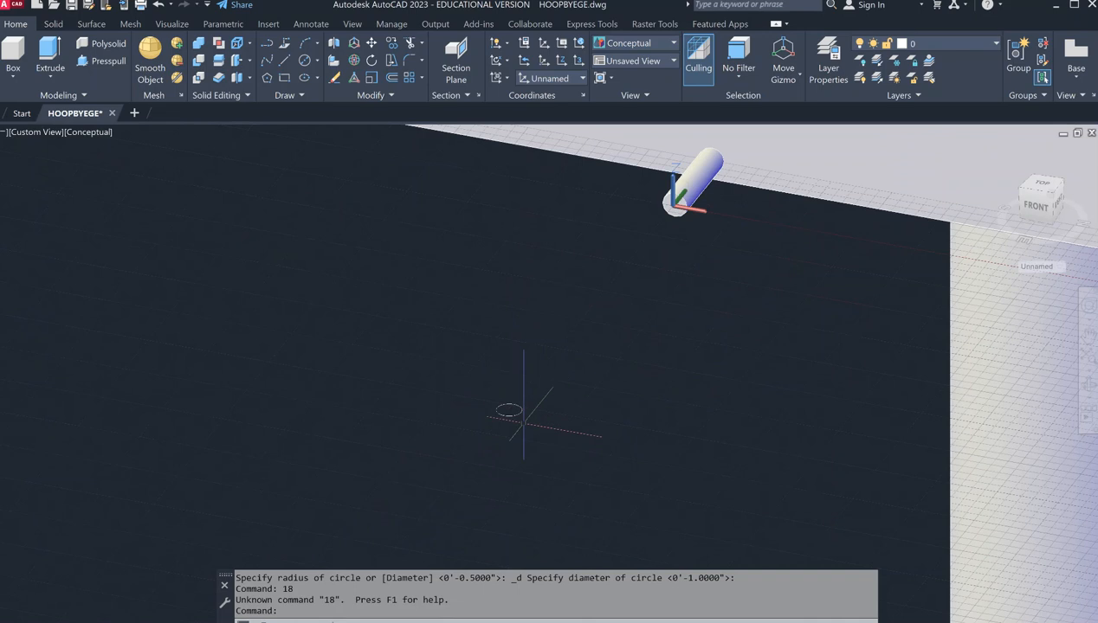
{"action": "middle_click_drag", "start_coordinate": [481, 438], "coordinate": [493, 416]}
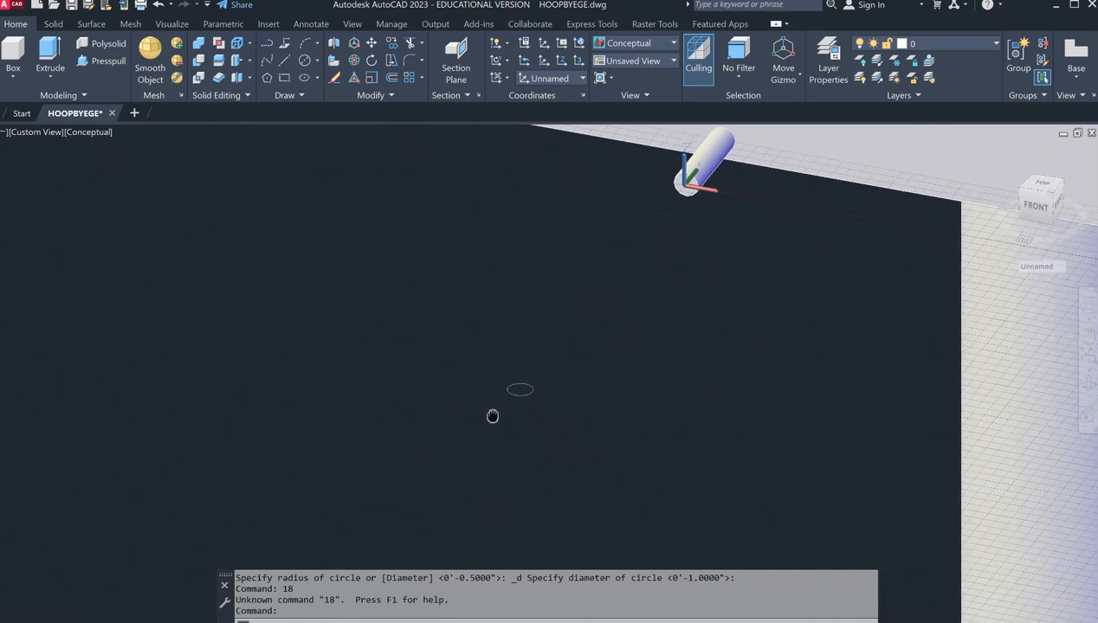
{"action": "left_click", "coordinate": [521, 389]}
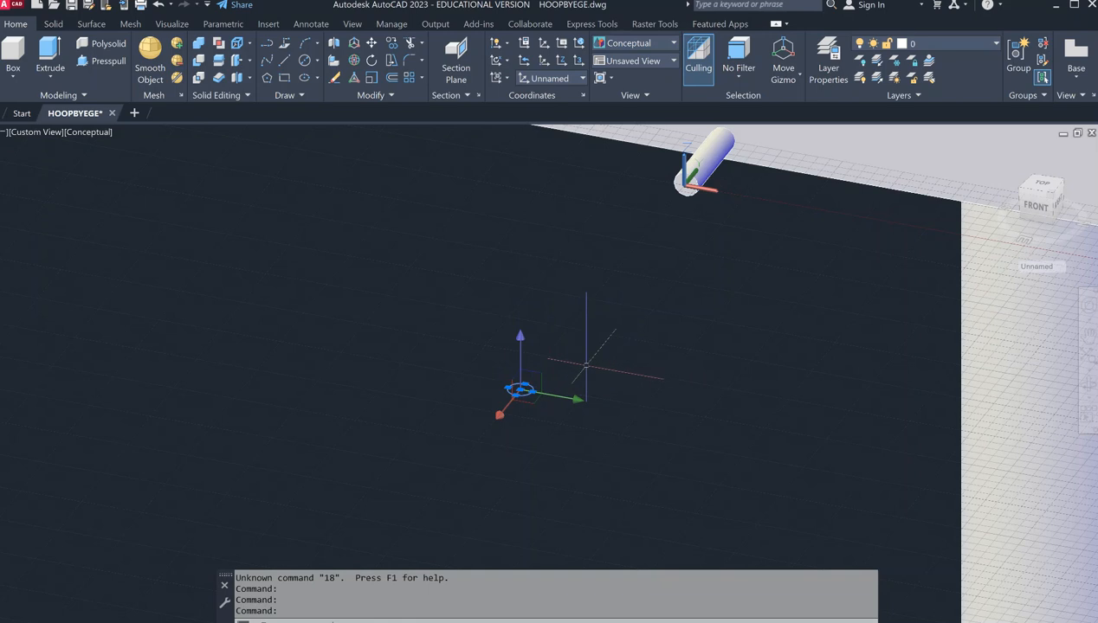
{"action": "scroll", "coordinate": [526, 385], "scroll_direction": "up", "scroll_amount": 3}
{"action": "scroll", "coordinate": [548, 402], "scroll_direction": "down", "scroll_amount": 3}
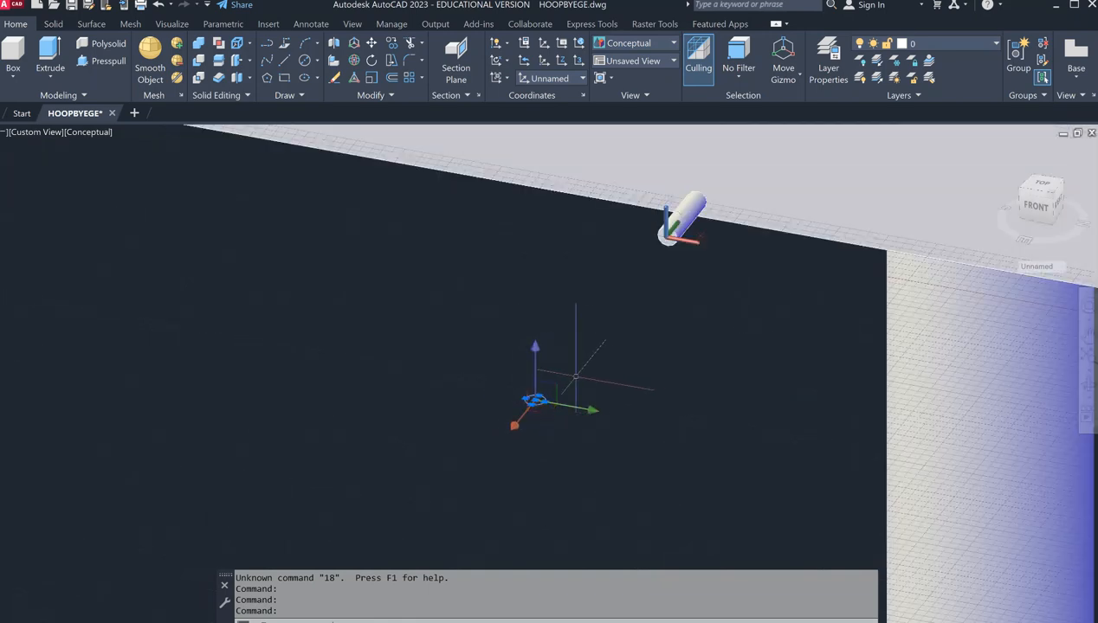
{"action": "scroll", "coordinate": [550, 381], "scroll_direction": "up", "scroll_amount": 2}
{"action": "scroll", "coordinate": [547, 381], "scroll_direction": "up", "scroll_amount": 1}
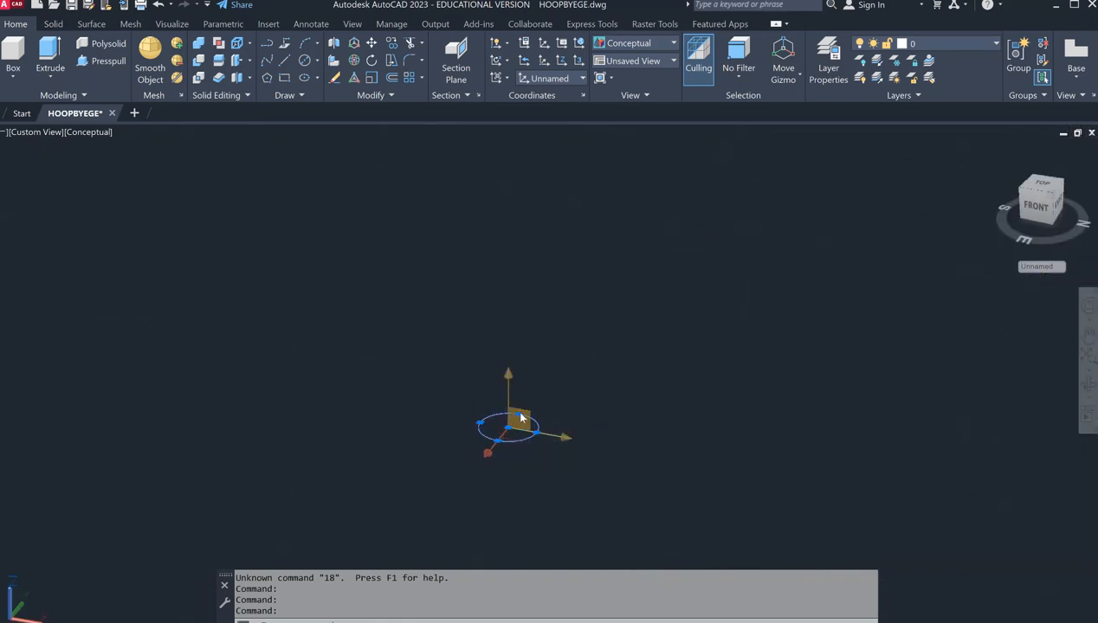
{"action": "left_click", "coordinate": [519, 416]}
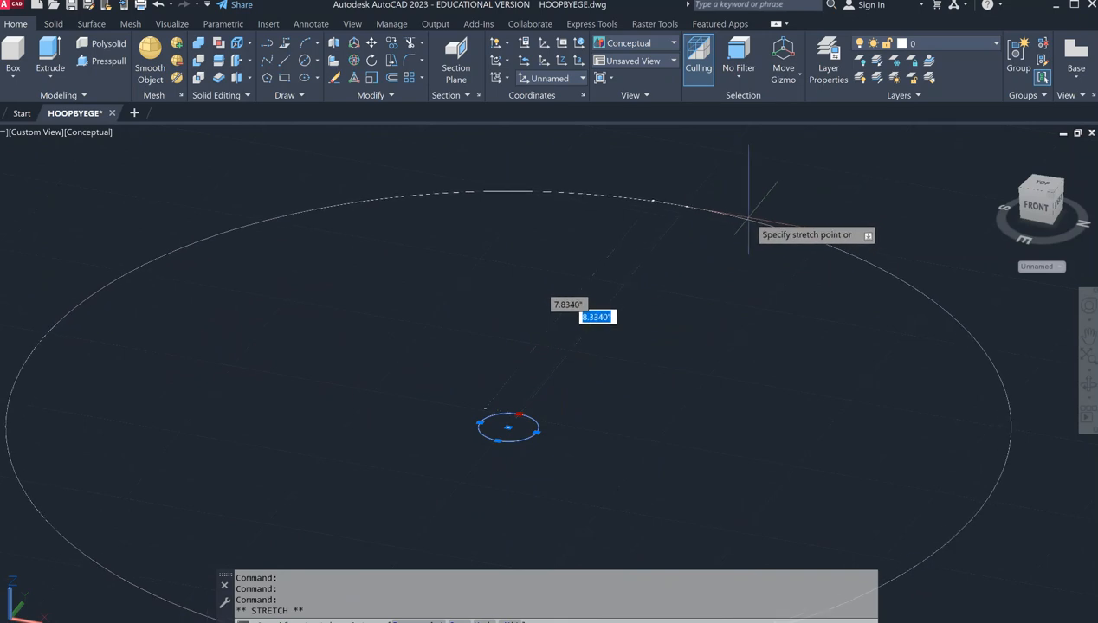
{"action": "middle_click_drag", "start_coordinate": [767, 201], "coordinate": [659, 330]}
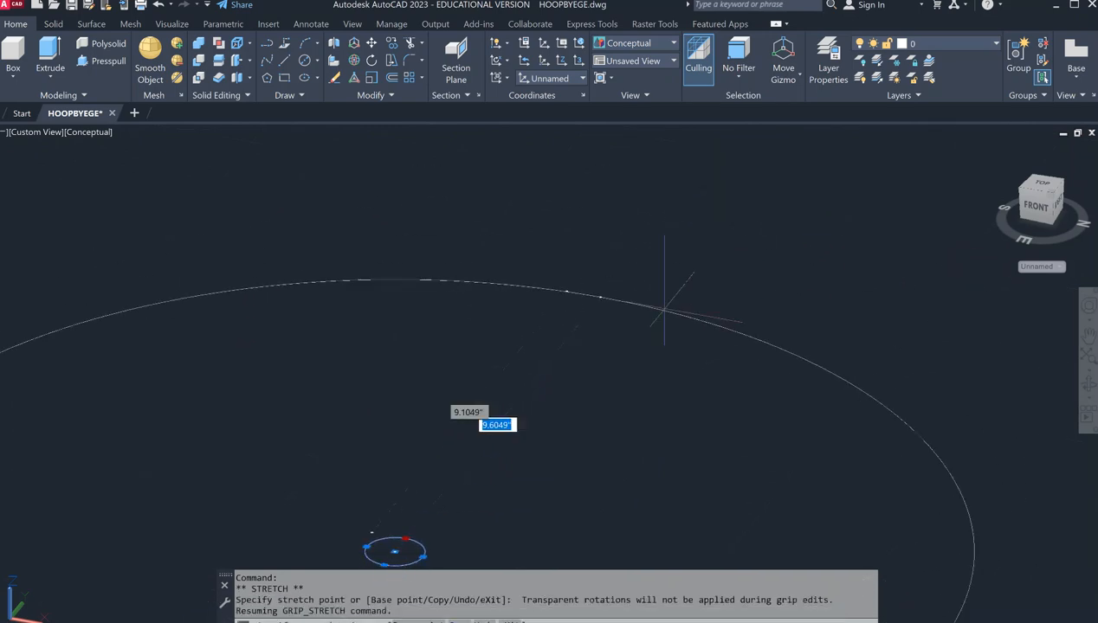
{"action": "scroll", "coordinate": [735, 180], "scroll_direction": "down", "scroll_amount": 5}
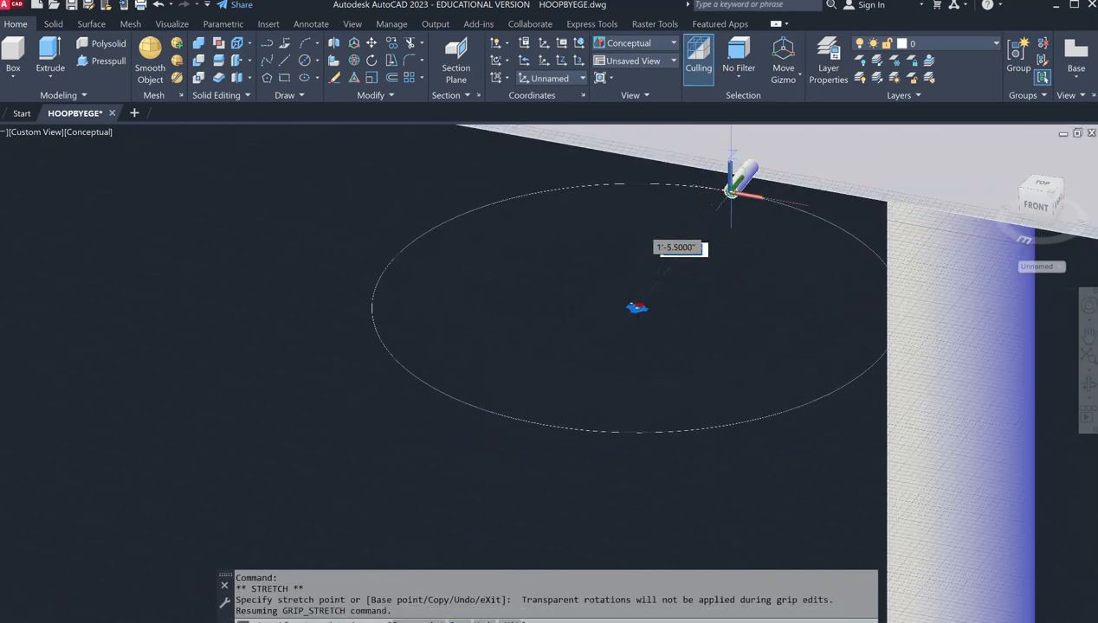
{"action": "left_click", "coordinate": [731, 190]}
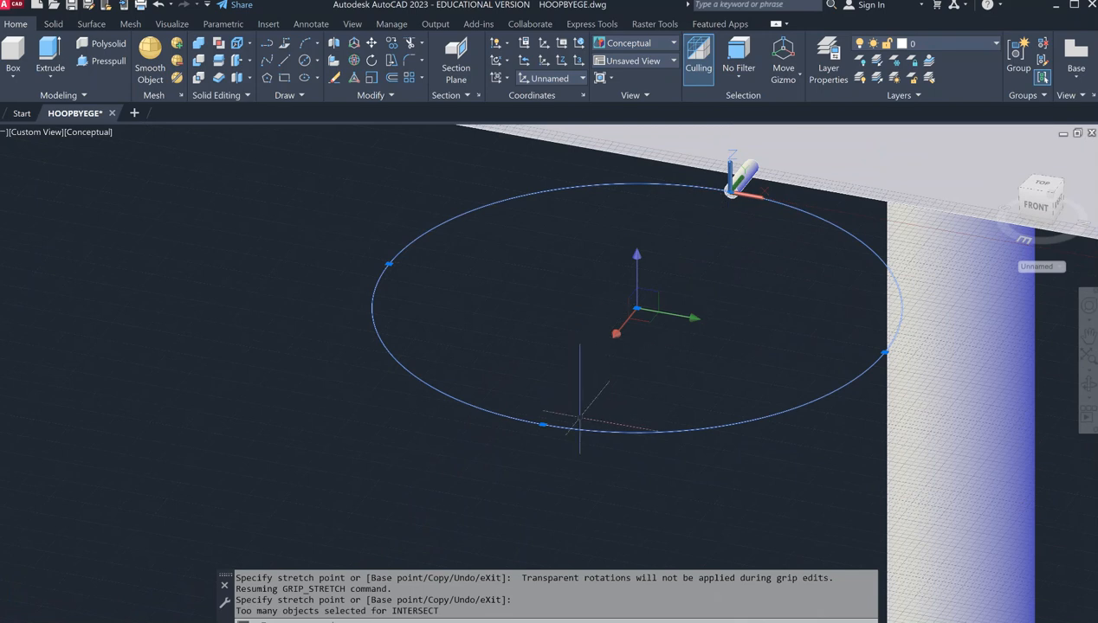
{"action": "key", "text": "Escape"}
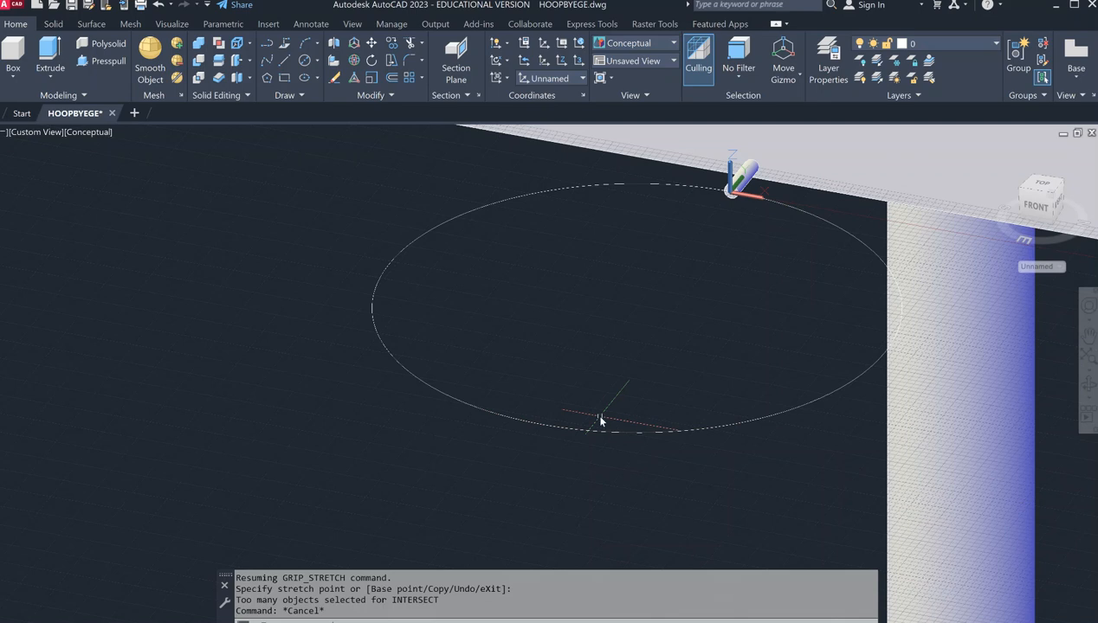
List the enlarged circle's properties to check its radius and centre point, and close the listing.
{"action": "type", "text": "list"}
{"action": "key", "text": "Return"}
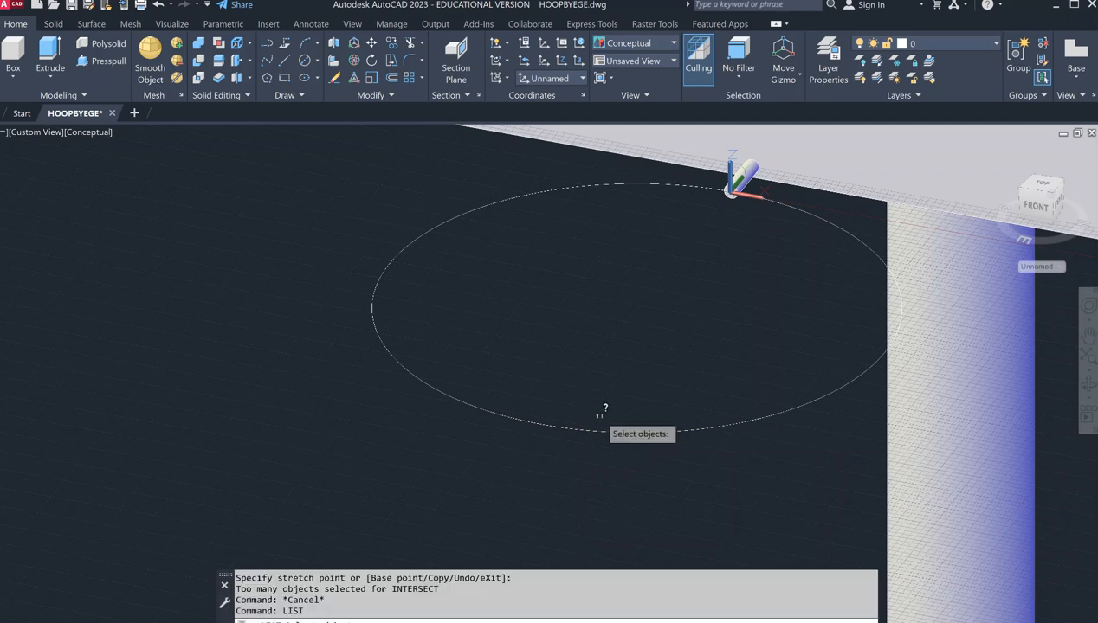
{"action": "left_click", "coordinate": [438, 226]}
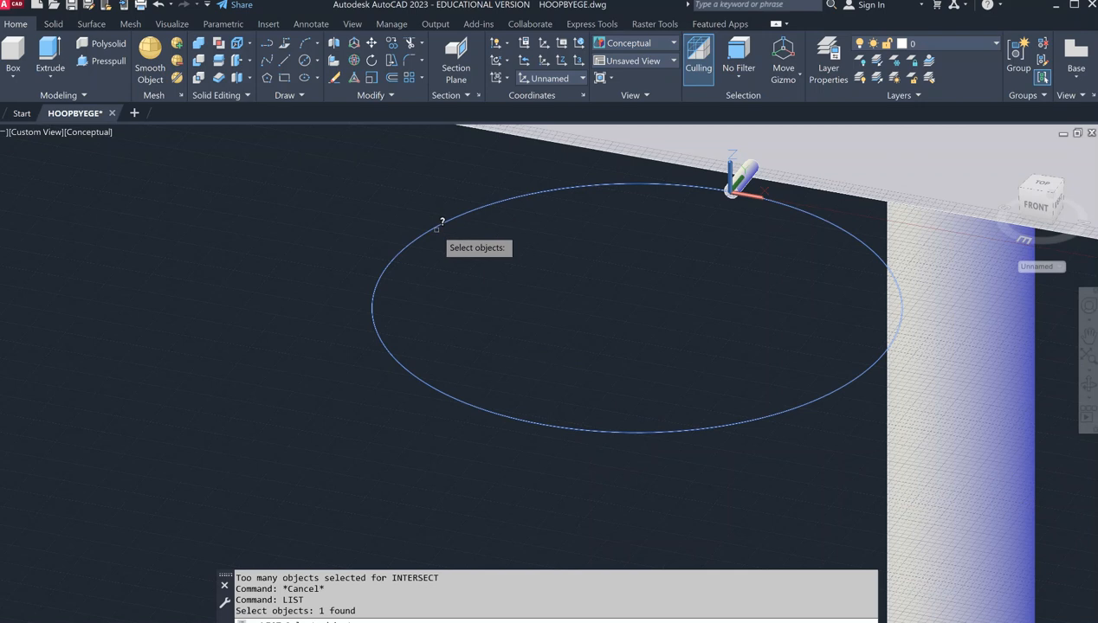
{"action": "key", "text": "Return"}
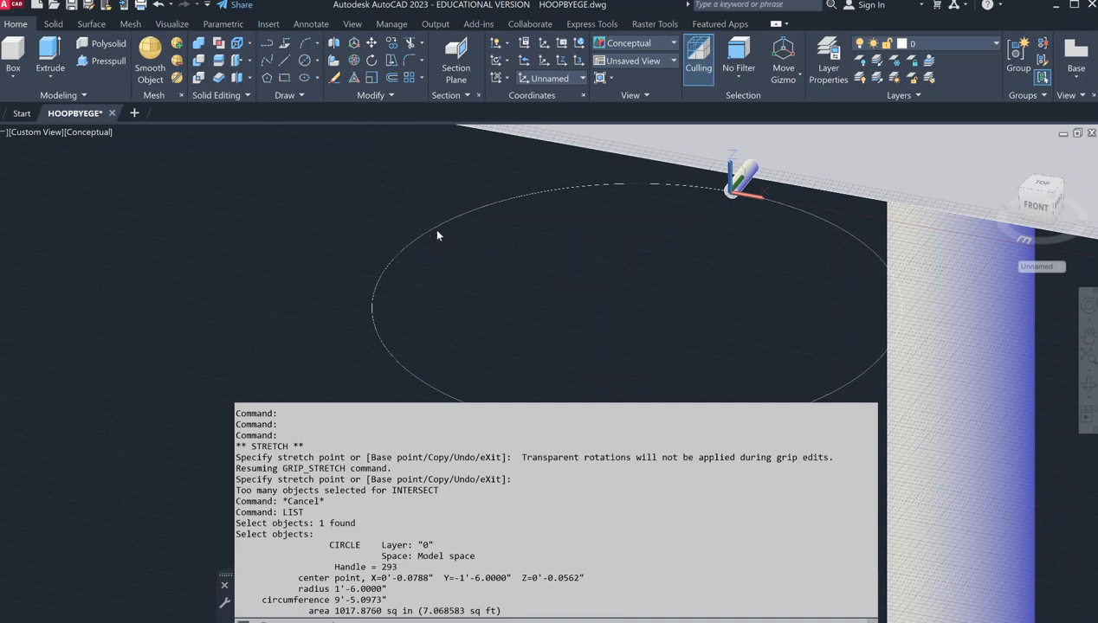
{"action": "key", "text": "Escape"}
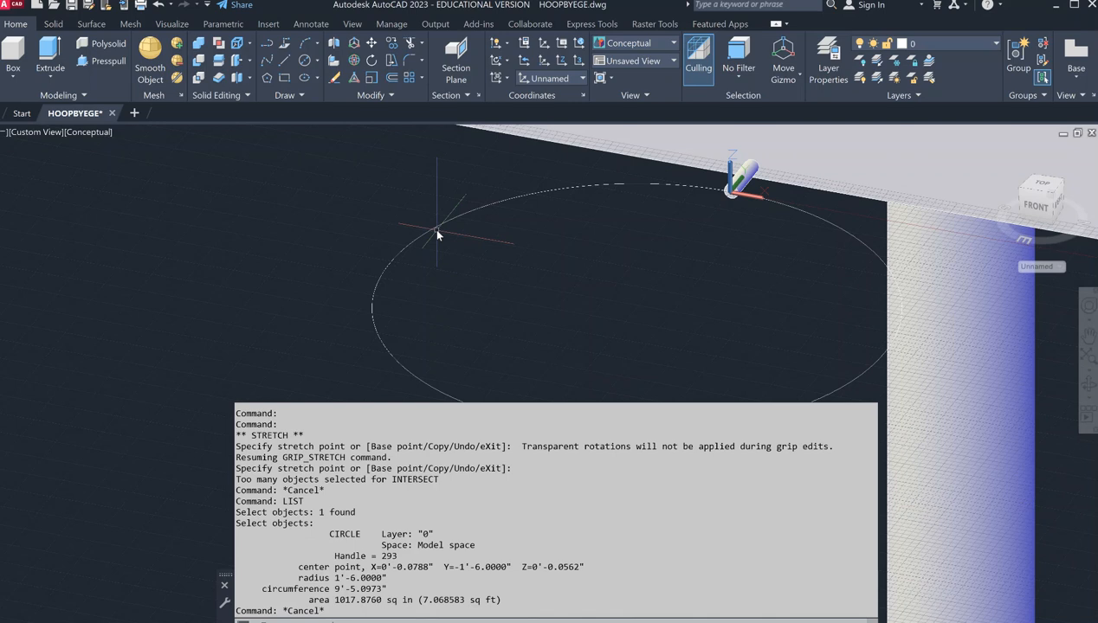
{"action": "key", "text": "Escape"}
{"action": "key", "text": "Escape"}
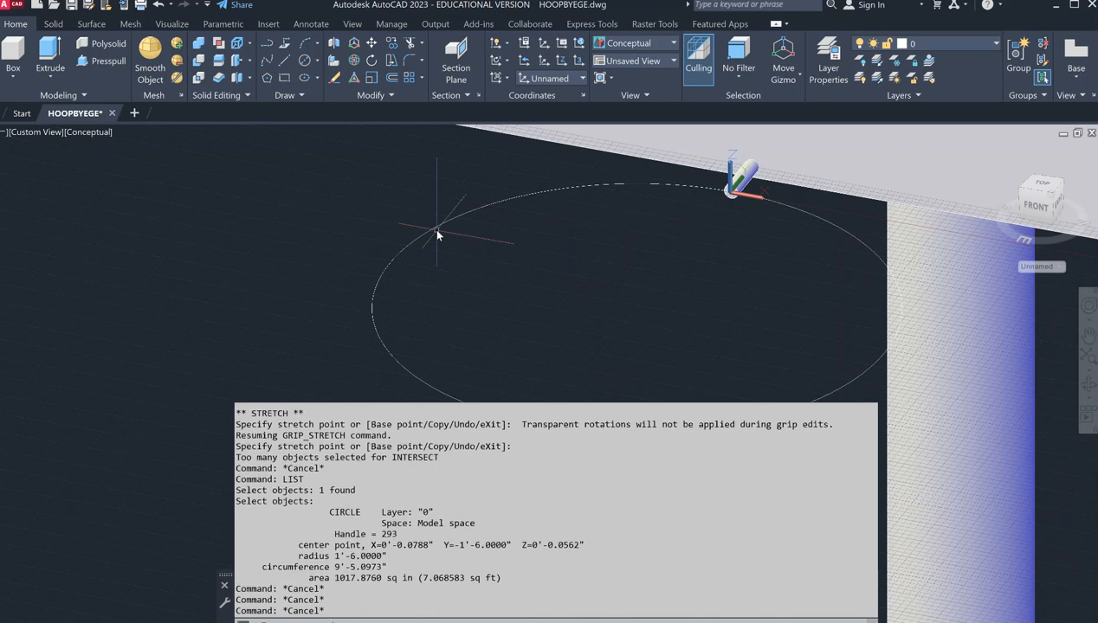
Resize the rim circle to a 9-inch radius by stretching its quadrant grip.
{"action": "left_click", "coordinate": [544, 186]}
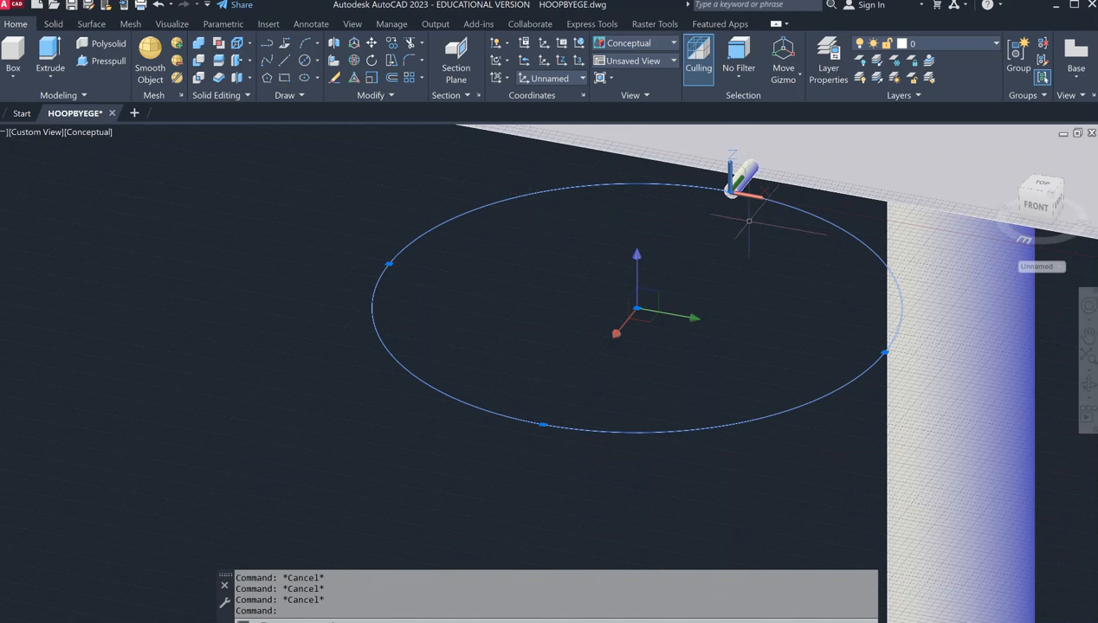
{"action": "left_click", "coordinate": [543, 424]}
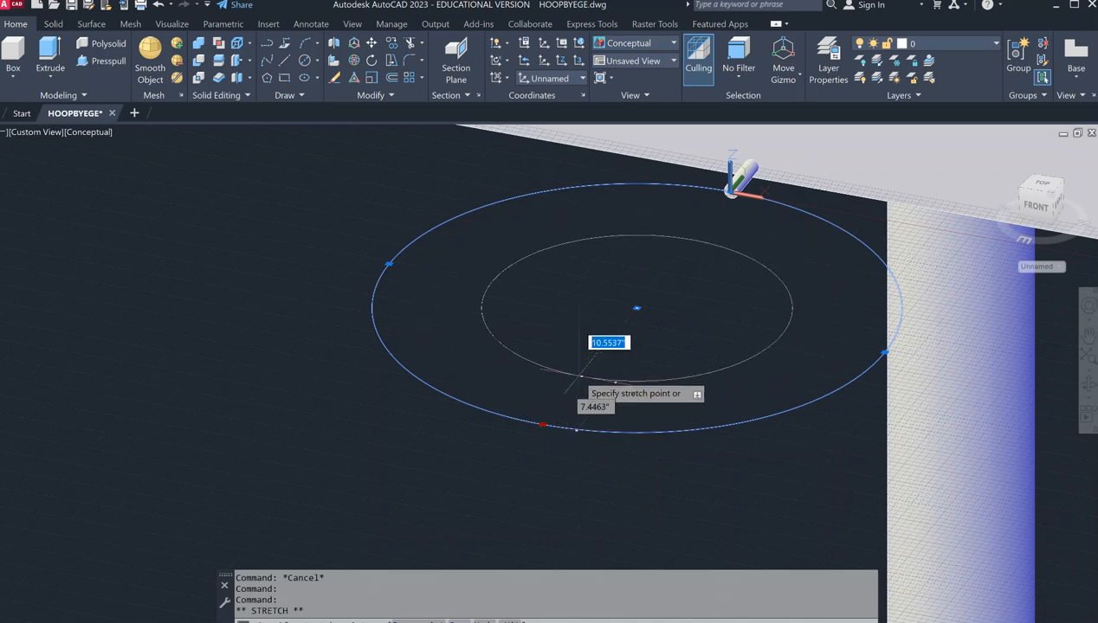
{"action": "type", "text": "9"}
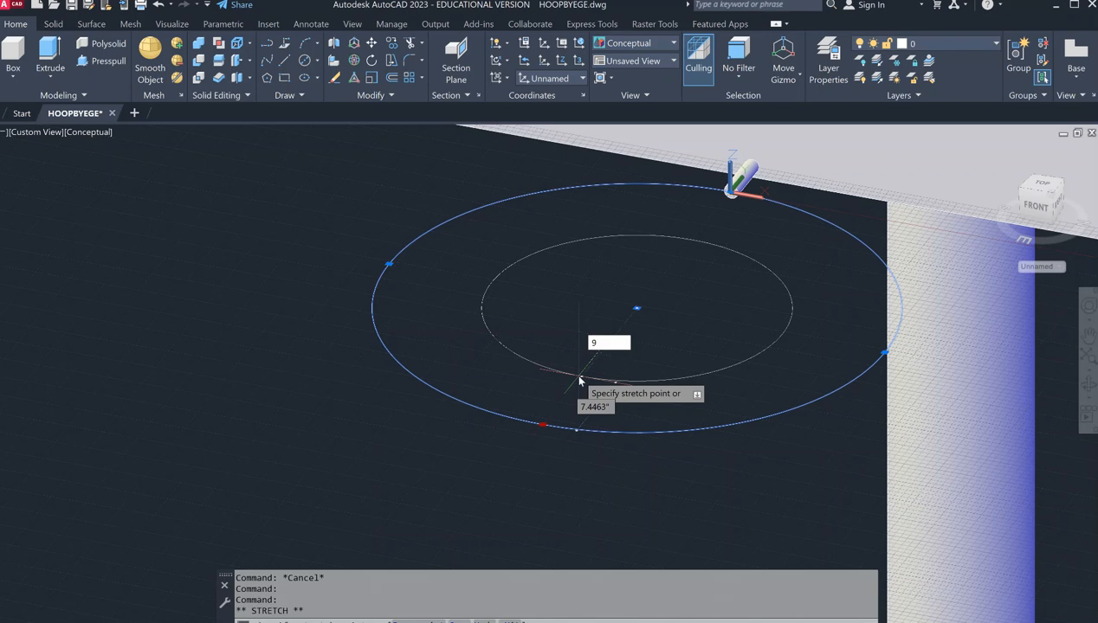
{"action": "key", "text": "Return"}
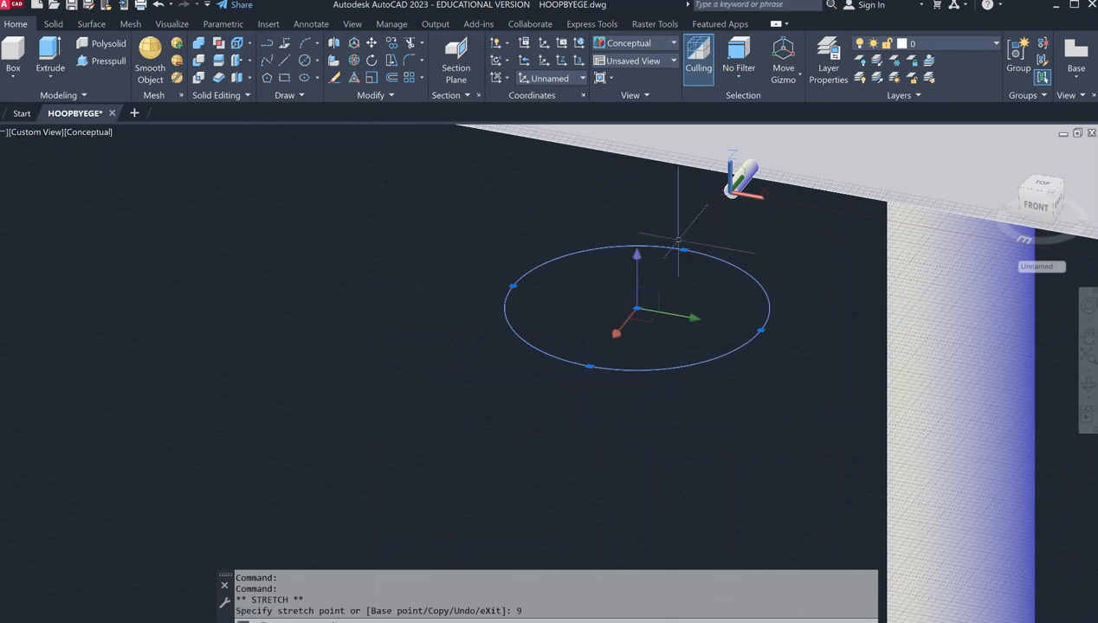
Move the rim circle from its quadrant nearest the rod to the centre of the rod's end face.
{"action": "type", "text": "m"}
{"action": "key", "text": "Return"}
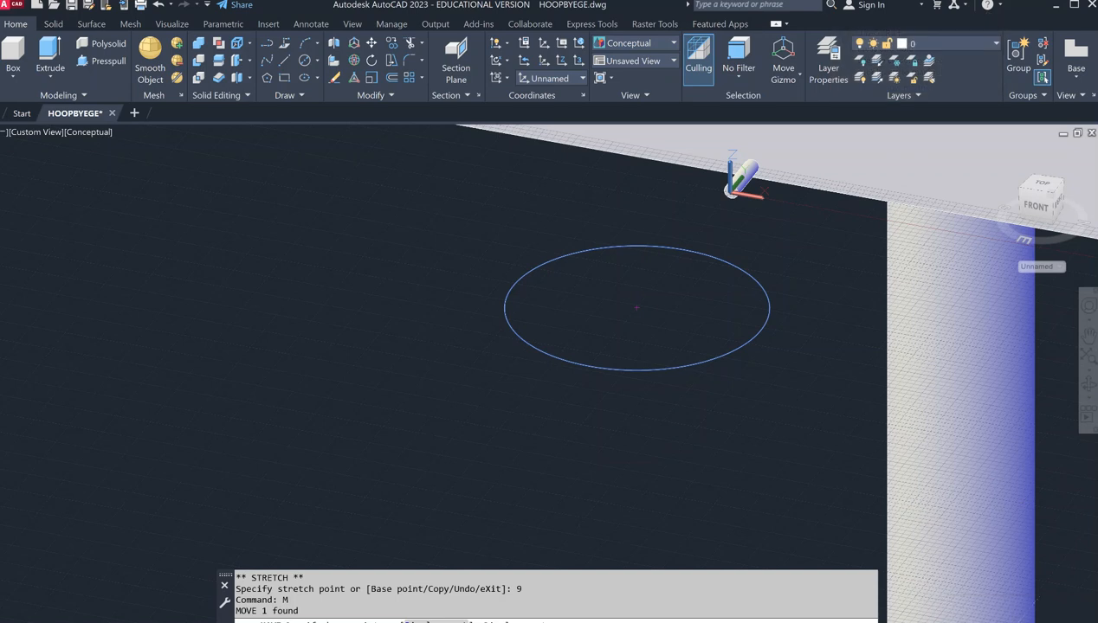
{"action": "right_click", "coordinate": [901, 622]}
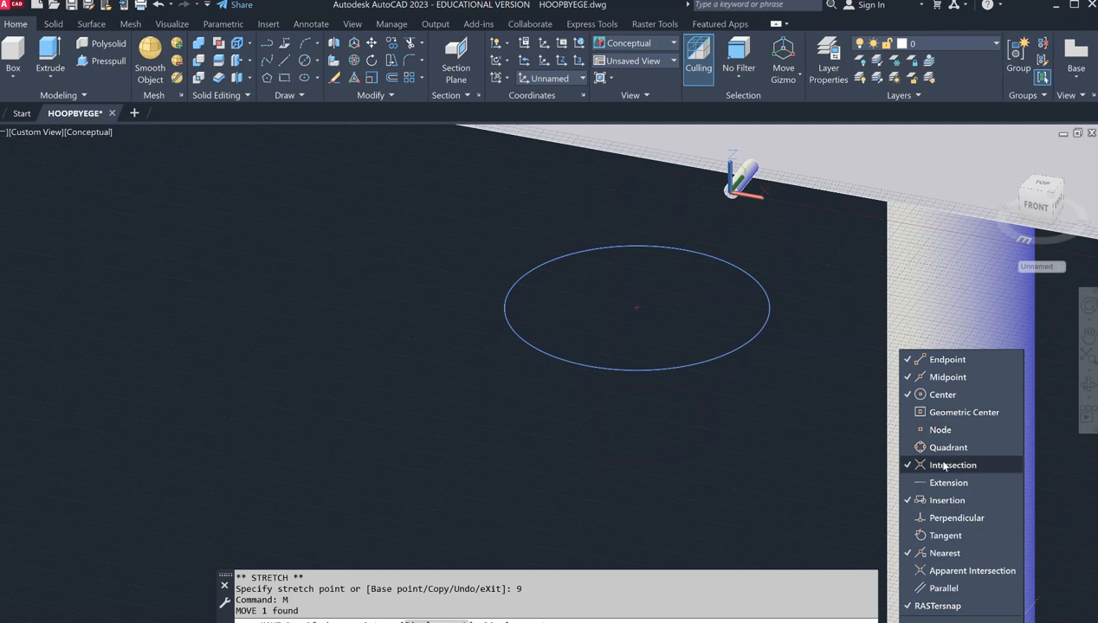
{"action": "left_click", "coordinate": [697, 265]}
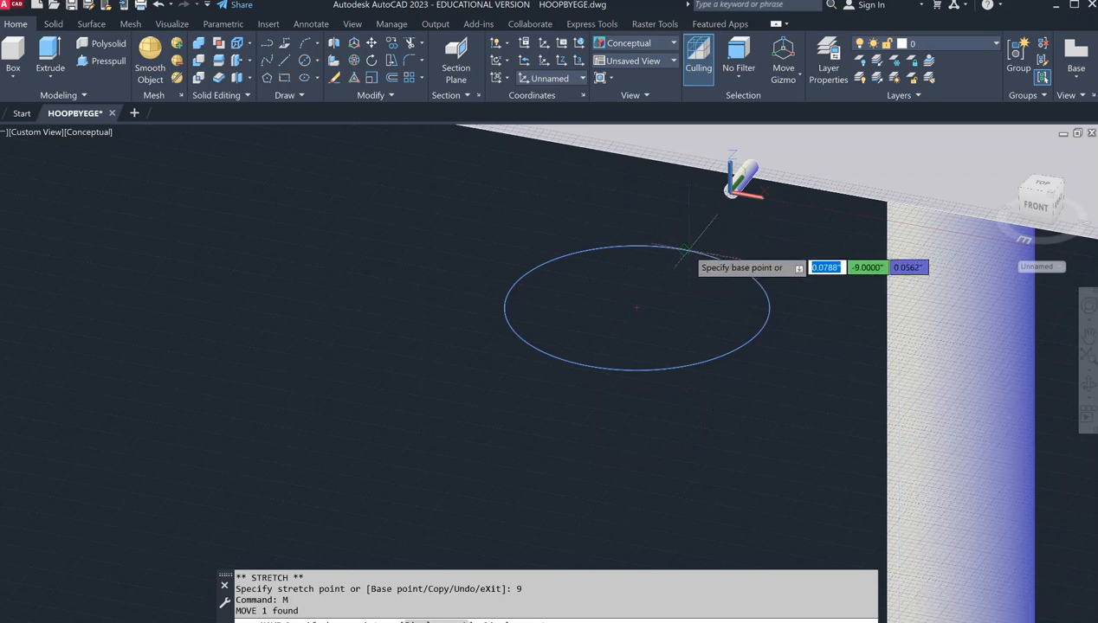
{"action": "left_click", "coordinate": [684, 251]}
{"action": "scroll", "coordinate": [731, 182], "scroll_direction": "up", "scroll_amount": 5}
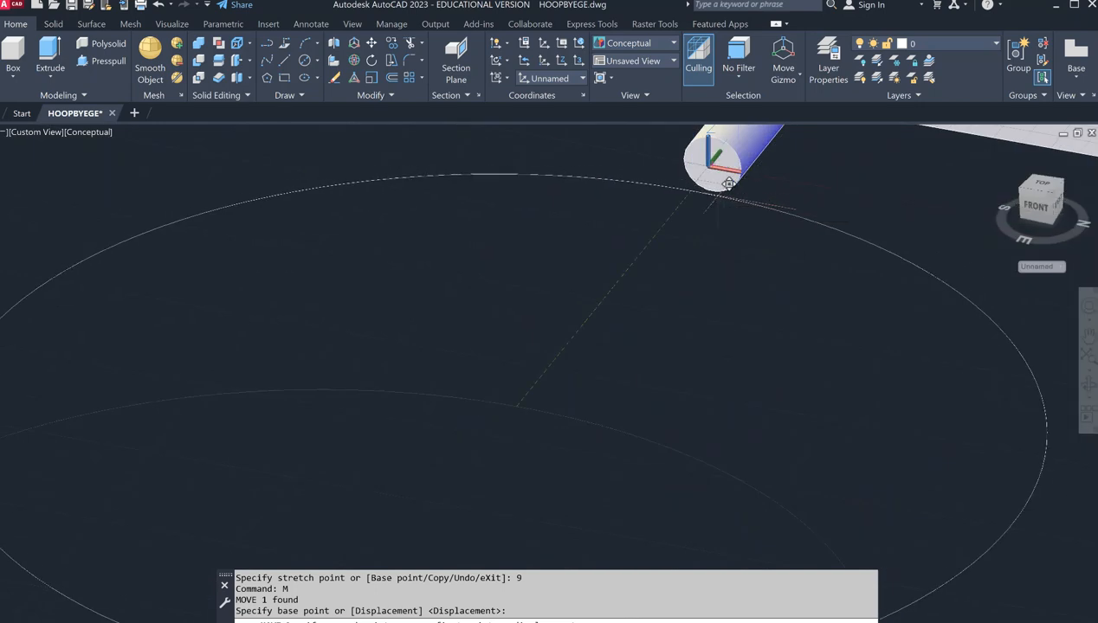
{"action": "middle_click_drag", "start_coordinate": [729, 183], "coordinate": [697, 272]}
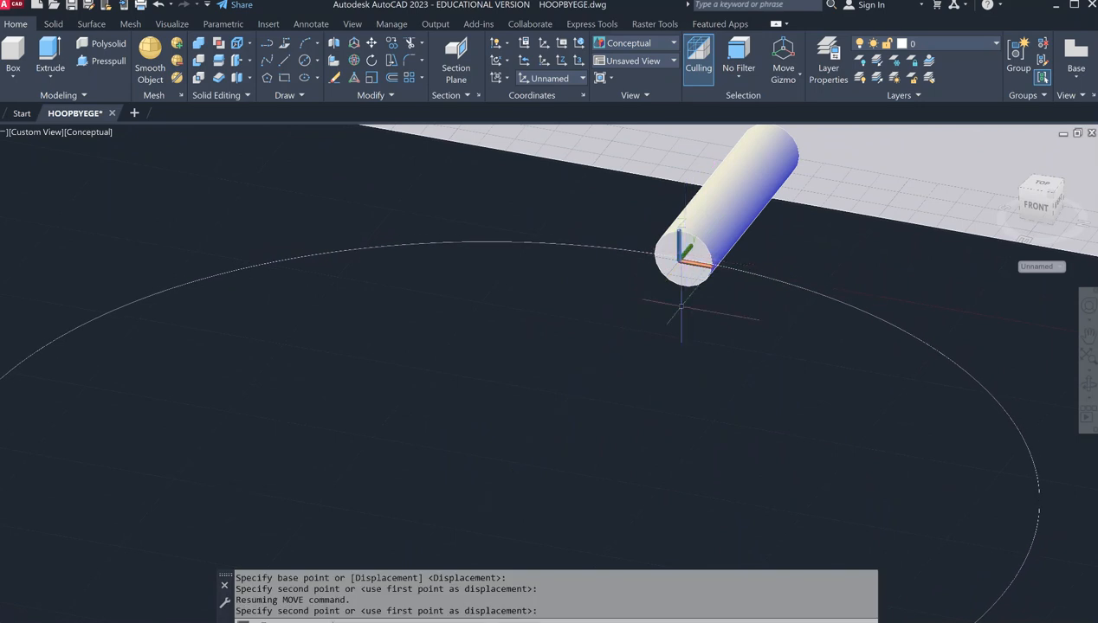
Clear any active command or selection and save the drawing.
{"action": "scroll", "coordinate": [697, 339], "scroll_direction": "down", "scroll_amount": 2}
{"action": "scroll", "coordinate": [719, 321], "scroll_direction": "down", "scroll_amount": 5}
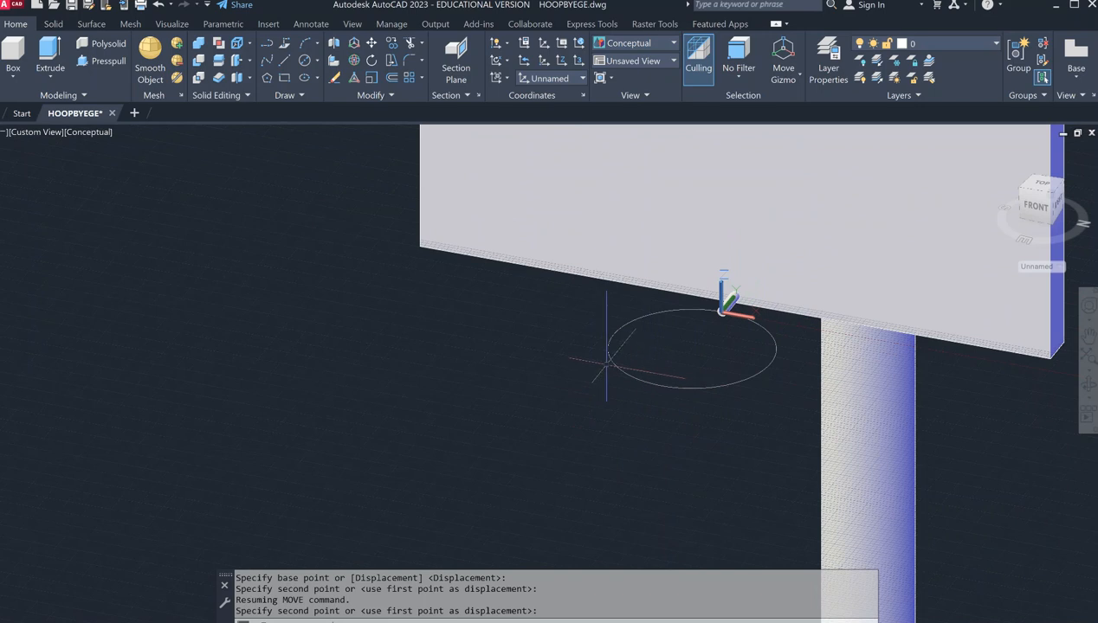
{"action": "middle_click_drag", "start_coordinate": [607, 366], "coordinate": [494, 388]}
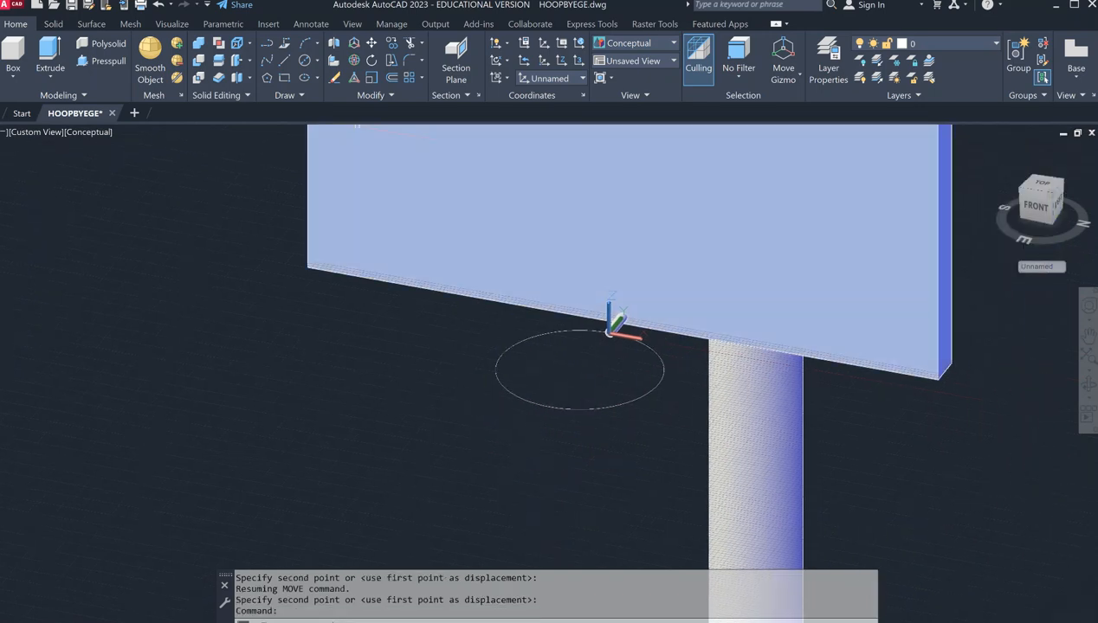
{"action": "key", "text": "Escape"}
{"action": "key", "text": "Escape"}
{"action": "key", "text": "ctrl+s"}
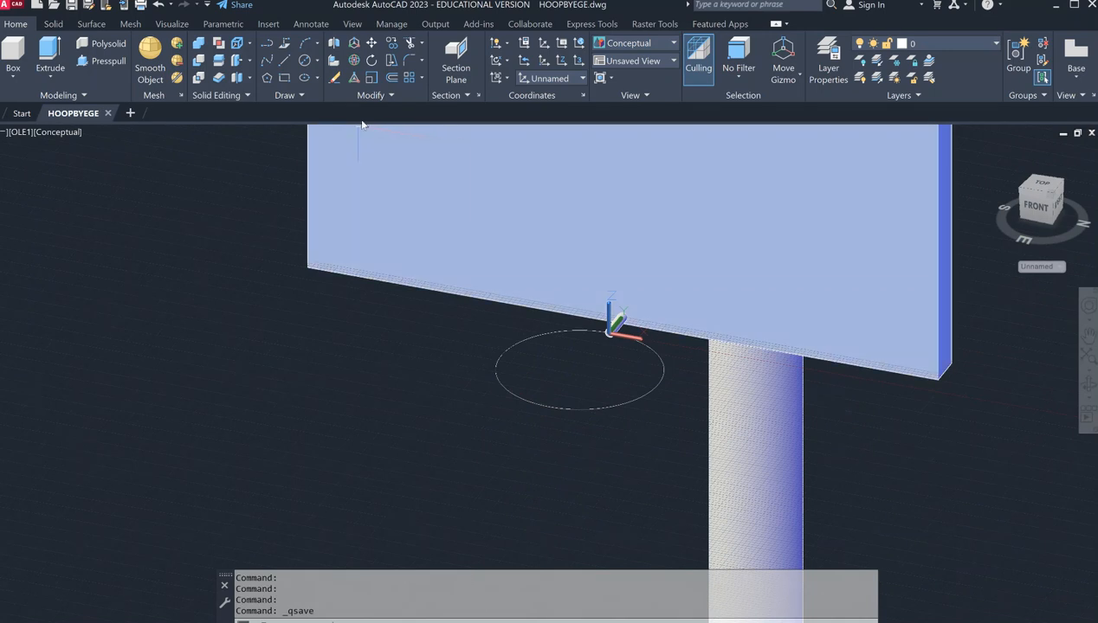
List the moved rim circle's properties to verify its radius and position, and dismiss the listing.
{"action": "type", "text": "LIST"}
{"action": "key", "text": "Return"}
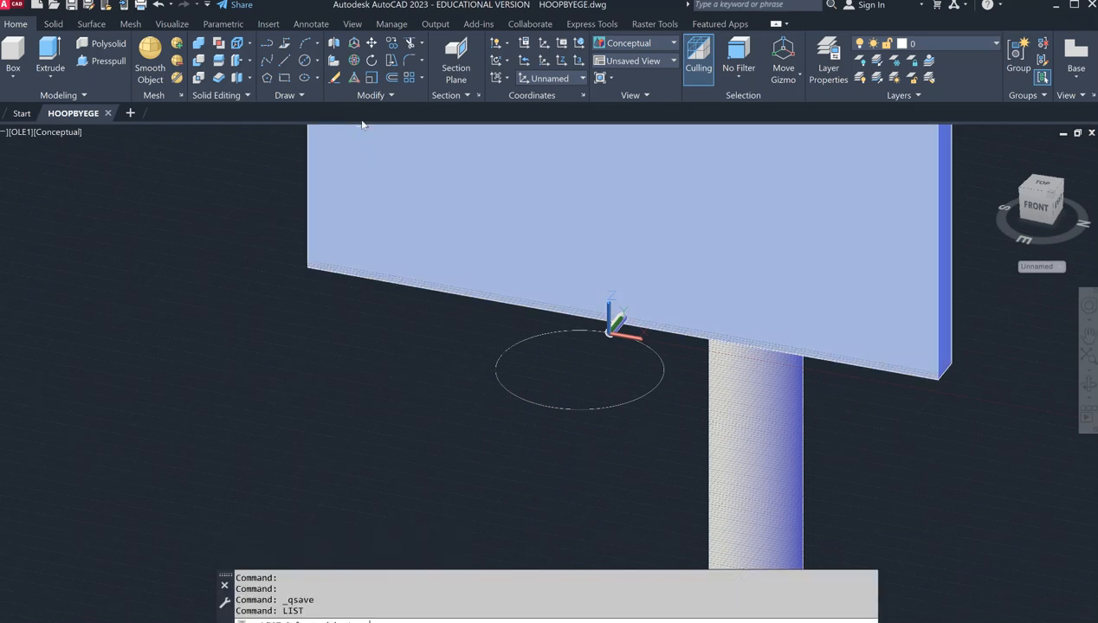
{"action": "left_click", "coordinate": [548, 333]}
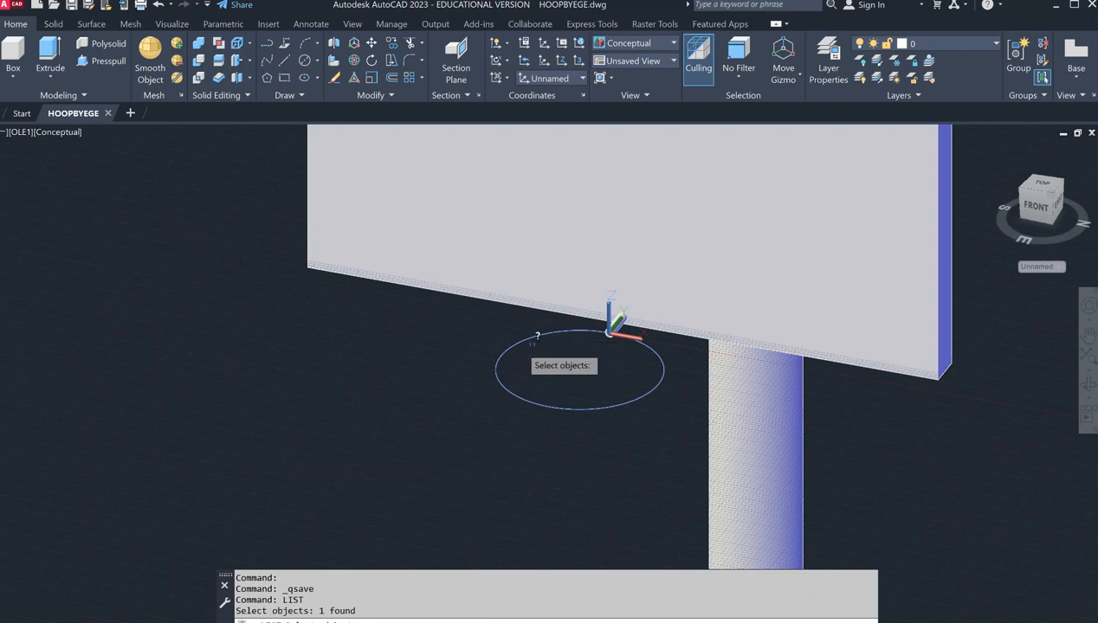
{"action": "key", "text": "Return"}
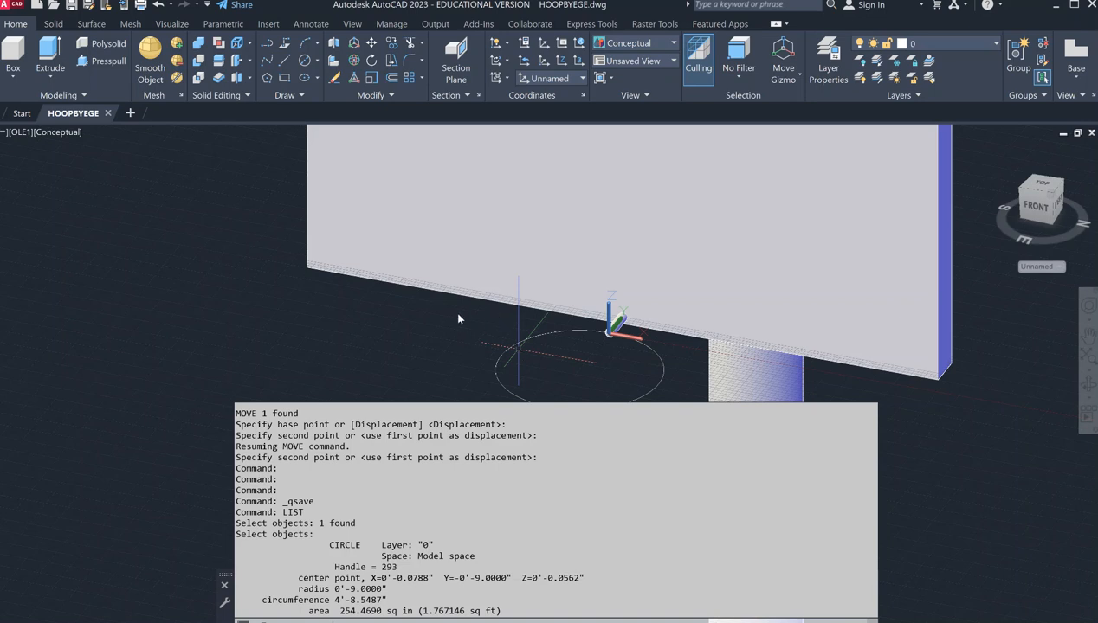
{"action": "key", "text": "Escape"}
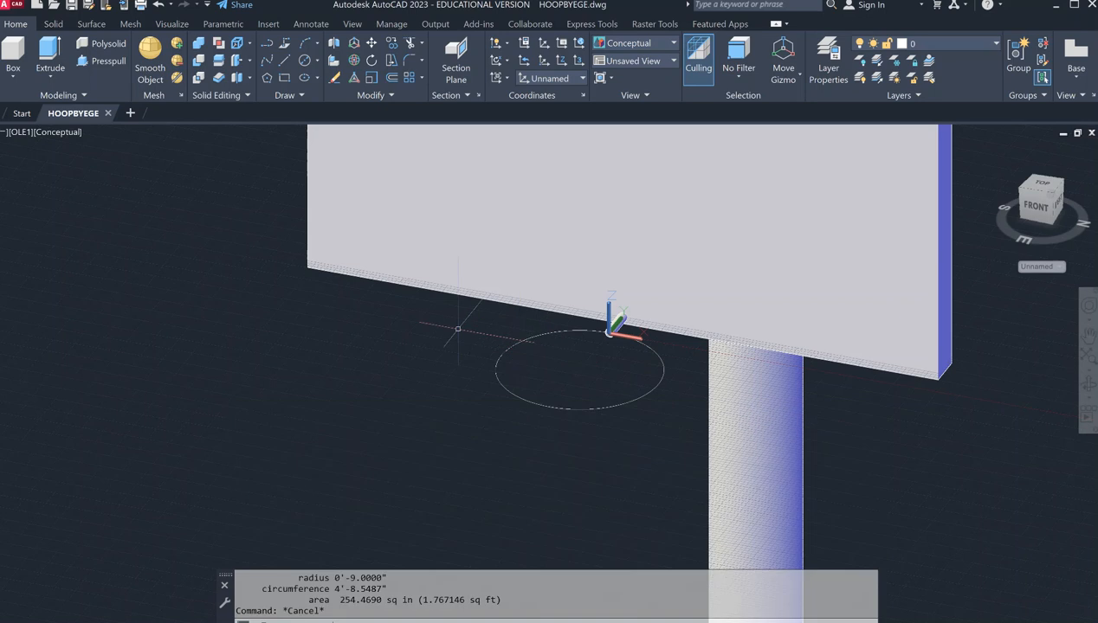
{"action": "scroll", "coordinate": [588, 372], "scroll_direction": "up", "scroll_amount": 2}
{"action": "middle_click_drag", "start_coordinate": [595, 355], "coordinate": [543, 384]}
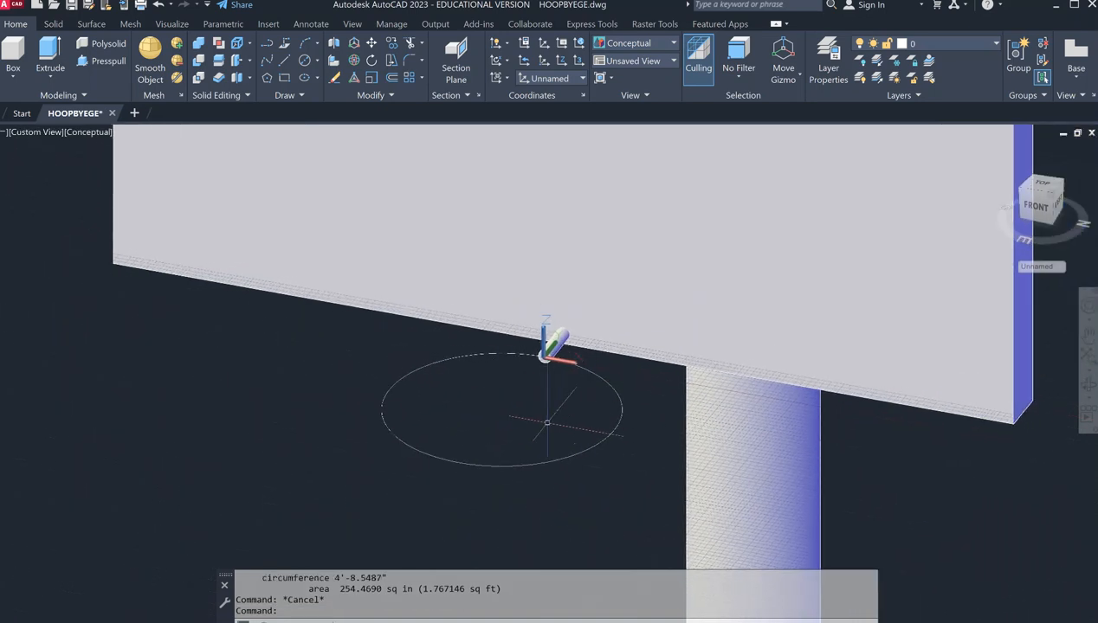
{"action": "scroll", "coordinate": [547, 364], "scroll_direction": "up", "scroll_amount": 4}
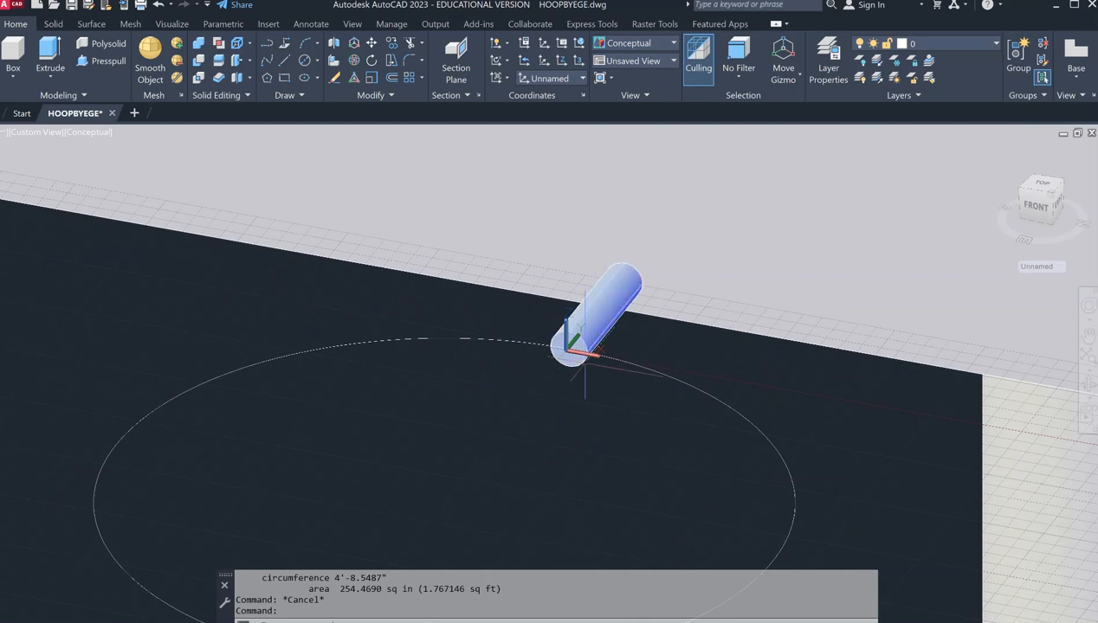
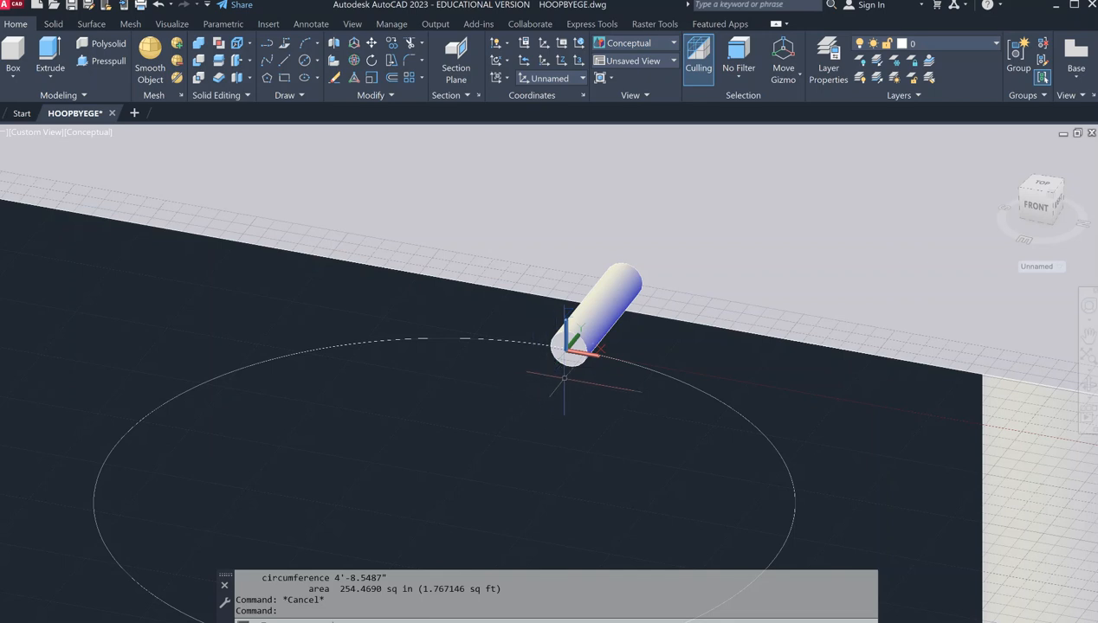
Rotate the UCS 90 degrees about its X axis and 90 degrees about its Y axis.
{"action": "type", "text": "ucs"}
{"action": "key", "text": "Return"}
{"action": "type", "text": "x"}
{"action": "key", "text": "Return"}
{"action": "key", "text": "Return"}
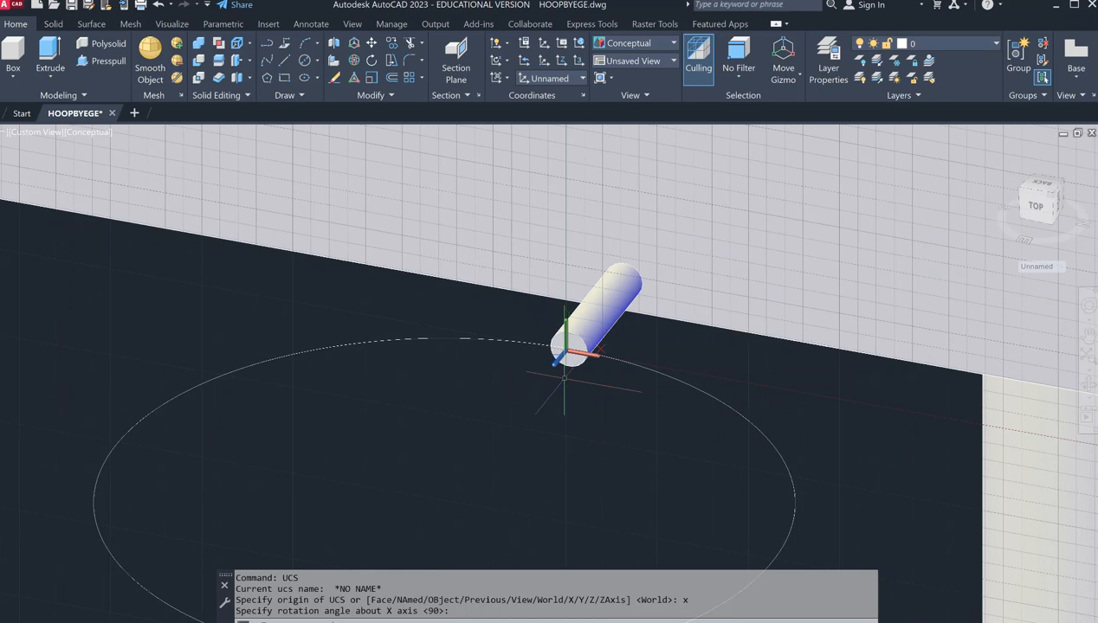
{"action": "key", "text": "Return"}
{"action": "key", "text": "Return"}
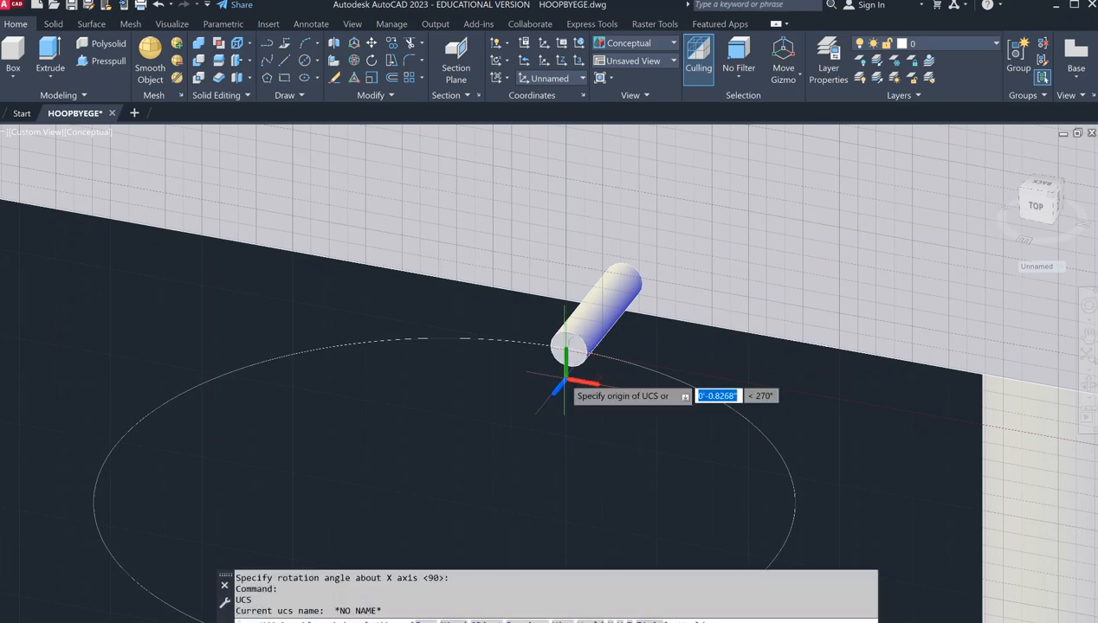
{"action": "type", "text": "y"}
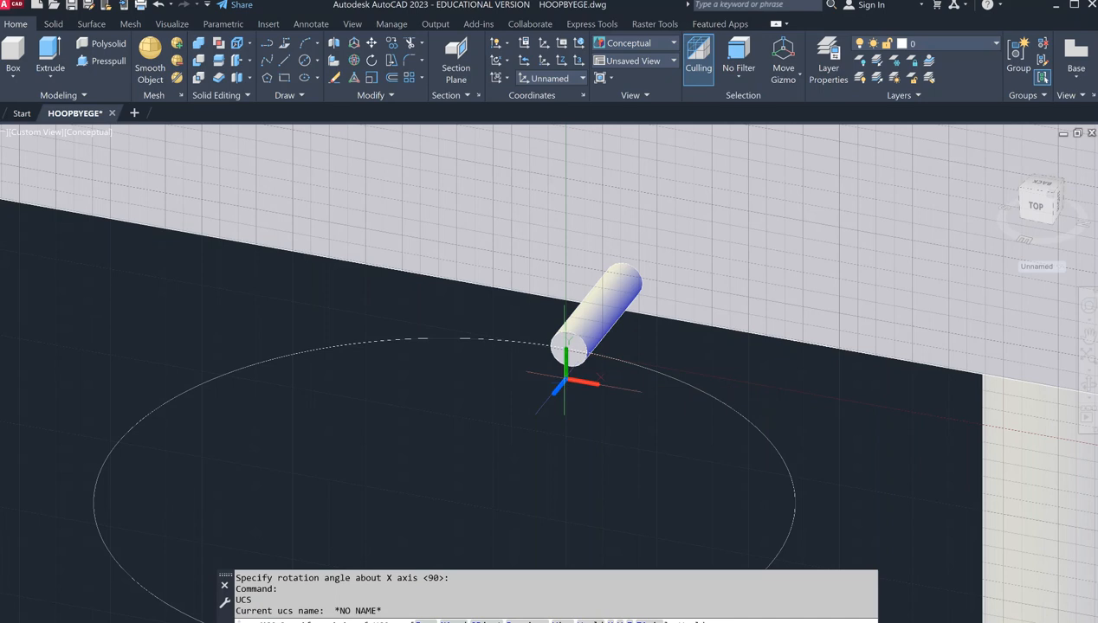
{"action": "key", "text": "Return"}
{"action": "key", "text": "Return"}
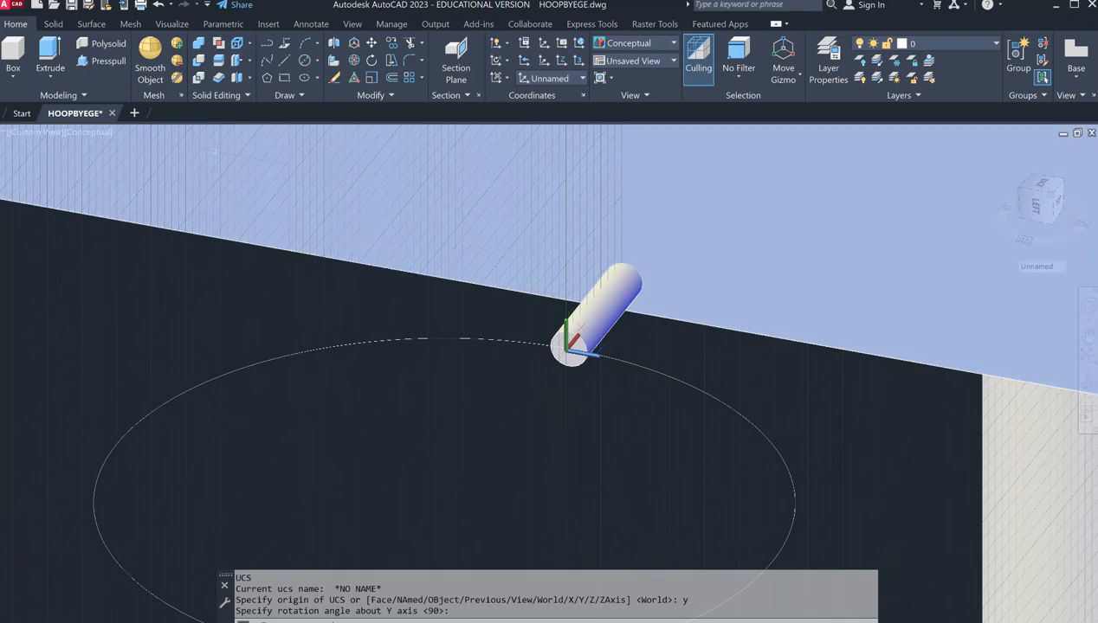
{"action": "left_click", "coordinate": [302, 60]}
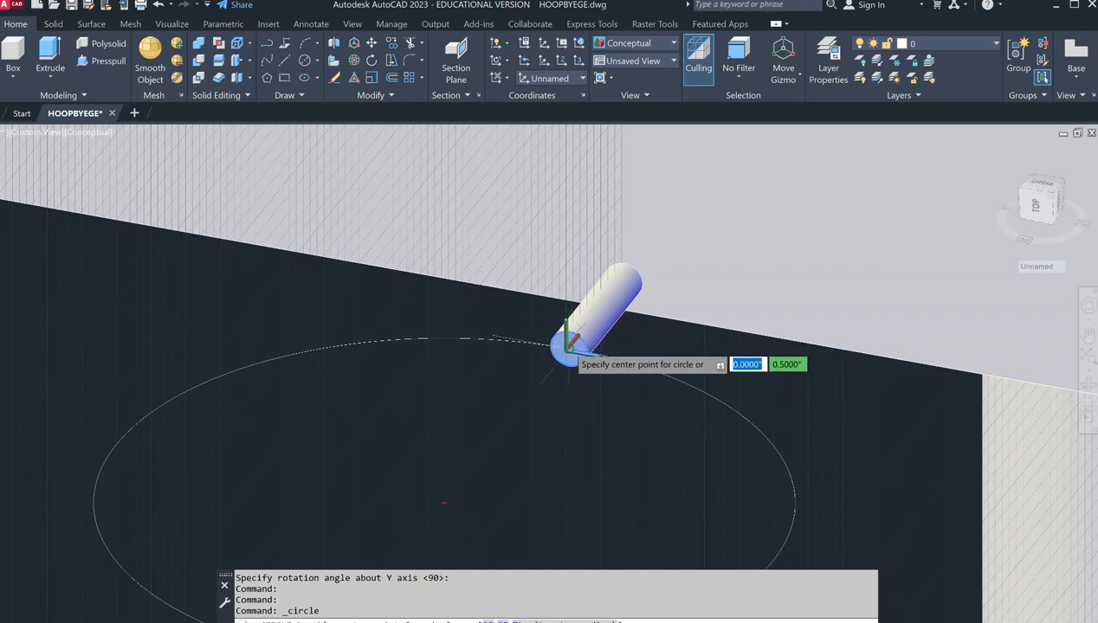
{"action": "left_click", "coordinate": [569, 347]}
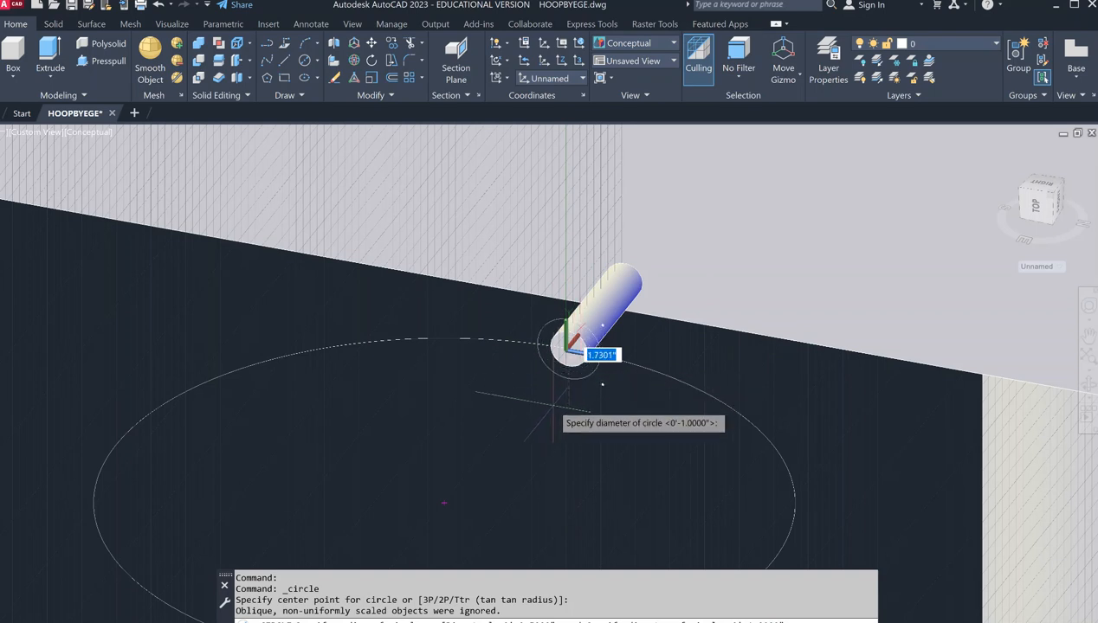
{"action": "key", "text": "Escape"}
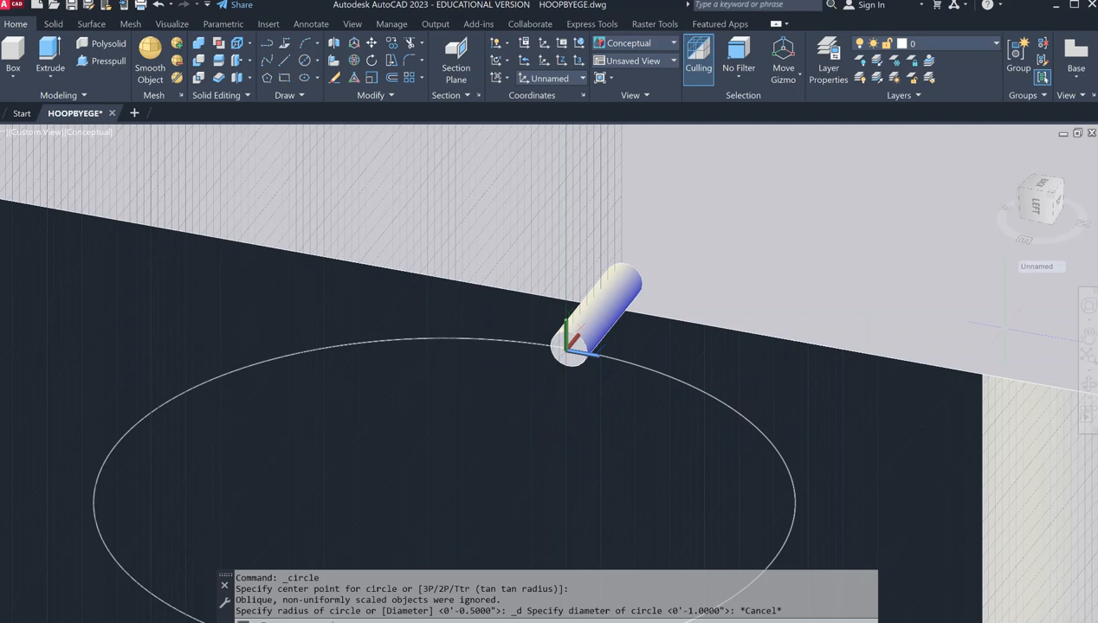
{"action": "left_click_drag", "start_coordinate": [1046, 216], "coordinate": [1040, 213]}
{"action": "scroll", "coordinate": [828, 329], "scroll_direction": "up", "scroll_amount": 3}
{"action": "scroll", "coordinate": [828, 329], "scroll_direction": "down", "scroll_amount": 8}
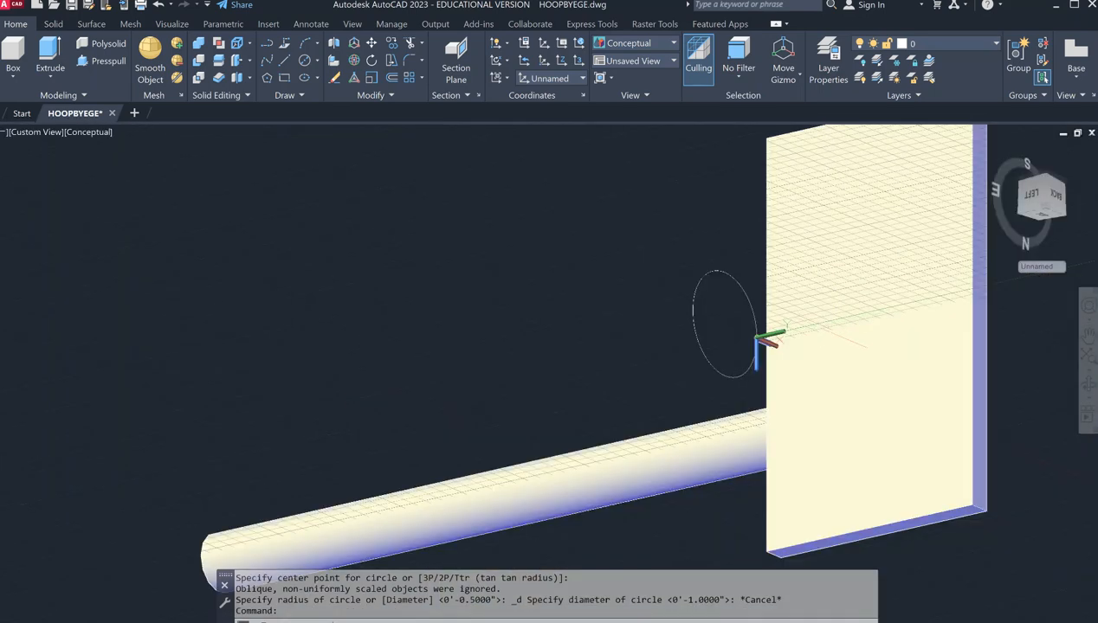
{"action": "key", "text": "Escape"}
{"action": "key", "text": "Escape"}
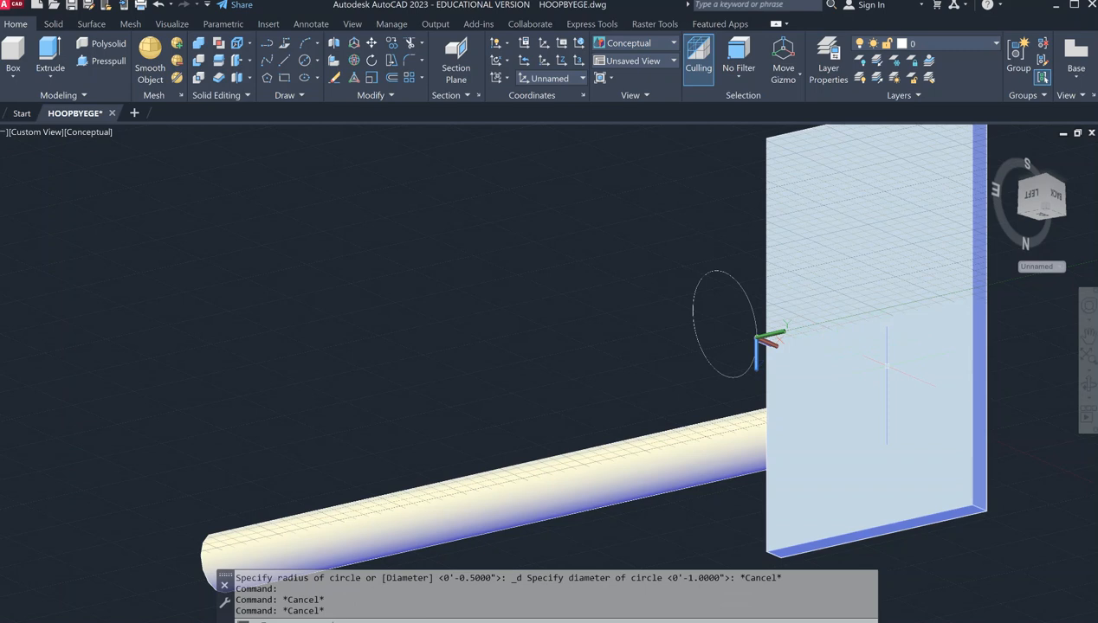
{"action": "type", "text": "z"}
{"action": "key", "text": "Return"}
{"action": "type", "text": "p"}
{"action": "key", "text": "Return"}
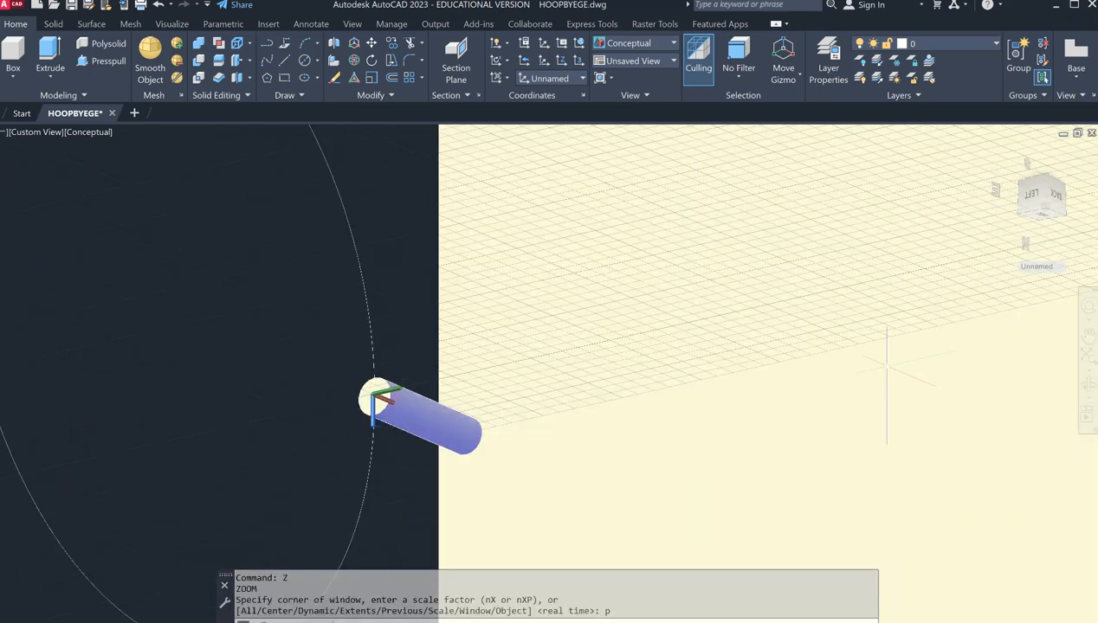
{"action": "key", "text": "Return"}
{"action": "type", "text": "p"}
{"action": "key", "text": "Return"}
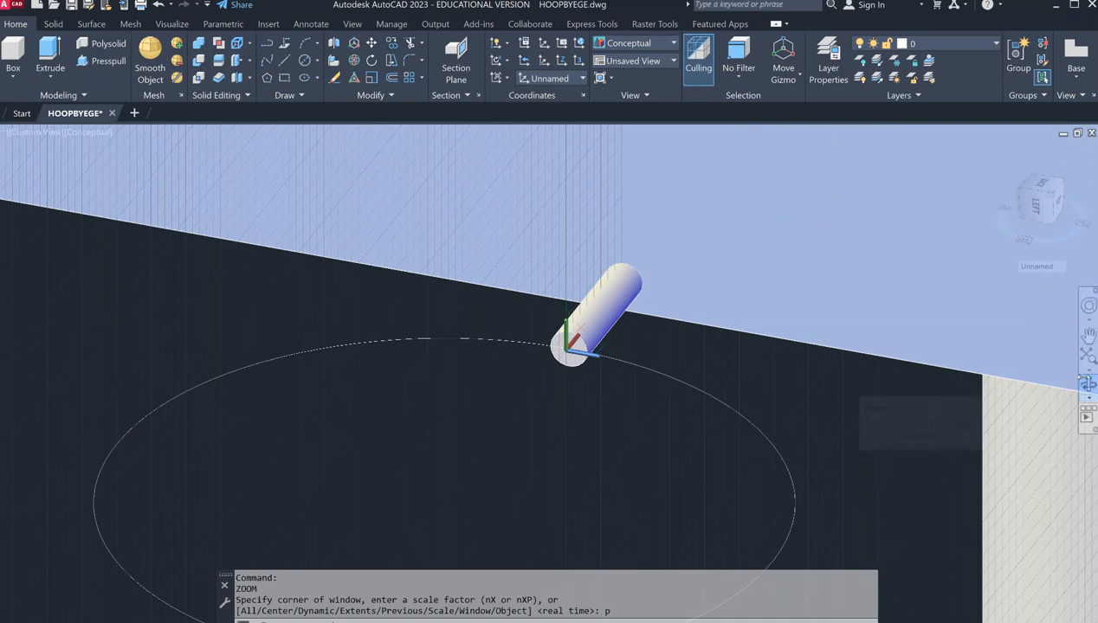
Draw a circle 1 inch in diameter in the empty space just above the rim-side end of the connecting rod.
{"action": "left_click", "coordinate": [1088, 384]}
{"action": "left_click_drag", "start_coordinate": [688, 409], "coordinate": [486, 372]}
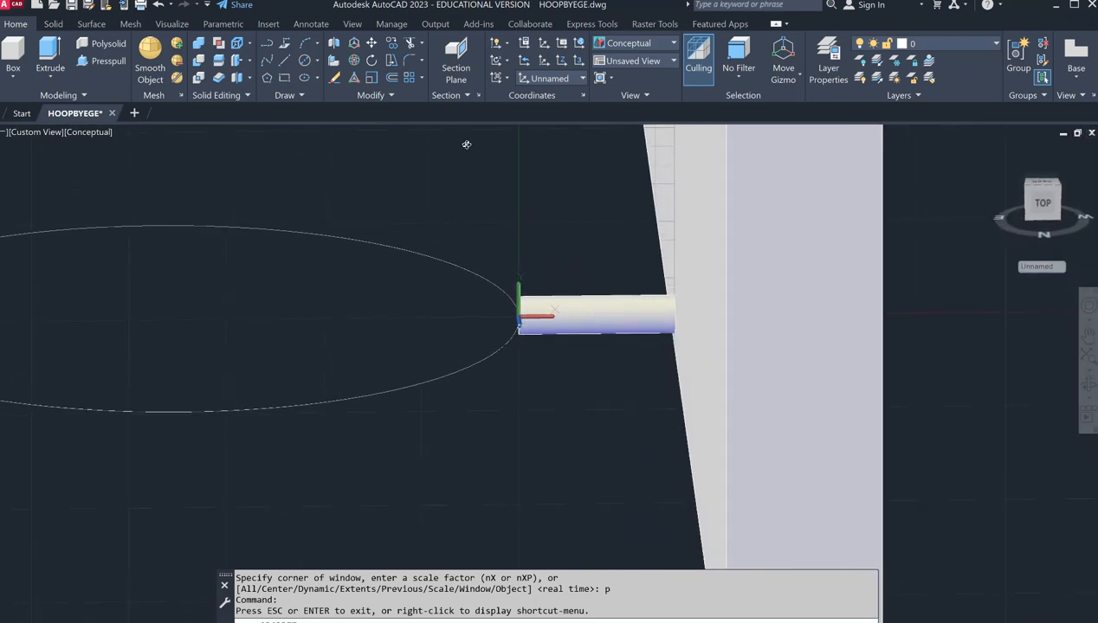
{"action": "left_click", "coordinate": [305, 62]}
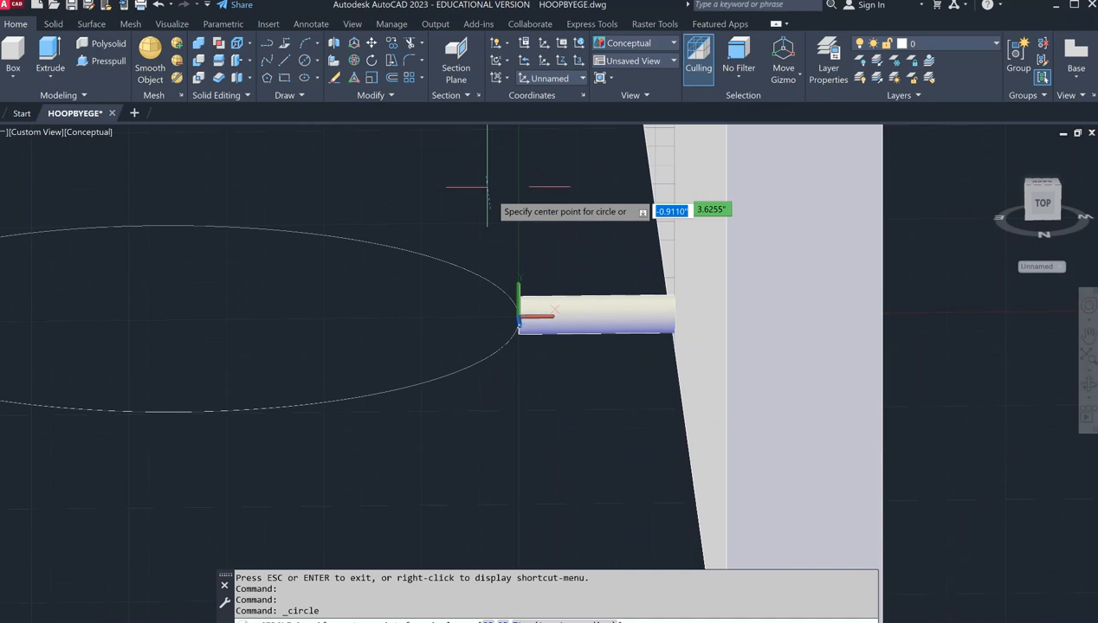
{"action": "left_click", "coordinate": [531, 280]}
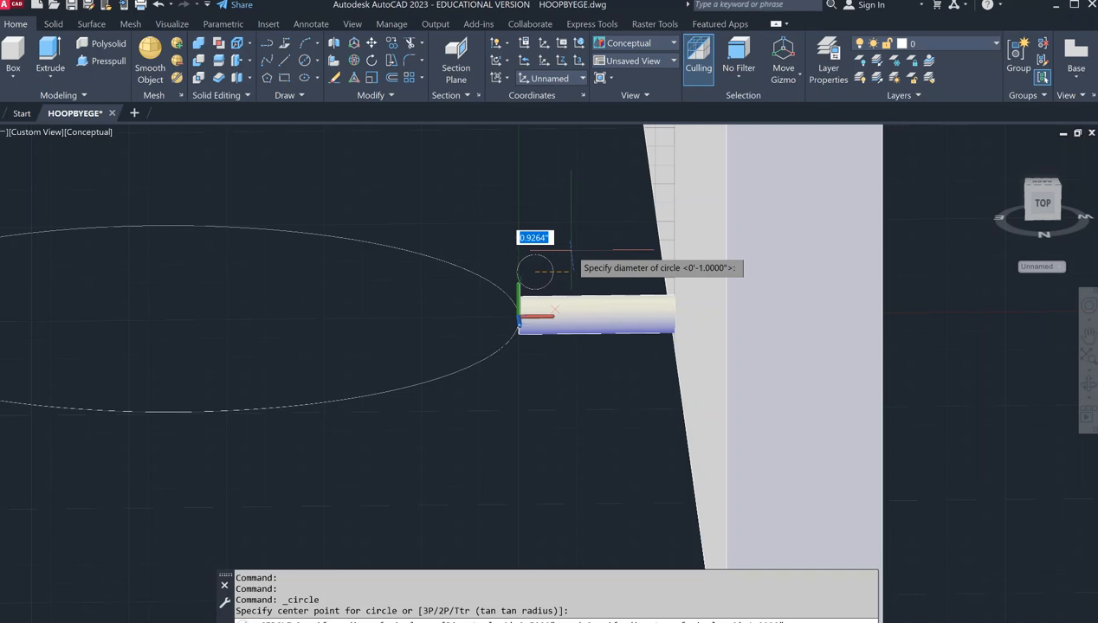
{"action": "type", "text": "1"}
{"action": "key", "text": "Return"}
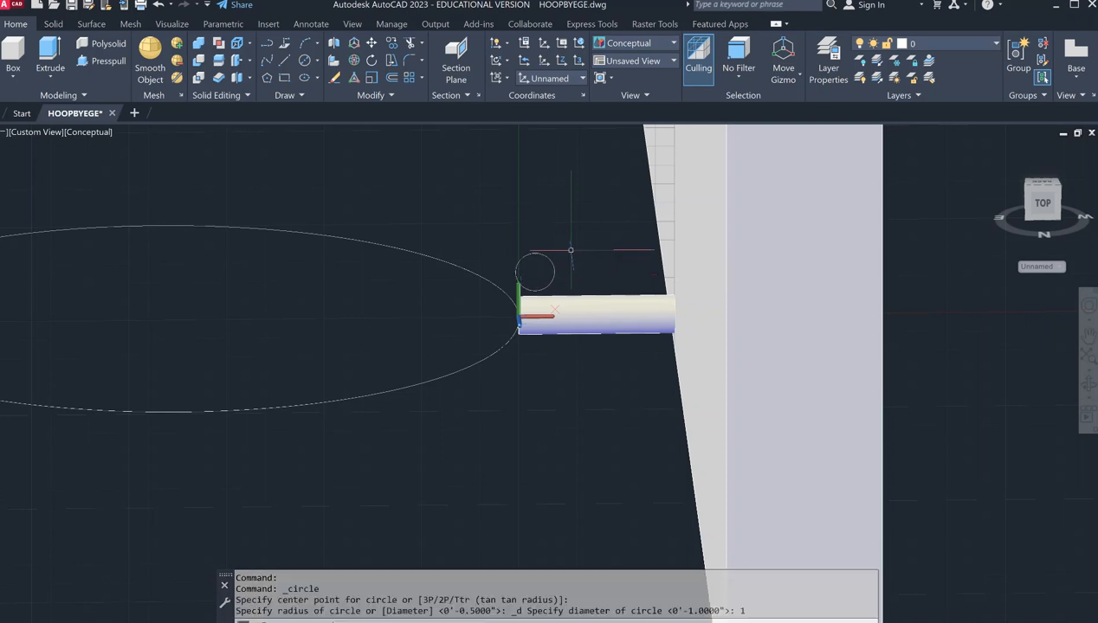
Move the small circle by its centre onto the UCS origin at the rod's end, with Ortho off.
{"action": "type", "text": "m"}
{"action": "key", "text": "Return"}
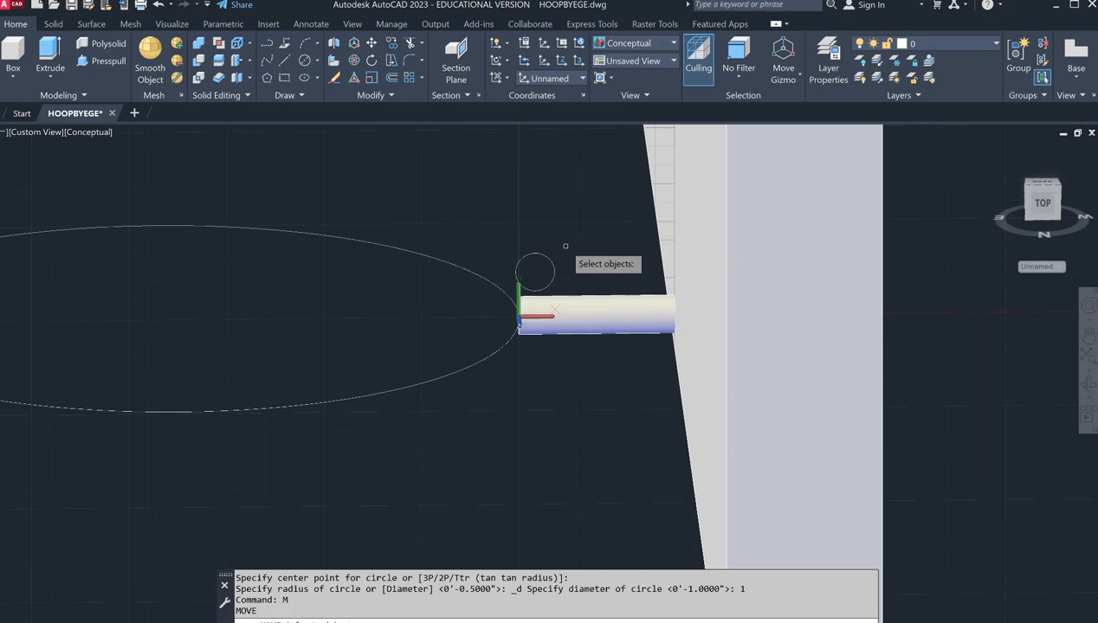
{"action": "left_click", "coordinate": [549, 262]}
{"action": "key", "text": "Return"}
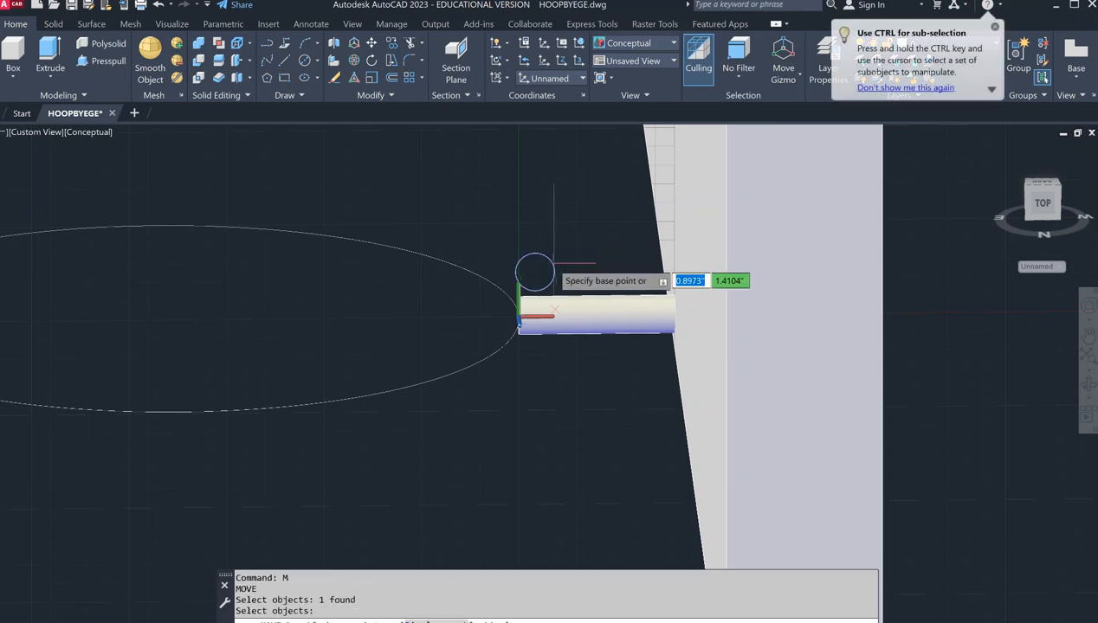
{"action": "left_click", "coordinate": [546, 258]}
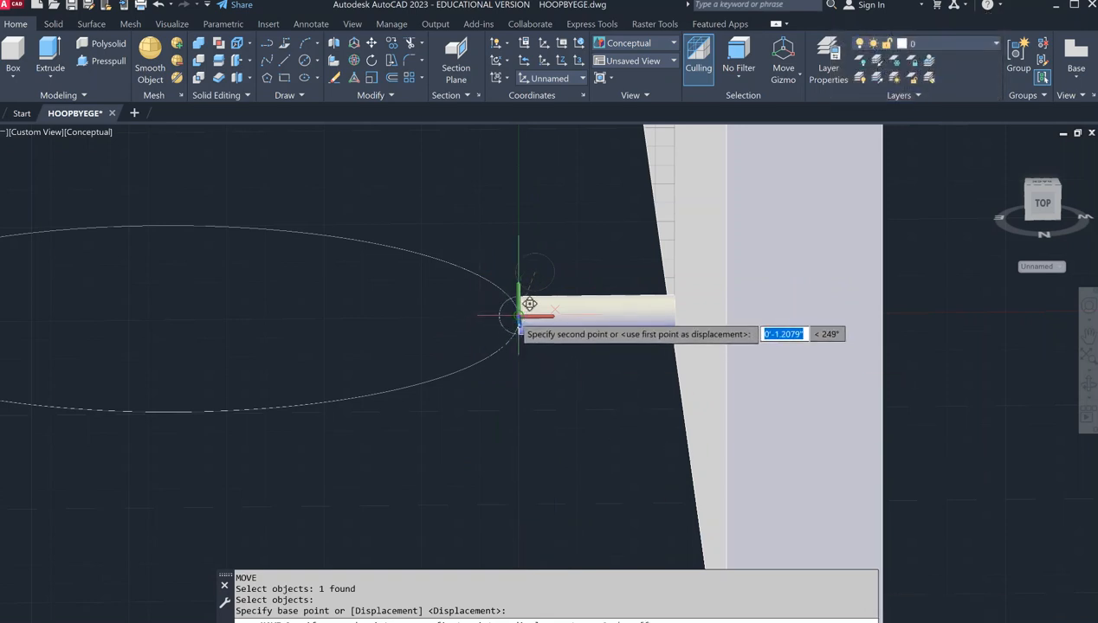
{"action": "key", "text": "F8"}
{"action": "left_click", "coordinate": [527, 307]}
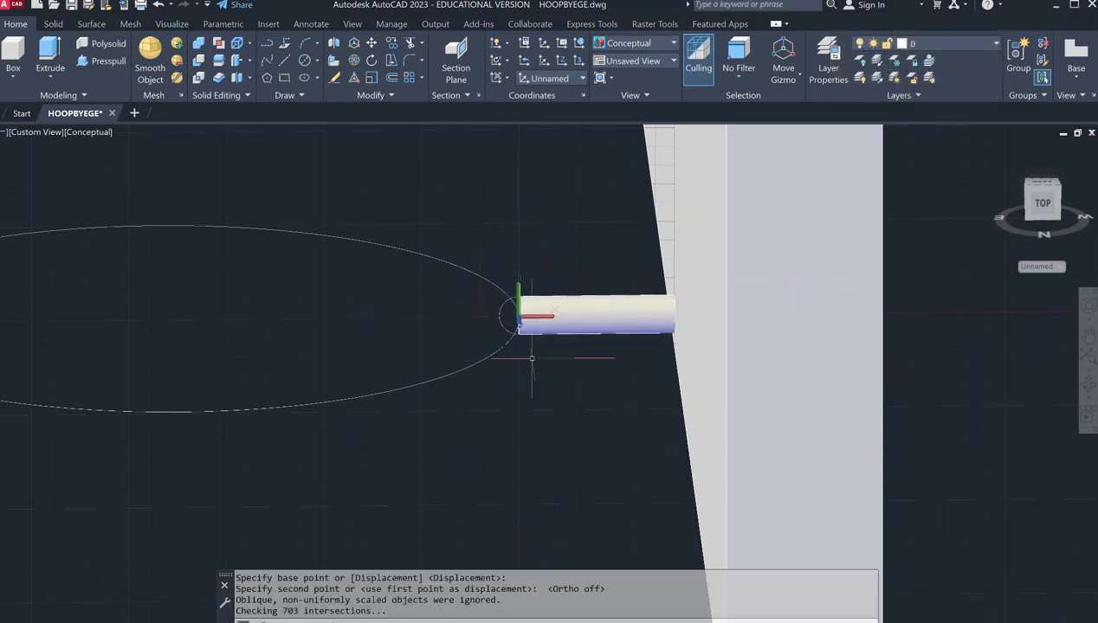
Extrude the small circle along the large circle as its path to form the solid rim, and save the drawing.
{"action": "scroll", "coordinate": [506, 427], "scroll_direction": "up", "scroll_amount": 2}
{"action": "middle_click_drag", "start_coordinate": [505, 427], "coordinate": [697, 484]}
{"action": "scroll", "coordinate": [679, 391], "scroll_direction": "down", "scroll_amount": 4}
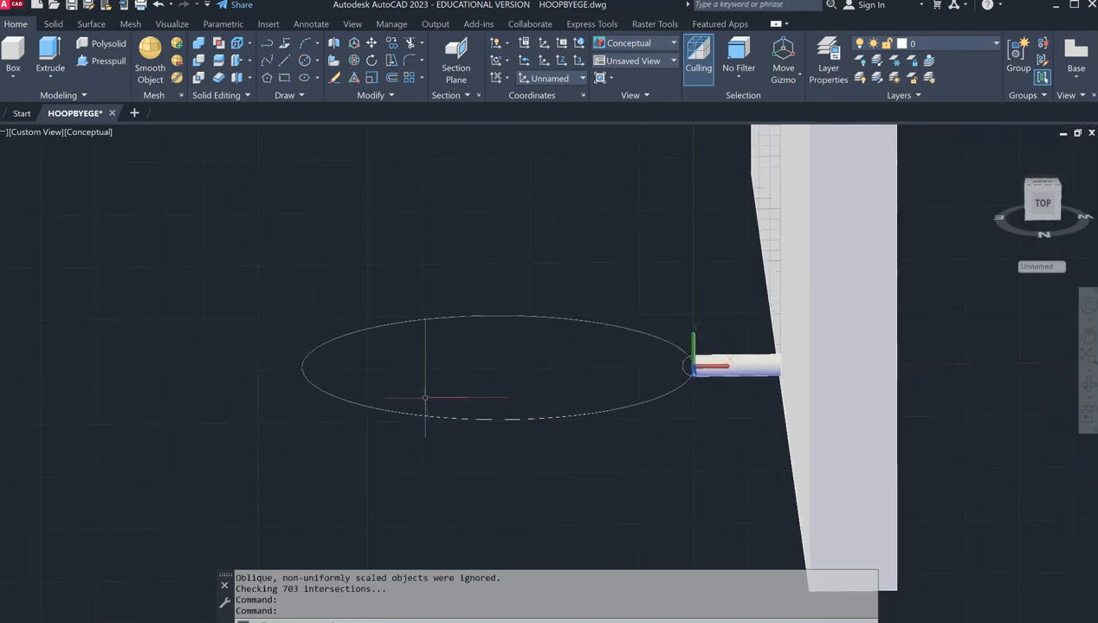
{"action": "left_click", "coordinate": [50, 74]}
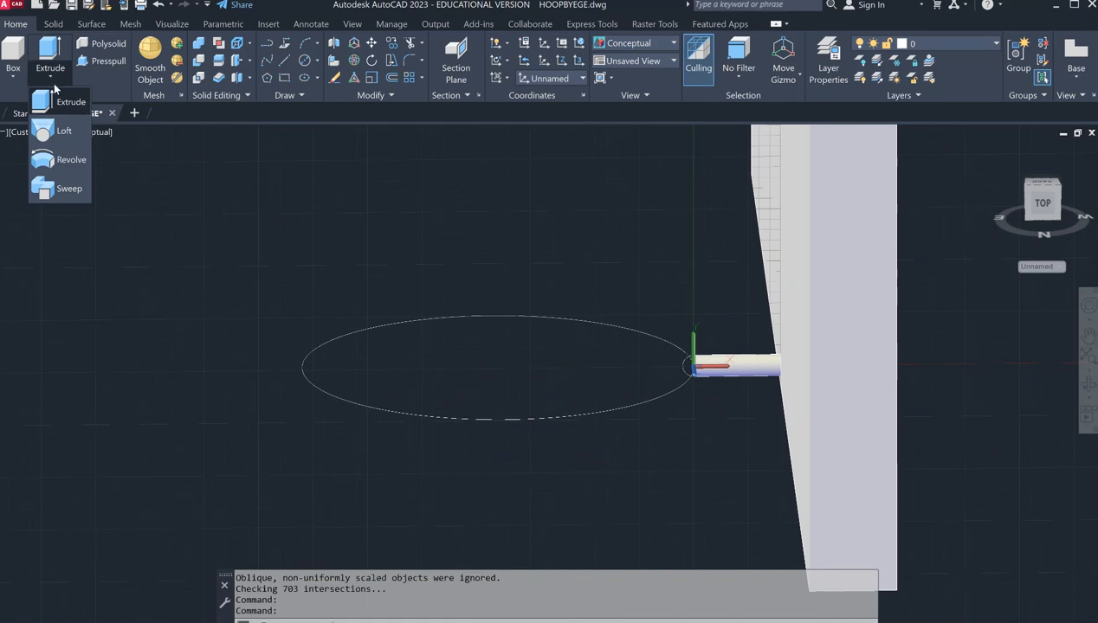
{"action": "left_click", "coordinate": [51, 103]}
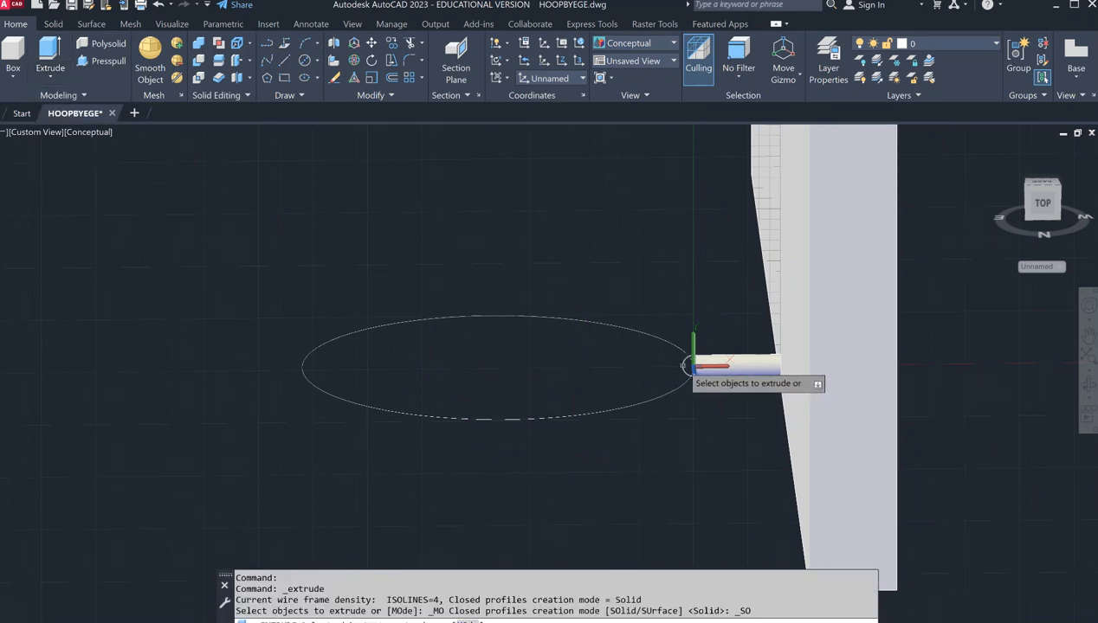
{"action": "left_click", "coordinate": [684, 365]}
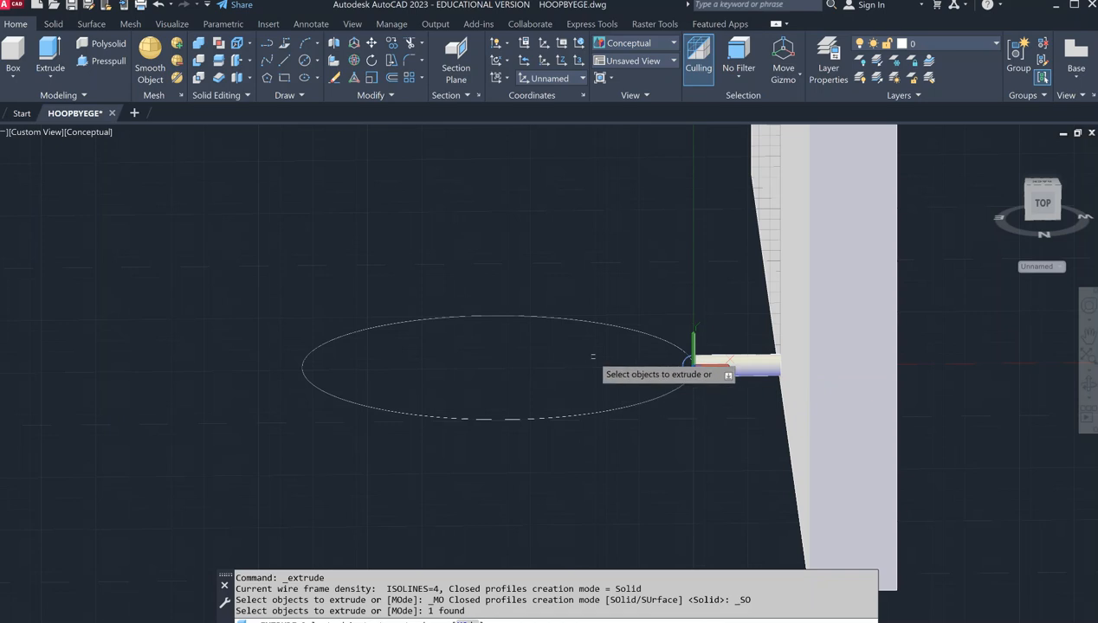
{"action": "key", "text": "Return"}
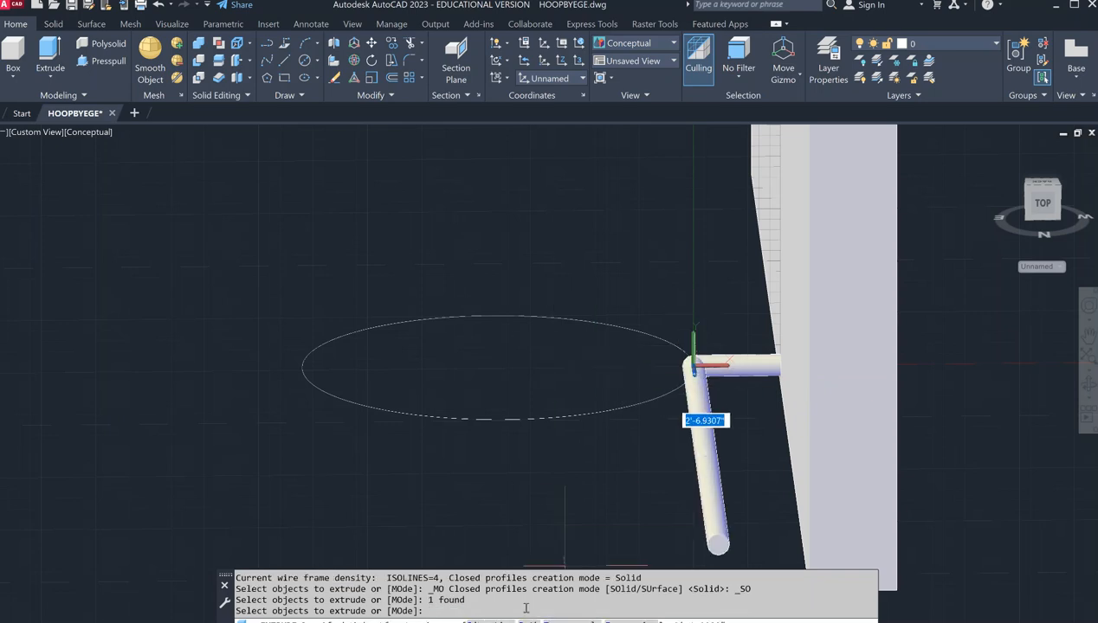
{"action": "type", "text": "P"}
{"action": "key", "text": "Return"}
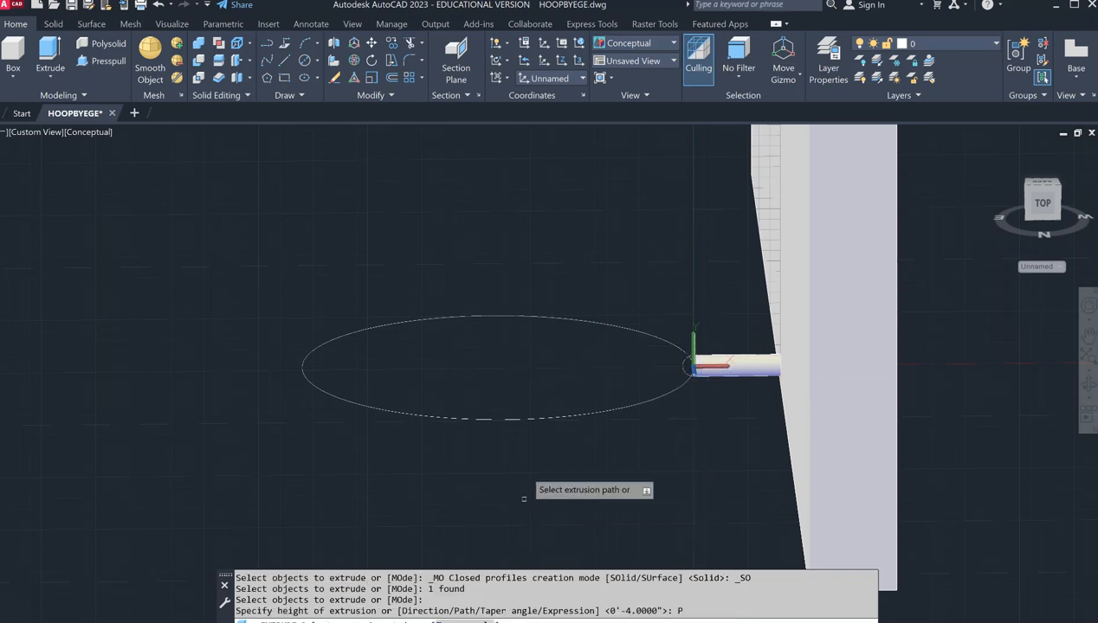
{"action": "left_click", "coordinate": [638, 333]}
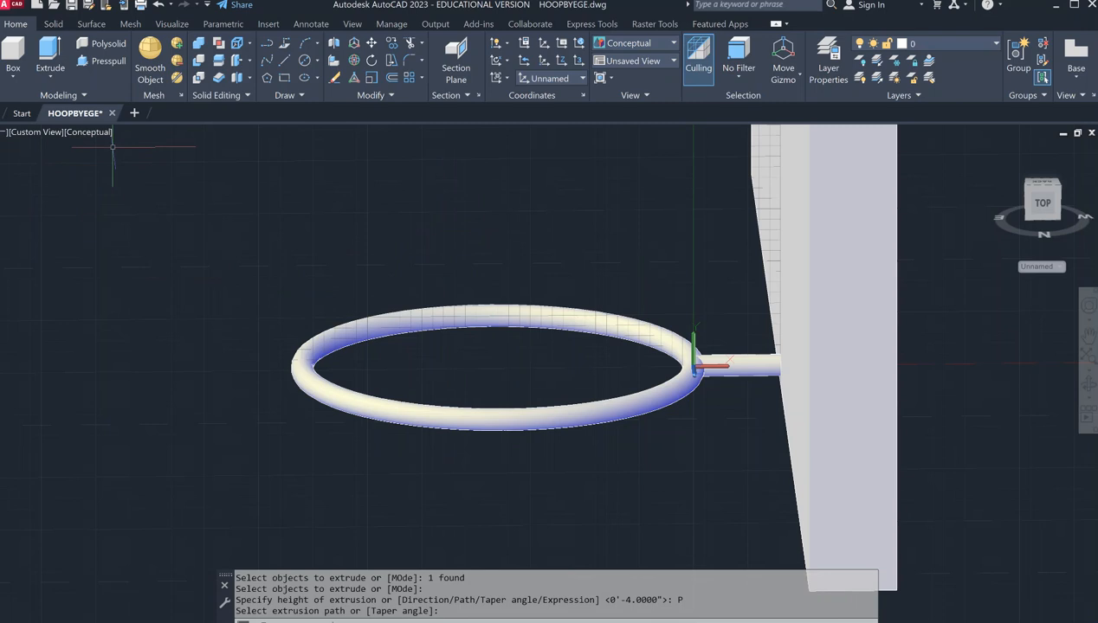
{"action": "key", "text": "ctrl+s"}
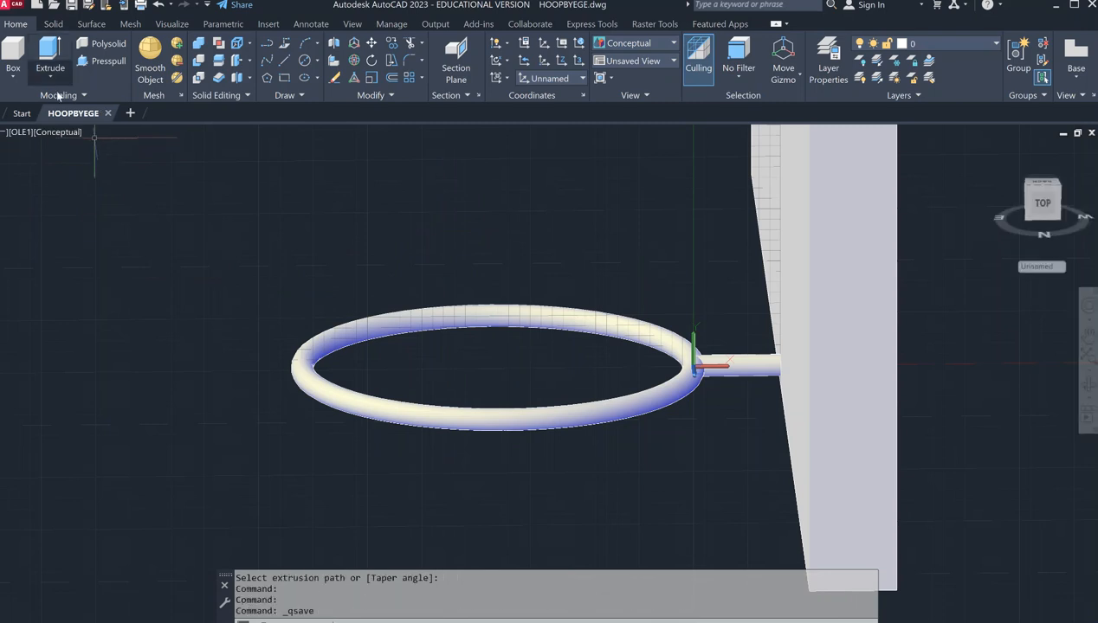
Examine the rim together with the backboard and pole from an oblique angle, and save the drawing.
{"action": "scroll", "coordinate": [422, 228], "scroll_direction": "down", "scroll_amount": 5}
{"action": "middle_click_drag", "start_coordinate": [421, 228], "coordinate": [333, 301]}
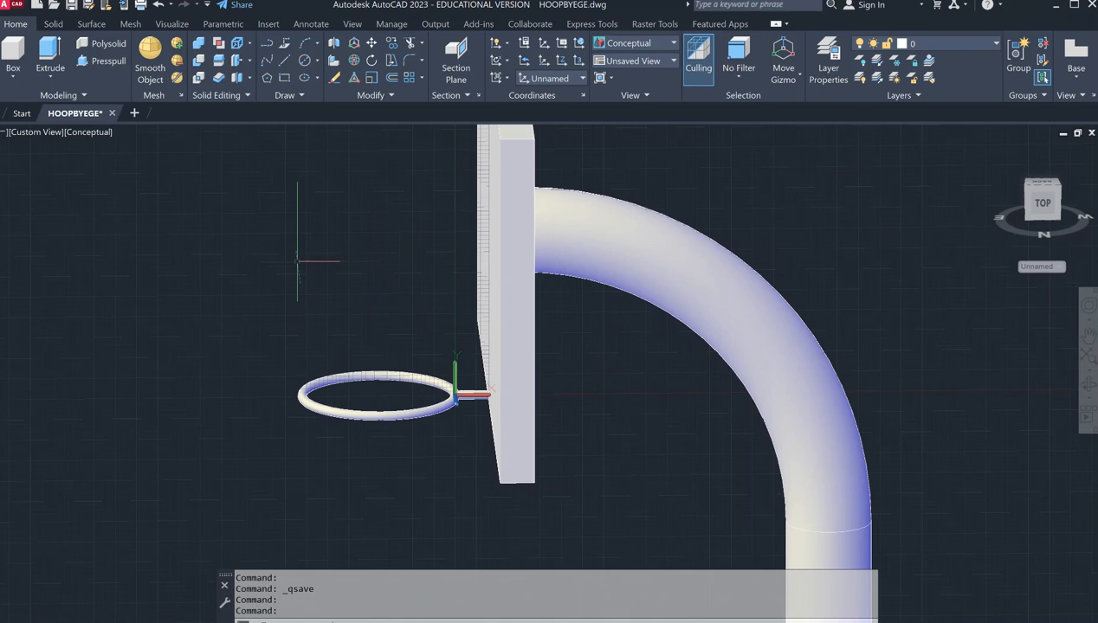
{"action": "scroll", "coordinate": [165, 210], "scroll_direction": "down", "scroll_amount": 2}
{"action": "scroll", "coordinate": [386, 376], "scroll_direction": "down", "scroll_amount": 2}
{"action": "middle_click_drag", "start_coordinate": [386, 376], "coordinate": [446, 372]}
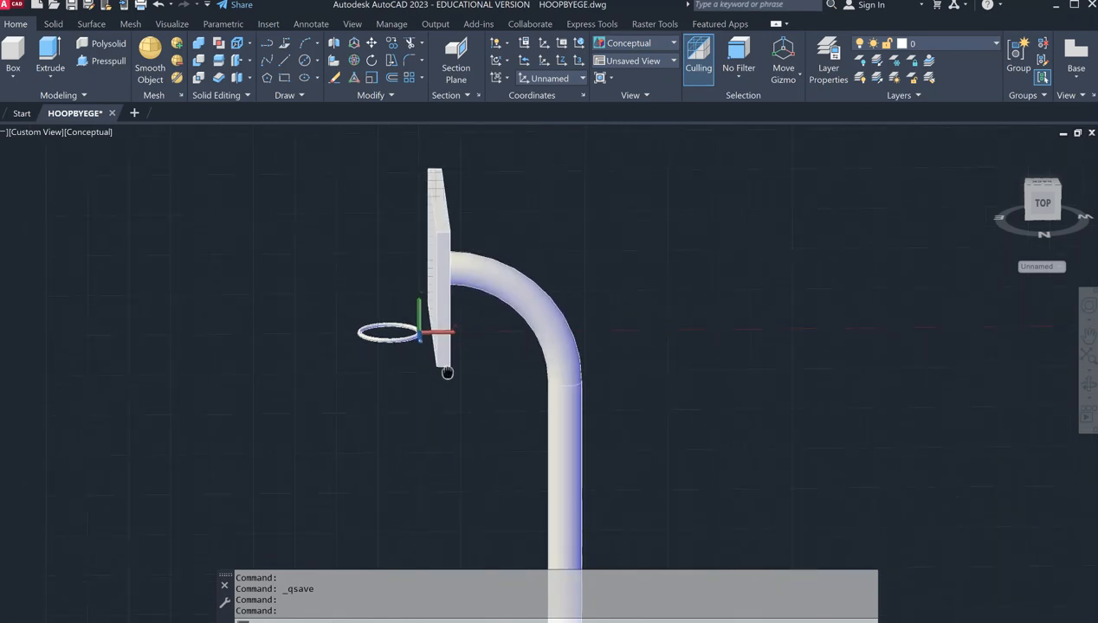
{"action": "left_click", "coordinate": [1080, 385]}
{"action": "left_click_drag", "start_coordinate": [564, 337], "coordinate": [477, 395]}
{"action": "scroll", "coordinate": [474, 392], "scroll_direction": "up", "scroll_amount": 2}
{"action": "middle_click_drag", "start_coordinate": [468, 370], "coordinate": [541, 379]}
{"action": "scroll", "coordinate": [555, 380], "scroll_direction": "up", "scroll_amount": 1}
{"action": "middle_click_drag", "start_coordinate": [789, 322], "coordinate": [771, 296]}
{"action": "left_click_drag", "start_coordinate": [738, 366], "coordinate": [776, 348]}
{"action": "right_click", "coordinate": [790, 309]}
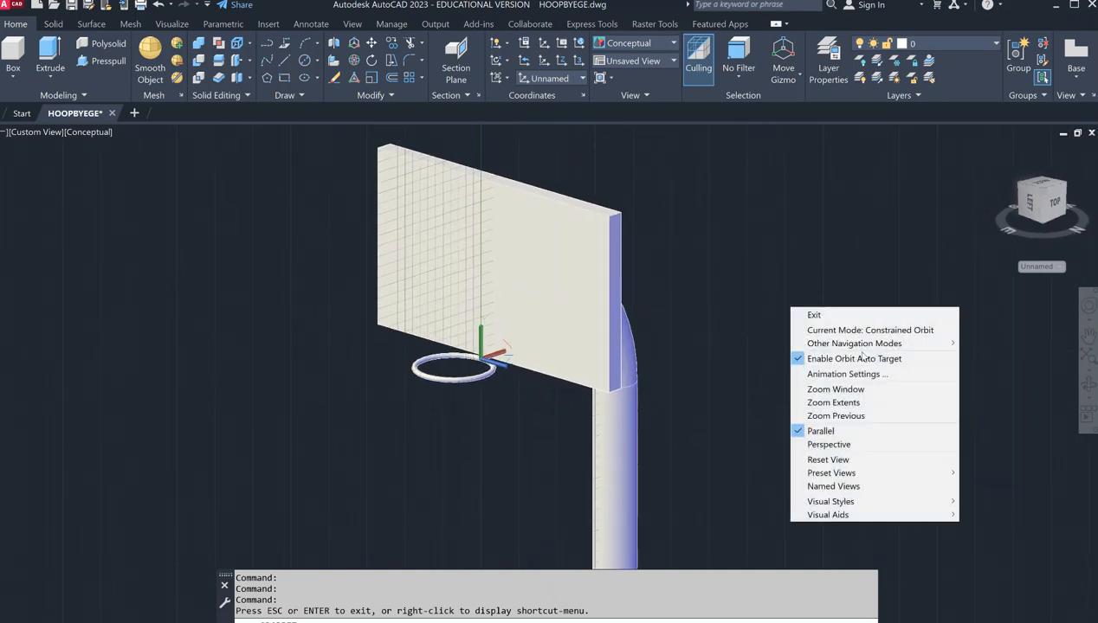
{"action": "left_click", "coordinate": [840, 315]}
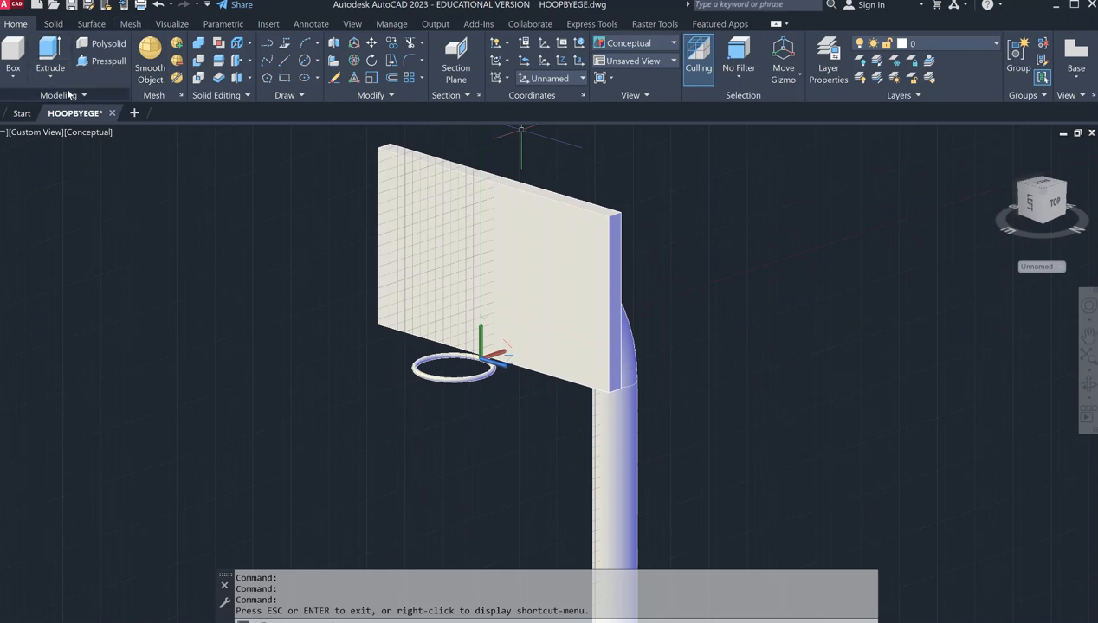
{"action": "key", "text": "ctrl+s"}
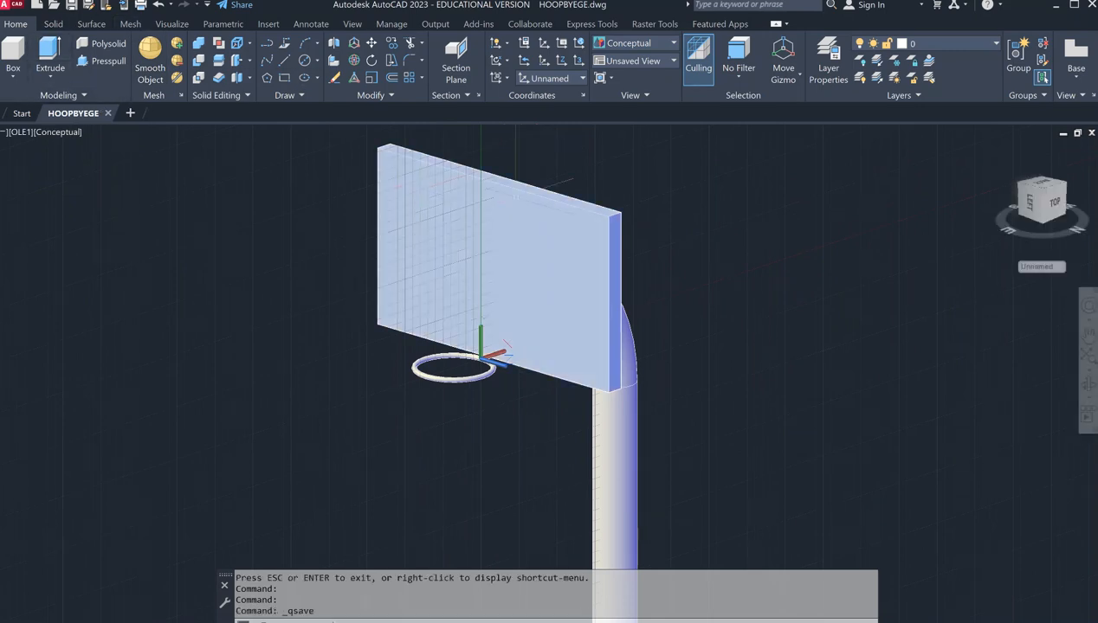
Colour the backboard's front face with index colour 82 using Color Faces, and turn the grid off.
{"action": "left_click", "coordinate": [250, 79]}
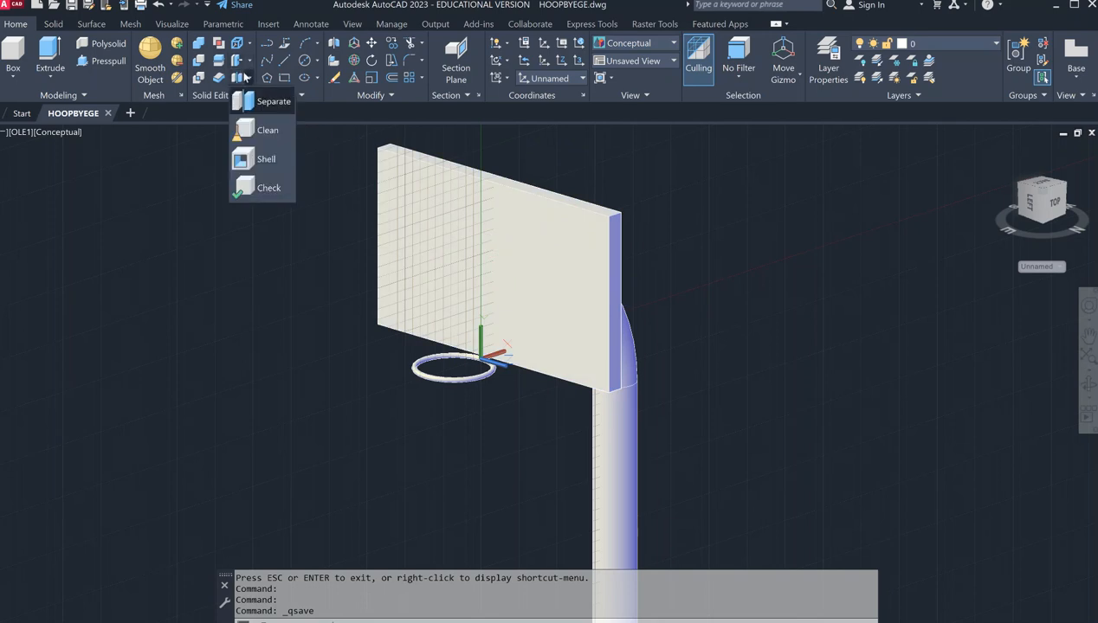
{"action": "left_click", "coordinate": [248, 59]}
{"action": "left_click", "coordinate": [247, 58]}
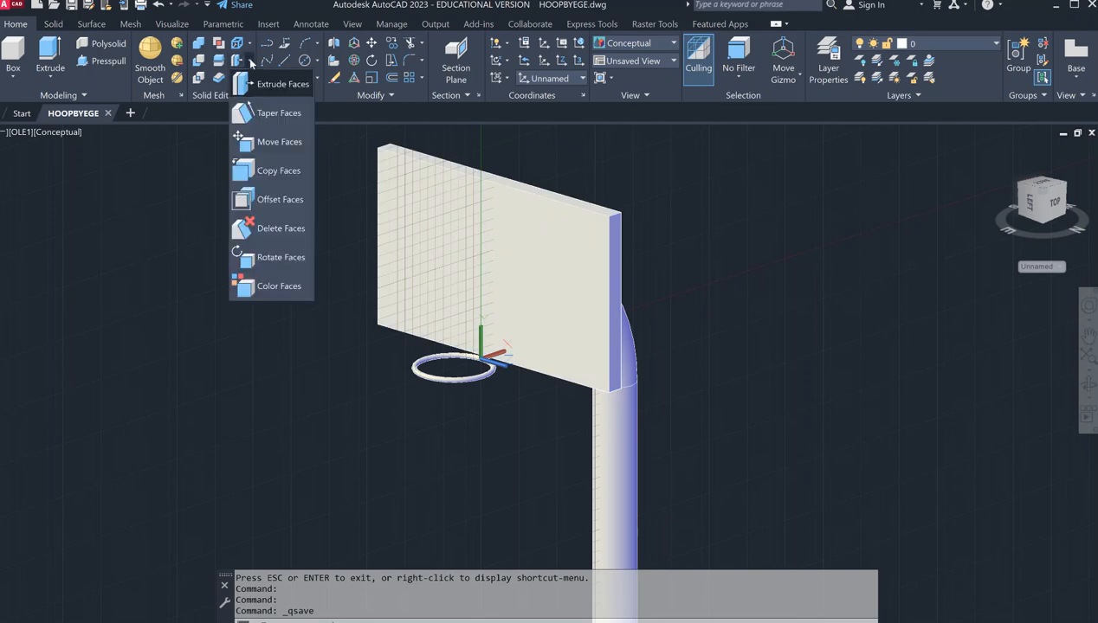
{"action": "left_click", "coordinate": [244, 290]}
{"action": "left_click", "coordinate": [564, 230]}
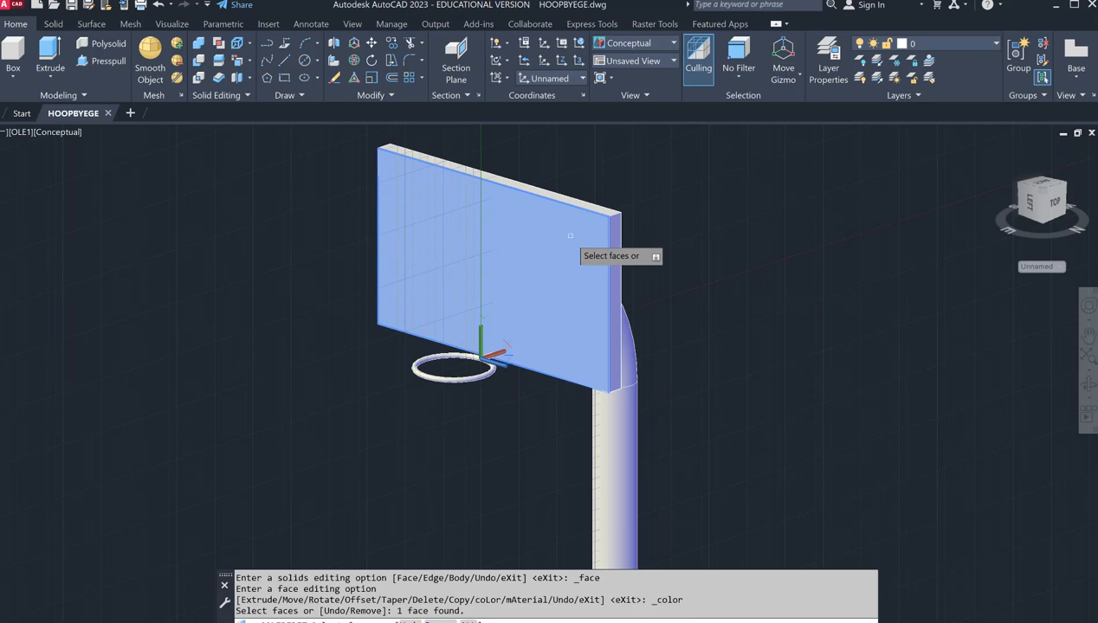
{"action": "key", "text": "Return"}
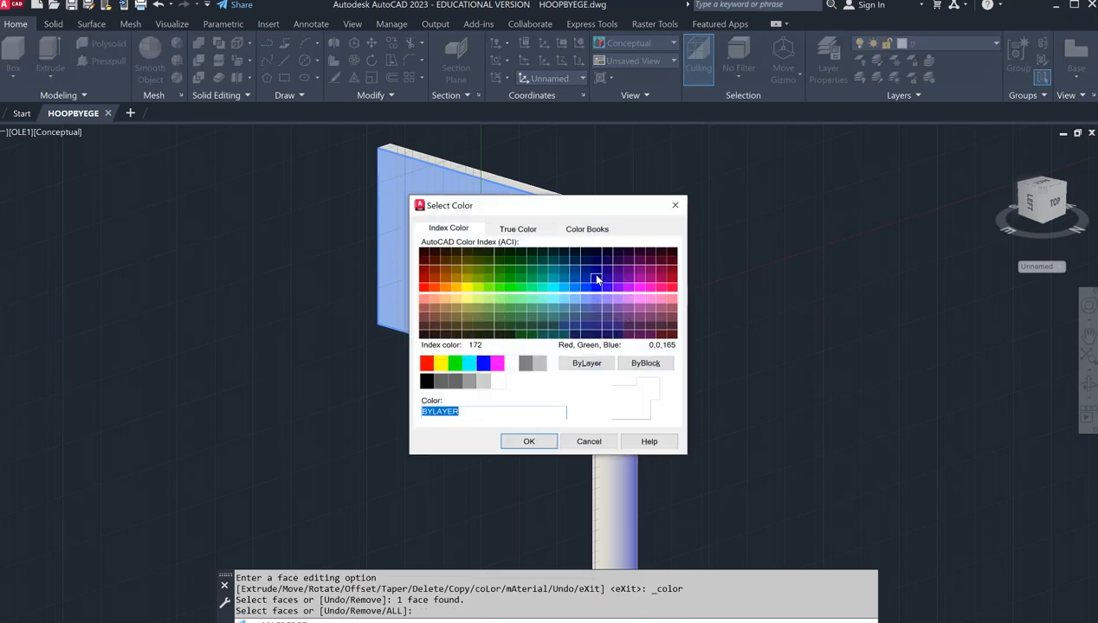
{"action": "left_click", "coordinate": [458, 365]}
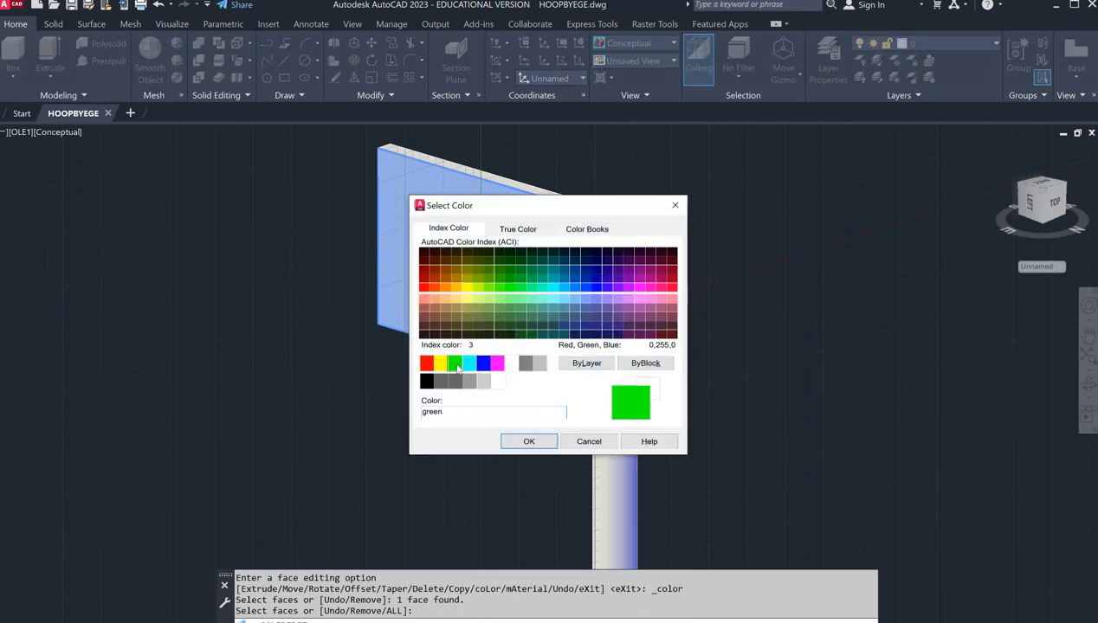
{"action": "left_click", "coordinate": [497, 283]}
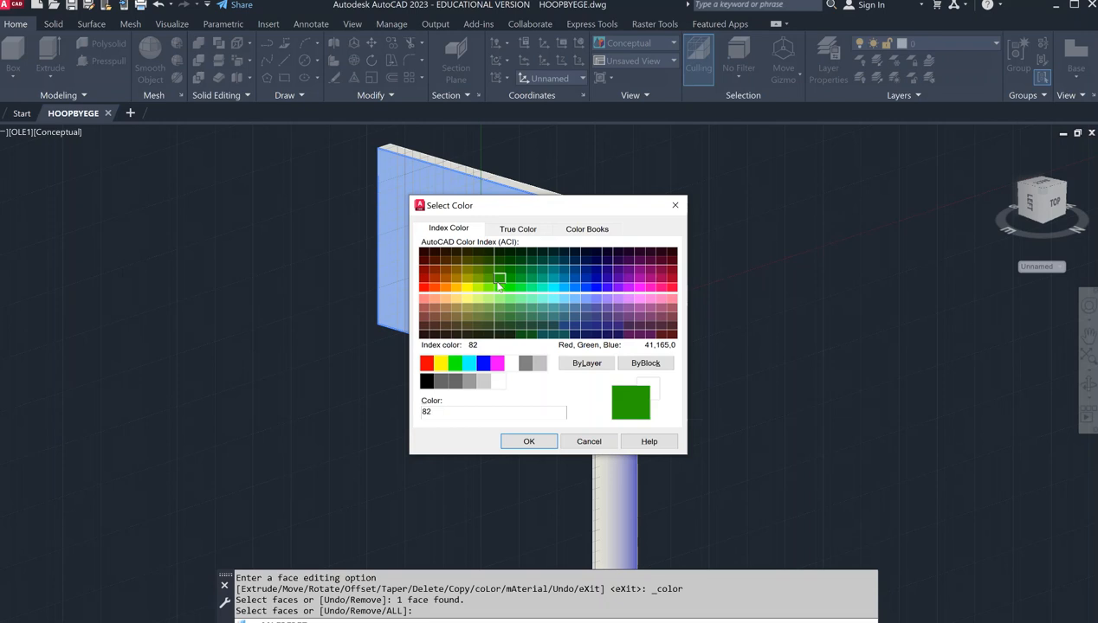
{"action": "left_click", "coordinate": [529, 443]}
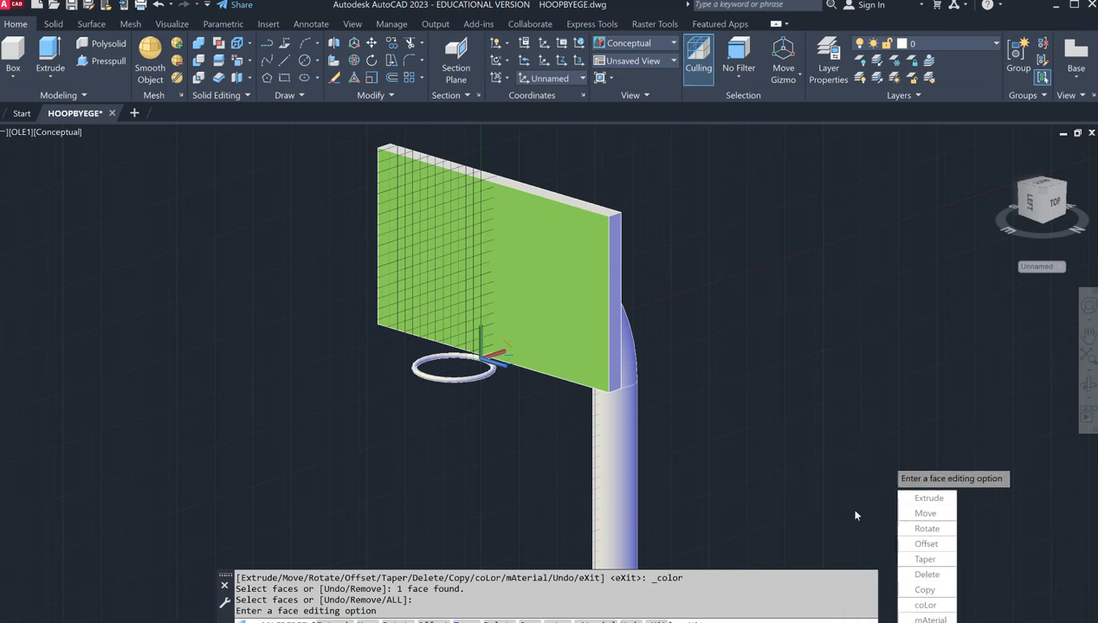
{"action": "key", "text": "Return"}
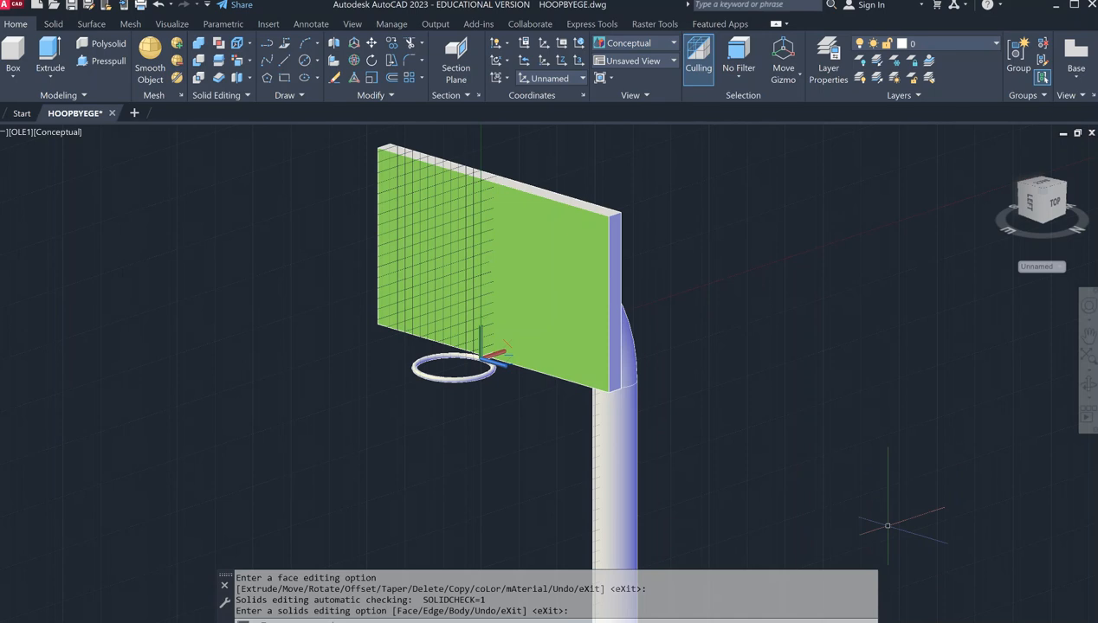
{"action": "key", "text": "F7"}
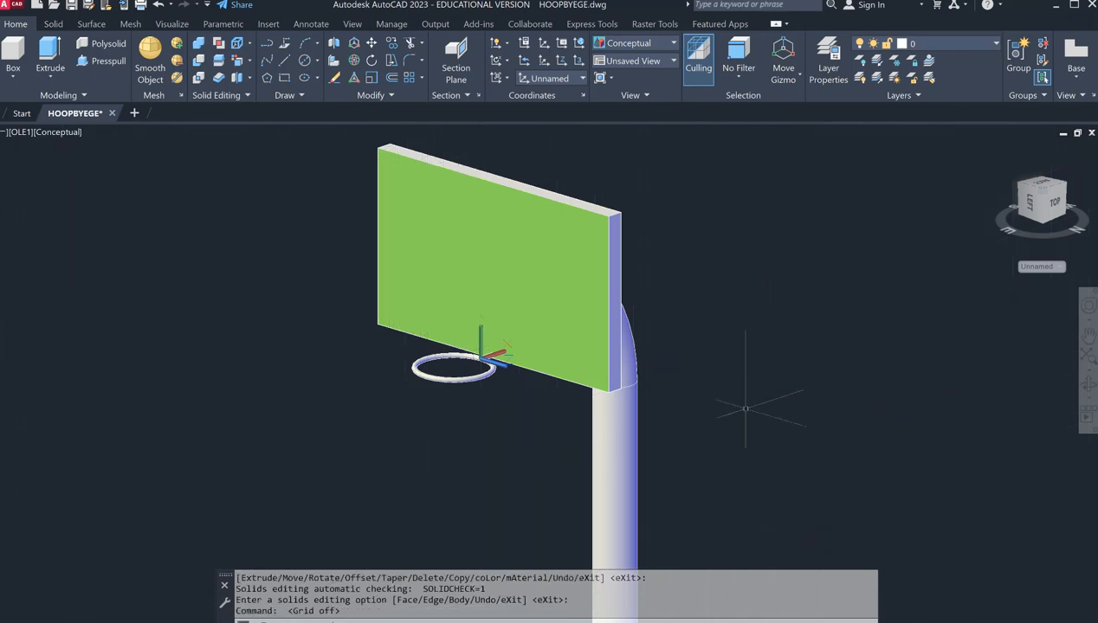
Examine the coloured backboard, rim and curved pole from a more sideways angle, near and far.
{"action": "middle_click_drag", "start_coordinate": [732, 412], "coordinate": [777, 381], "text": "shift"}
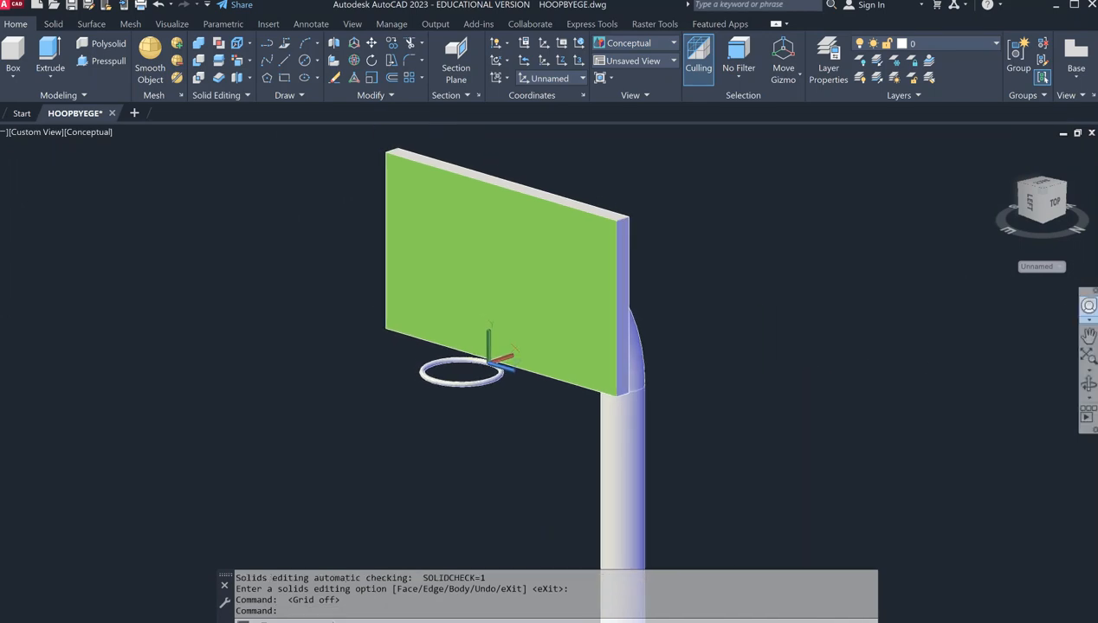
{"action": "left_click", "coordinate": [1089, 384]}
{"action": "left_click_drag", "start_coordinate": [894, 345], "coordinate": [764, 319]}
{"action": "scroll", "coordinate": [765, 321], "scroll_direction": "down", "scroll_amount": 3}
{"action": "middle_click_drag", "start_coordinate": [782, 378], "coordinate": [673, 263]}
{"action": "left_click_drag", "start_coordinate": [673, 263], "coordinate": [531, 365]}
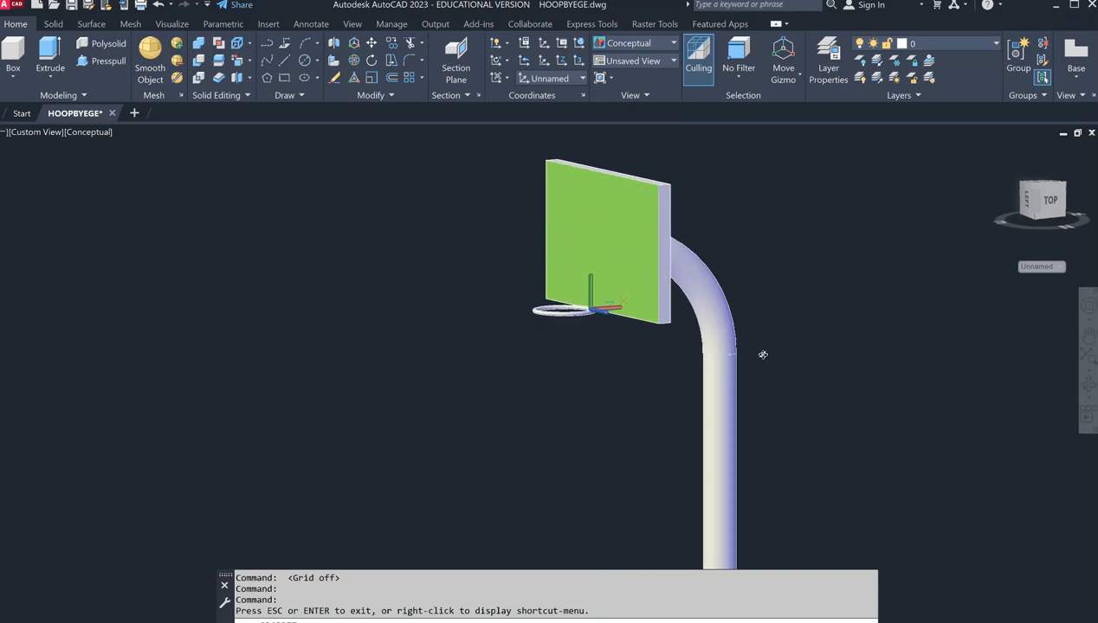
{"action": "left_click_drag", "start_coordinate": [586, 321], "coordinate": [557, 338]}
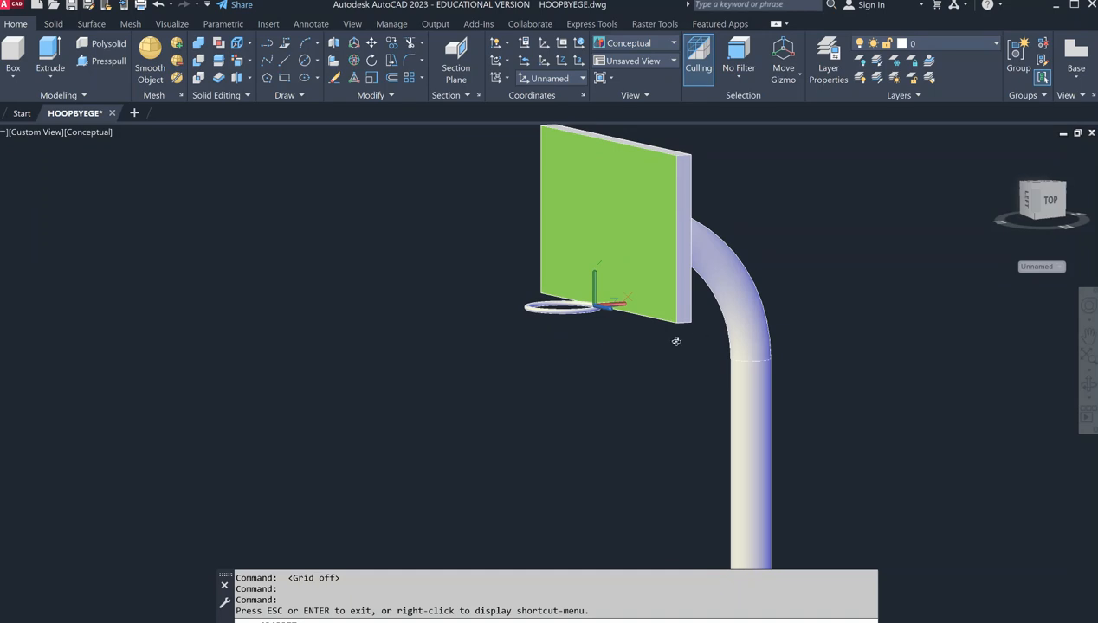
{"action": "scroll", "coordinate": [611, 331], "scroll_direction": "up", "scroll_amount": 3}
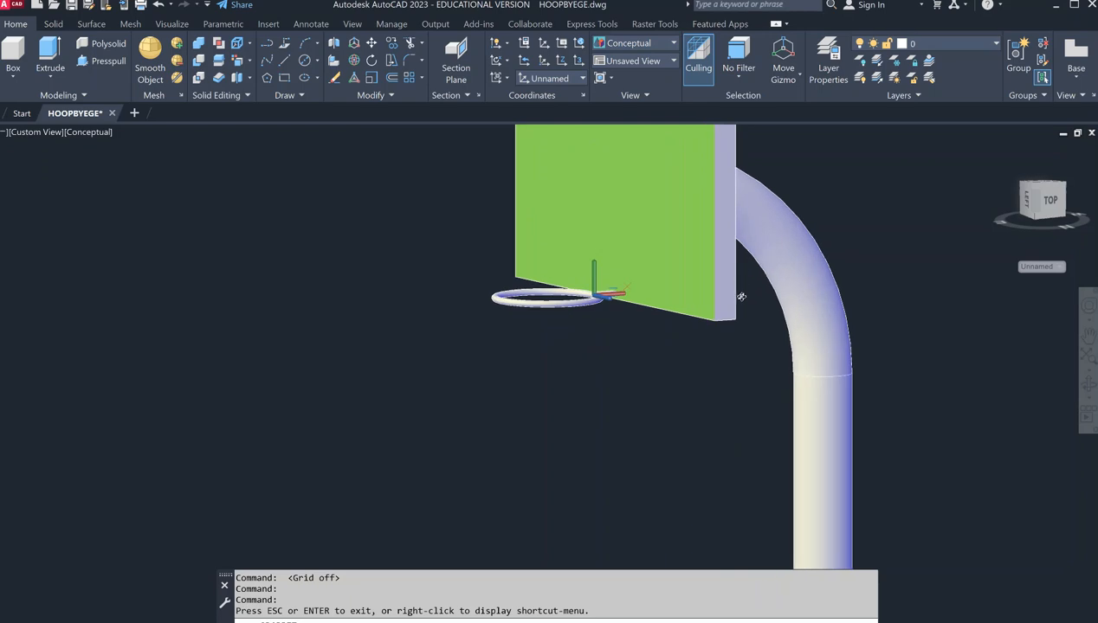
{"action": "left_click_drag", "start_coordinate": [585, 358], "coordinate": [499, 394]}
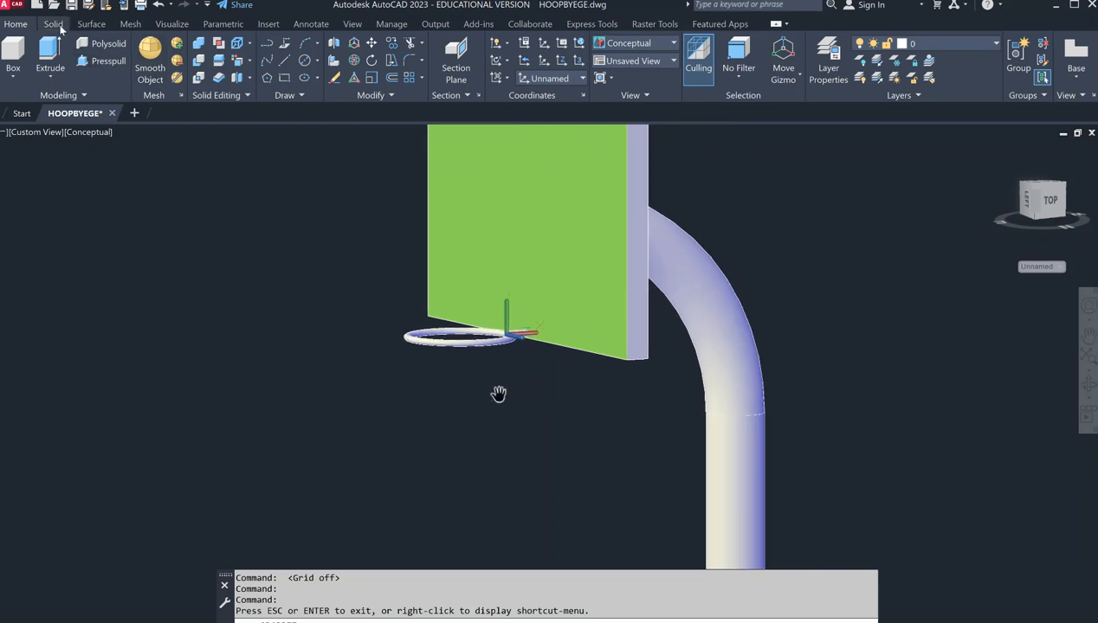
Draw an open polyline just below the rim's rod end, curving down and ending in a vertical segment about 8.5 inches long.
{"action": "left_click", "coordinate": [266, 43]}
{"action": "left_click", "coordinate": [266, 43]}
{"action": "scroll", "coordinate": [527, 332], "scroll_direction": "up", "scroll_amount": 2}
{"action": "scroll", "coordinate": [528, 335], "scroll_direction": "up", "scroll_amount": 3}
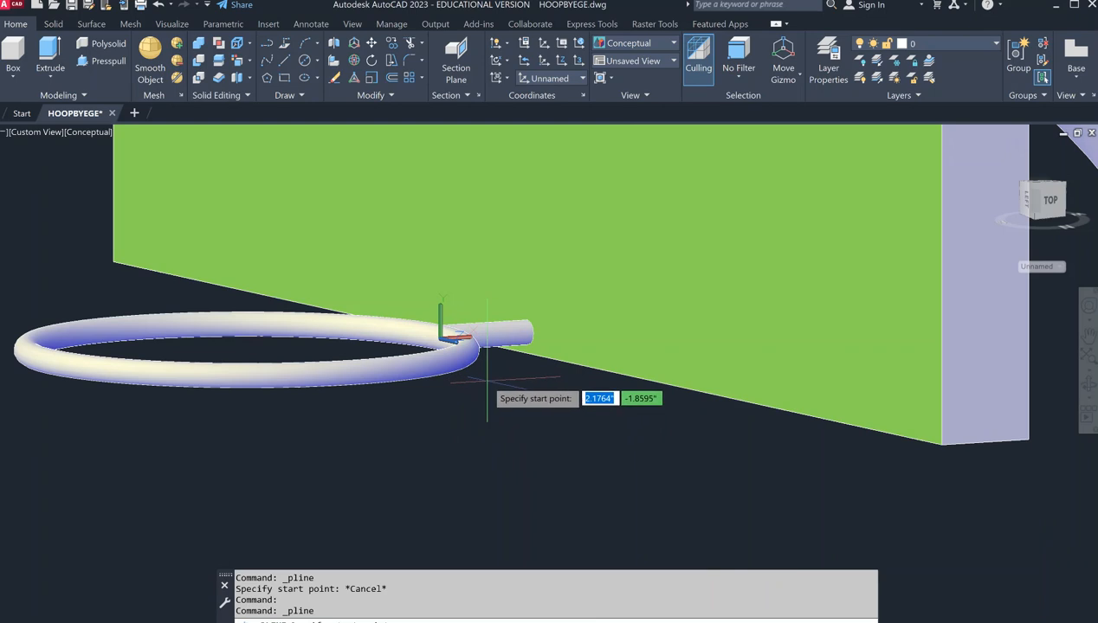
{"action": "left_click", "coordinate": [486, 378]}
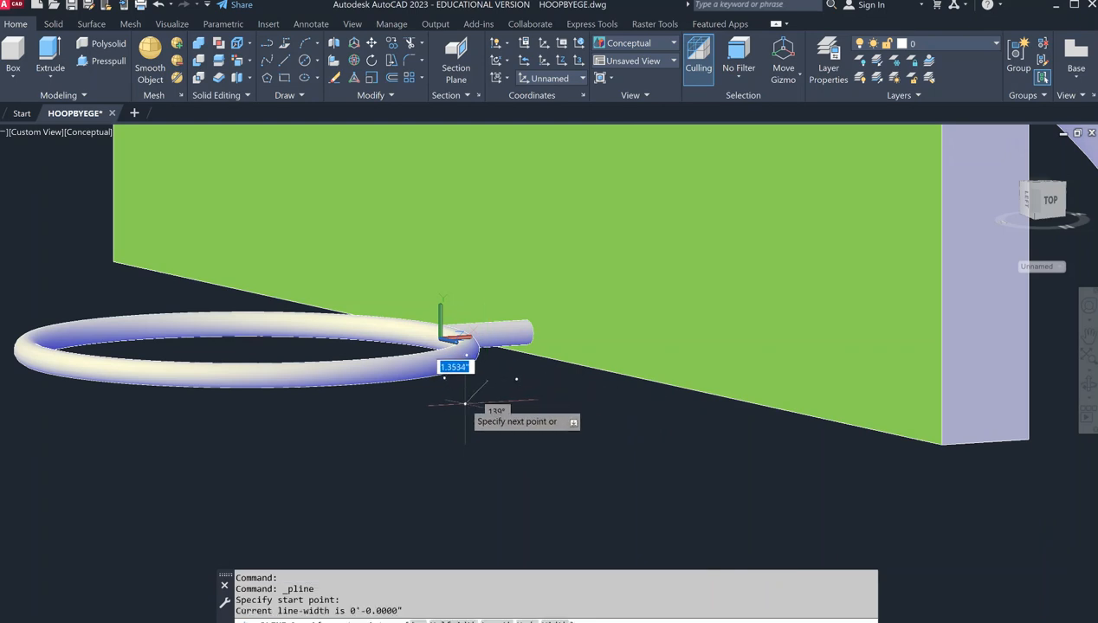
{"action": "left_click", "coordinate": [451, 454]}
{"action": "middle_click_drag", "start_coordinate": [480, 500], "coordinate": [459, 164]}
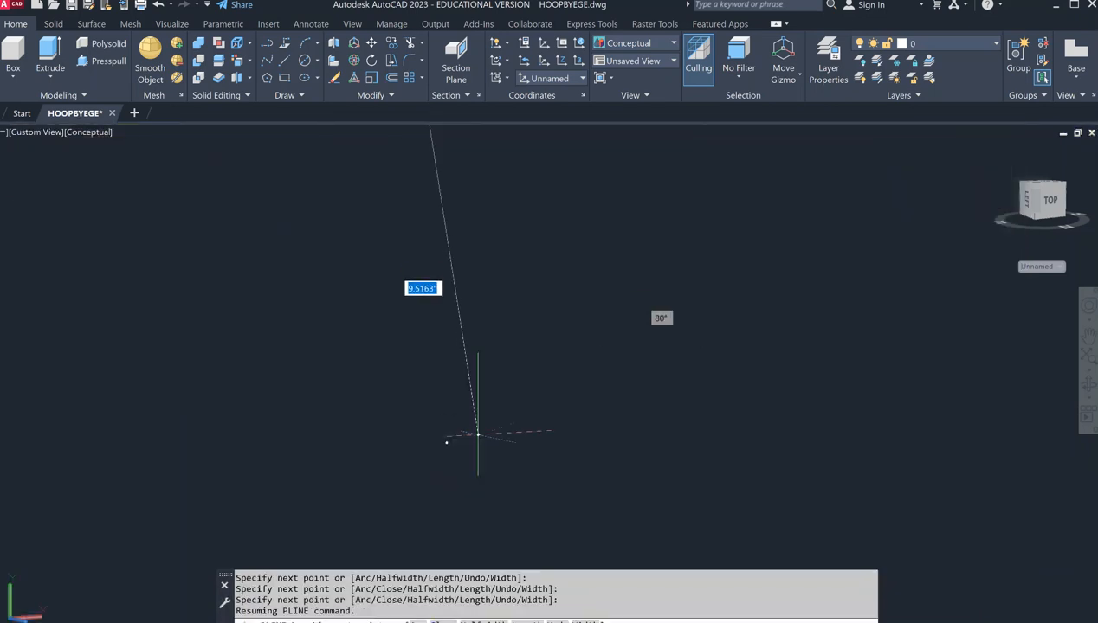
{"action": "scroll", "coordinate": [433, 459], "scroll_direction": "down", "scroll_amount": 2}
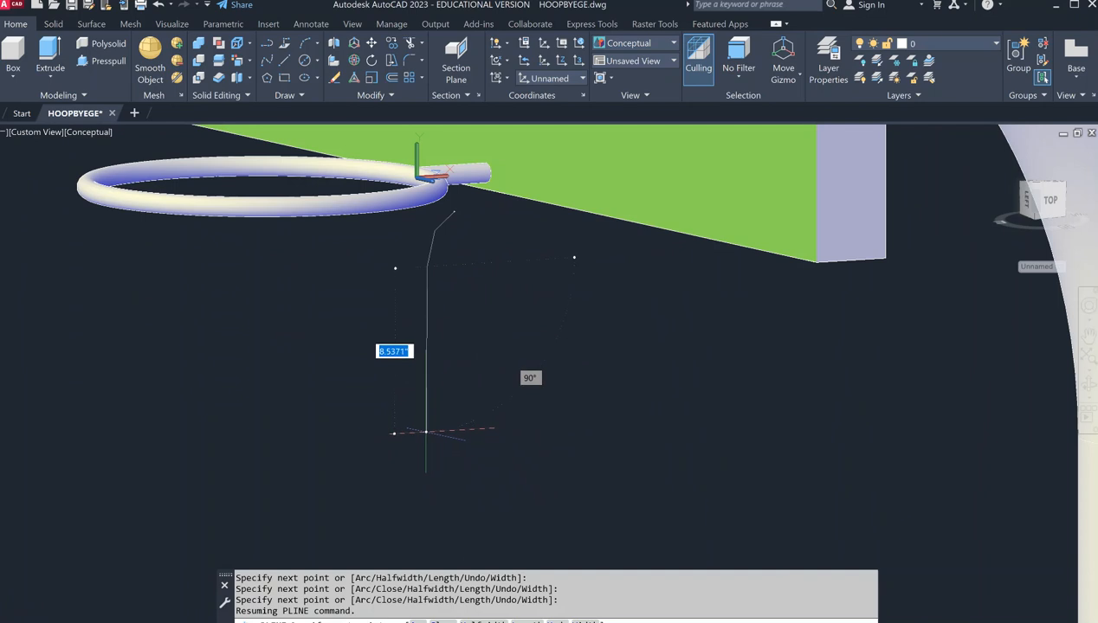
{"action": "left_click", "coordinate": [427, 430]}
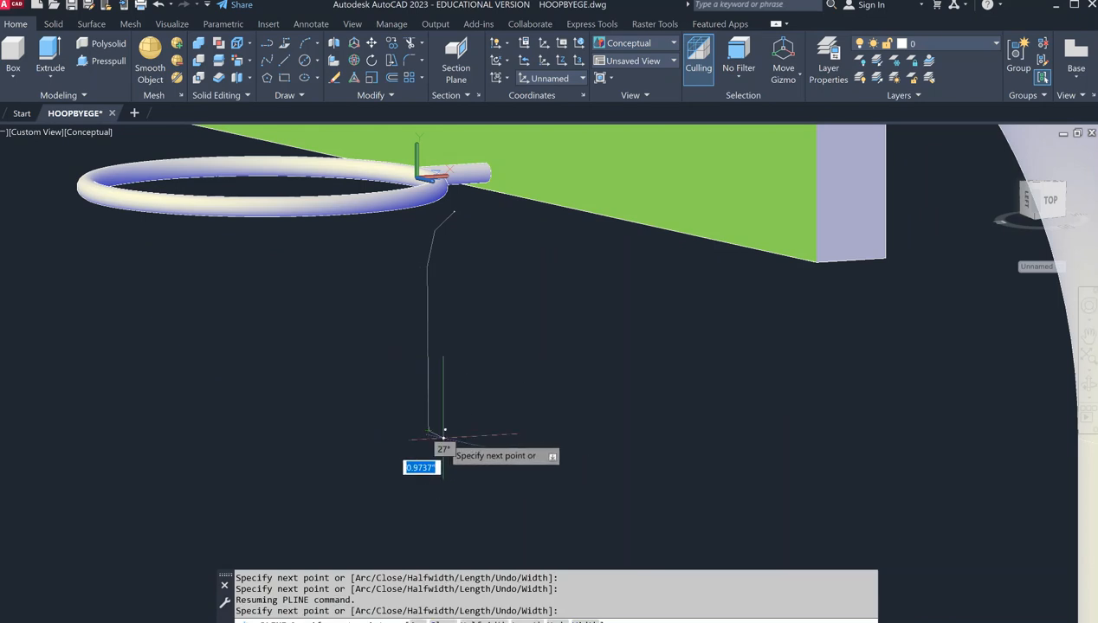
{"action": "left_click", "coordinate": [443, 437]}
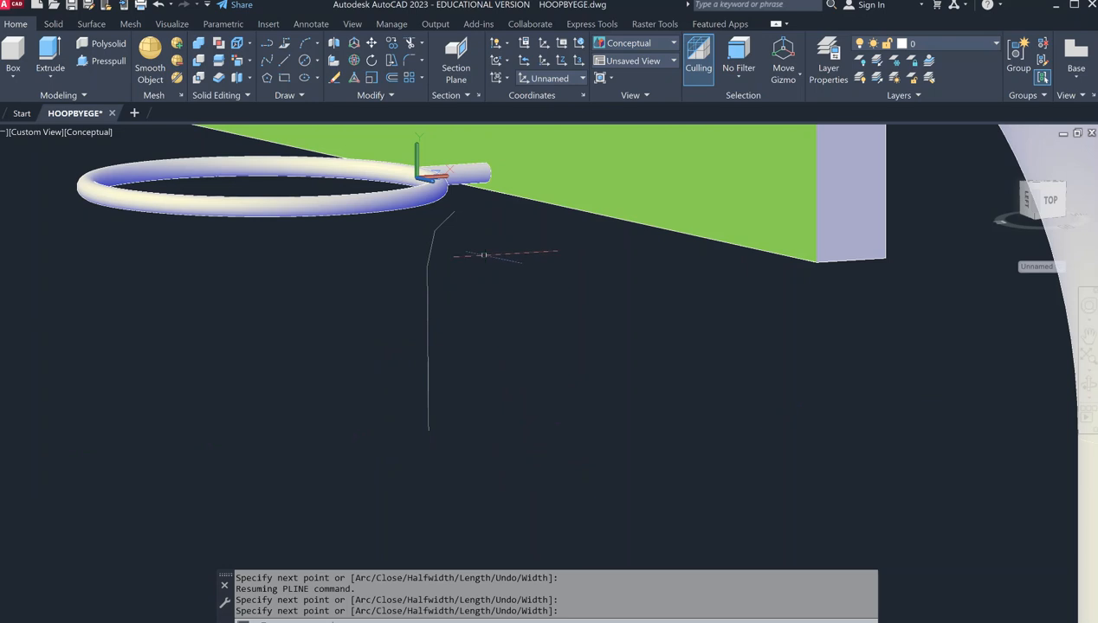
{"action": "middle_click_drag", "start_coordinate": [502, 218], "coordinate": [493, 260]}
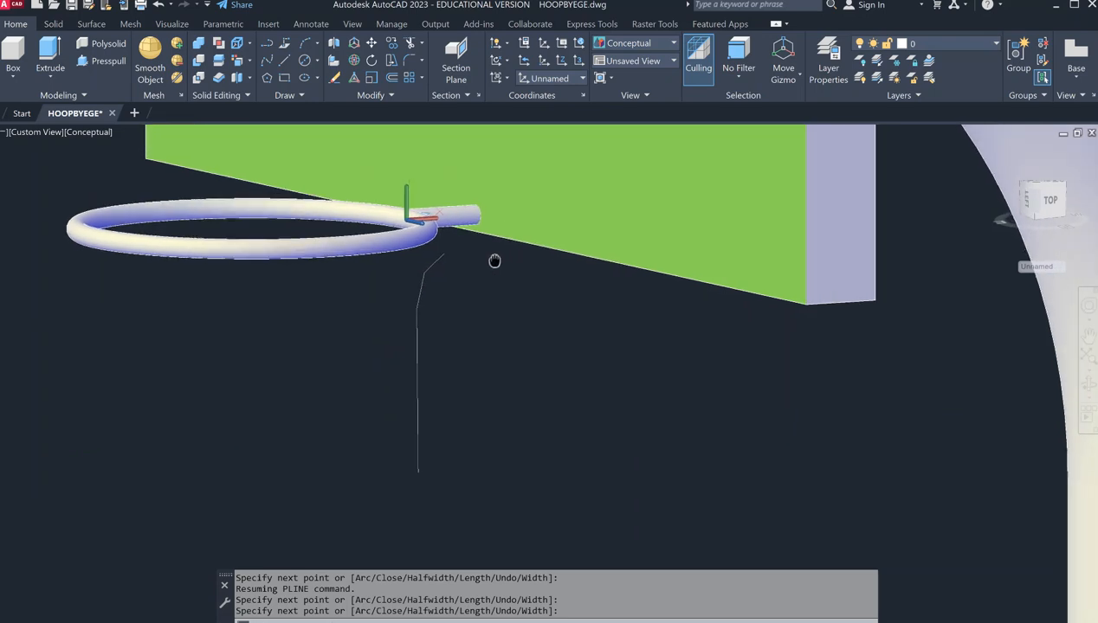
{"action": "key", "text": "Return"}
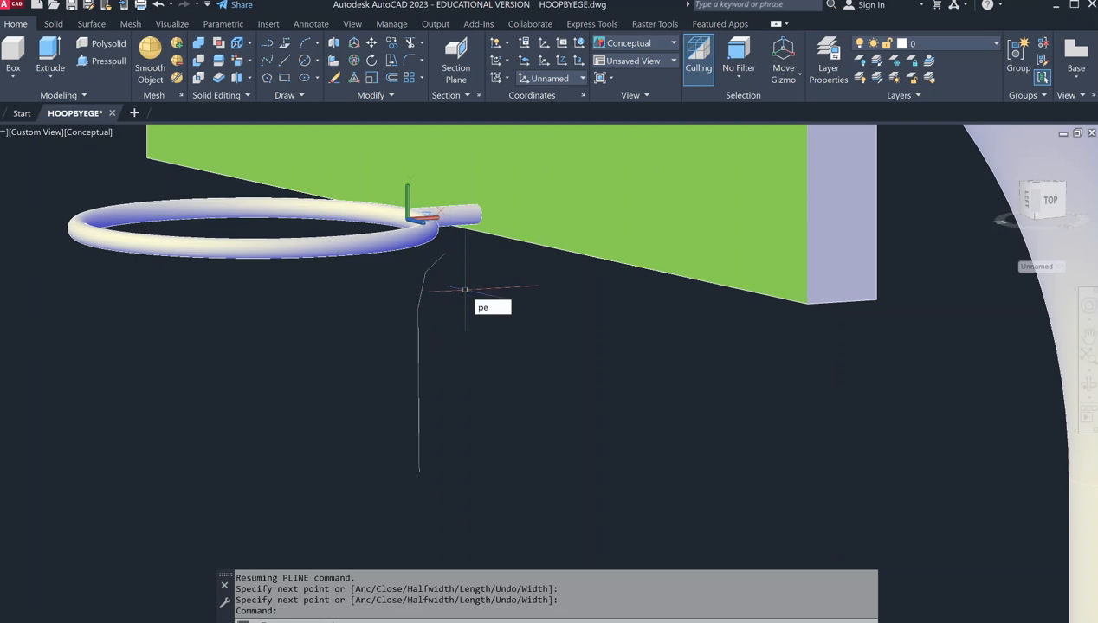
Convert the polyline below the rim into an open, smooth curve with the Spline option of PEDIT.
{"action": "key", "text": "Return"}
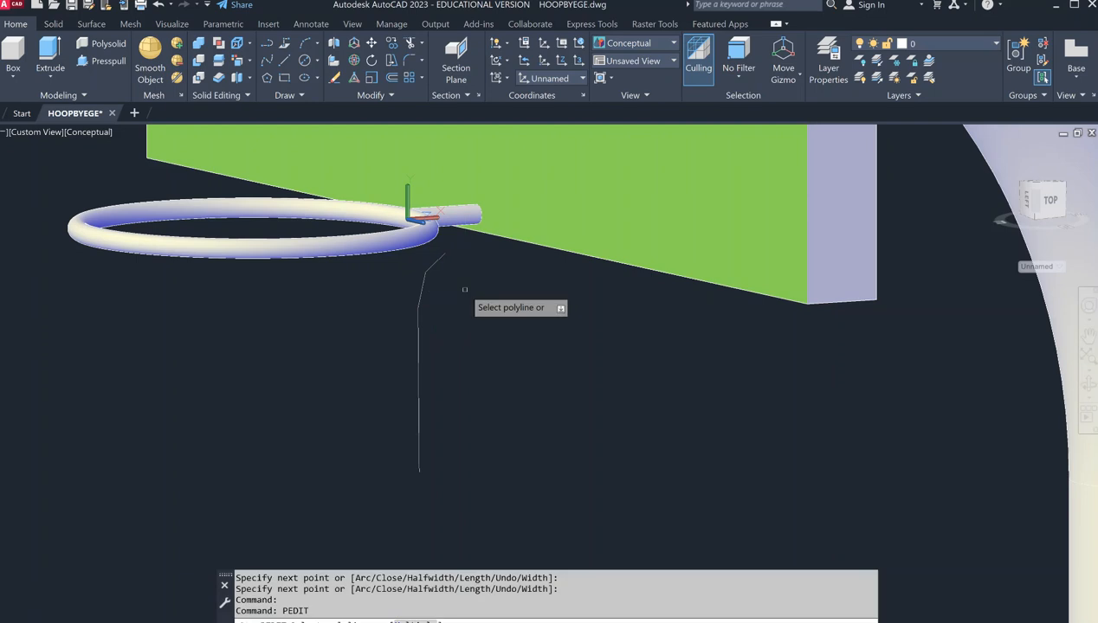
{"action": "left_click", "coordinate": [419, 295]}
{"action": "key", "text": "Down"}
{"action": "key", "text": "Down"}
{"action": "key", "text": "Down"}
{"action": "key", "text": "Down"}
{"action": "key", "text": "Down"}
{"action": "key", "text": "Down"}
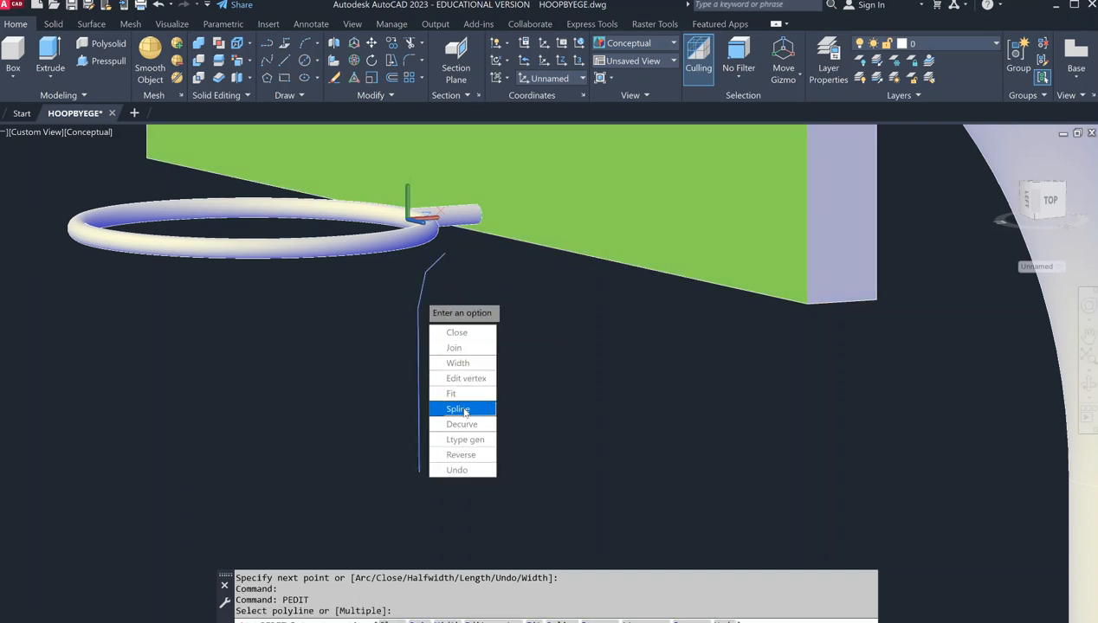
{"action": "key", "text": "Return"}
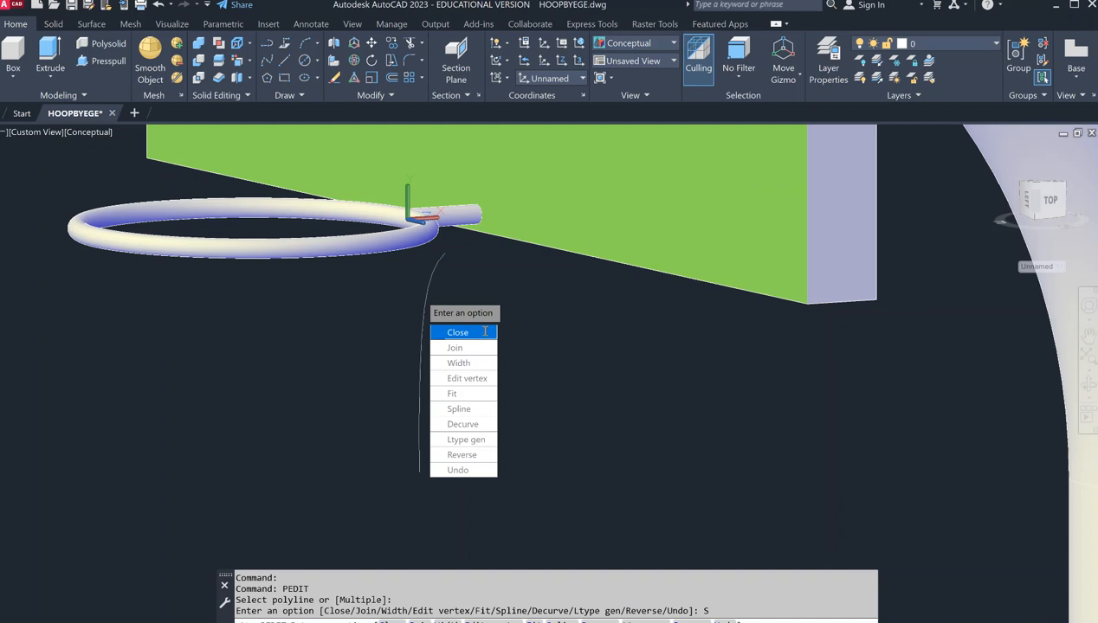
{"action": "left_click", "coordinate": [457, 333]}
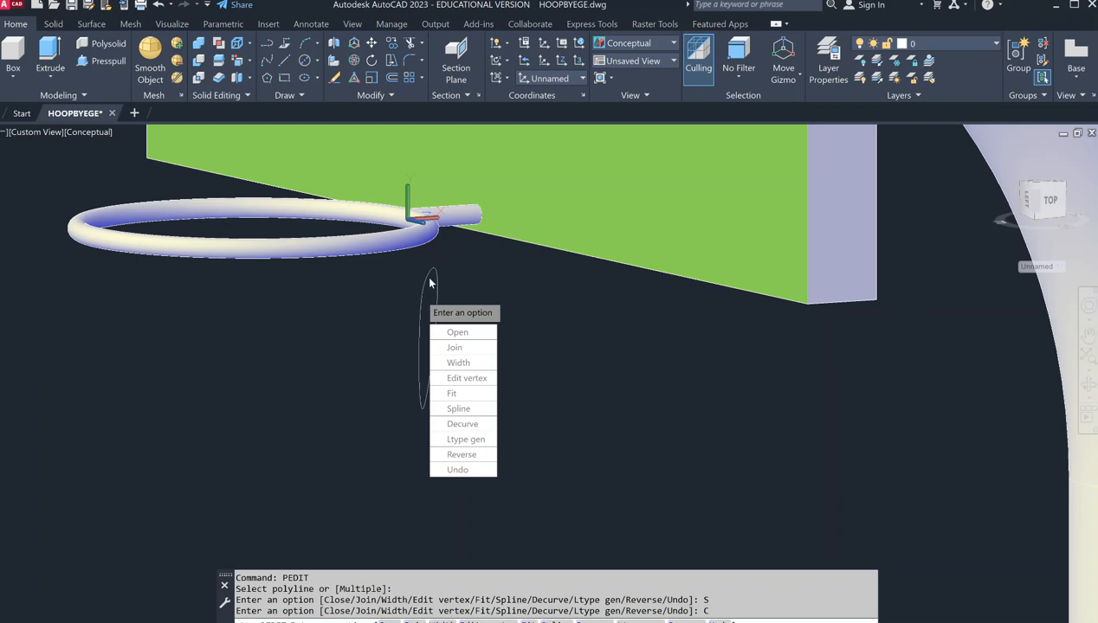
{"action": "left_click", "coordinate": [458, 332]}
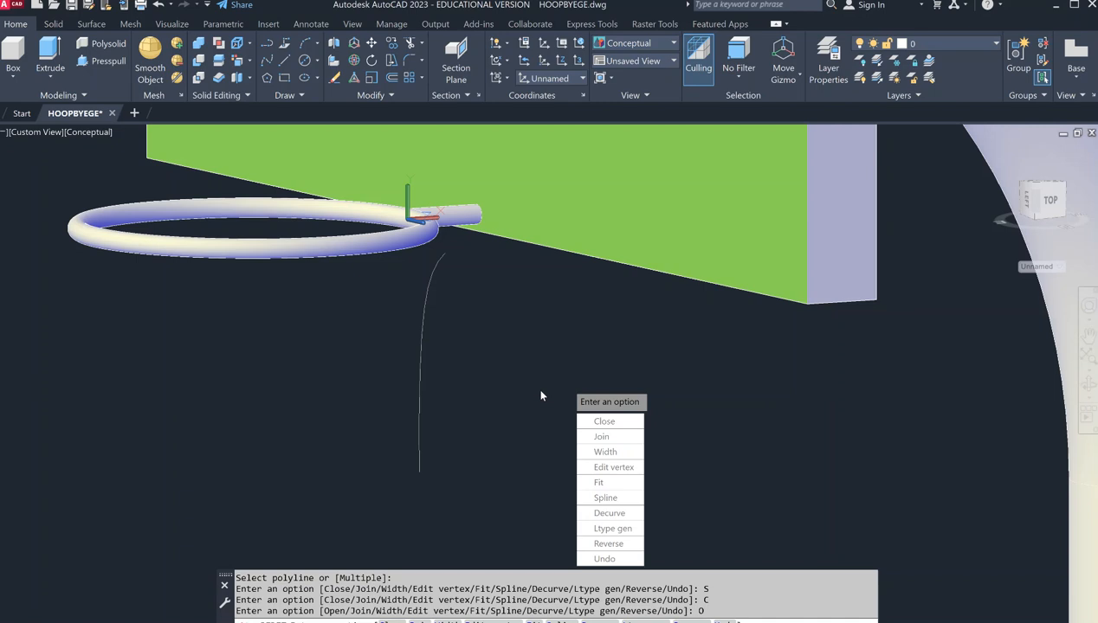
{"action": "key", "text": "Escape"}
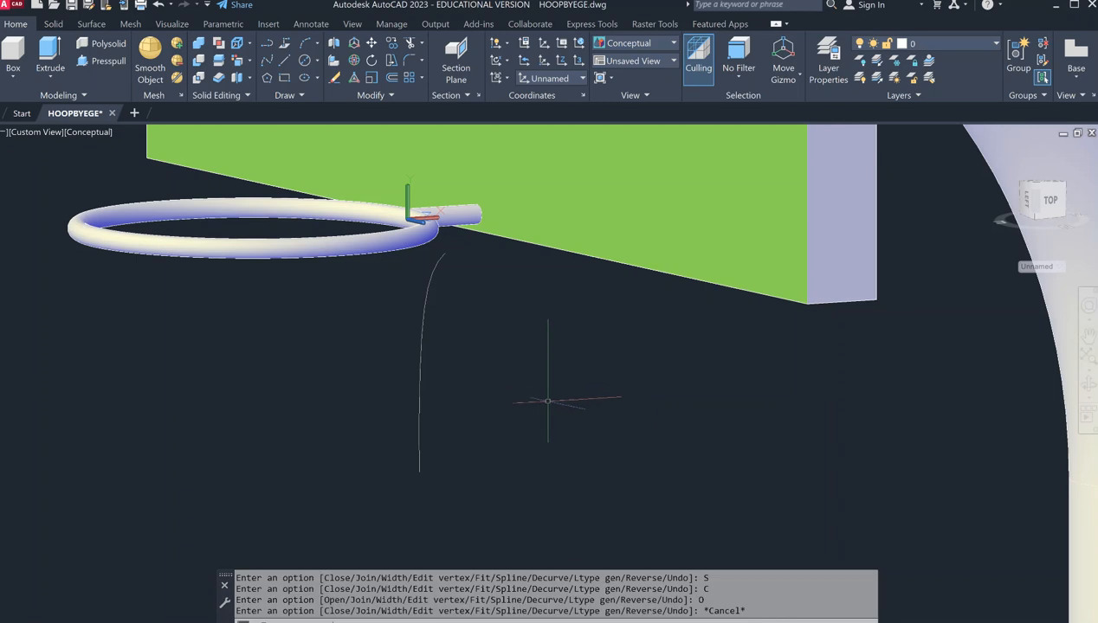
{"action": "left_click", "coordinate": [429, 277]}
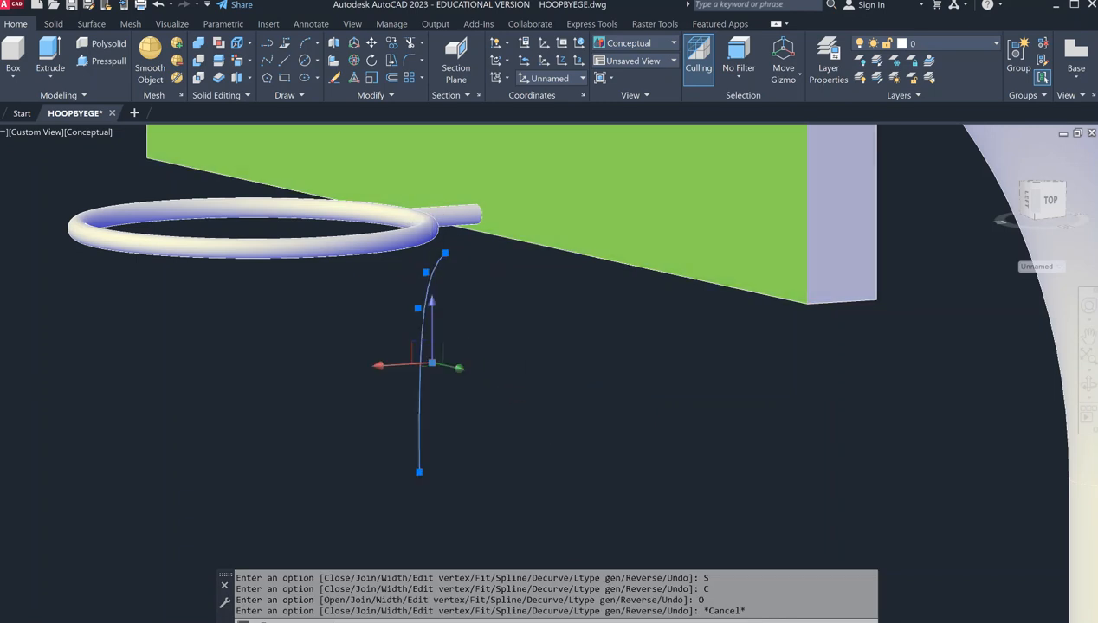
{"action": "left_click", "coordinate": [445, 253]}
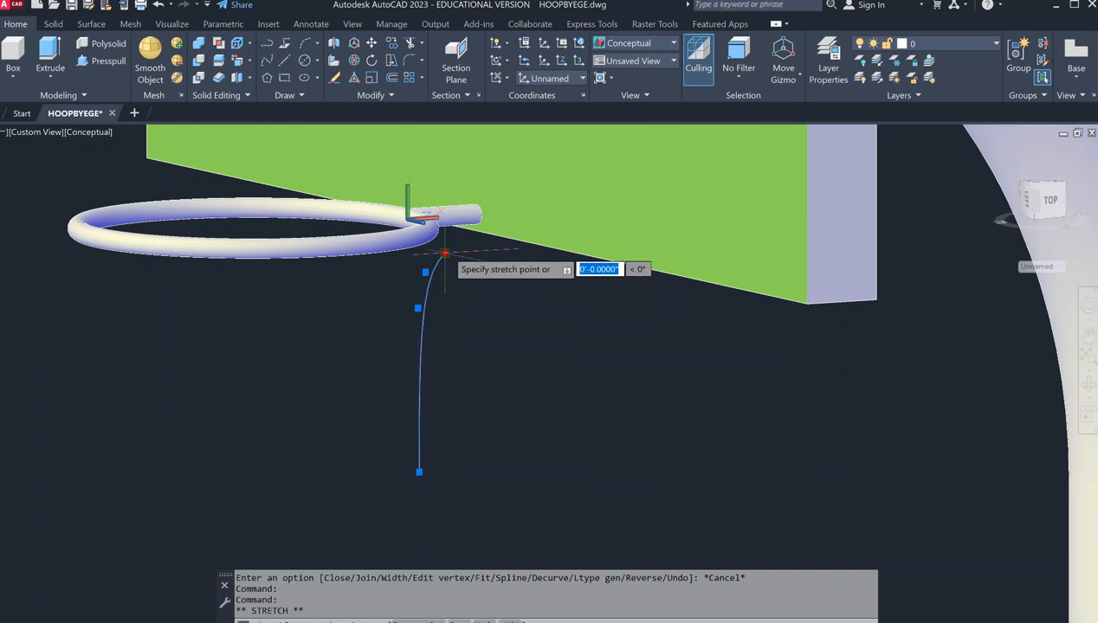
{"action": "left_click", "coordinate": [446, 253]}
{"action": "key", "text": "Escape"}
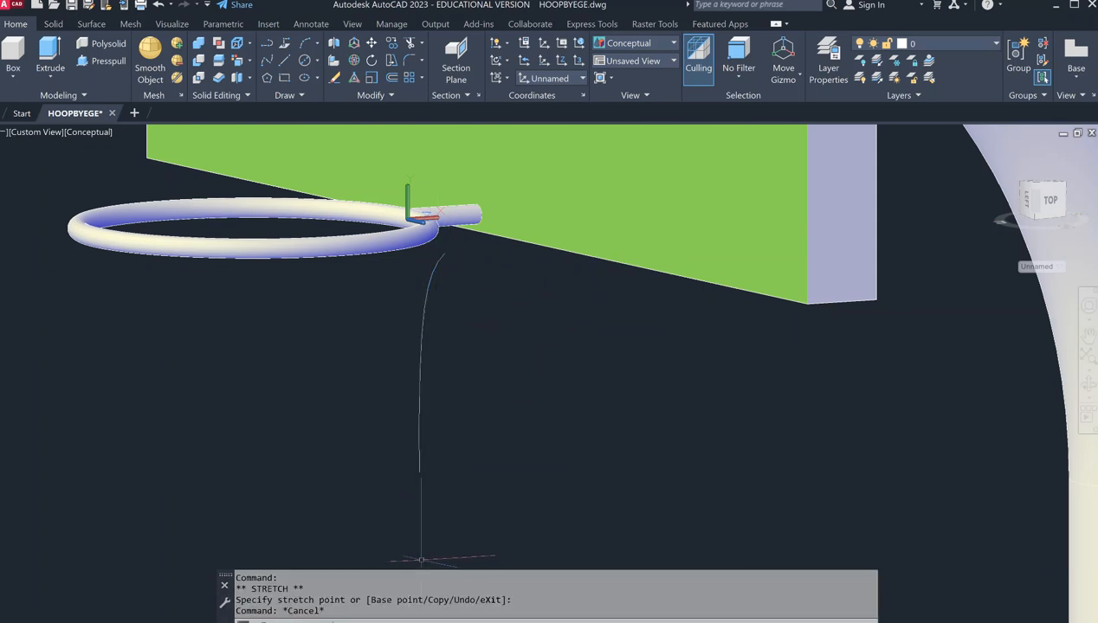
Try to place the UCS origin at the upper end of the net curve below the rim.
{"action": "middle_click_drag", "start_coordinate": [519, 321], "coordinate": [523, 376]}
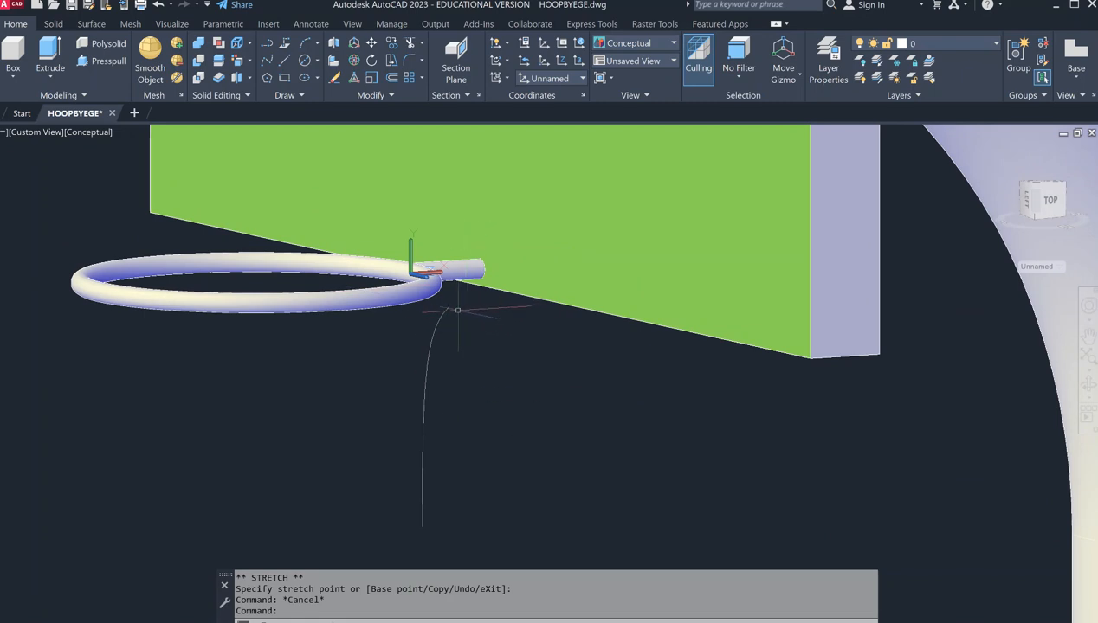
{"action": "type", "text": "cs"}
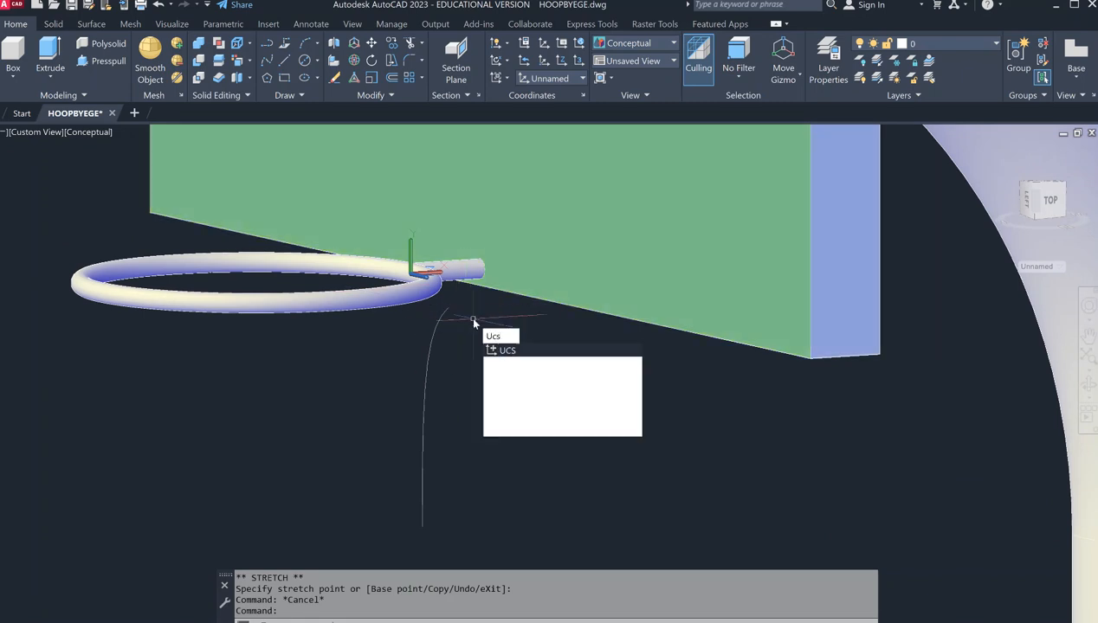
{"action": "key", "text": "Return"}
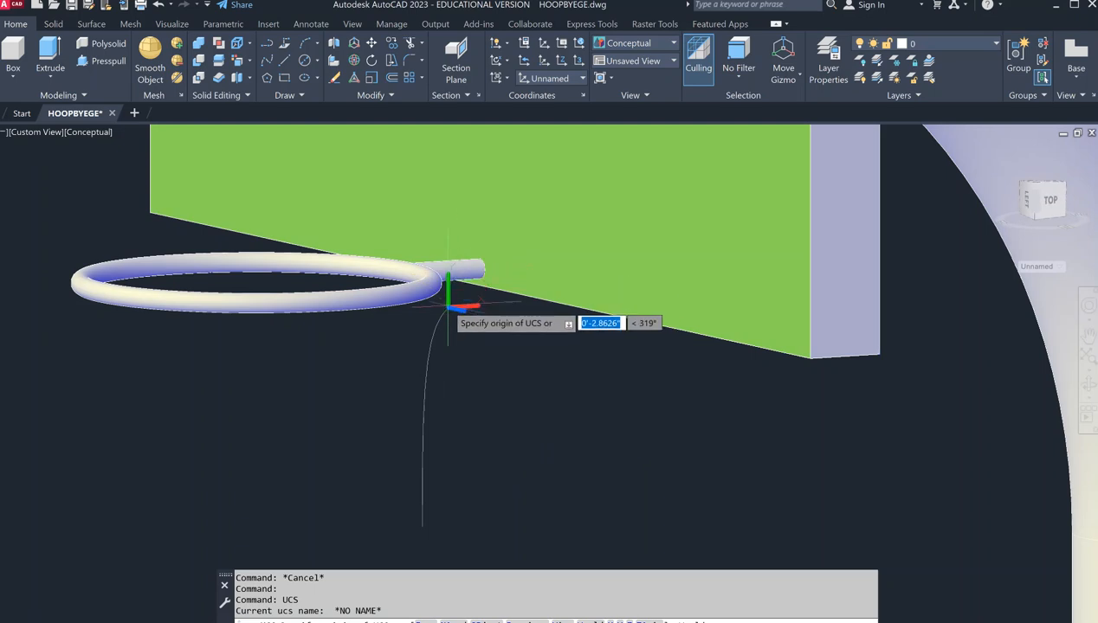
{"action": "left_click", "coordinate": [448, 309]}
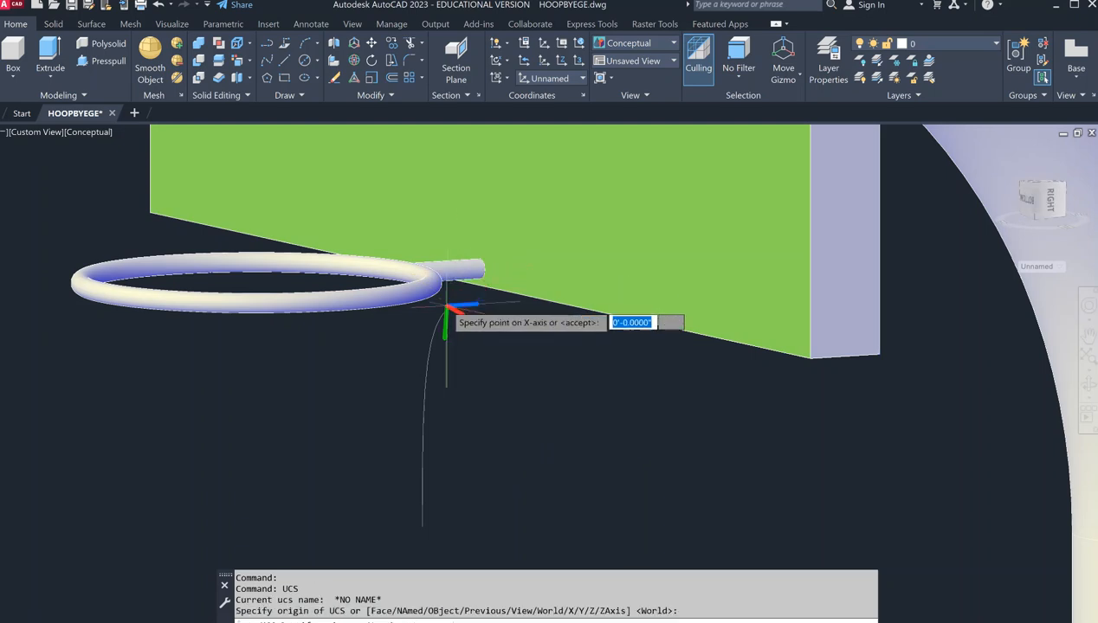
{"action": "left_click", "coordinate": [537, 374]}
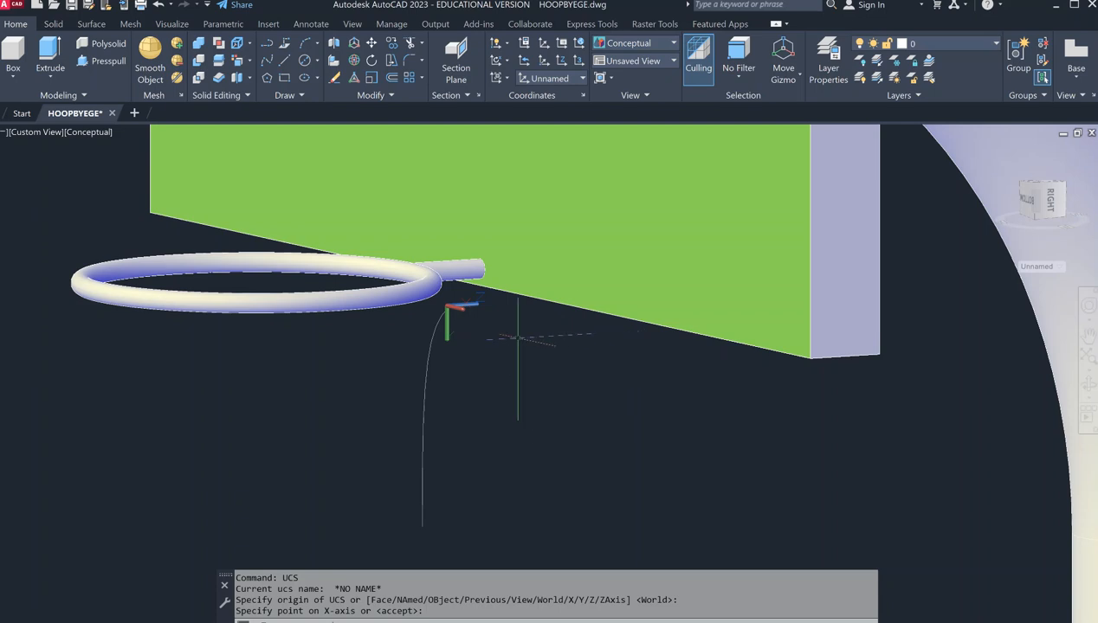
{"action": "scroll", "coordinate": [483, 295], "scroll_direction": "up", "scroll_amount": 4}
{"action": "key", "text": "Return"}
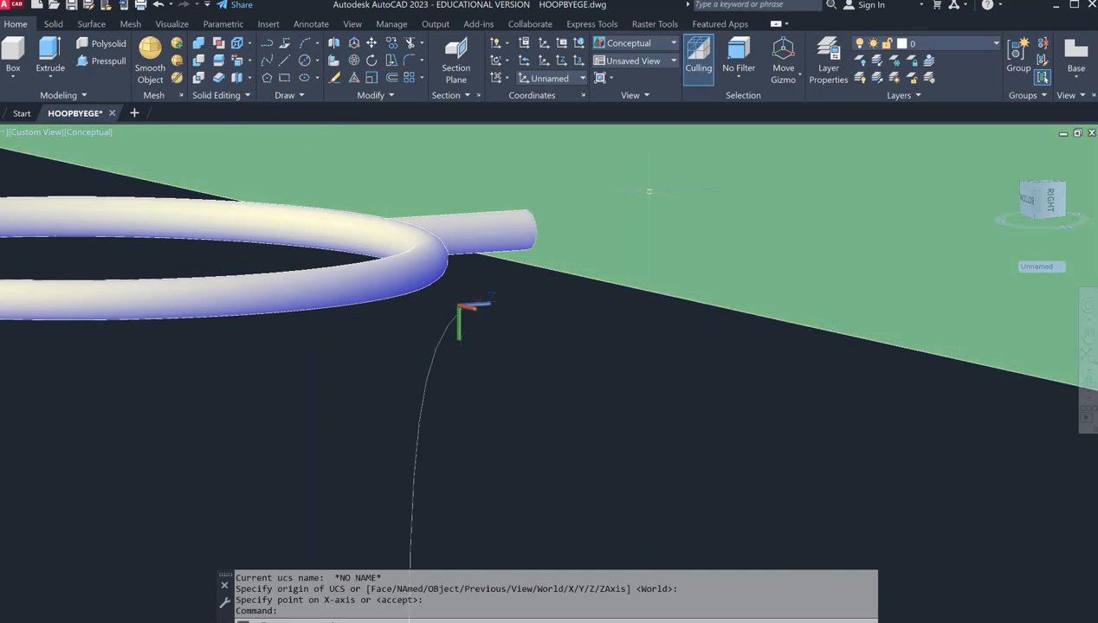
Relocate the UCS origin onto the net curve's upper endpoint, checking its placement from a more sideways angle.
{"action": "middle_click_drag", "start_coordinate": [502, 354], "coordinate": [504, 281]}
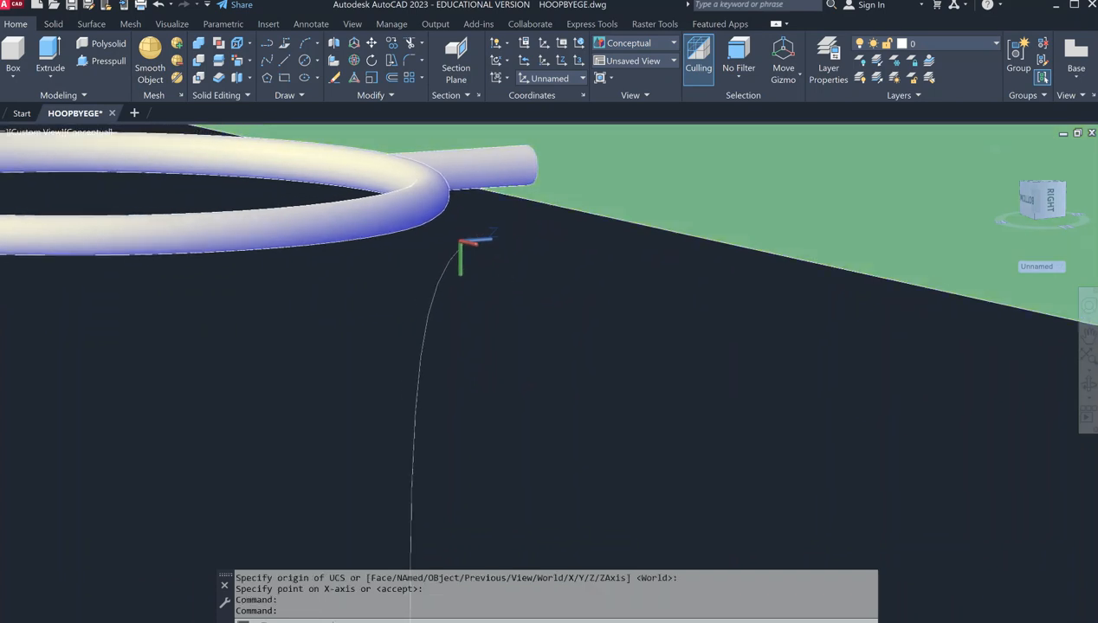
{"action": "middle_click_drag", "start_coordinate": [820, 360], "coordinate": [648, 310]}
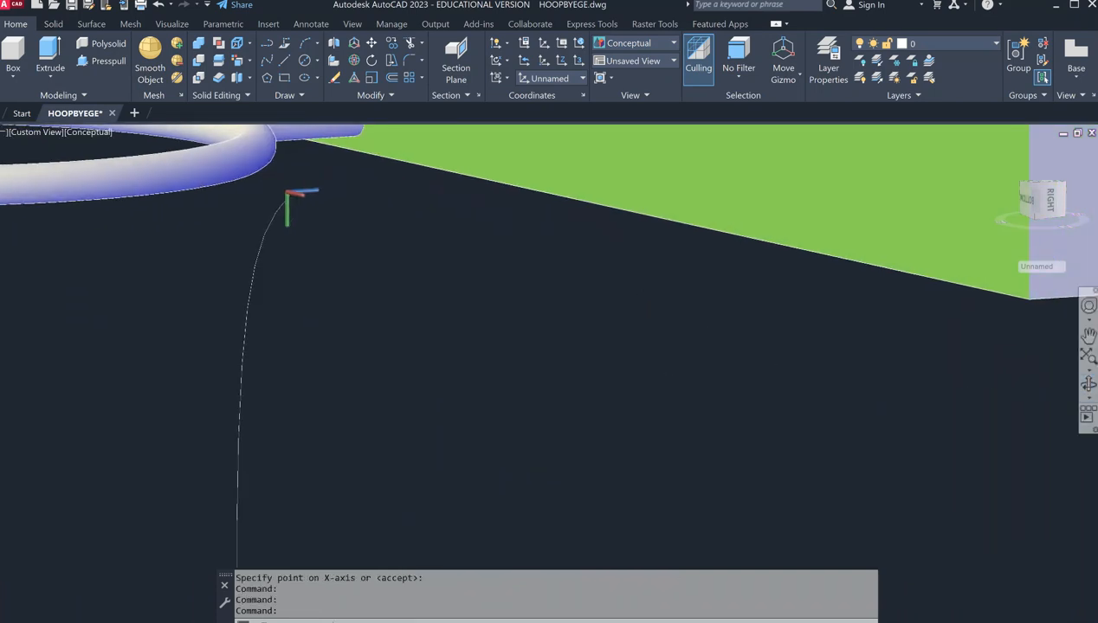
{"action": "left_click", "coordinate": [1089, 384]}
{"action": "left_click_drag", "start_coordinate": [393, 291], "coordinate": [434, 307]}
{"action": "middle_click_drag", "start_coordinate": [434, 307], "coordinate": [449, 374]}
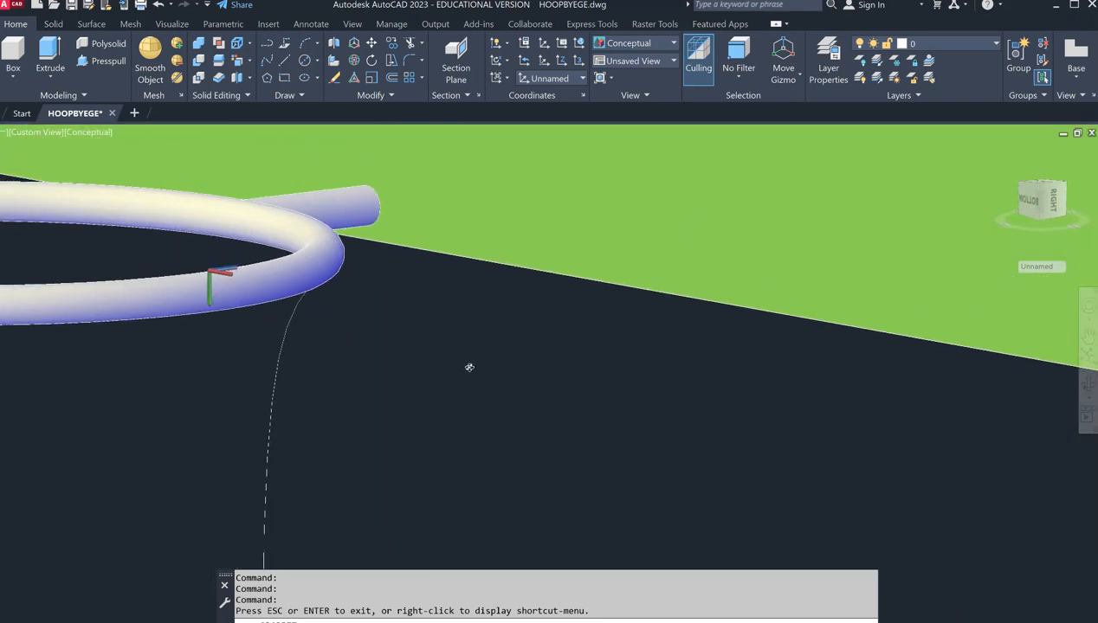
{"action": "left_click_drag", "start_coordinate": [466, 375], "coordinate": [455, 355]}
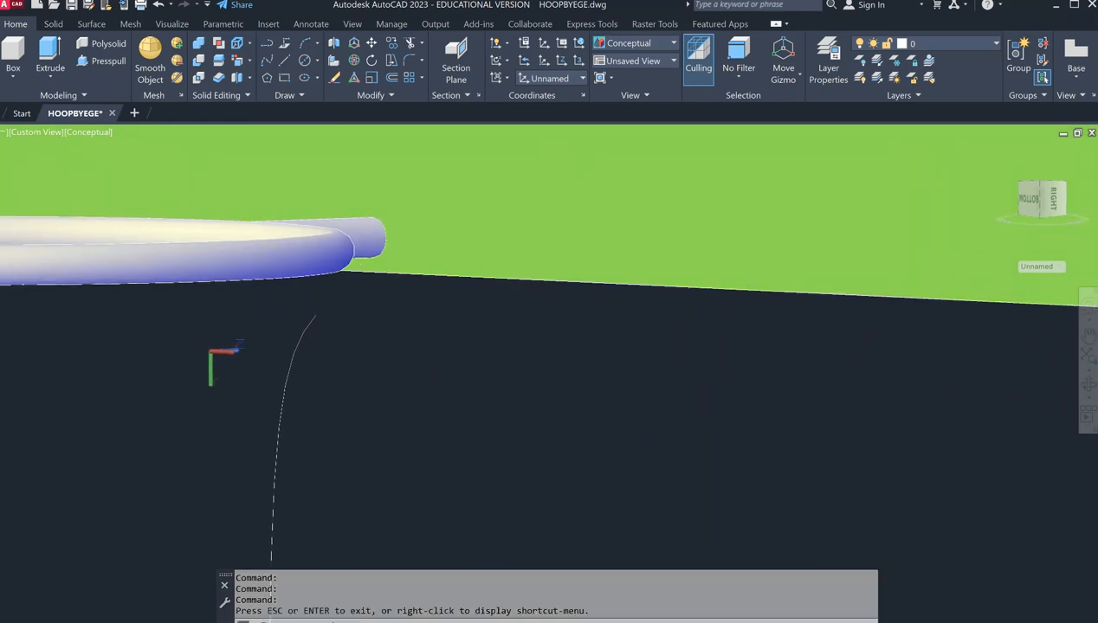
{"action": "key", "text": "Escape"}
{"action": "type", "text": "ucs"}
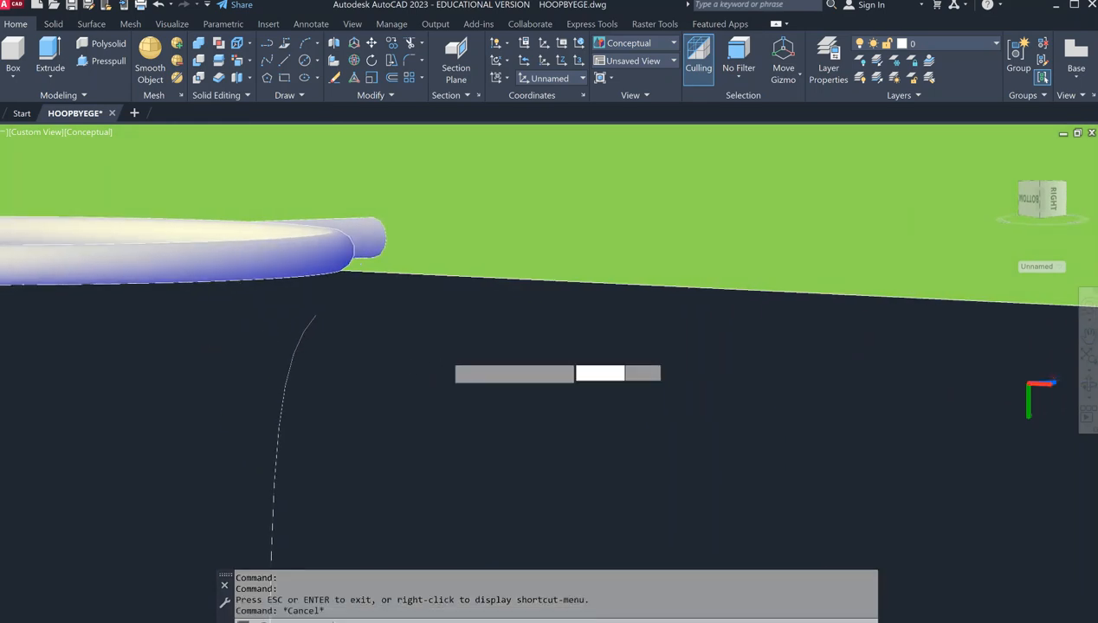
{"action": "key", "text": "Return"}
{"action": "left_click", "coordinate": [317, 319]}
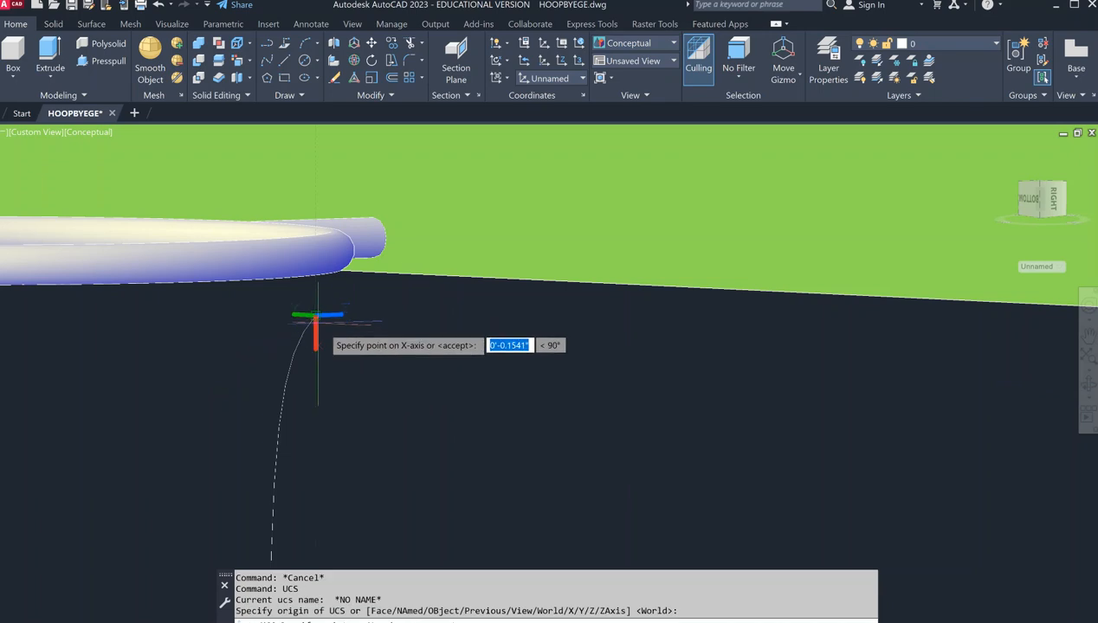
{"action": "left_click", "coordinate": [349, 352]}
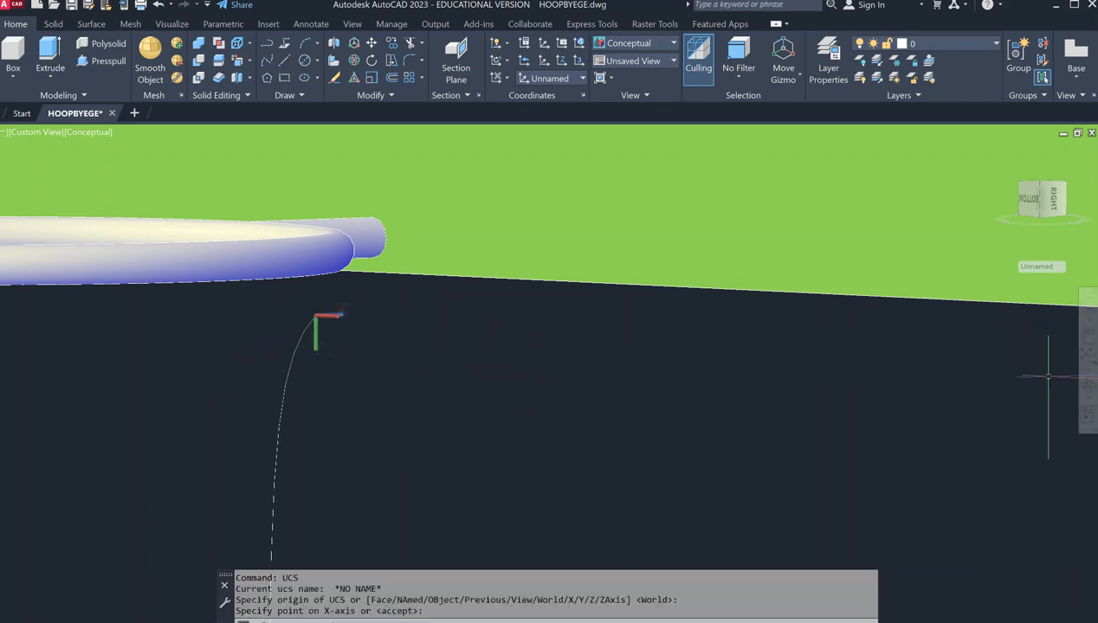
Draw a small circle by diameter, centred on the net curve's upper endpoint at the UCS origin.
{"action": "left_click", "coordinate": [1091, 386]}
{"action": "left_click_drag", "start_coordinate": [593, 381], "coordinate": [648, 401]}
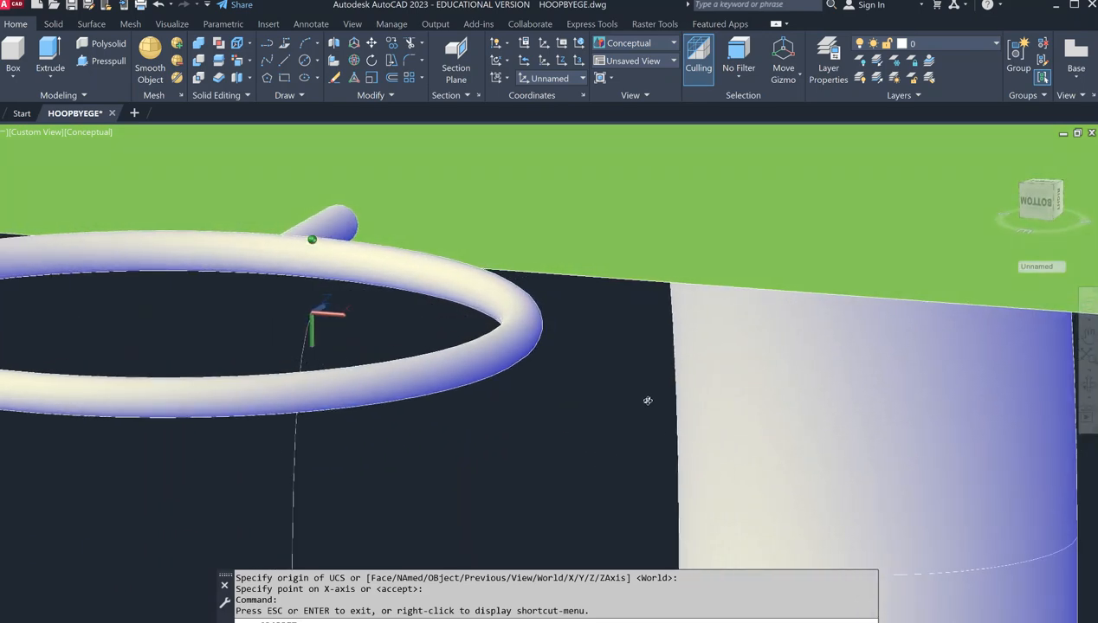
{"action": "right_click", "coordinate": [356, 324]}
{"action": "left_click", "coordinate": [378, 335]}
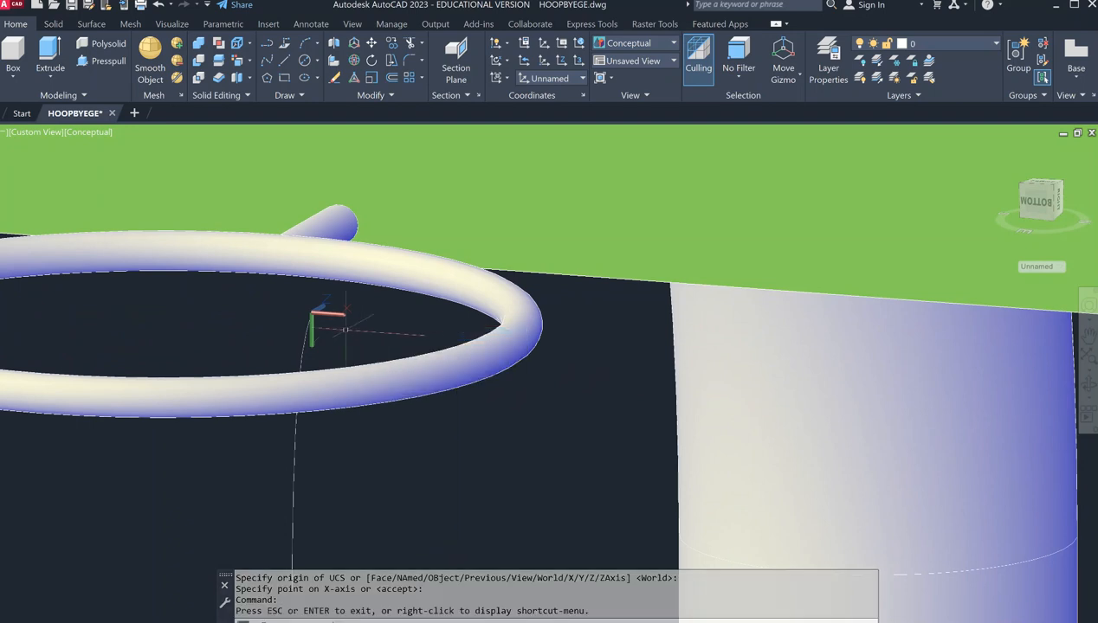
{"action": "left_click", "coordinate": [304, 62]}
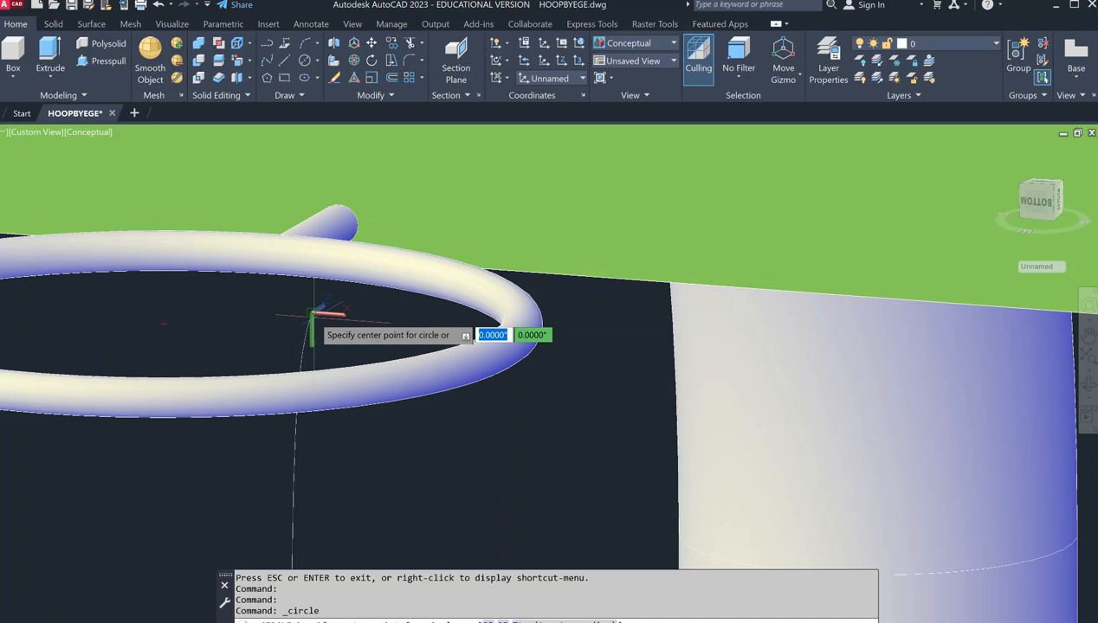
{"action": "left_click", "coordinate": [312, 313]}
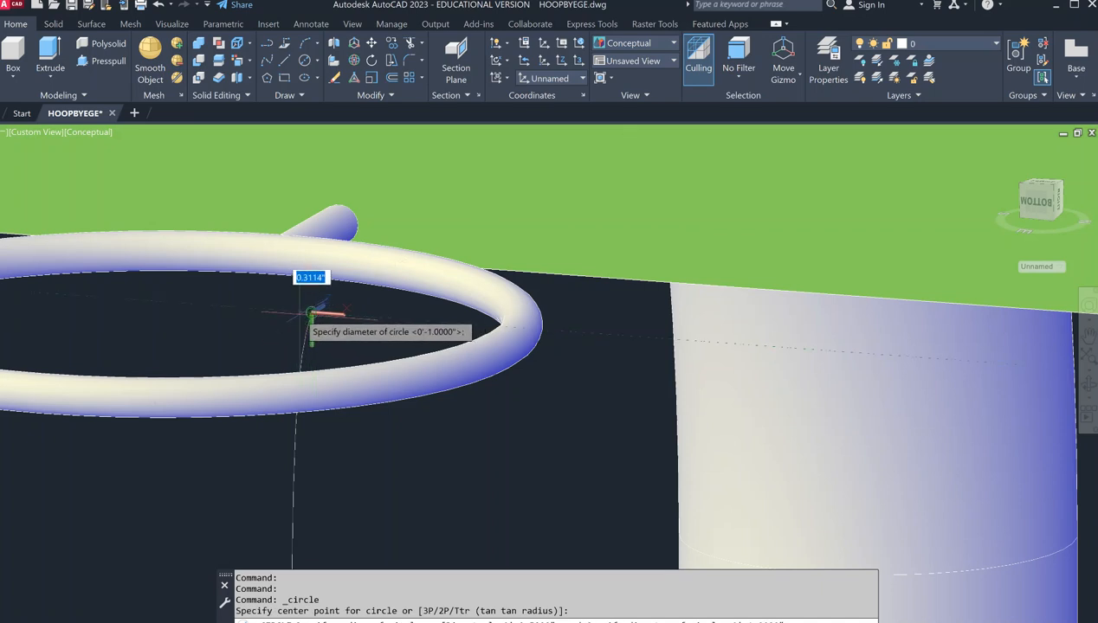
{"action": "scroll", "coordinate": [303, 317], "scroll_direction": "up", "scroll_amount": 3}
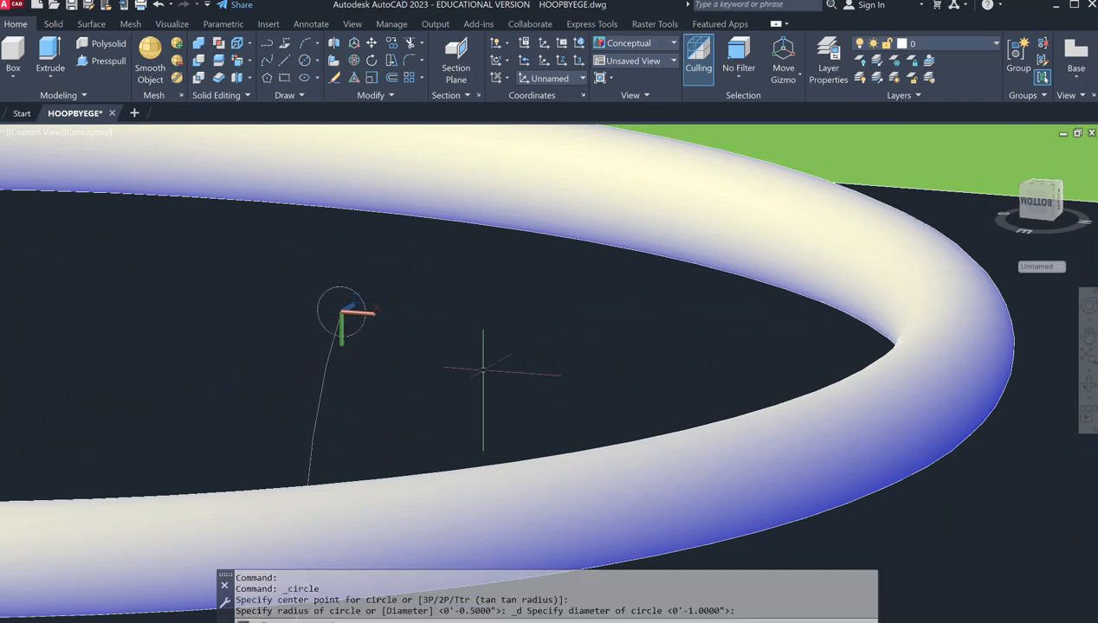
Extrude the small circle into a solid net strand, using the Path option with the smooth curve as the path.
{"action": "middle_click_drag", "start_coordinate": [449, 315], "coordinate": [469, 207]}
{"action": "scroll", "coordinate": [593, 270], "scroll_direction": "down", "scroll_amount": 4}
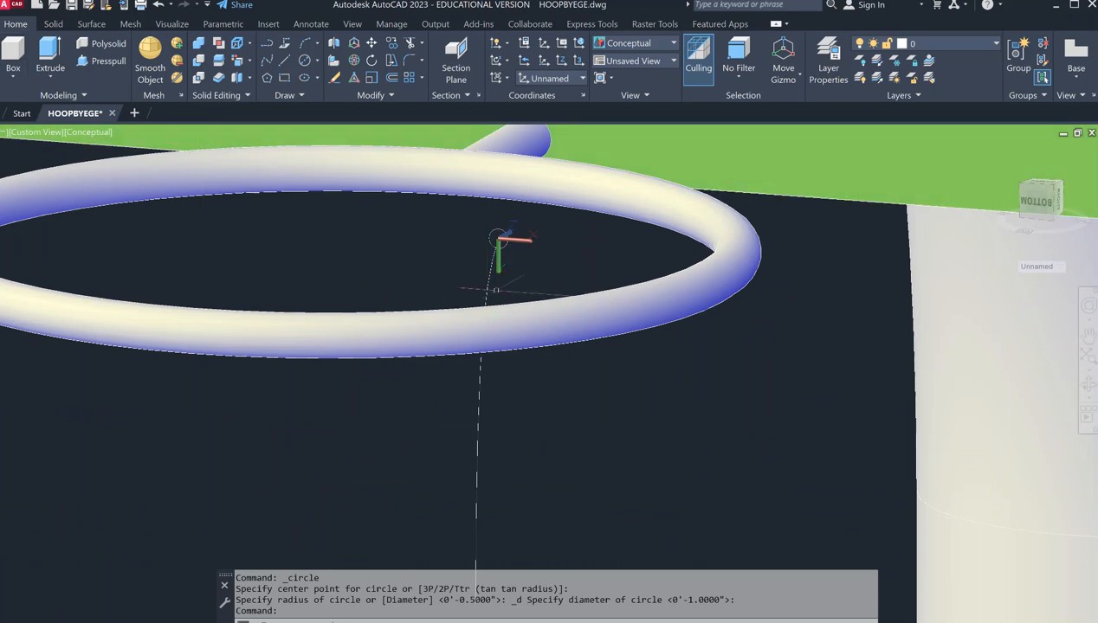
{"action": "left_click", "coordinate": [51, 80]}
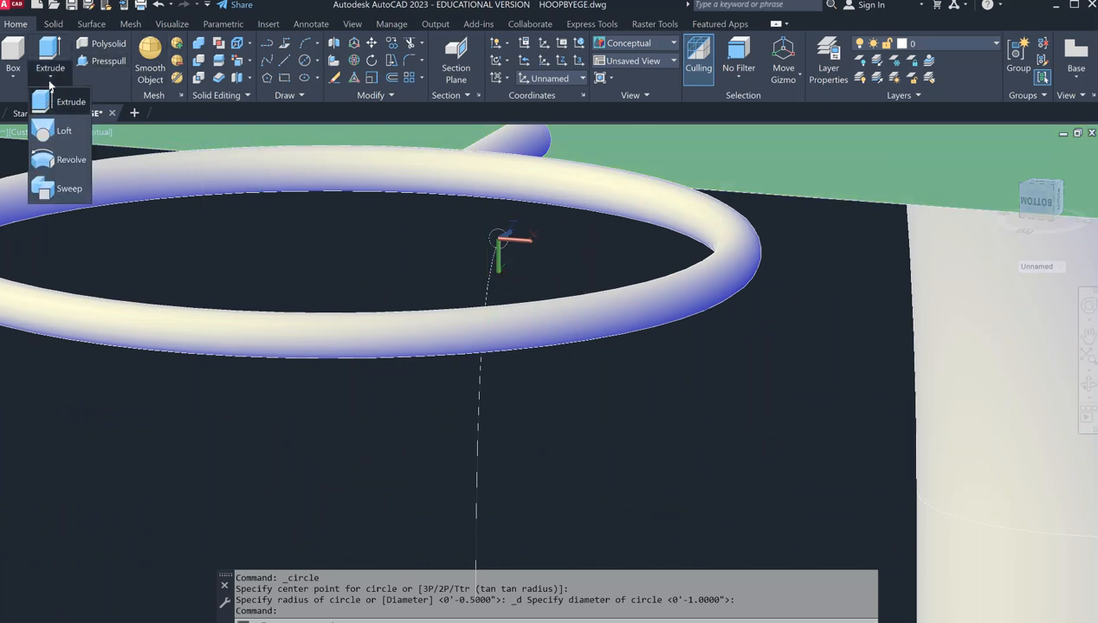
{"action": "left_click", "coordinate": [48, 101]}
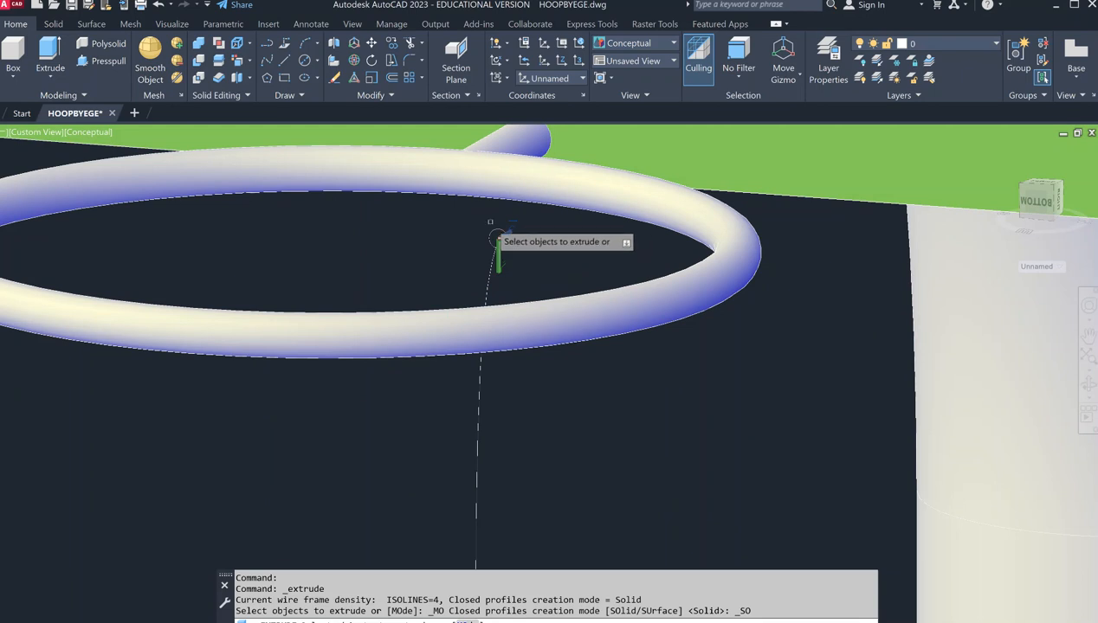
{"action": "left_click", "coordinate": [497, 239]}
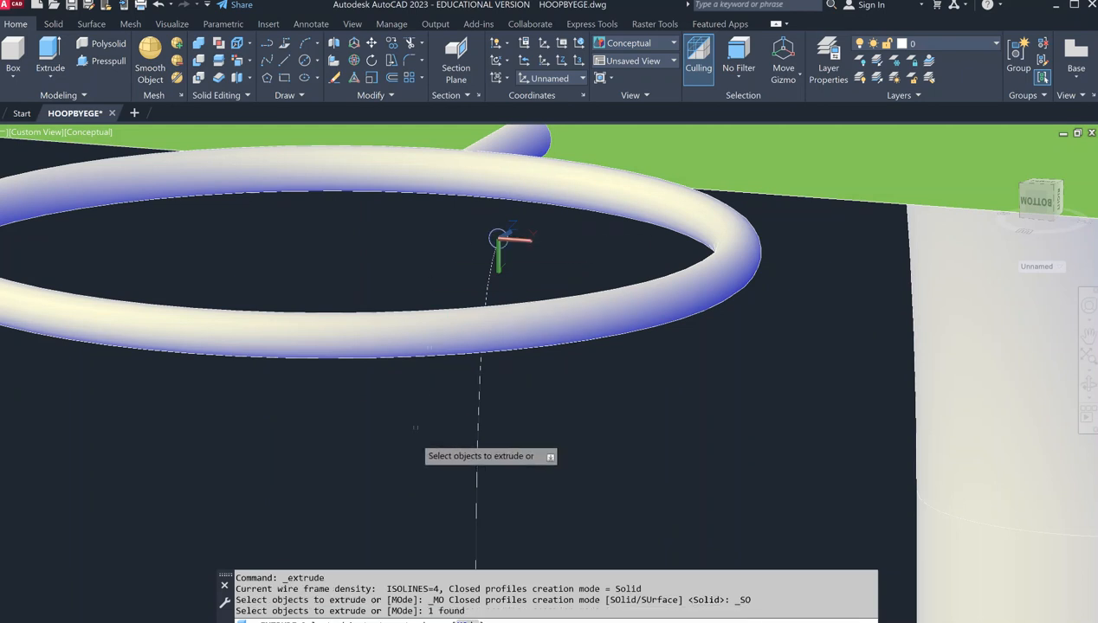
{"action": "key", "text": "Return"}
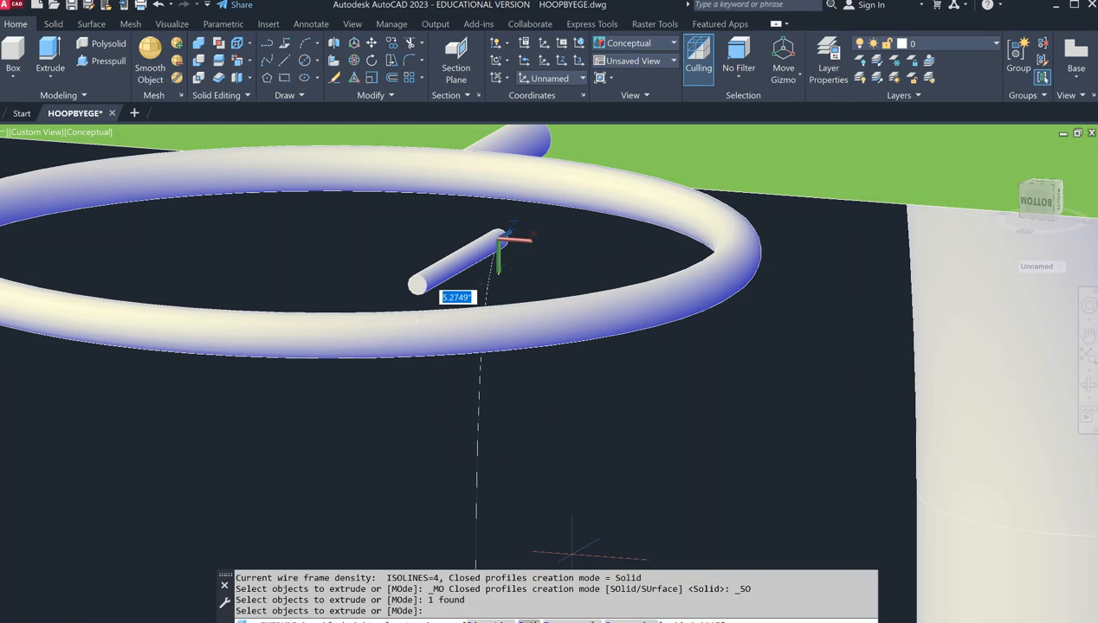
{"action": "type", "text": "P"}
{"action": "key", "text": "Return"}
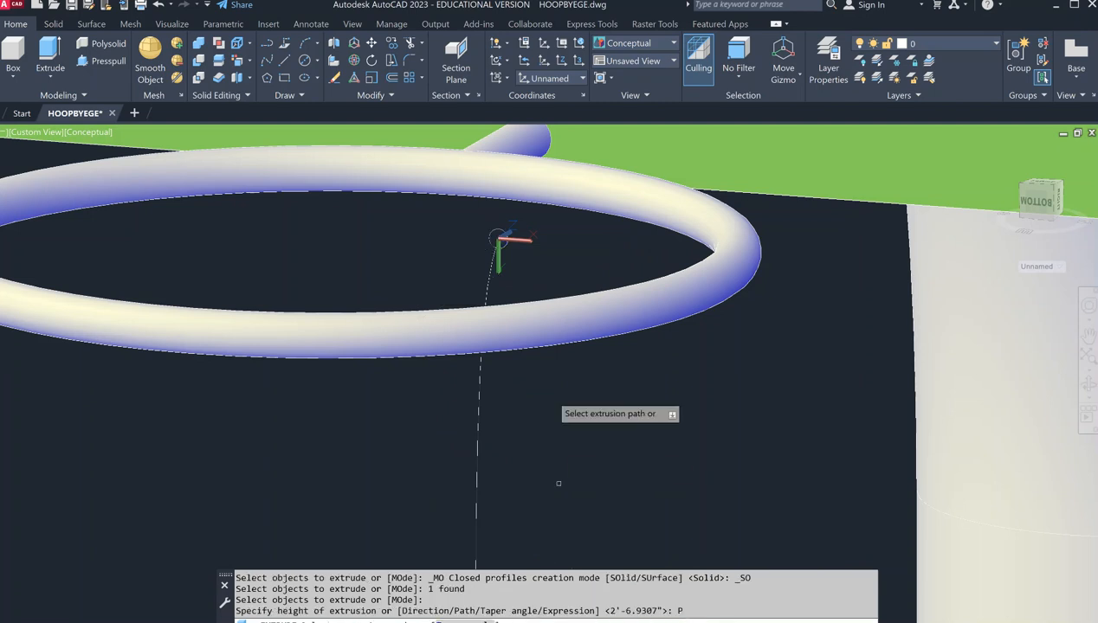
{"action": "left_click", "coordinate": [493, 294]}
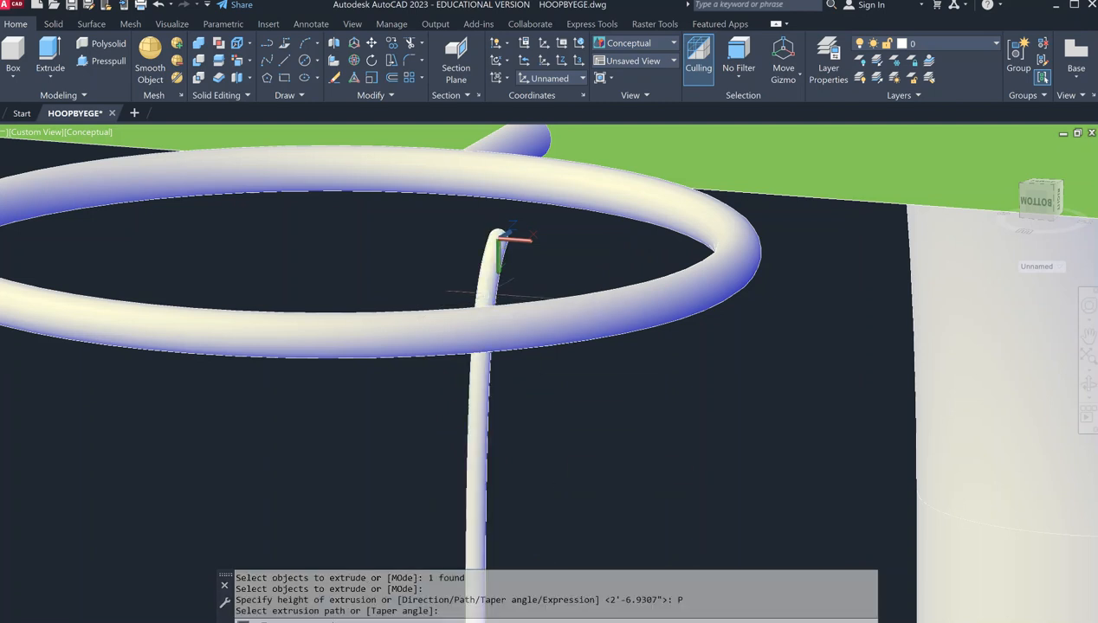
Show the hoop exactly from the side and rotate the UCS 90 degrees about its Y axis.
{"action": "scroll", "coordinate": [491, 305], "scroll_direction": "down", "scroll_amount": 6}
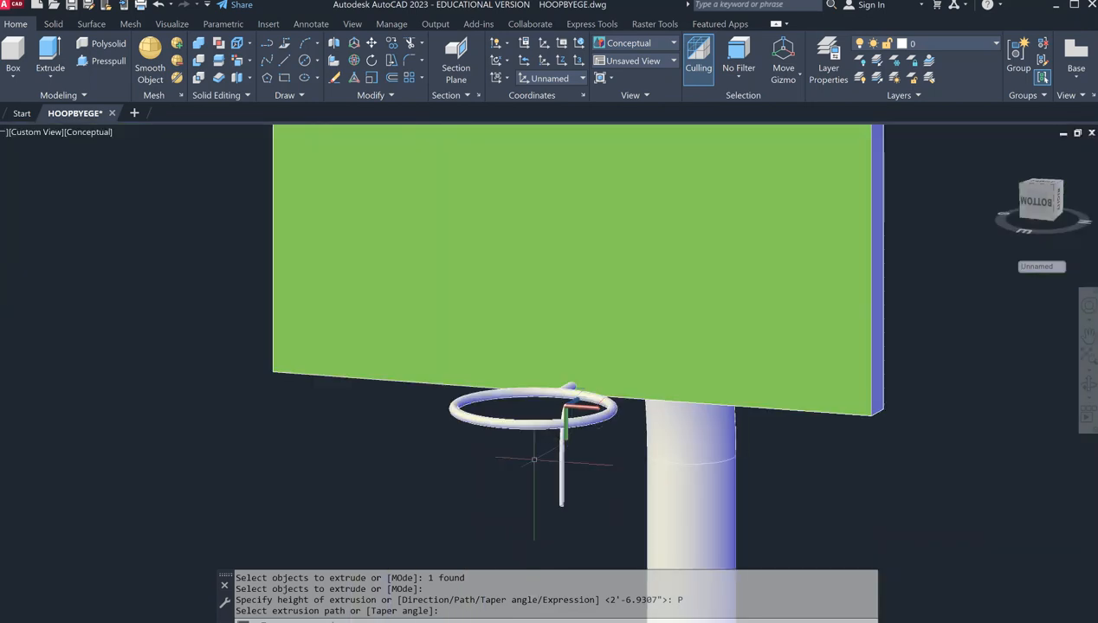
{"action": "scroll", "coordinate": [495, 419], "scroll_direction": "up", "scroll_amount": 3}
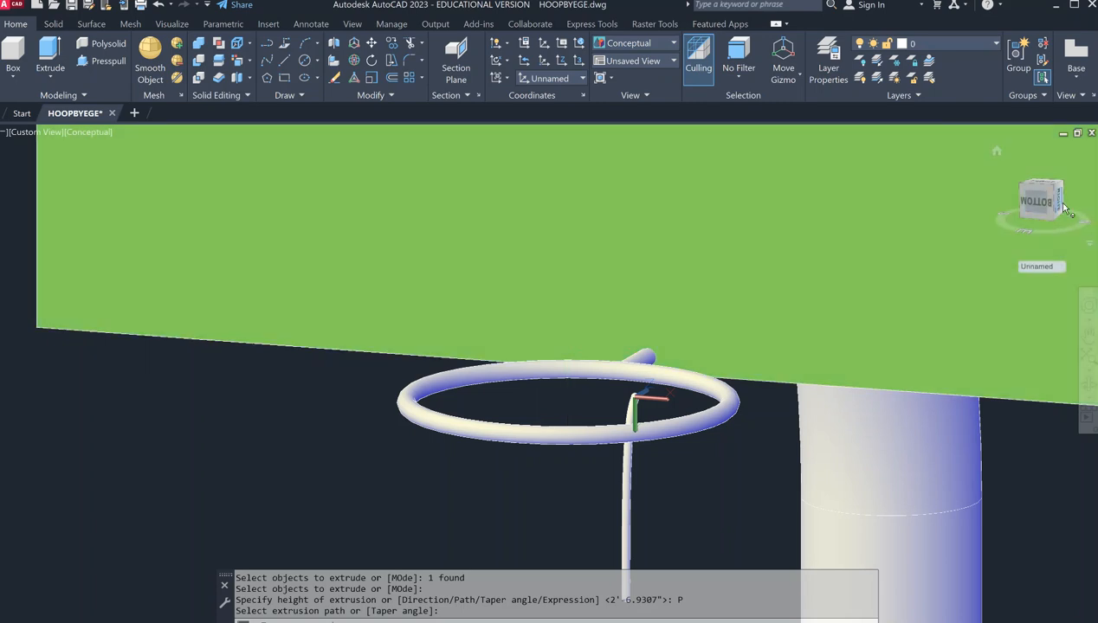
{"action": "left_click", "coordinate": [1058, 202]}
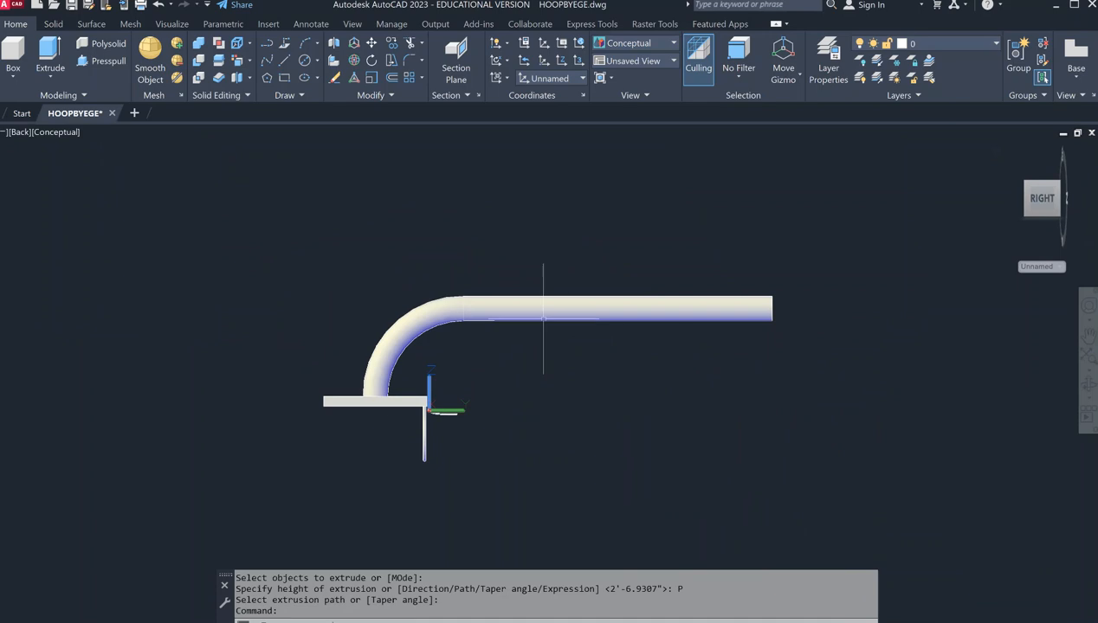
{"action": "scroll", "coordinate": [437, 396], "scroll_direction": "up", "scroll_amount": 5}
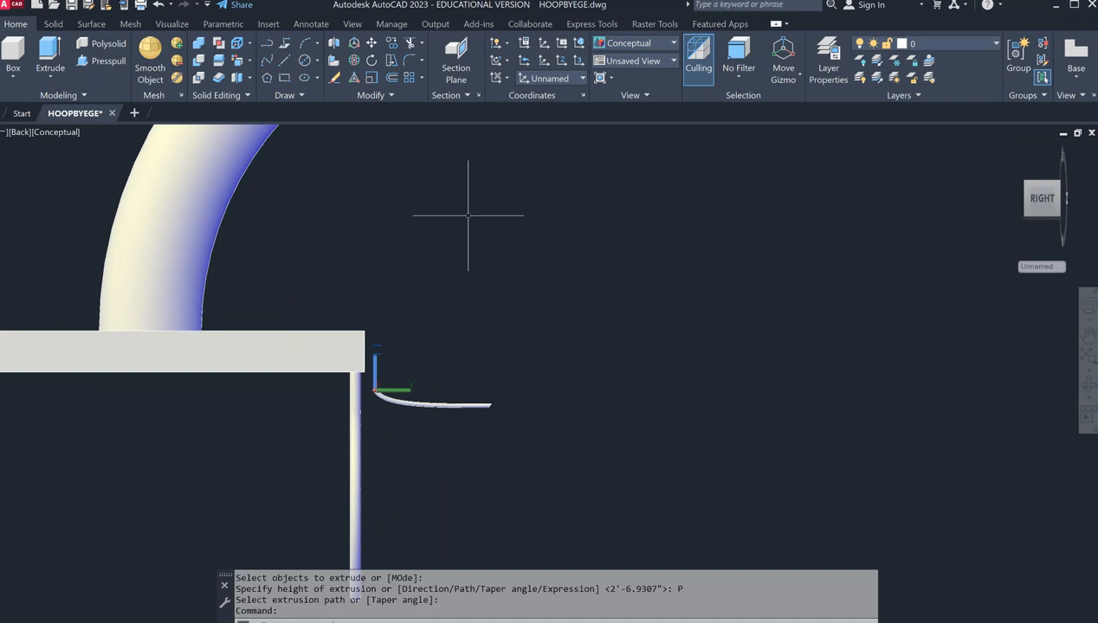
{"action": "type", "text": "ucs"}
{"action": "key", "text": "Return"}
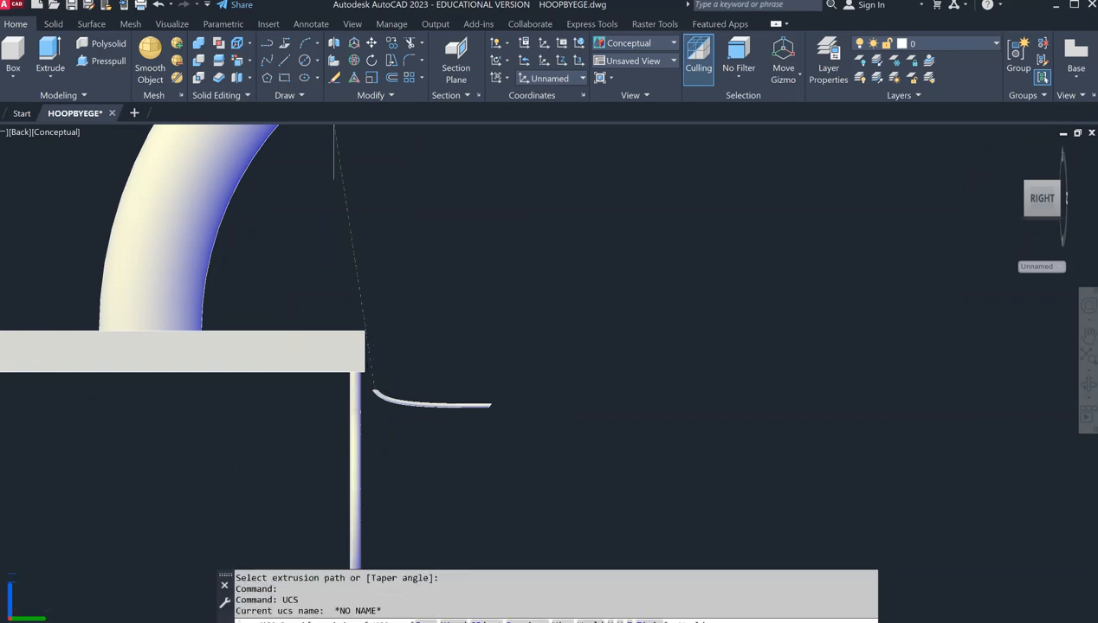
{"action": "type", "text": "y"}
{"action": "key", "text": "Return"}
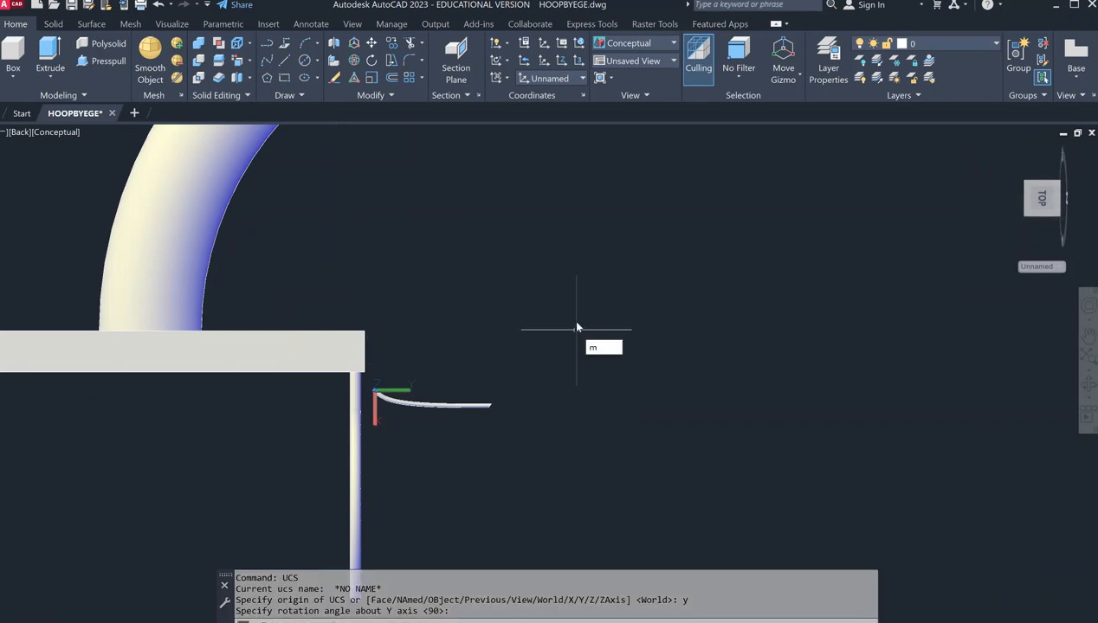
Move the solid net strand by its upper end onto the rim, at the point where the rod joins it.
{"action": "key", "text": "Return"}
{"action": "left_click", "coordinate": [544, 422]}
{"action": "left_click", "coordinate": [374, 374]}
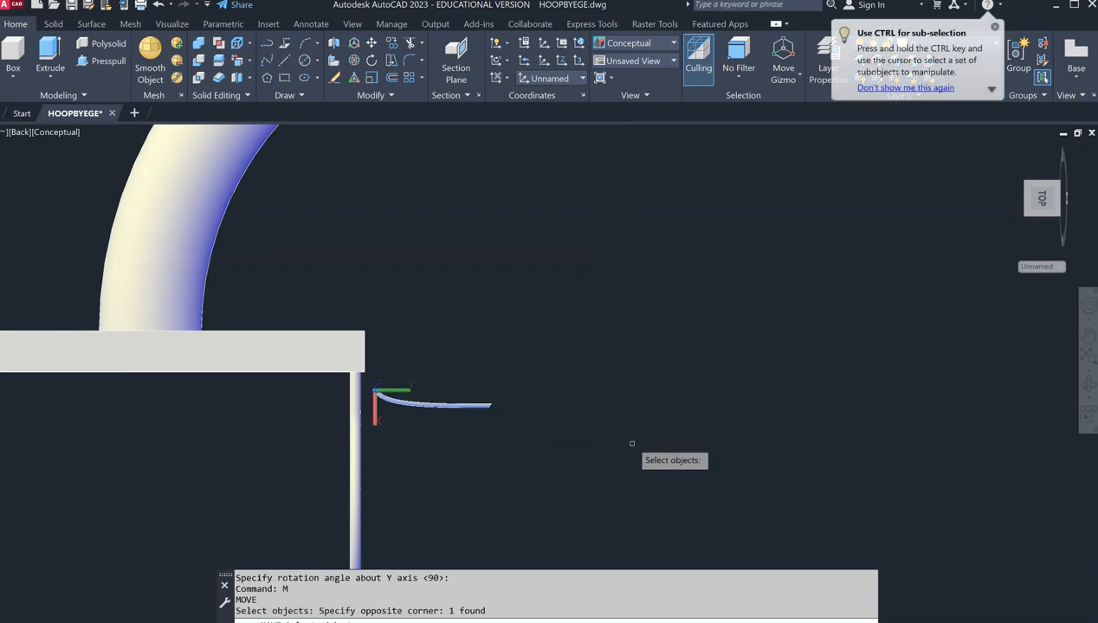
{"action": "key", "text": "Return"}
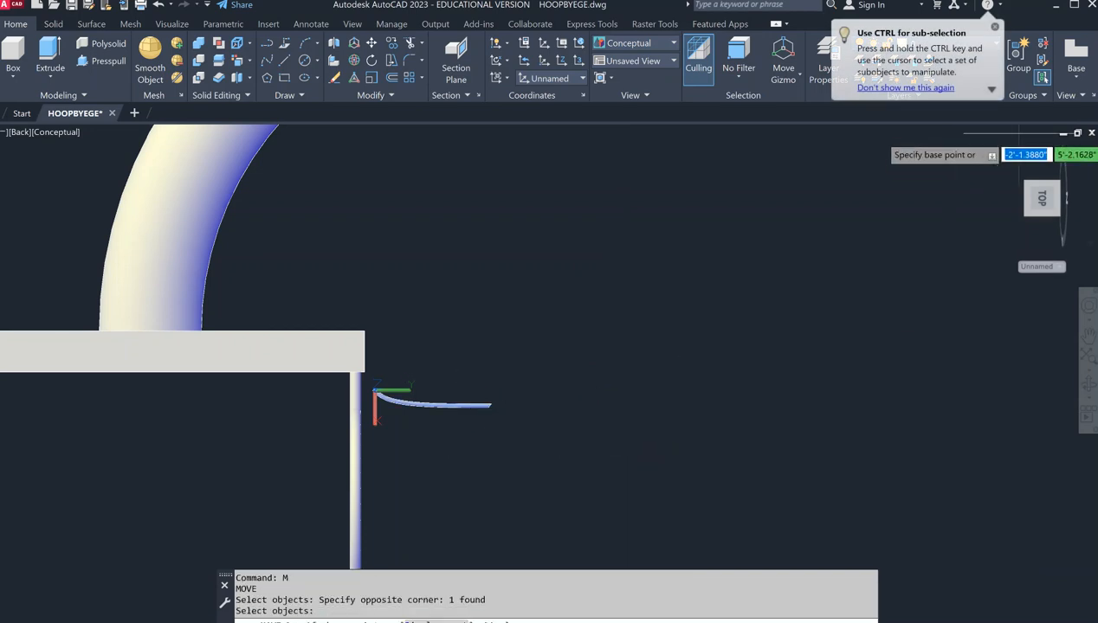
{"action": "left_click", "coordinate": [1090, 156]}
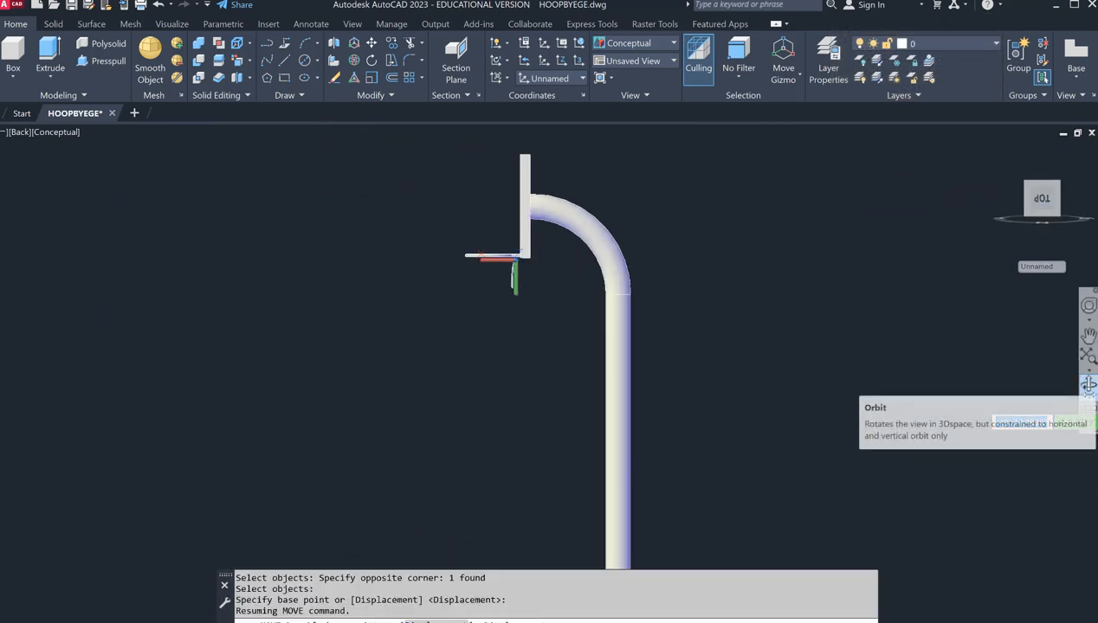
{"action": "left_click", "coordinate": [1089, 385]}
{"action": "left_click_drag", "start_coordinate": [640, 299], "coordinate": [686, 347]}
{"action": "scroll", "coordinate": [498, 290], "scroll_direction": "up", "scroll_amount": 5}
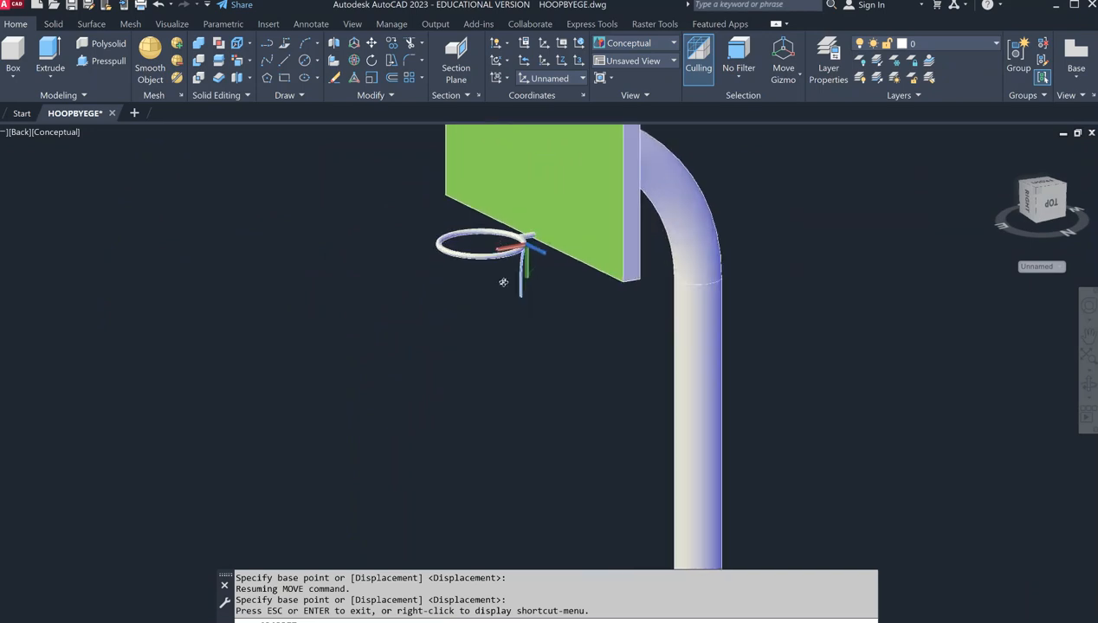
{"action": "left_click_drag", "start_coordinate": [566, 285], "coordinate": [571, 308]}
{"action": "right_click", "coordinate": [512, 342]}
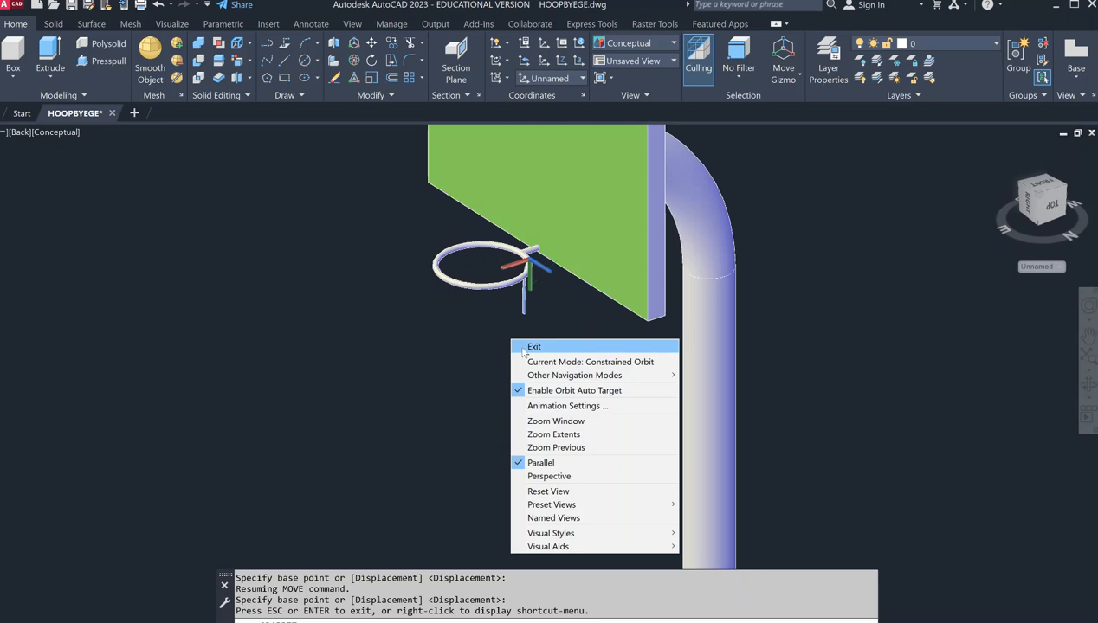
{"action": "left_click", "coordinate": [545, 348]}
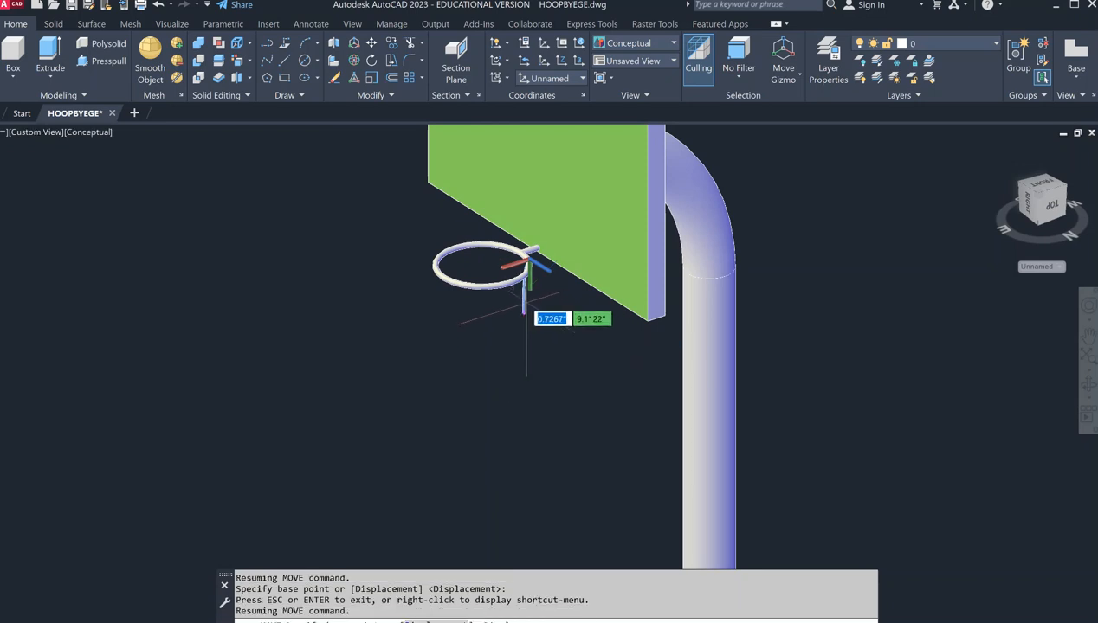
{"action": "scroll", "coordinate": [522, 280], "scroll_direction": "up", "scroll_amount": 5}
{"action": "scroll", "coordinate": [523, 280], "scroll_direction": "up", "scroll_amount": 3}
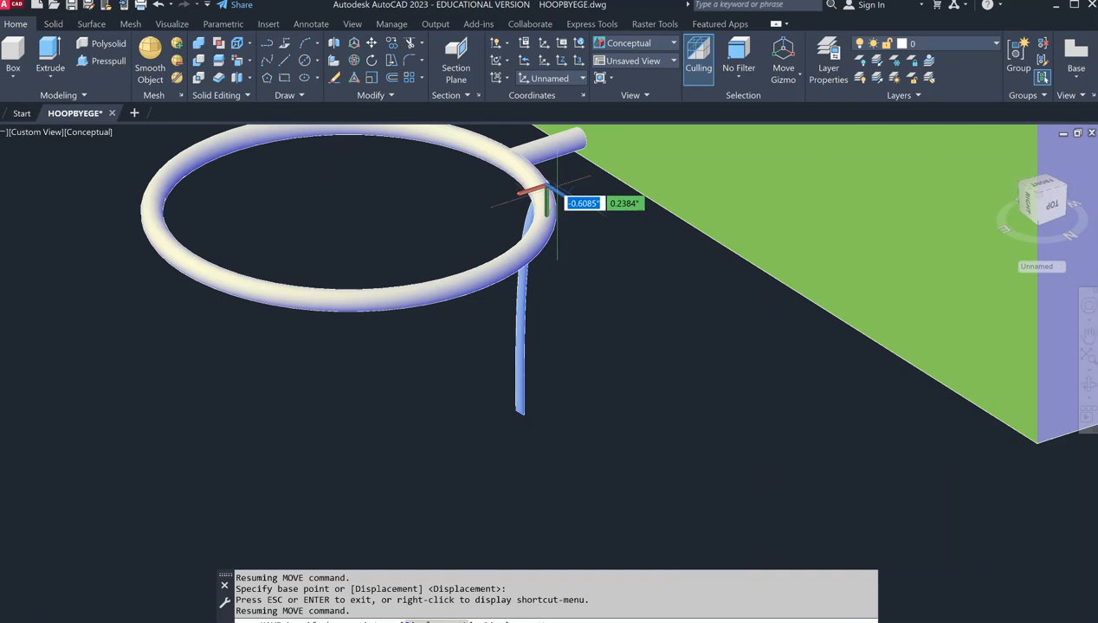
{"action": "left_click", "coordinate": [525, 186]}
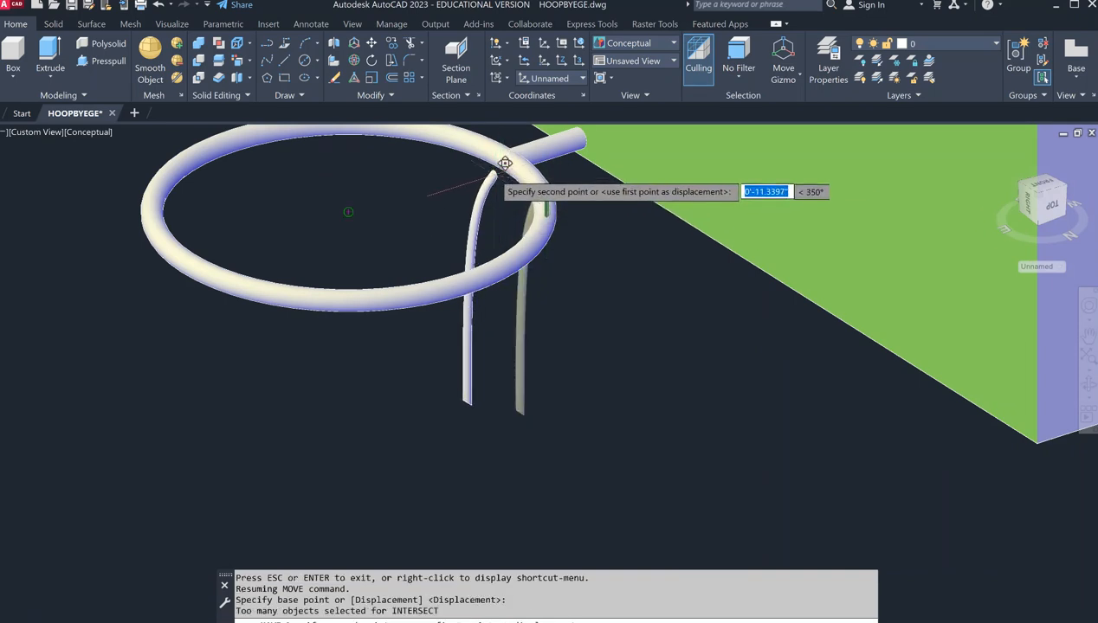
{"action": "left_click", "coordinate": [510, 156]}
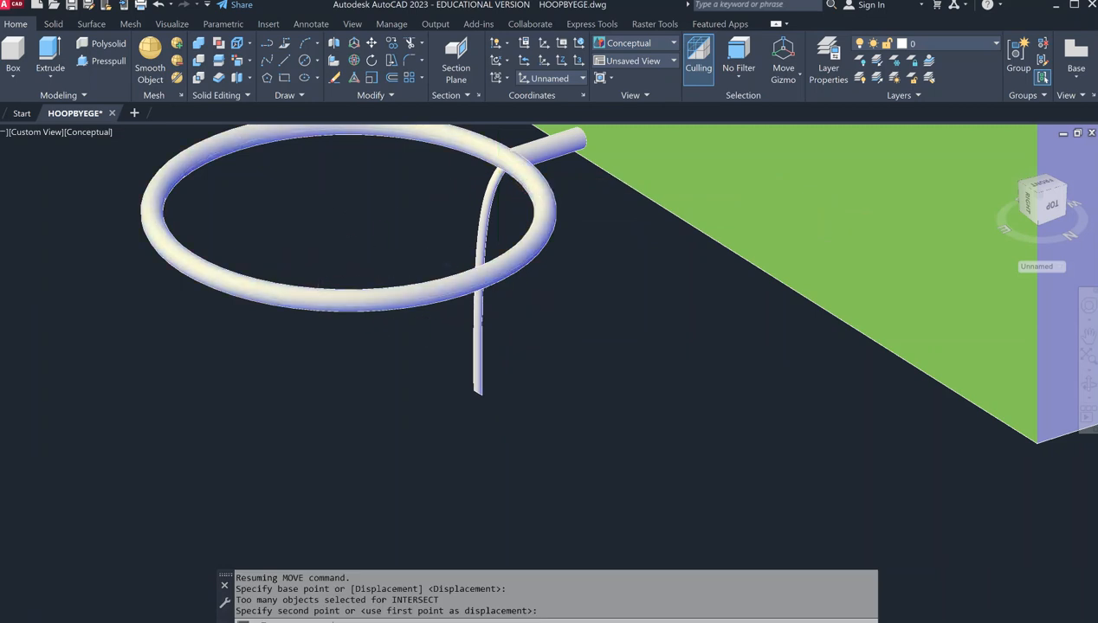
{"action": "scroll", "coordinate": [522, 305], "scroll_direction": "down", "scroll_amount": 4}
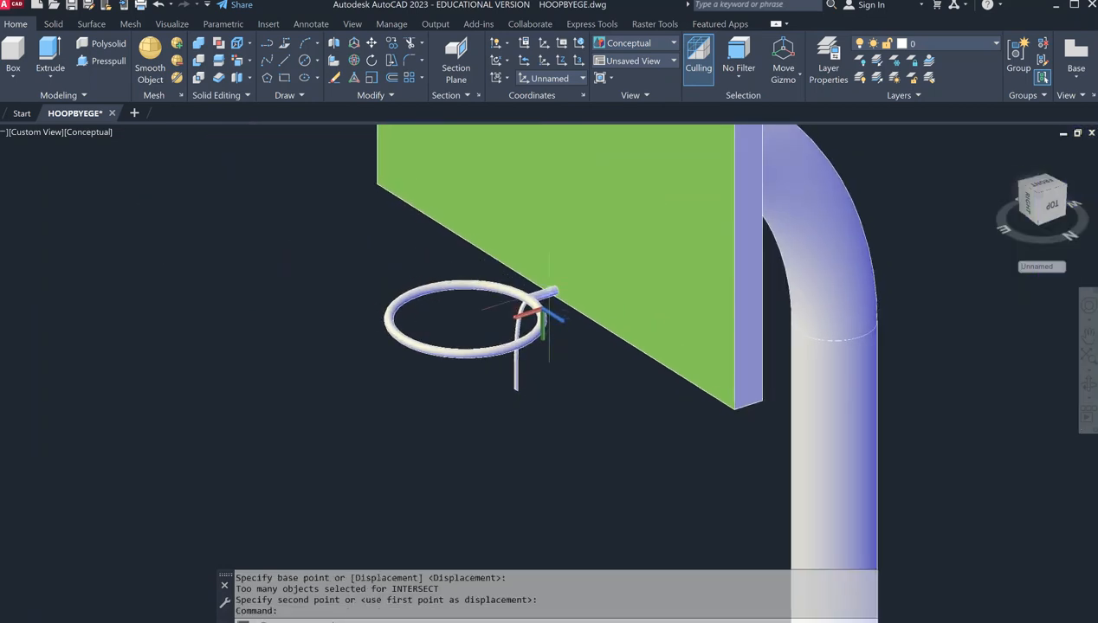
{"action": "key", "text": "Escape"}
{"action": "key", "text": "Escape"}
{"action": "key", "text": "Escape"}
{"action": "key", "text": "Escape"}
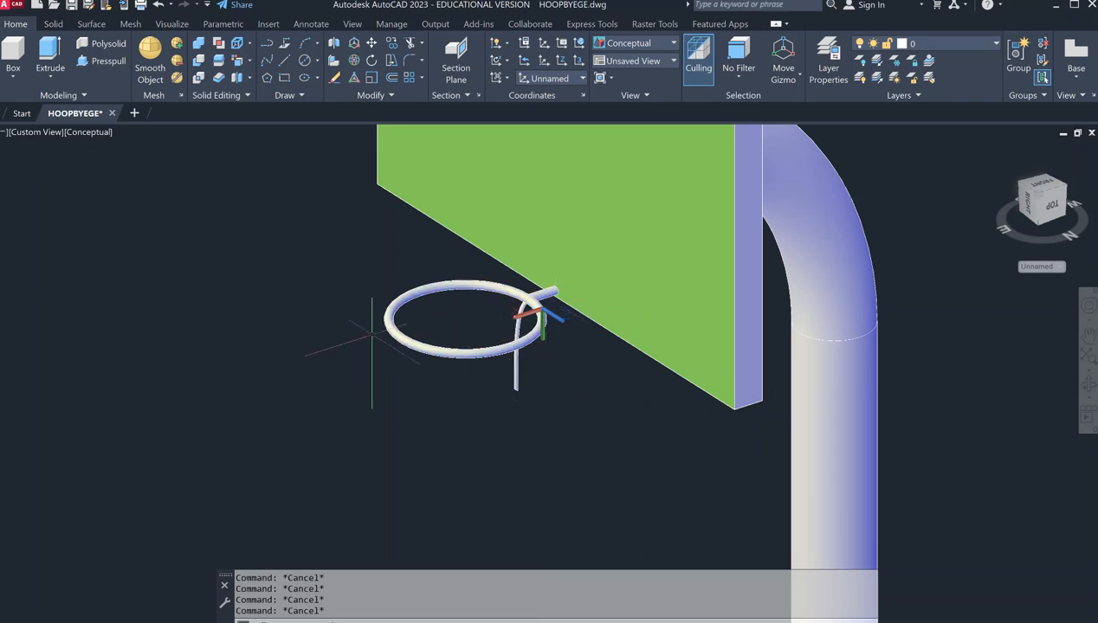
Relocate the UCS origin to the centre of the circular rim, accepting the current axis directions.
{"action": "key", "text": "Return"}
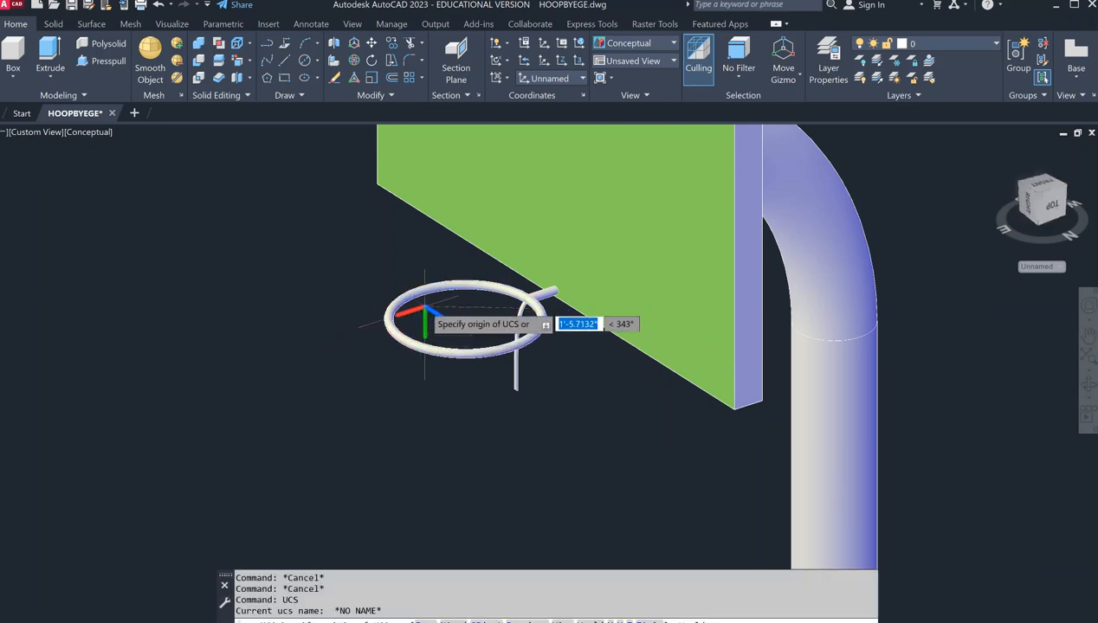
{"action": "left_click", "coordinate": [394, 342]}
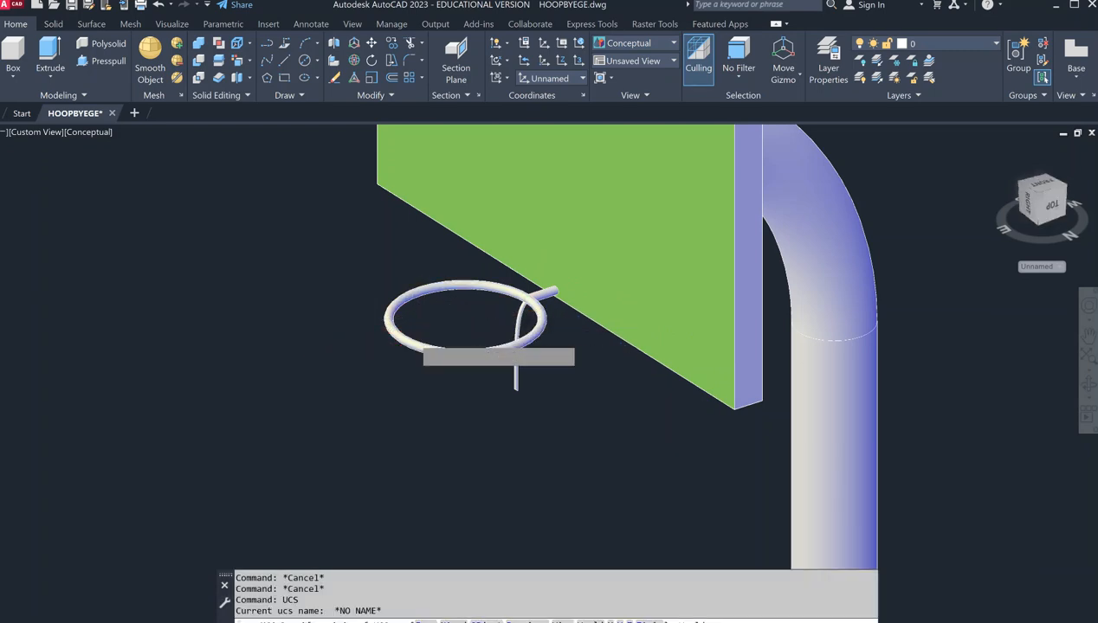
{"action": "left_click", "coordinate": [437, 369]}
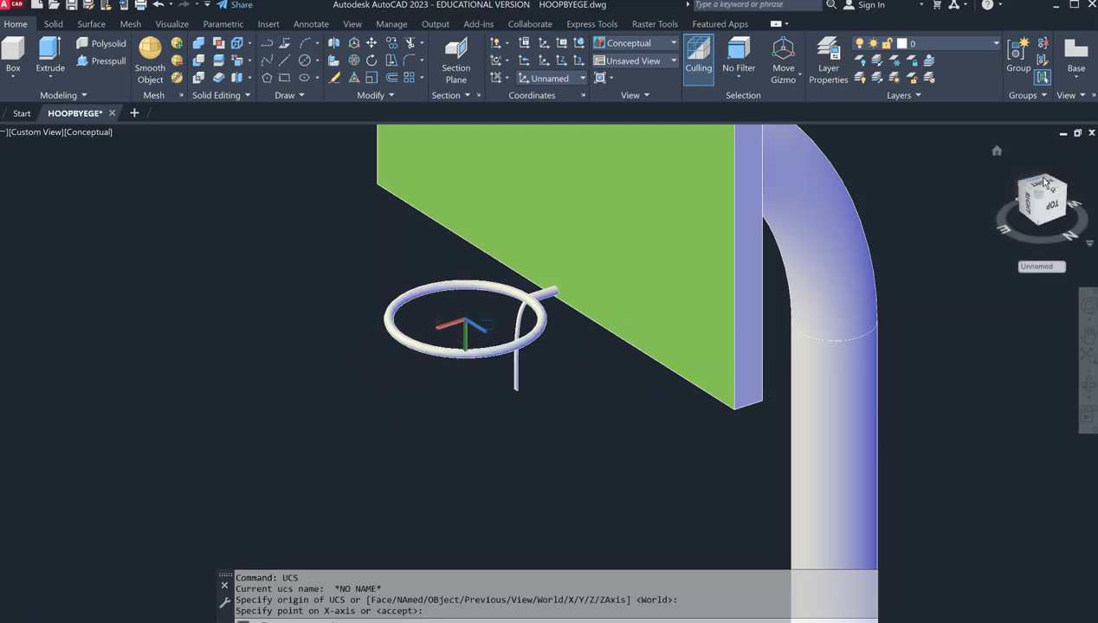
Show the hoop from directly above and rotate the UCS 90 degrees about its X axis.
{"action": "left_click", "coordinate": [1044, 187]}
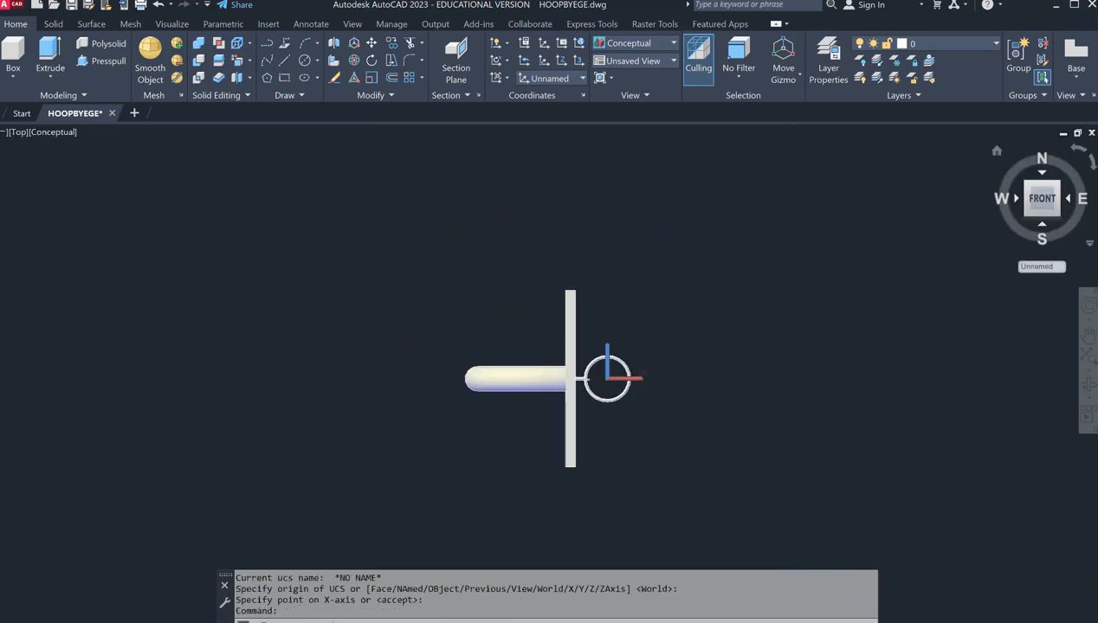
{"action": "scroll", "coordinate": [614, 374], "scroll_direction": "up", "scroll_amount": 3}
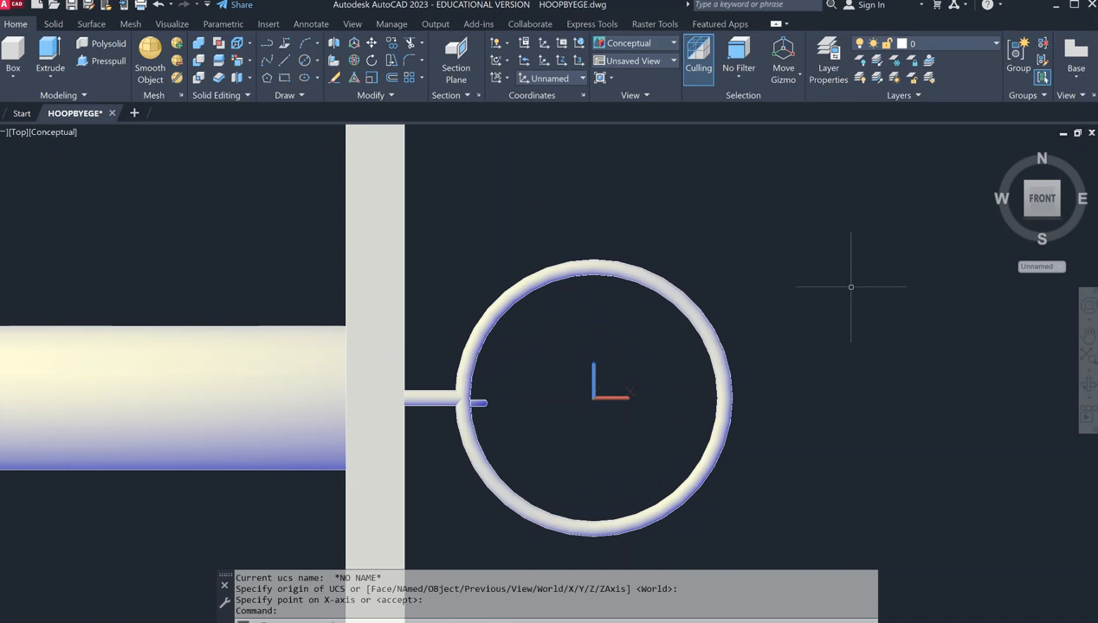
{"action": "type", "text": "cs"}
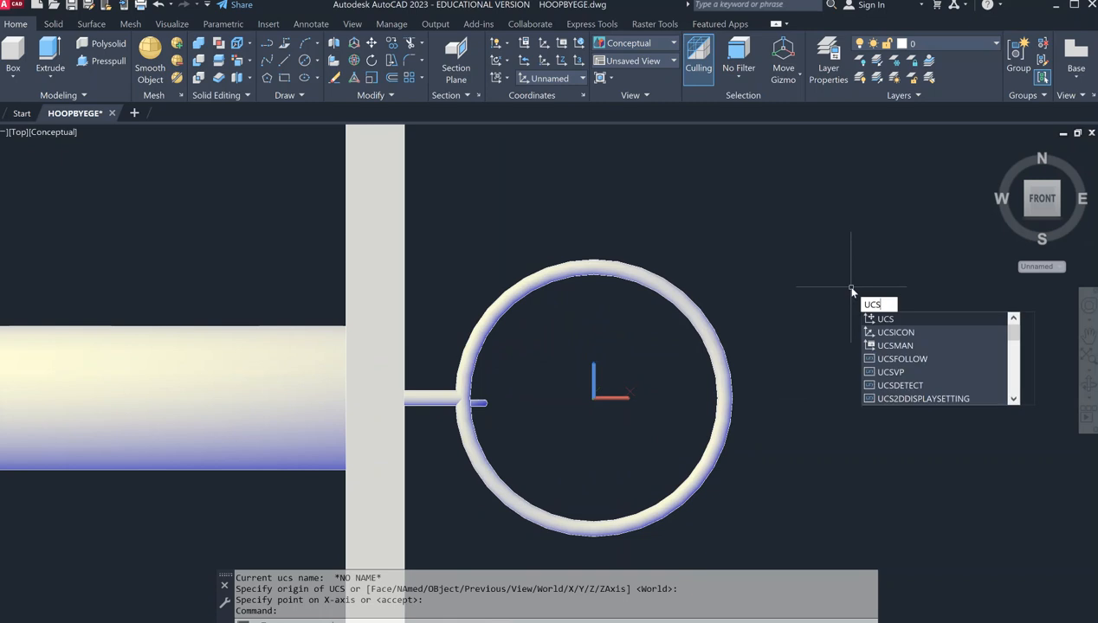
{"action": "key", "text": "Return"}
{"action": "type", "text": "x"}
{"action": "key", "text": "Return"}
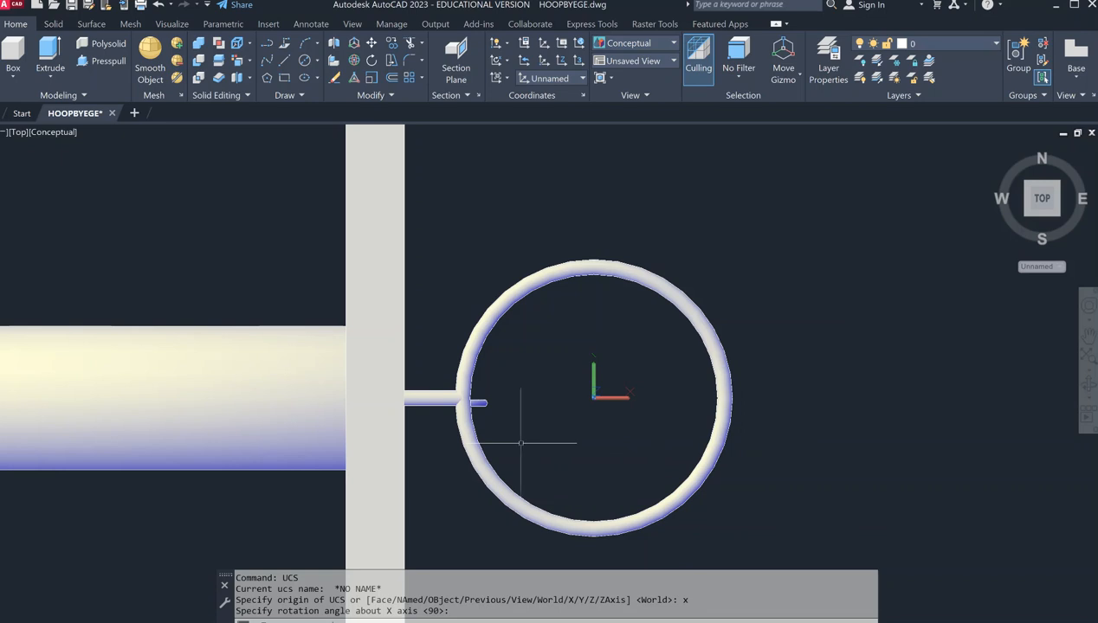
Create a polar array of the net strand, centred on the rim's centre at the UCS origin.
{"action": "left_click", "coordinate": [423, 78]}
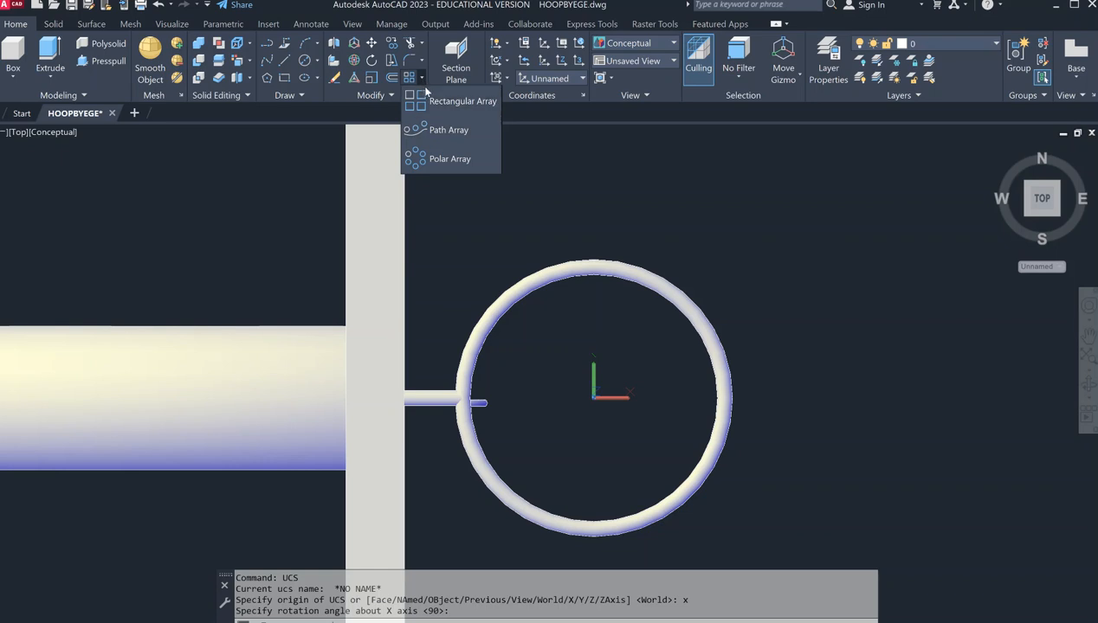
{"action": "left_click", "coordinate": [417, 158]}
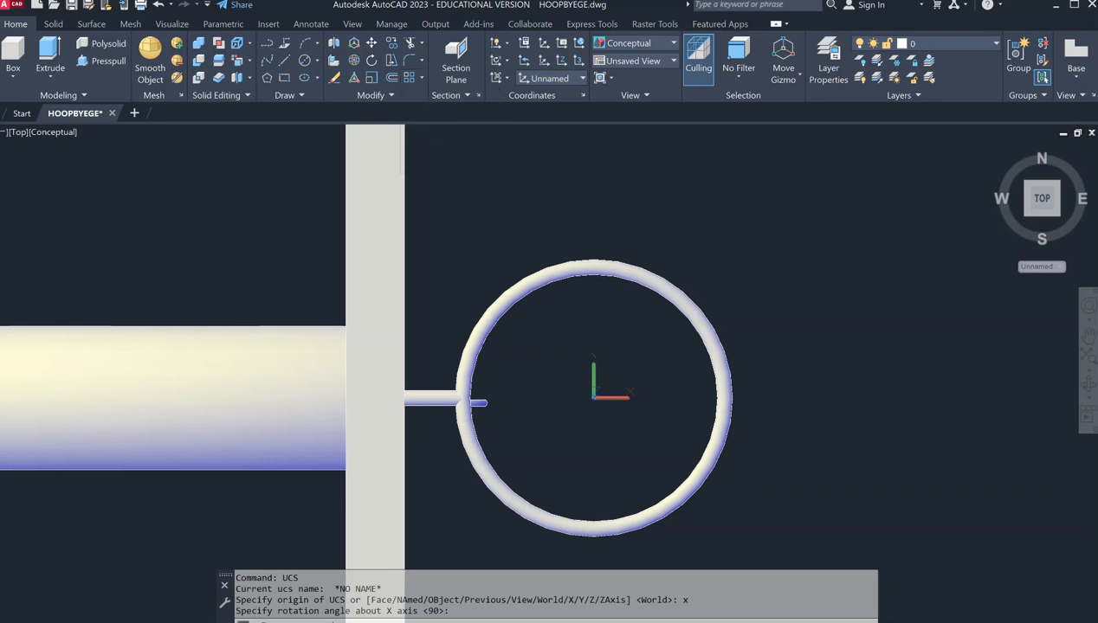
{"action": "left_click", "coordinate": [490, 407]}
{"action": "left_click", "coordinate": [488, 391]}
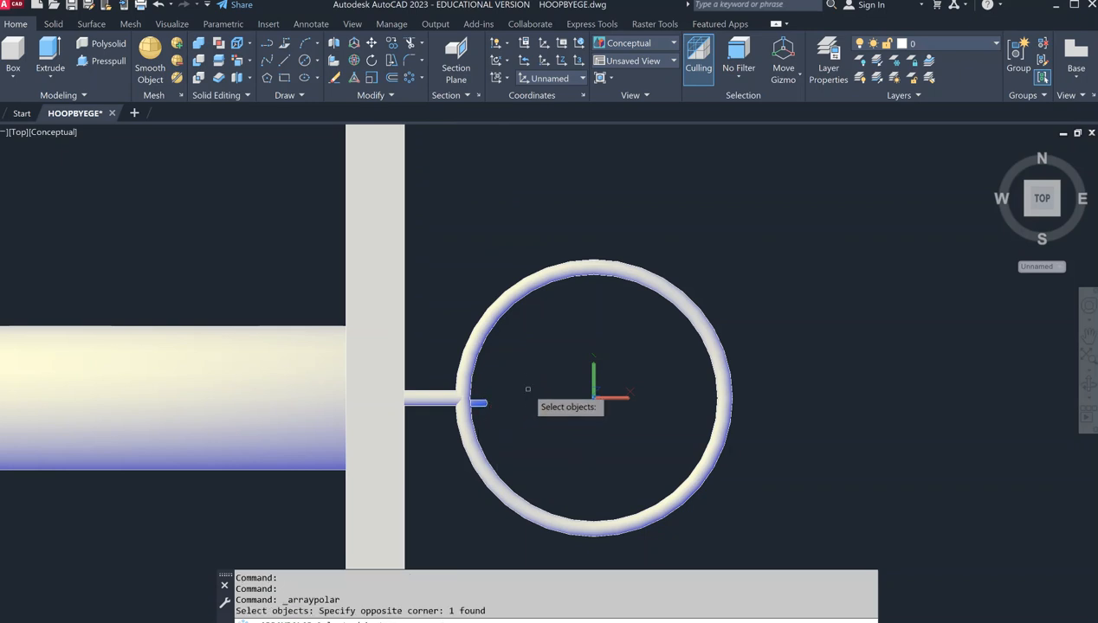
{"action": "key", "text": "Return"}
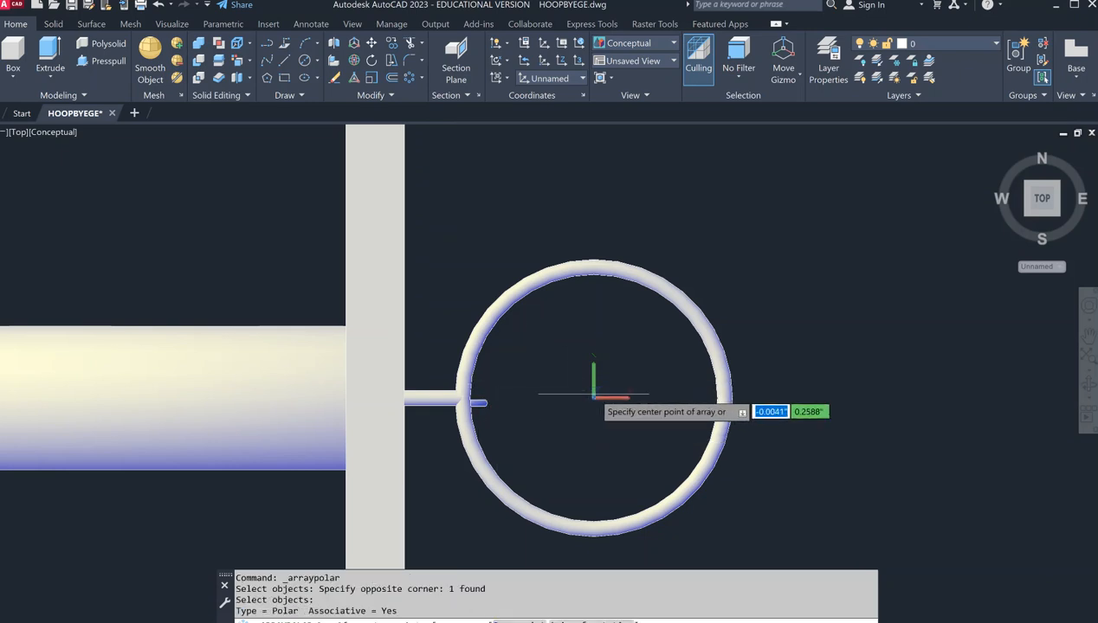
{"action": "left_click", "coordinate": [485, 472]}
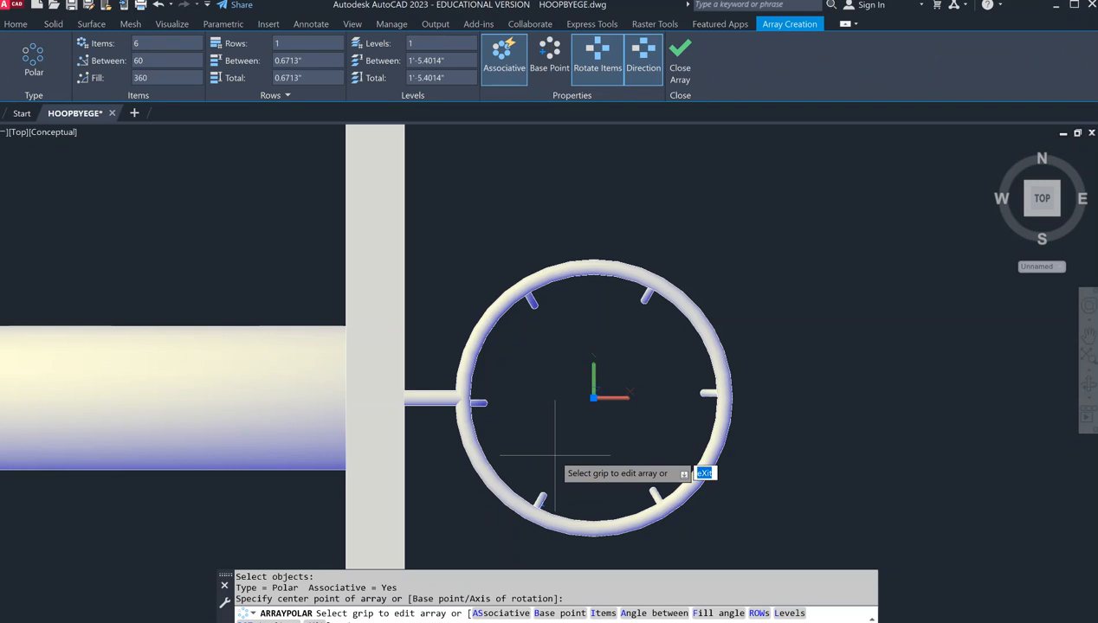
Set the number of items in the net strand's polar array to 24.
{"action": "left_click", "coordinate": [604, 613]}
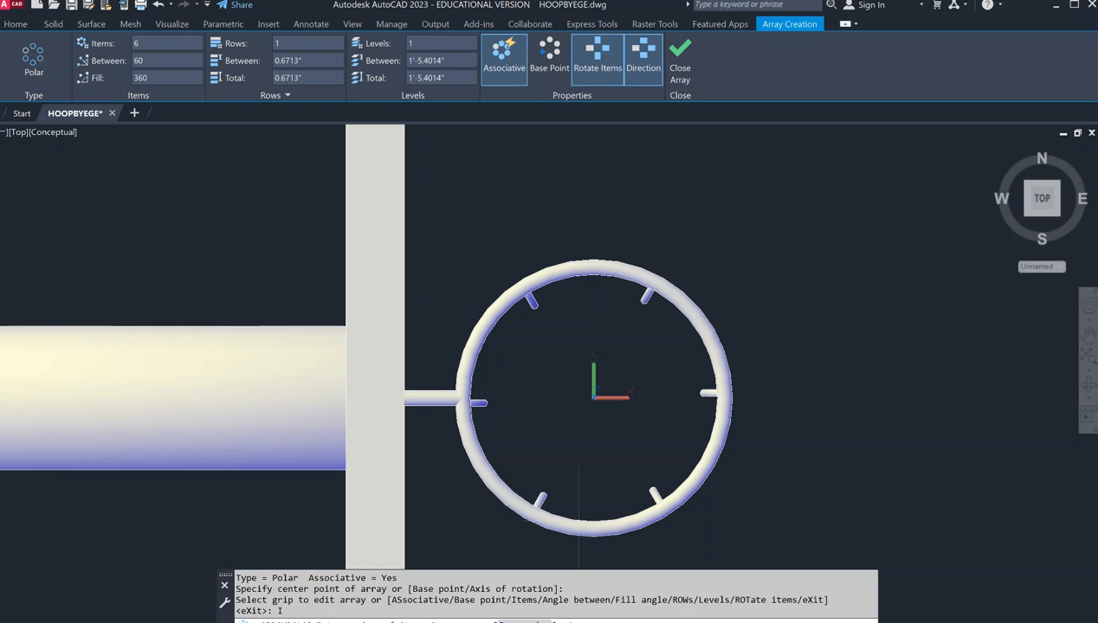
{"action": "type", "text": "24"}
{"action": "key", "text": "Return"}
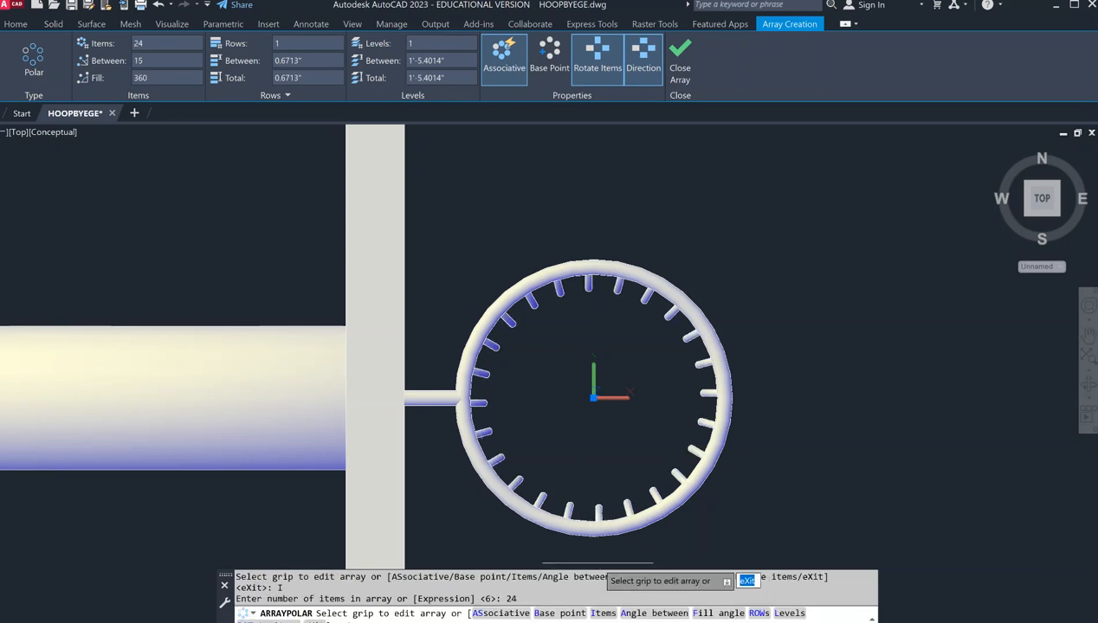
Increase the net strand's polar array to 32 items, check the net from oblique and side views, and finish the array.
{"action": "left_click_drag", "start_coordinate": [1048, 199], "coordinate": [1013, 142]}
{"action": "middle_click_drag", "start_coordinate": [829, 221], "coordinate": [702, 513]}
{"action": "middle_click_drag", "start_coordinate": [756, 425], "coordinate": [781, 466]}
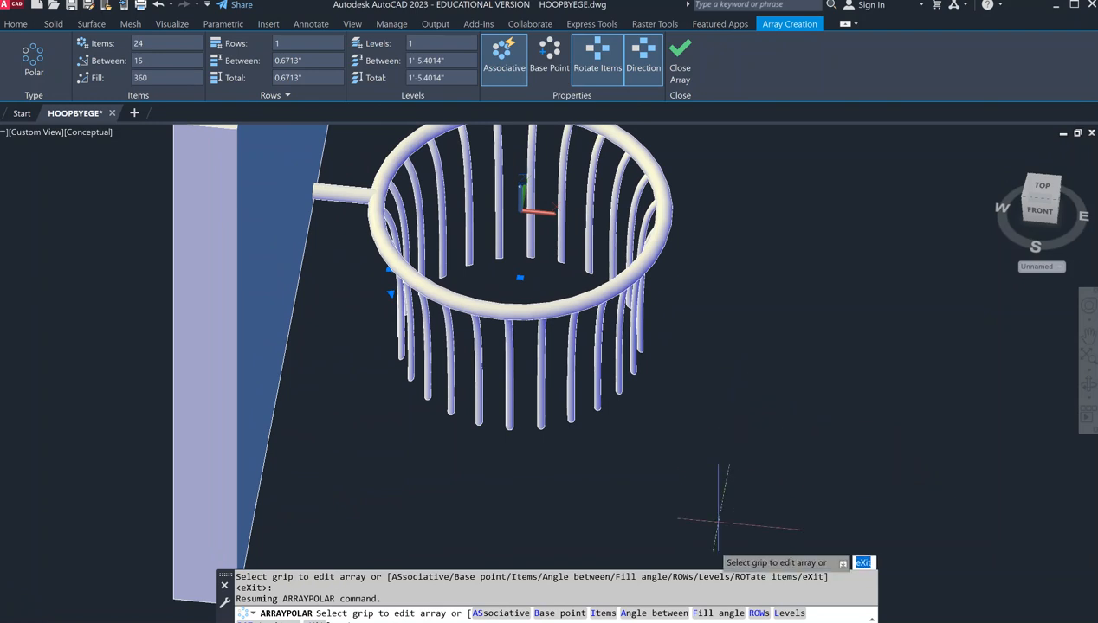
{"action": "left_click", "coordinate": [604, 613]}
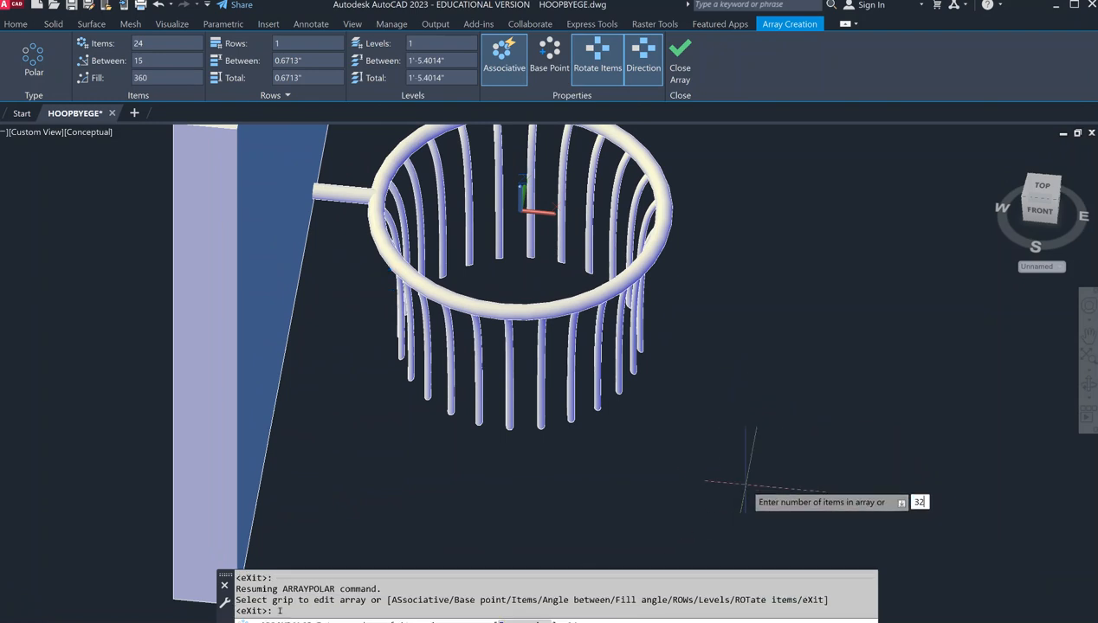
{"action": "key", "text": "Return"}
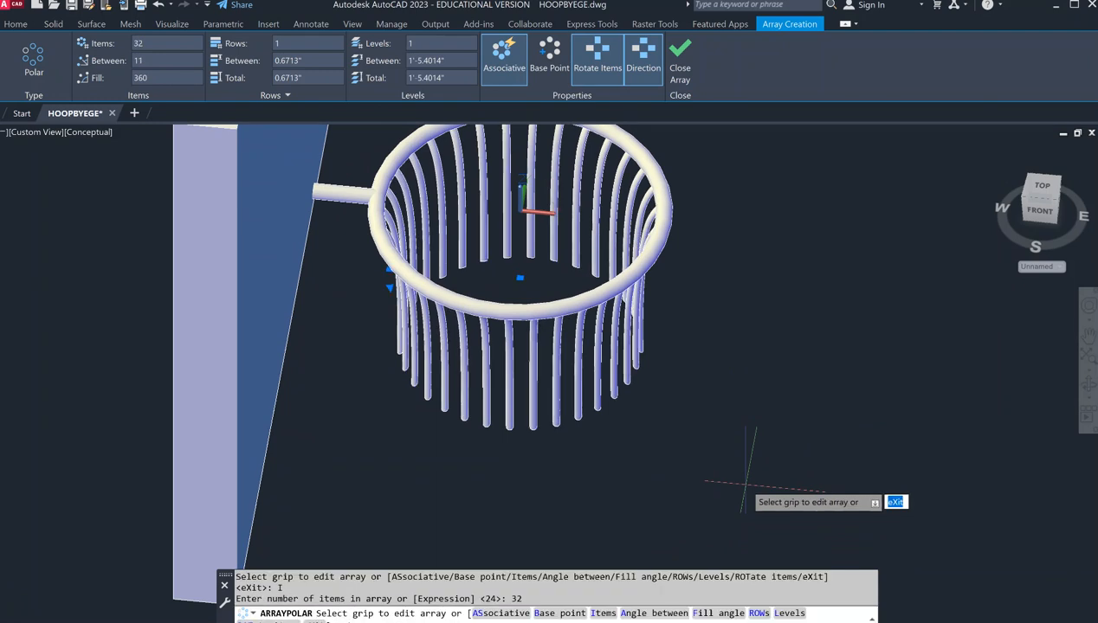
{"action": "left_click", "coordinate": [1040, 213]}
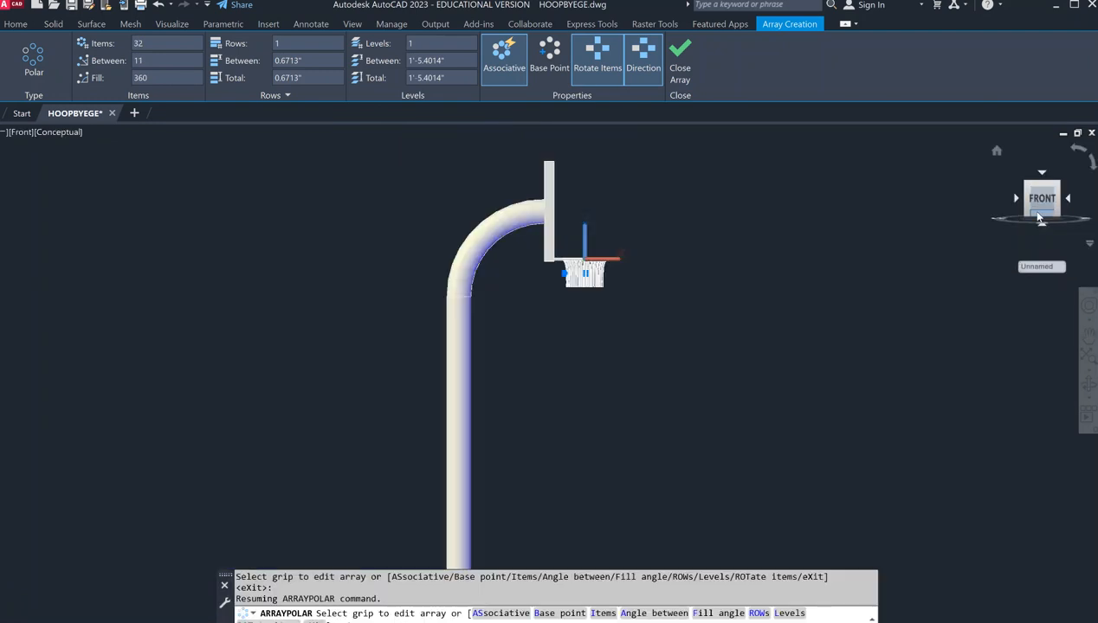
{"action": "mouse_move", "coordinate": [686, 282]}
{"action": "middle_mouse_down"}
{"action": "mouse_move", "coordinate": [596, 404]}
{"action": "mouse_move", "coordinate": [594, 387]}
{"action": "middle_mouse_up"}
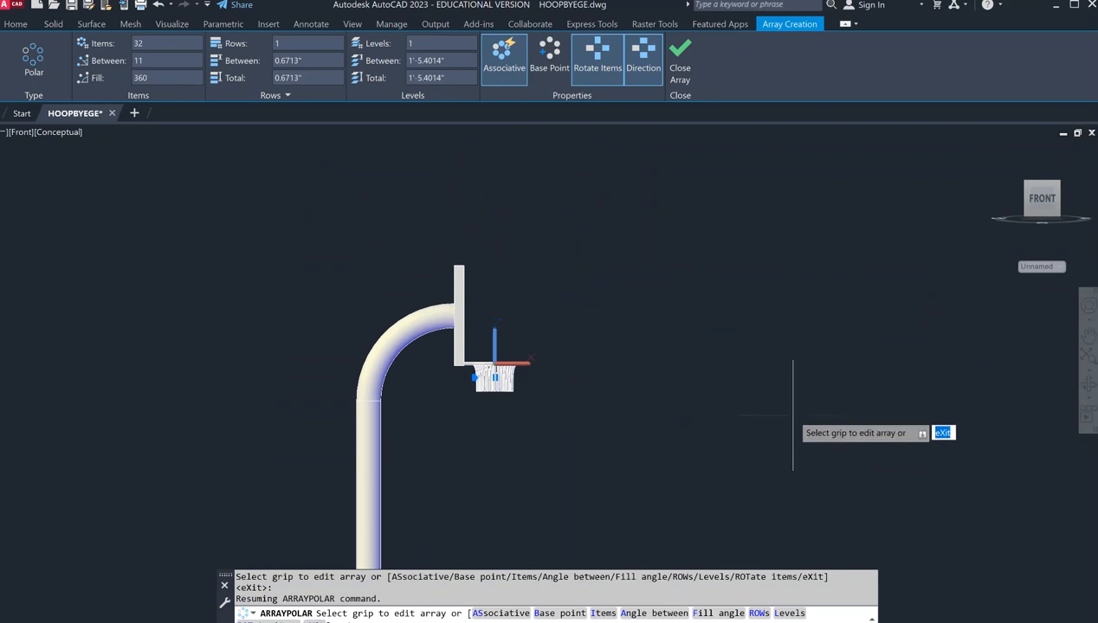
{"action": "key", "text": "Return"}
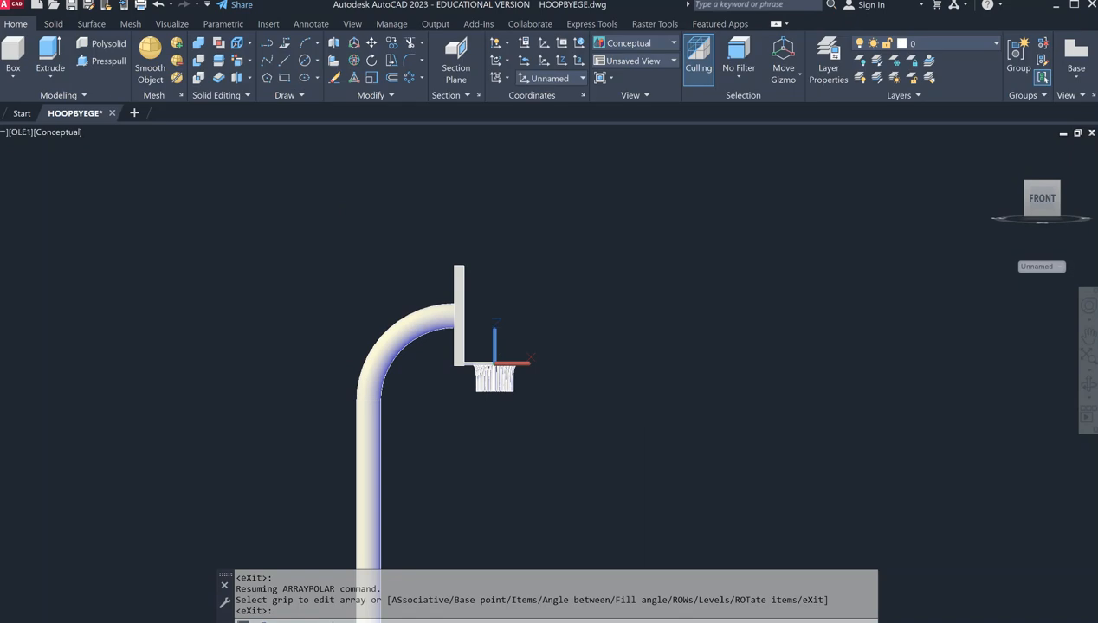
Save the drawing and view the whole hoop at an angle showing the backboard's green face.
{"action": "key", "text": "ctrl+s"}
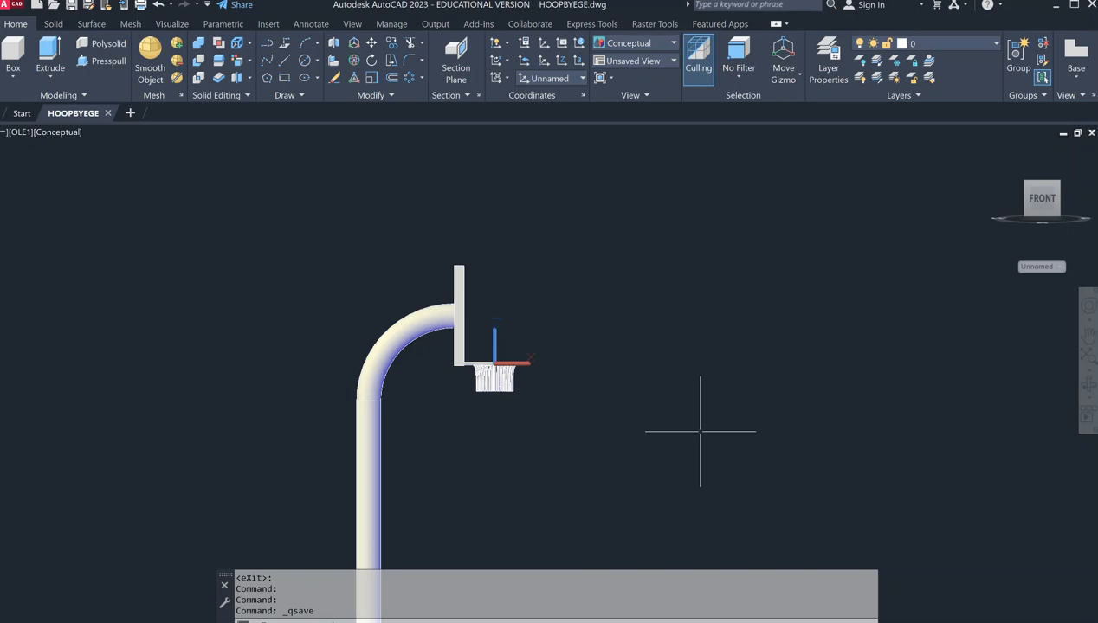
{"action": "scroll", "coordinate": [669, 370], "scroll_direction": "down", "scroll_amount": 5}
{"action": "middle_click_drag", "start_coordinate": [669, 369], "coordinate": [688, 321]}
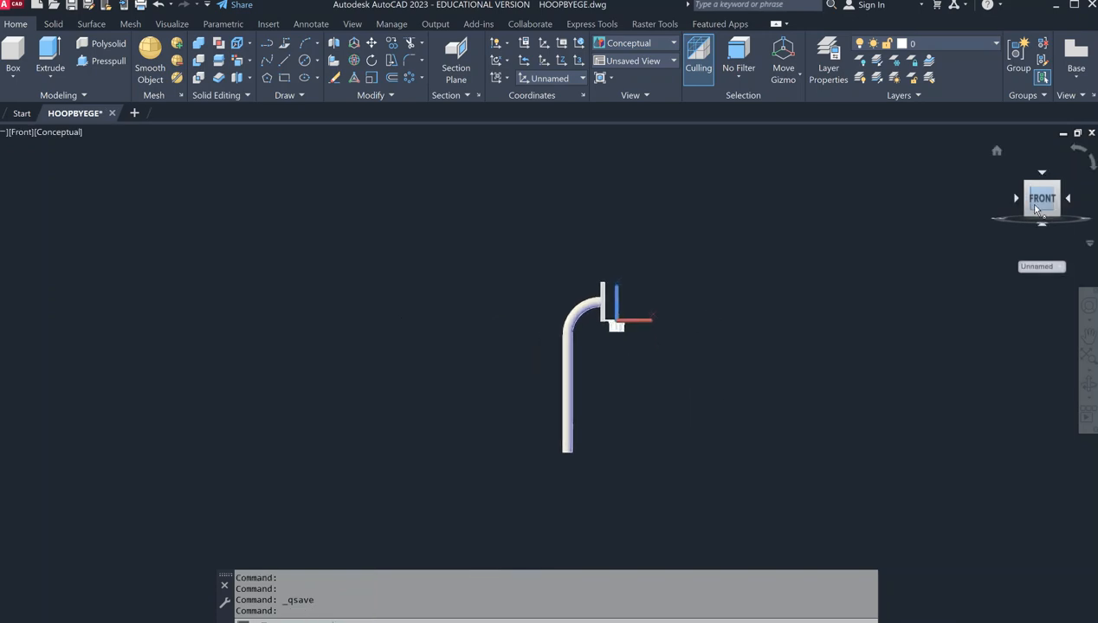
{"action": "left_click_drag", "start_coordinate": [1033, 204], "coordinate": [620, 224]}
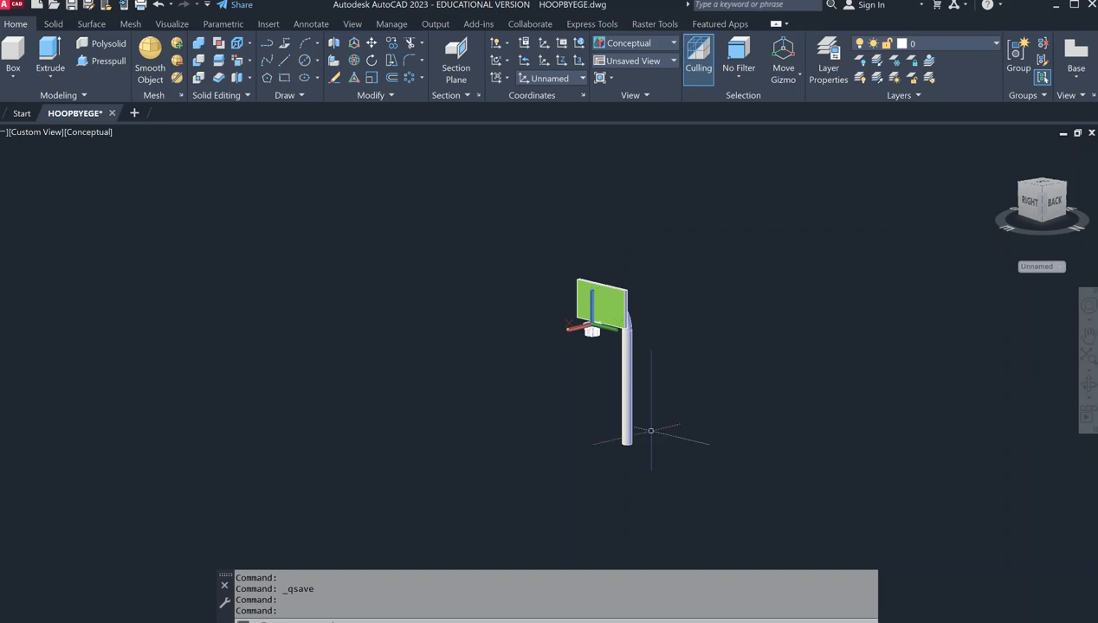
{"action": "scroll", "coordinate": [651, 432], "scroll_direction": "up", "scroll_amount": 4}
{"action": "scroll", "coordinate": [667, 468], "scroll_direction": "down", "scroll_amount": 2}
{"action": "scroll", "coordinate": [667, 450], "scroll_direction": "down", "scroll_amount": 3}
{"action": "middle_click_drag", "start_coordinate": [674, 429], "coordinate": [620, 380]}
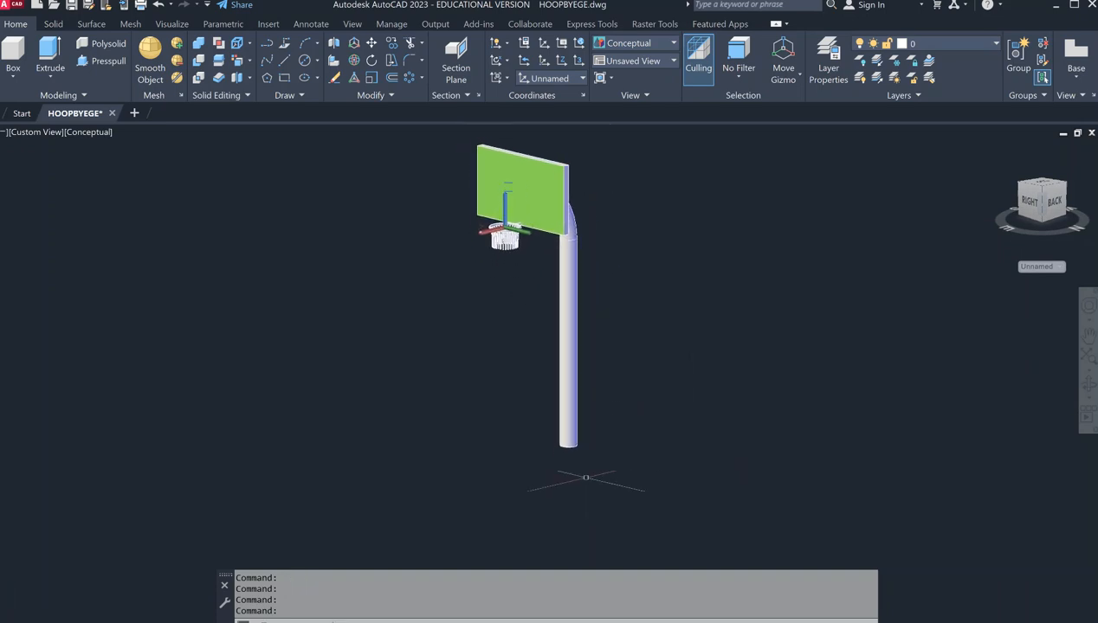
Look over the whole hoop and the lower end of its pole.
{"action": "scroll", "coordinate": [602, 426], "scroll_direction": "up", "scroll_amount": 1}
{"action": "middle_click_drag", "start_coordinate": [602, 426], "coordinate": [639, 493]}
{"action": "scroll", "coordinate": [618, 452], "scroll_direction": "up", "scroll_amount": 2}
{"action": "scroll", "coordinate": [639, 439], "scroll_direction": "down", "scroll_amount": 1}
{"action": "scroll", "coordinate": [637, 436], "scroll_direction": "up", "scroll_amount": 1}
{"action": "scroll", "coordinate": [632, 437], "scroll_direction": "down", "scroll_amount": 1}
{"action": "middle_click_drag", "start_coordinate": [632, 436], "coordinate": [589, 385]}
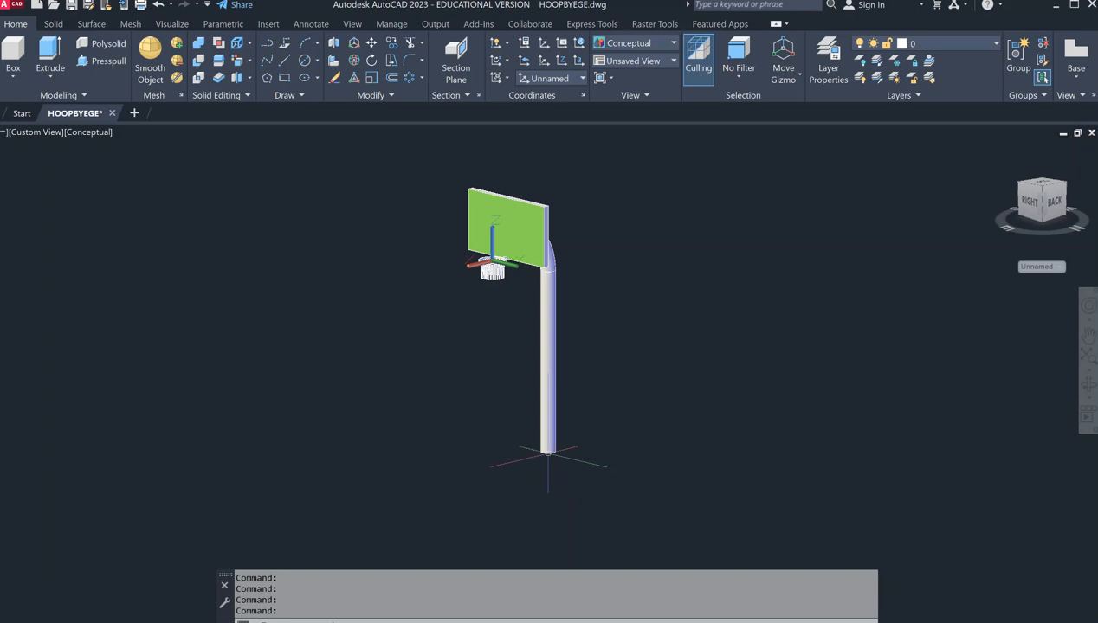
{"action": "scroll", "coordinate": [534, 433], "scroll_direction": "up", "scroll_amount": 2}
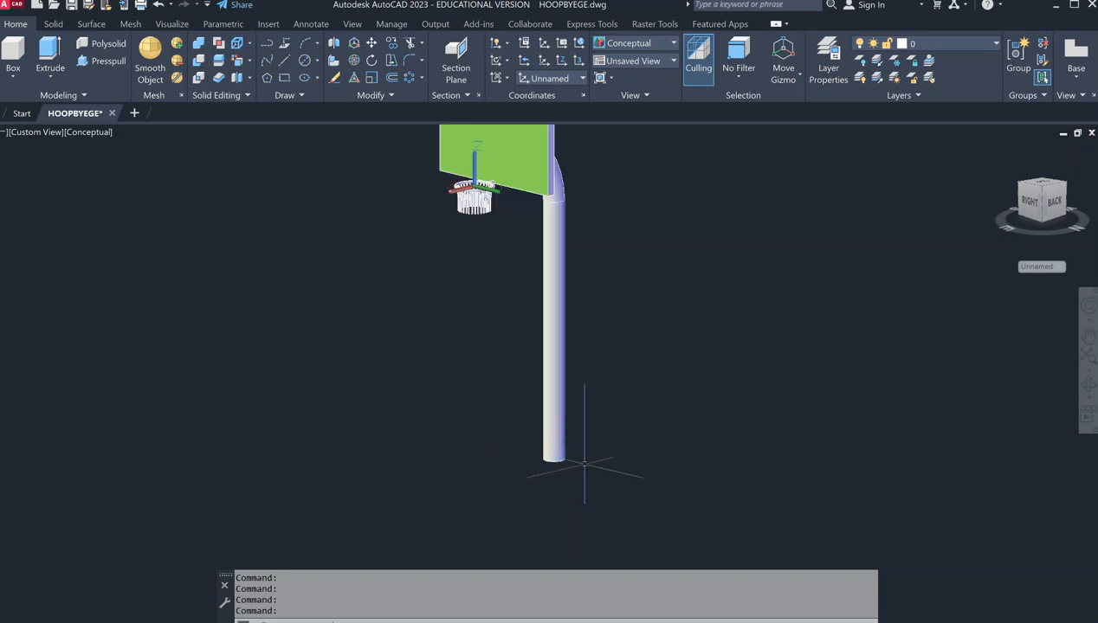
{"action": "scroll", "coordinate": [576, 463], "scroll_direction": "up", "scroll_amount": 3}
{"action": "scroll", "coordinate": [559, 472], "scroll_direction": "down", "scroll_amount": 5}
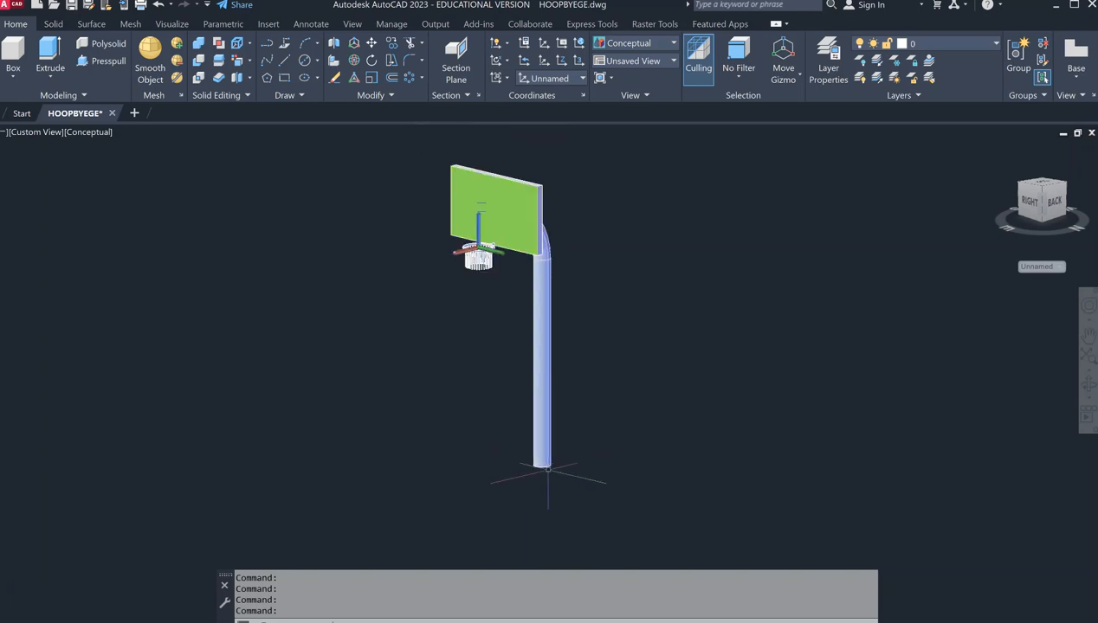
{"action": "scroll", "coordinate": [554, 448], "scroll_direction": "down", "scroll_amount": 2}
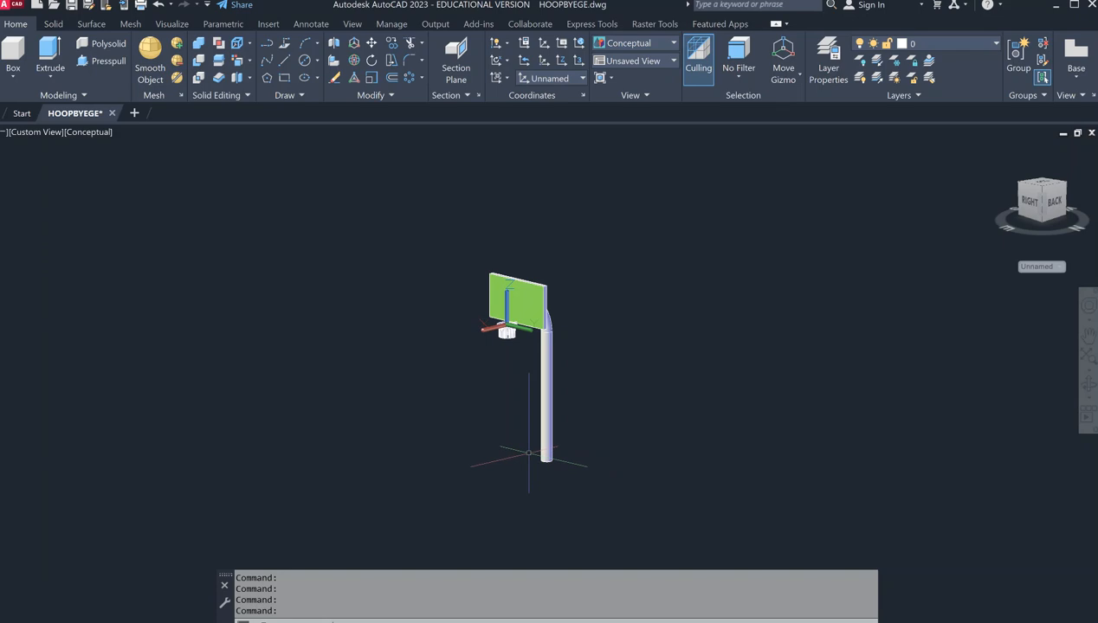
{"action": "scroll", "coordinate": [529, 452], "scroll_direction": "up", "scroll_amount": 1}
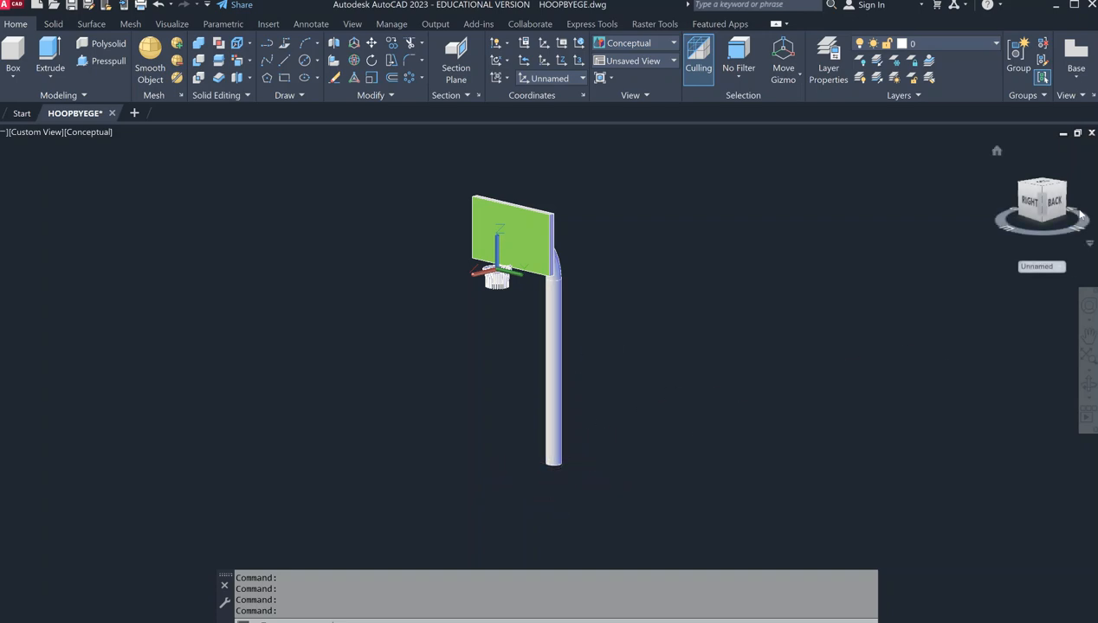
Align the UCS to the circular face at the bottom end of the pole.
{"action": "left_click_drag", "start_coordinate": [1055, 210], "coordinate": [983, 612]}
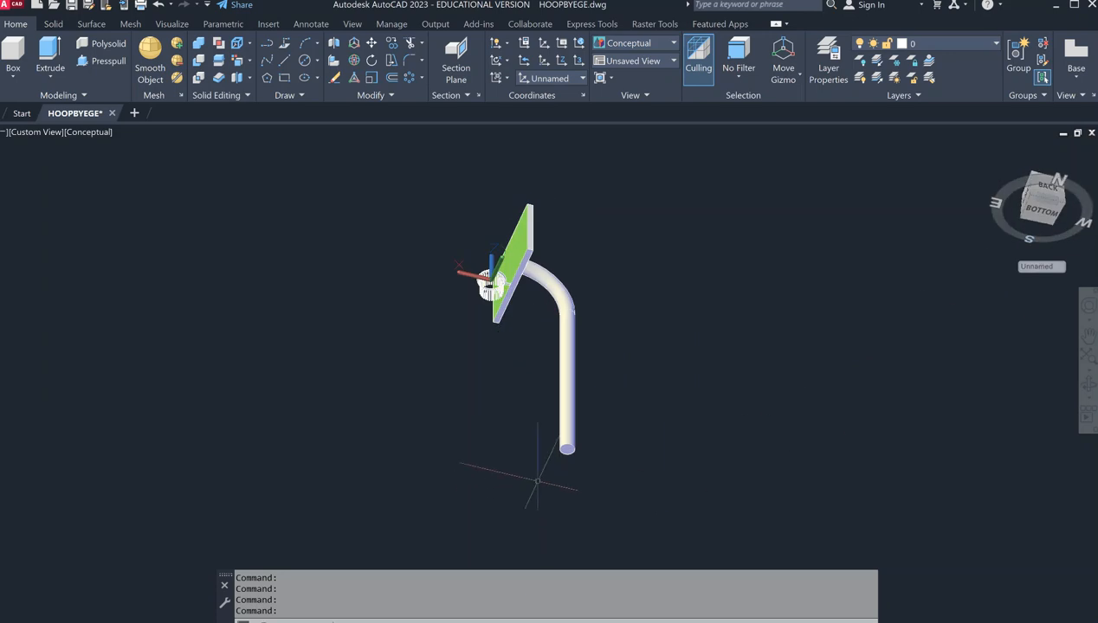
{"action": "scroll", "coordinate": [645, 433], "scroll_direction": "up", "scroll_amount": 10}
{"action": "type", "text": "UCS"}
{"action": "key", "text": "Return"}
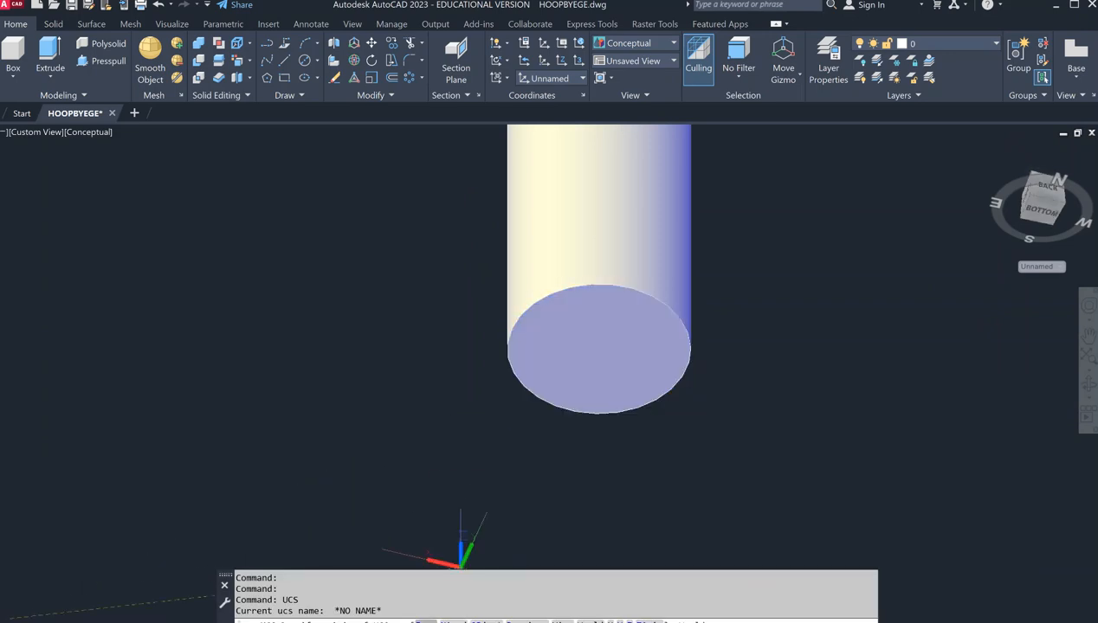
{"action": "type", "text": "F"}
{"action": "key", "text": "Return"}
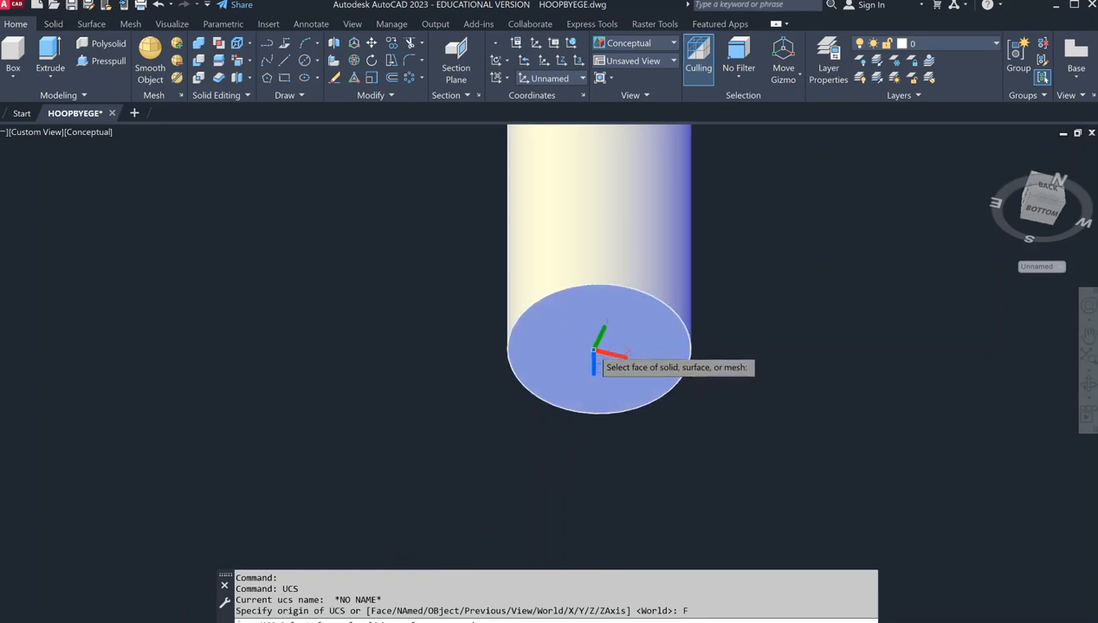
{"action": "left_click", "coordinate": [593, 357]}
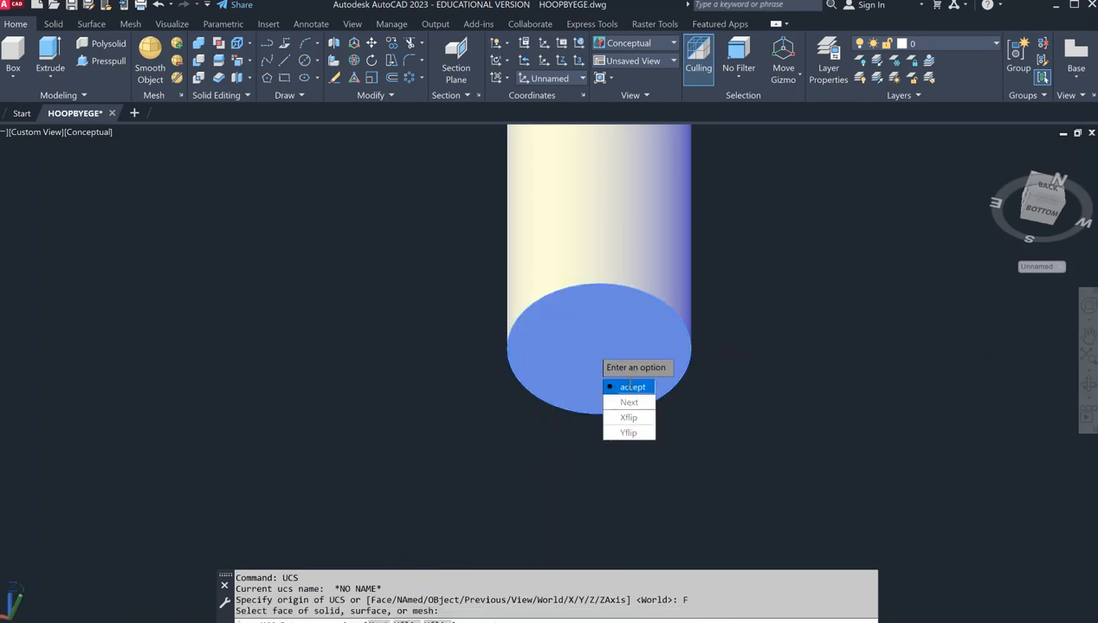
{"action": "left_click", "coordinate": [631, 388]}
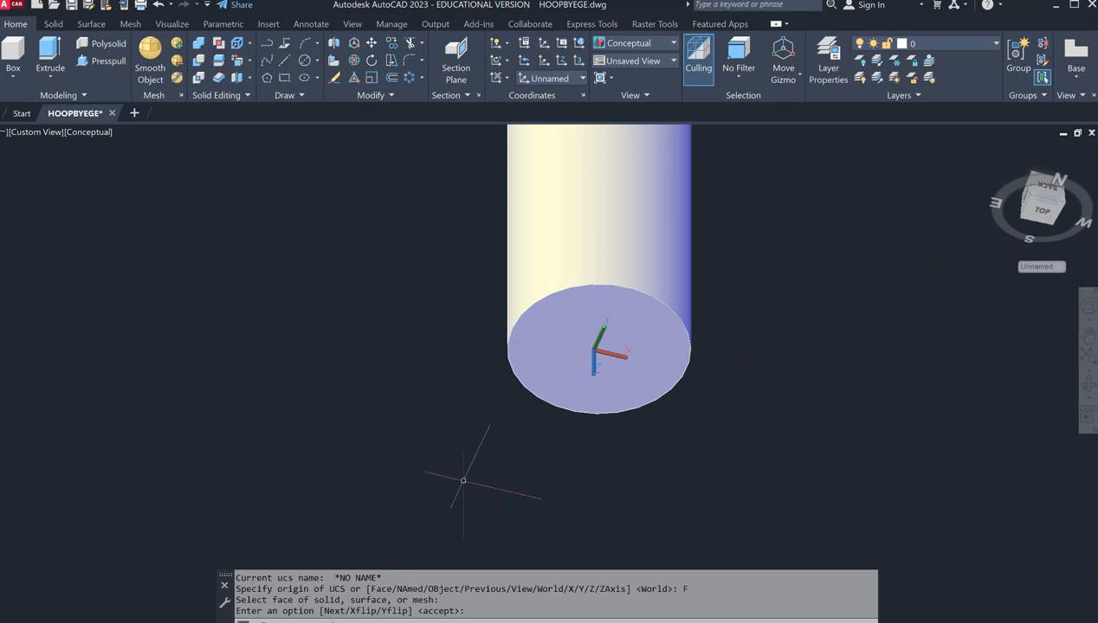
{"action": "key", "text": "Escape"}
{"action": "key", "text": "Escape"}
{"action": "key", "text": "Escape"}
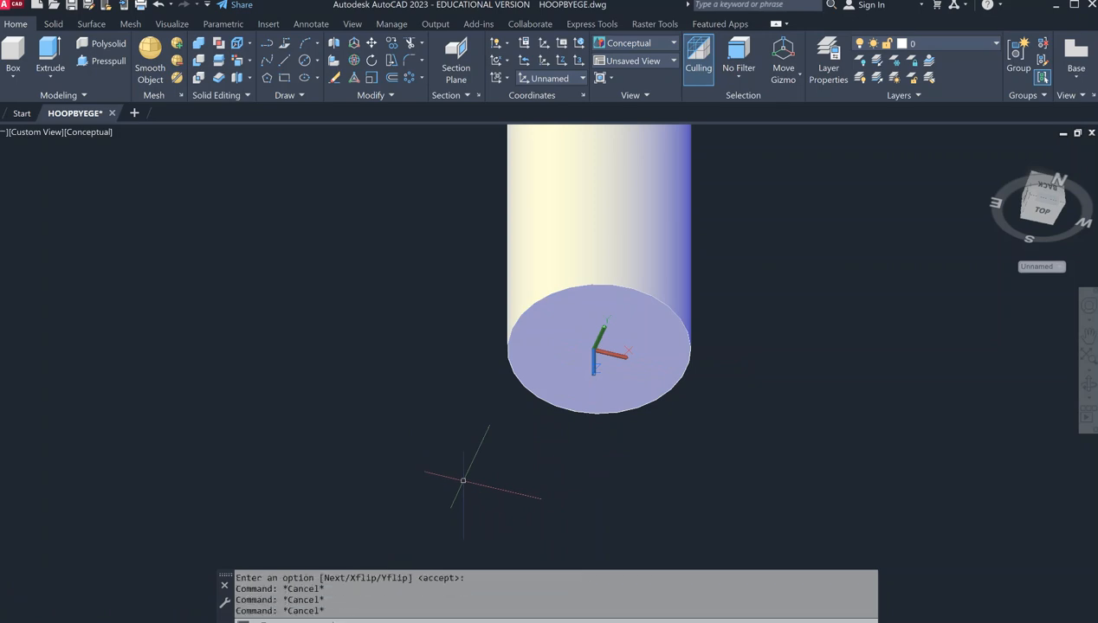
Redefine the UCS from the pole's bottom face, accepting the proposed axis orientation.
{"action": "type", "text": "ucs"}
{"action": "key", "text": "Return"}
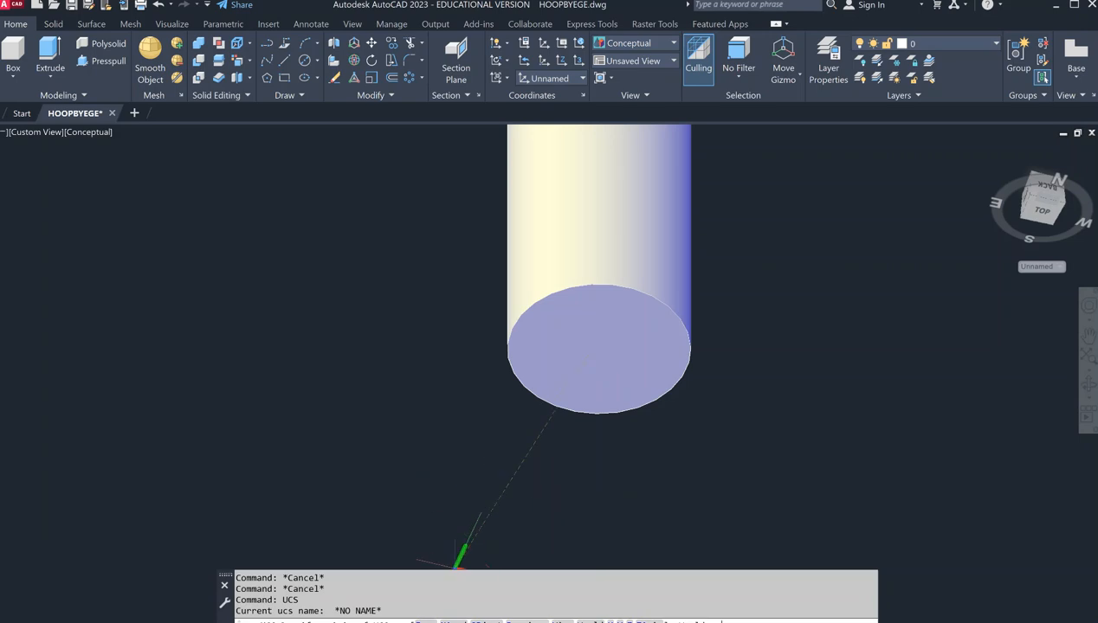
{"action": "type", "text": "f"}
{"action": "key", "text": "Return"}
{"action": "left_click", "coordinate": [596, 360]}
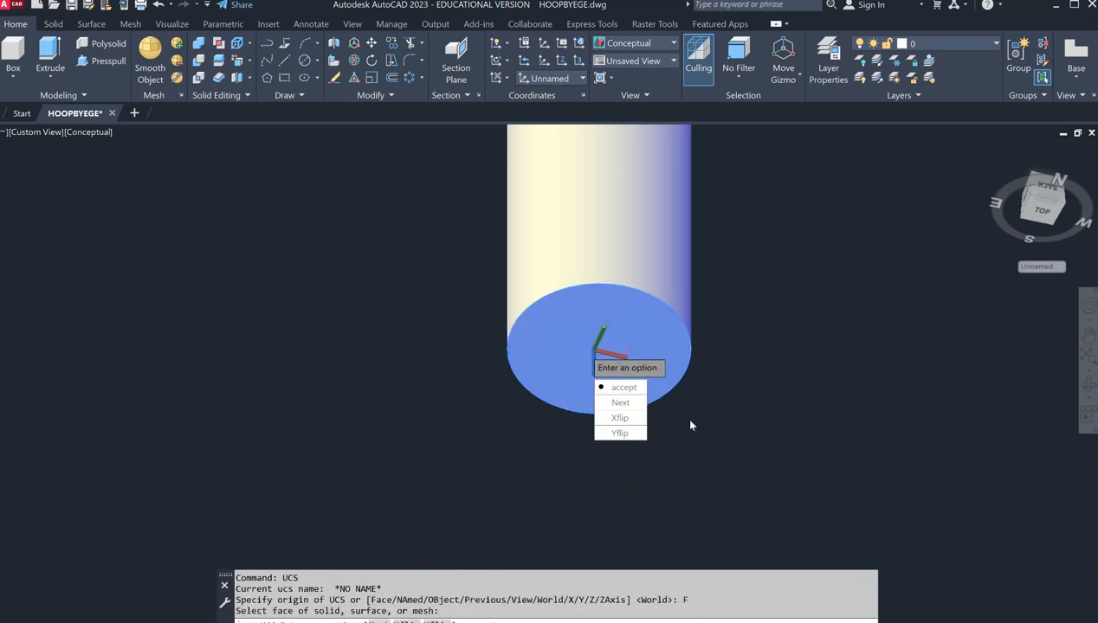
{"action": "left_click", "coordinate": [620, 387]}
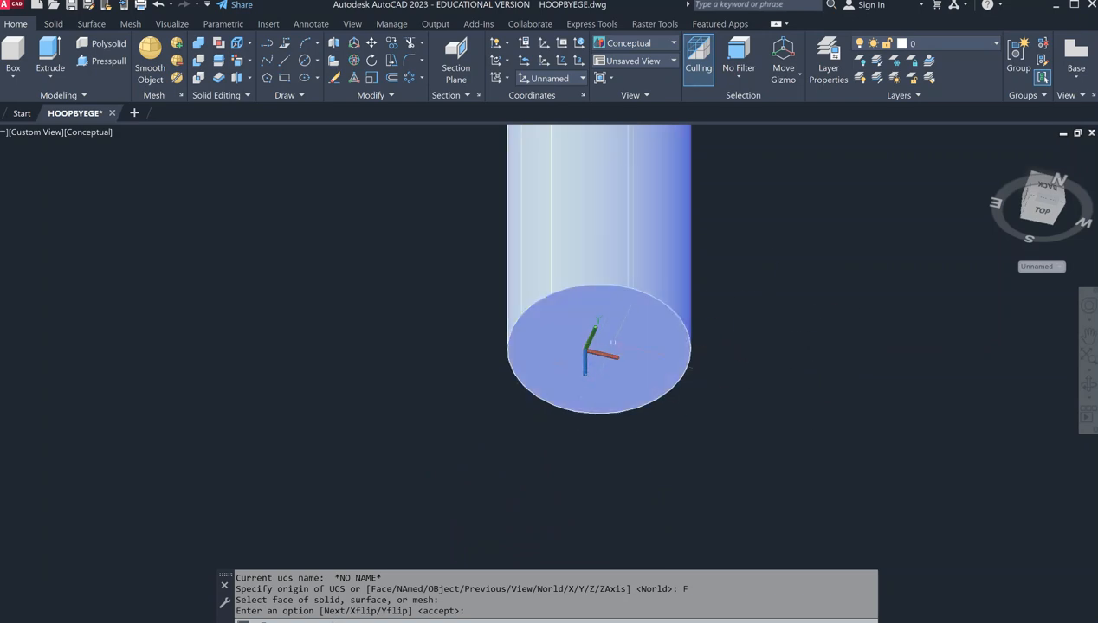
Draw a 1'6" by 1'6" rectangle around the pole's bottom end in a plan view from directly below.
{"action": "left_click", "coordinate": [1041, 213]}
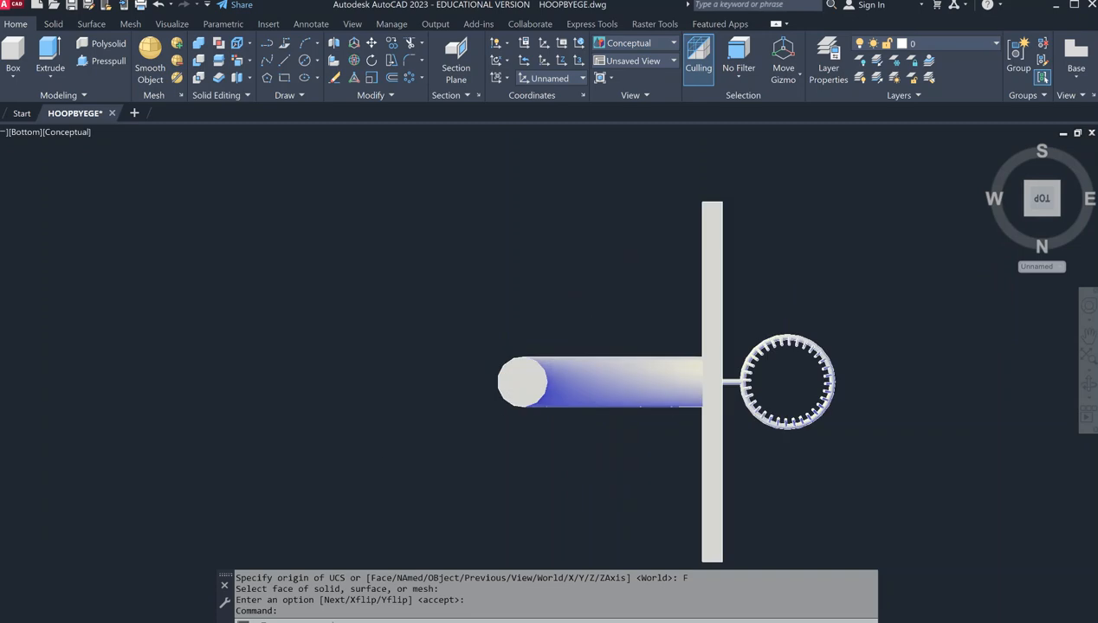
{"action": "scroll", "coordinate": [441, 380], "scroll_direction": "up", "scroll_amount": 5}
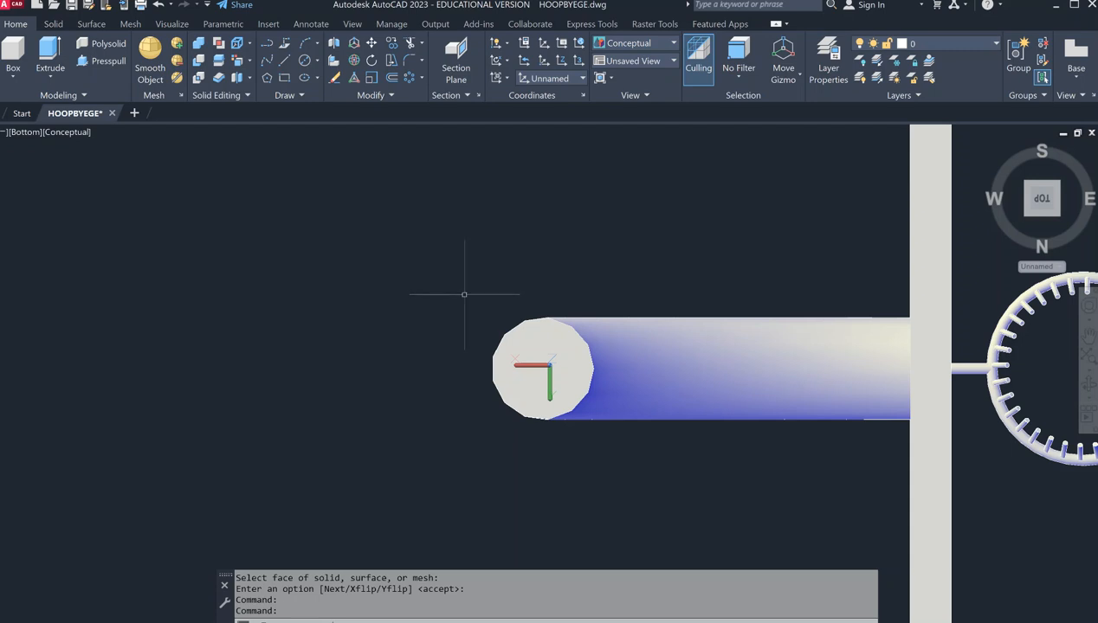
{"action": "left_click", "coordinate": [285, 77]}
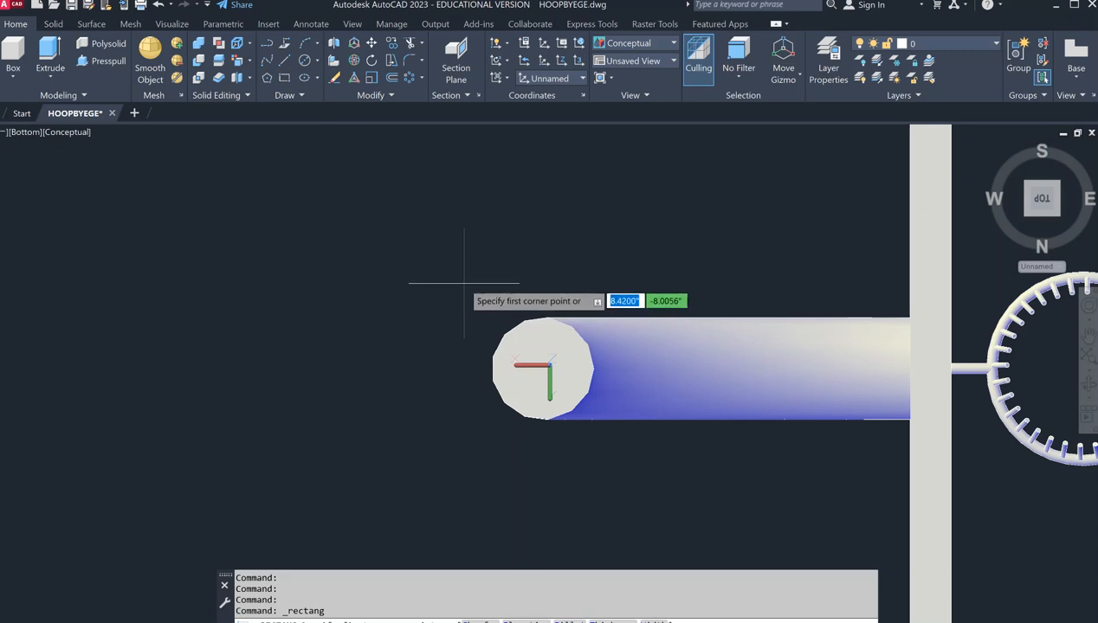
{"action": "left_click", "coordinate": [464, 283]}
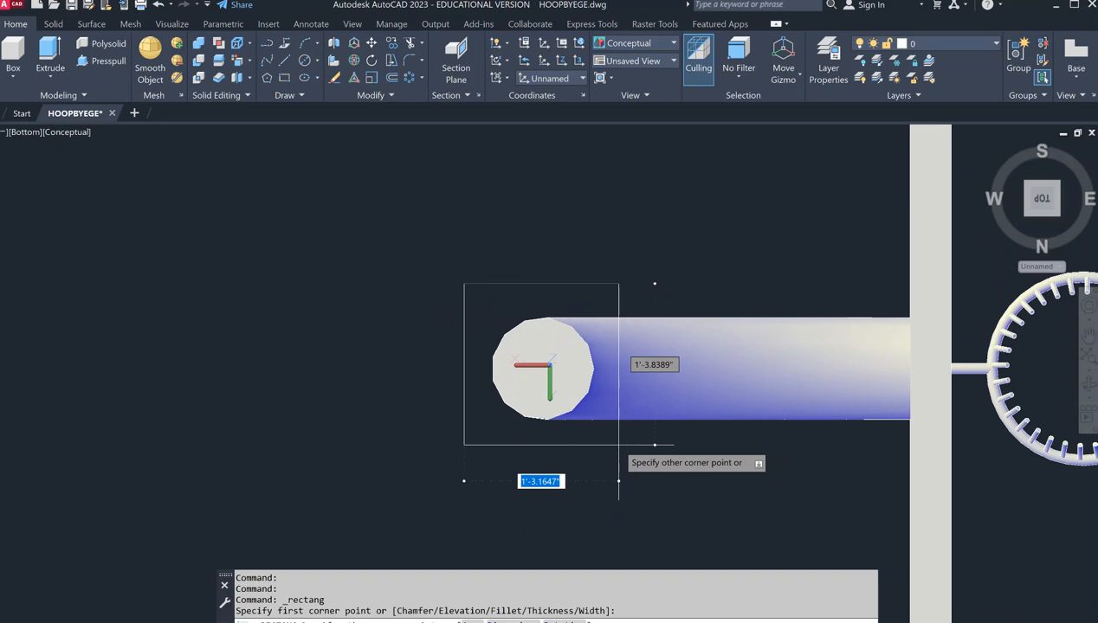
{"action": "key", "text": "BackSpace"}
{"action": "type", "text": "1'6"}
{"action": "key", "text": "Tab"}
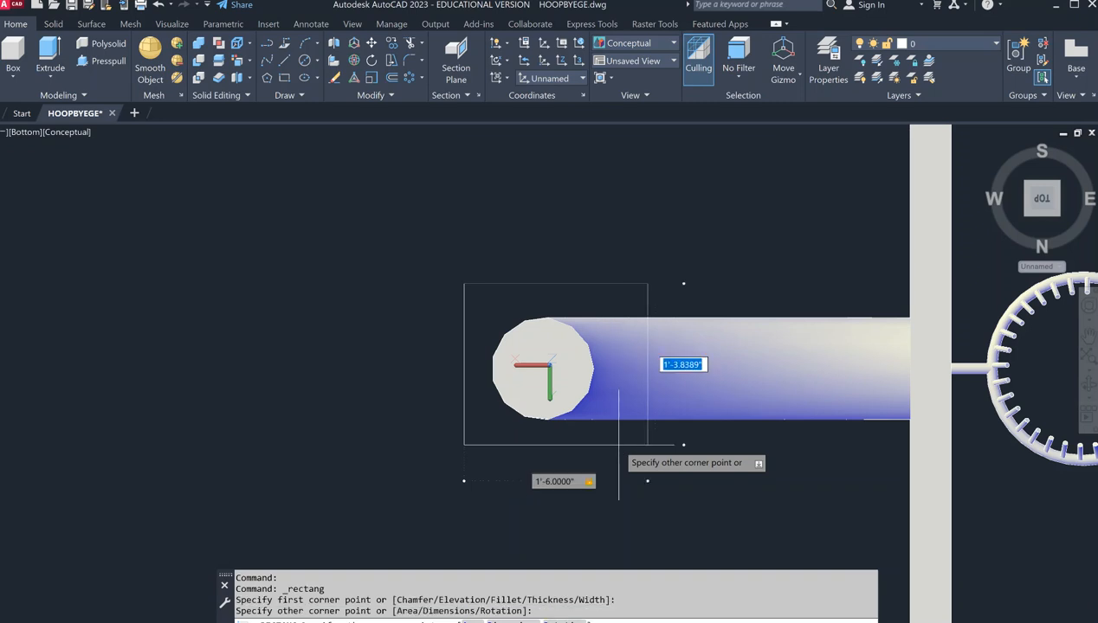
{"action": "type", "text": "1'6"}
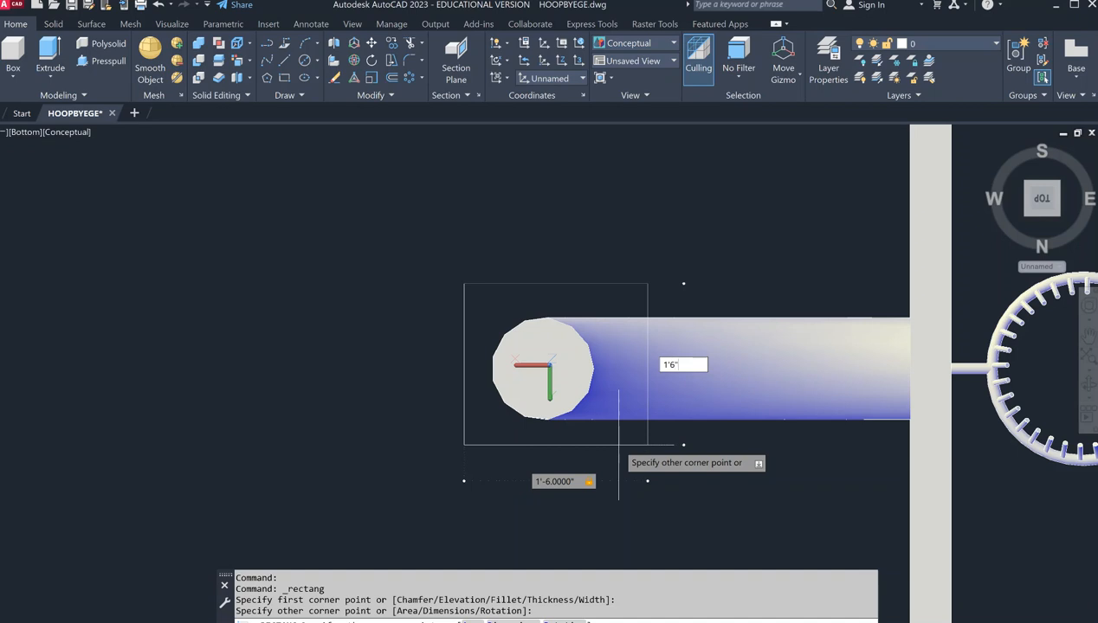
{"action": "key", "text": "Return"}
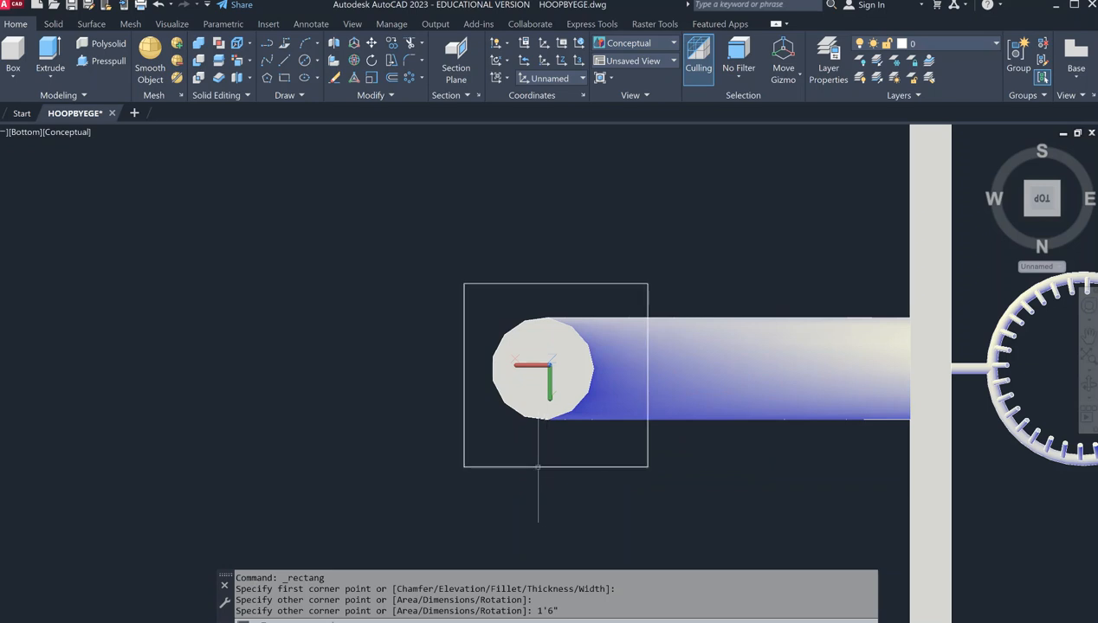
Draw a diagonal line between two opposite corners of the square around the pole.
{"action": "left_click", "coordinate": [285, 61]}
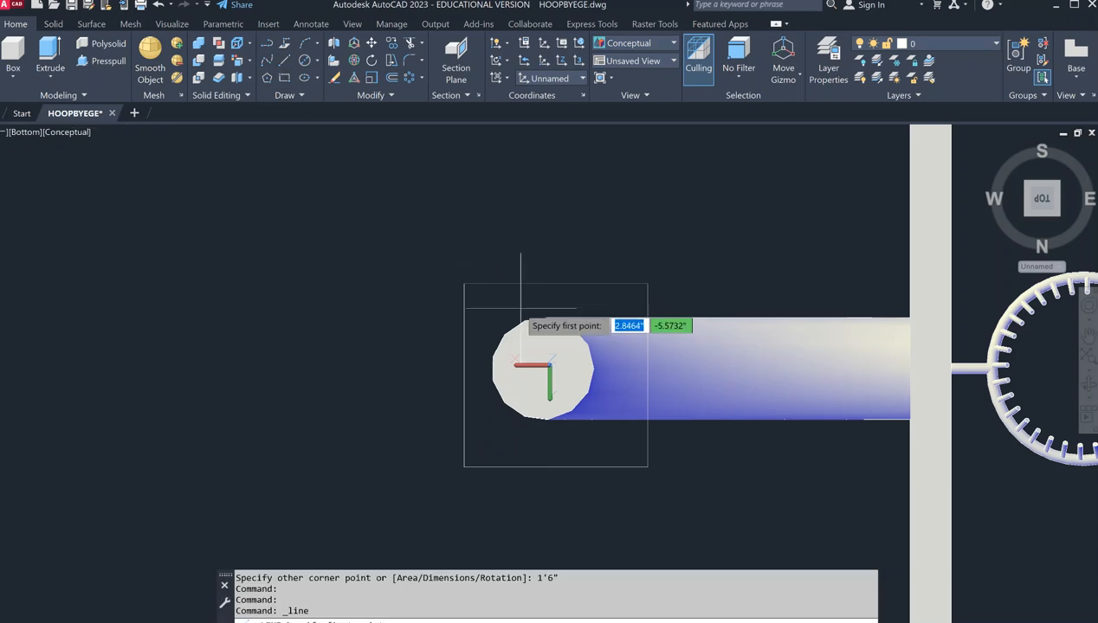
{"action": "left_click", "coordinate": [464, 284]}
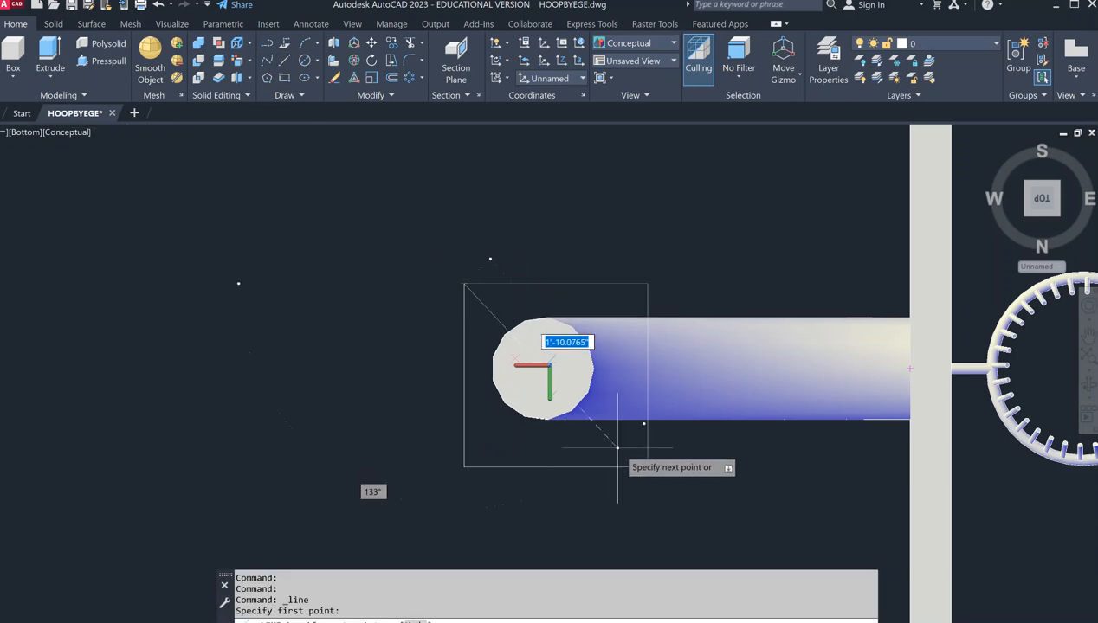
{"action": "left_click", "coordinate": [647, 467]}
{"action": "key", "text": "Escape"}
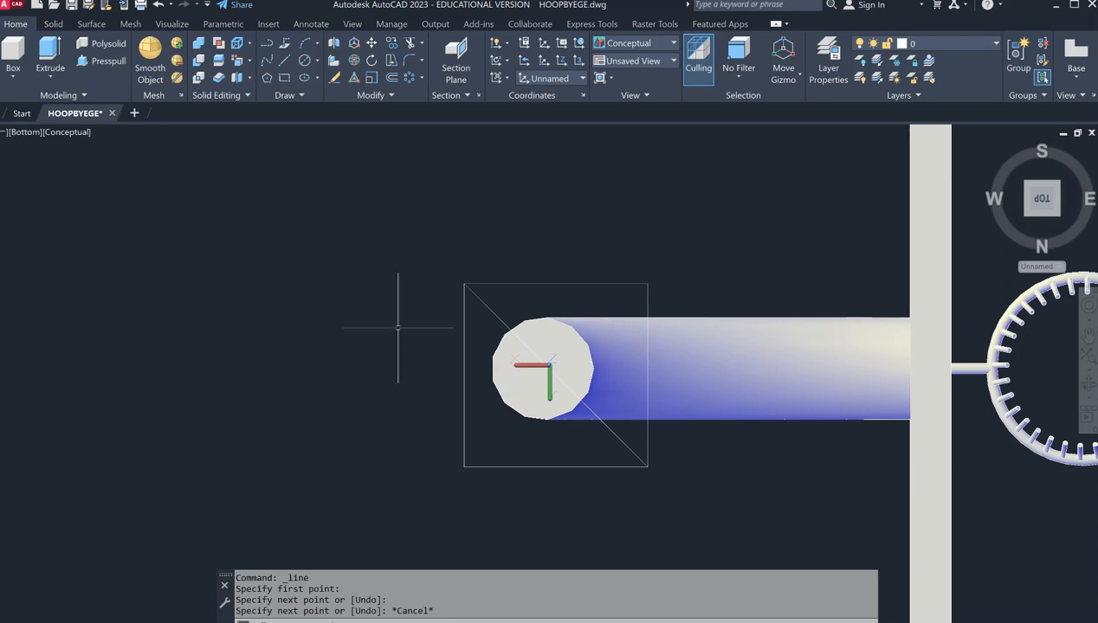
Move the square and its diagonal from the diagonal's midpoint to the centre of the pole's bottom face, then delete the diagonal.
{"action": "type", "text": "m"}
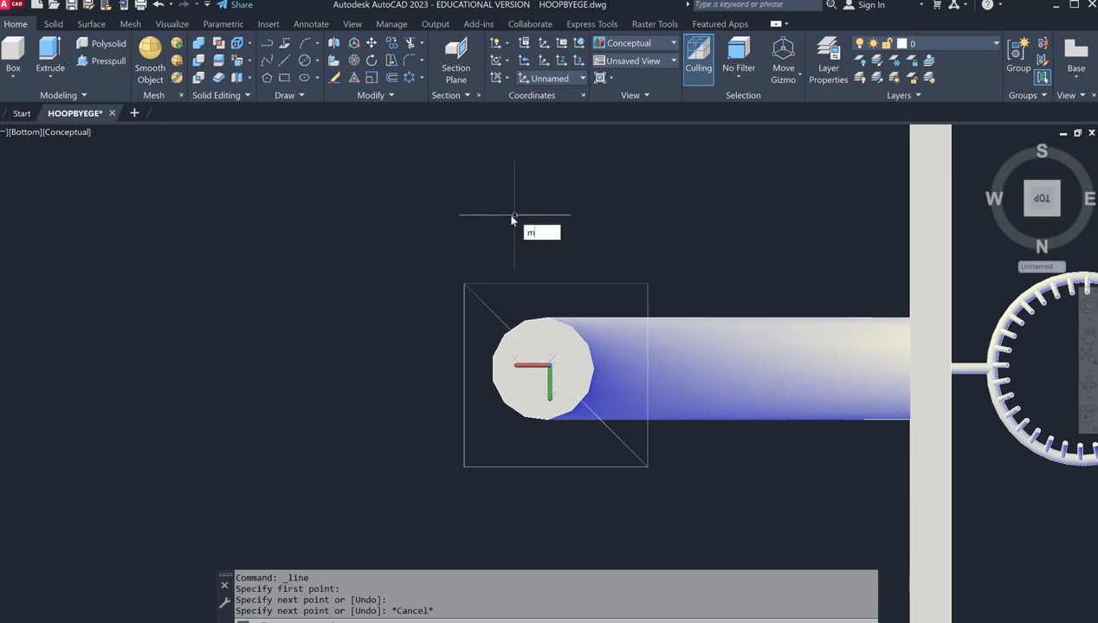
{"action": "key", "text": "Return"}
{"action": "left_click", "coordinate": [666, 292]}
{"action": "left_click", "coordinate": [446, 277]}
{"action": "key", "text": "Return"}
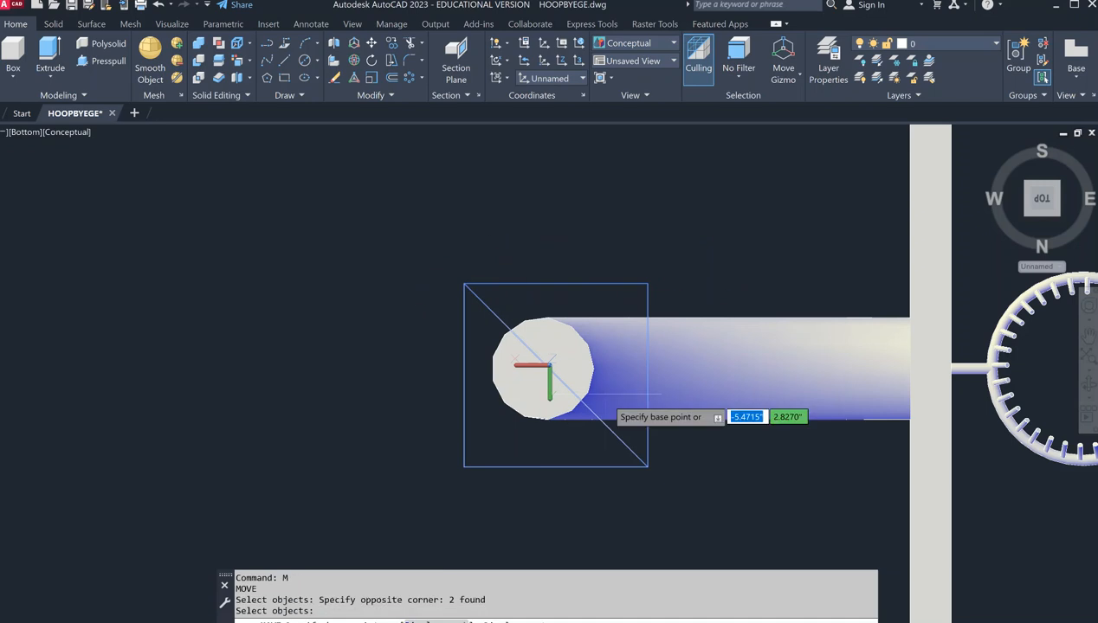
{"action": "left_click", "coordinate": [555, 375]}
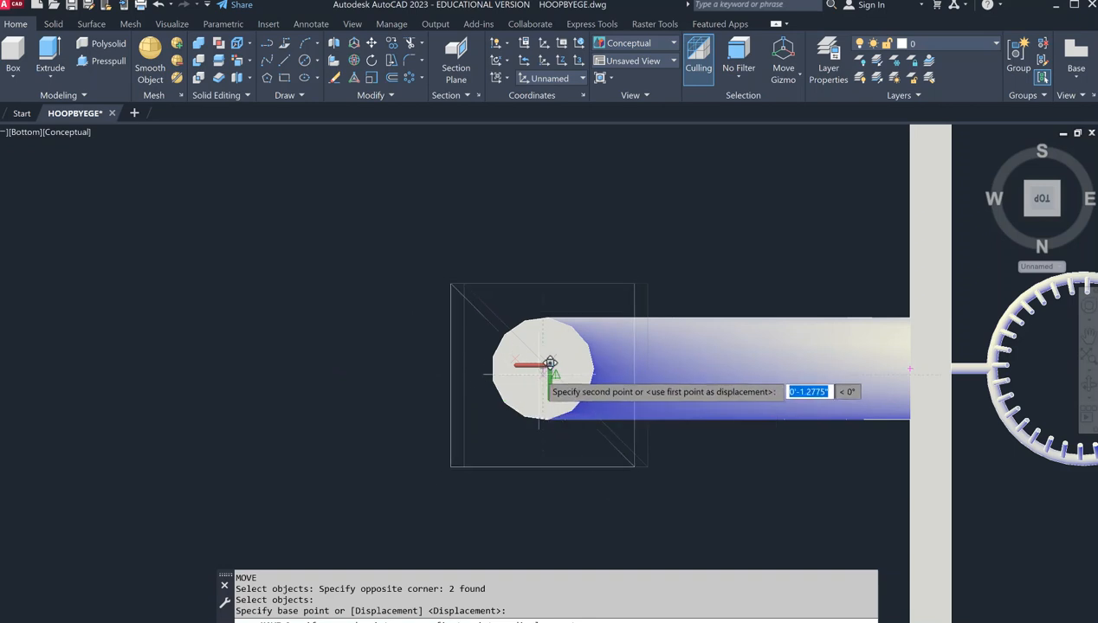
{"action": "left_click", "coordinate": [549, 362]}
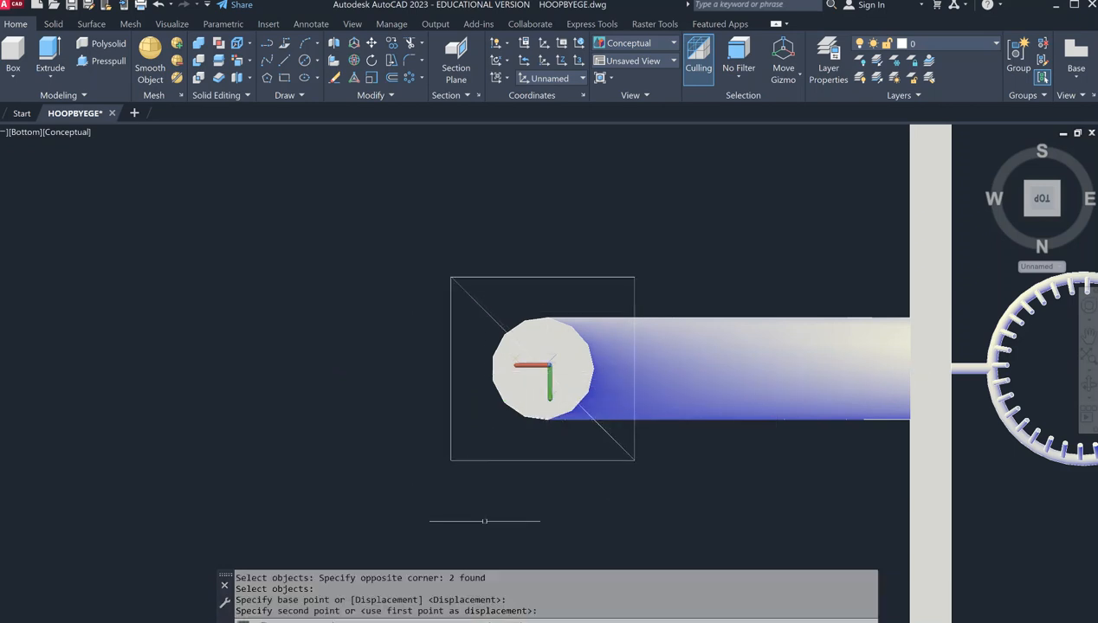
{"action": "left_click", "coordinate": [453, 306]}
{"action": "key", "text": "Delete"}
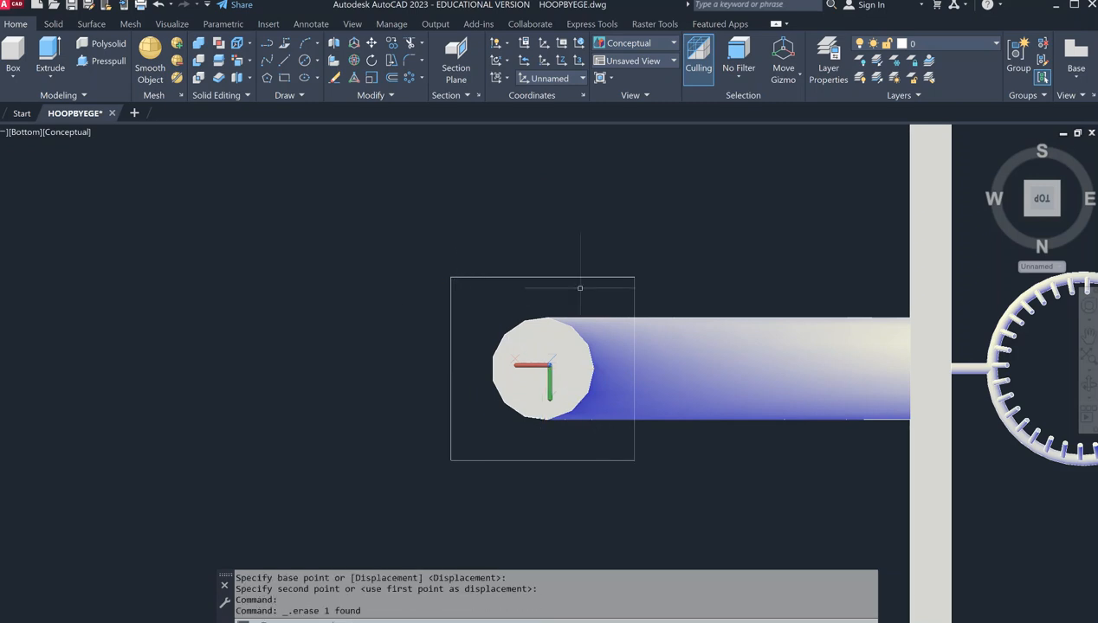
Extrude the square around the pole's bottom end 1" downward into a solid base plate.
{"action": "left_click", "coordinate": [1088, 384]}
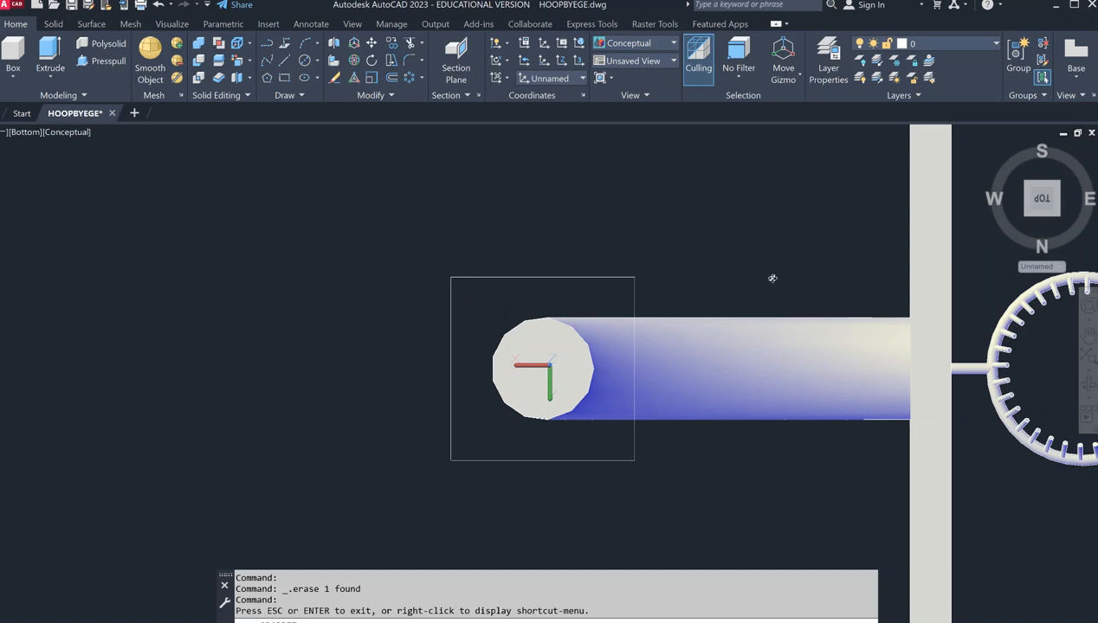
{"action": "left_click_drag", "start_coordinate": [758, 278], "coordinate": [636, 151]}
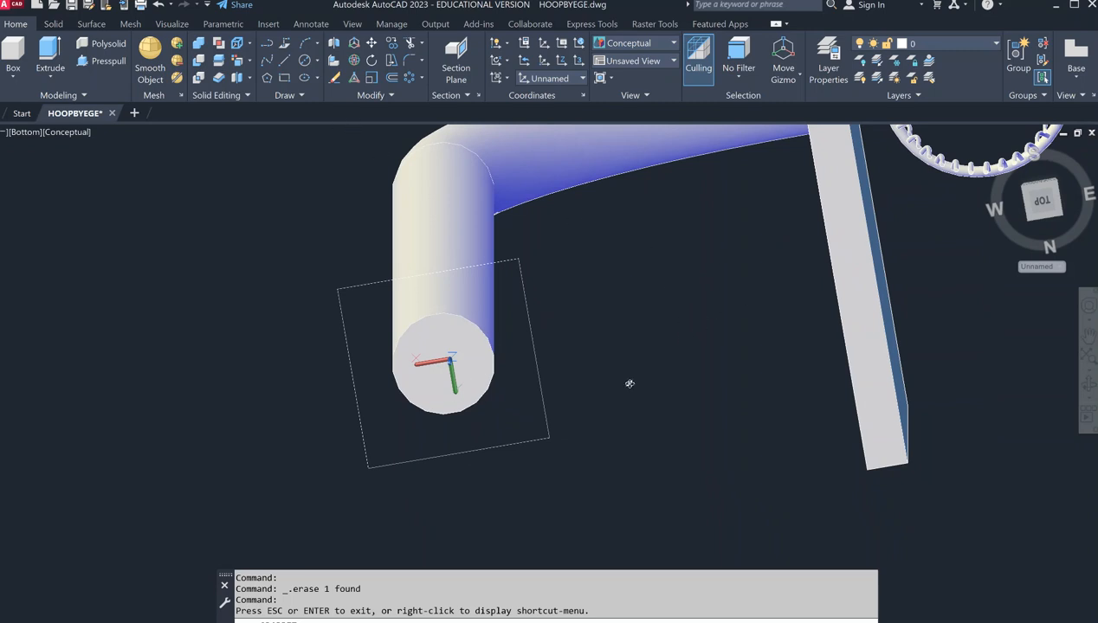
{"action": "left_click", "coordinate": [1089, 385]}
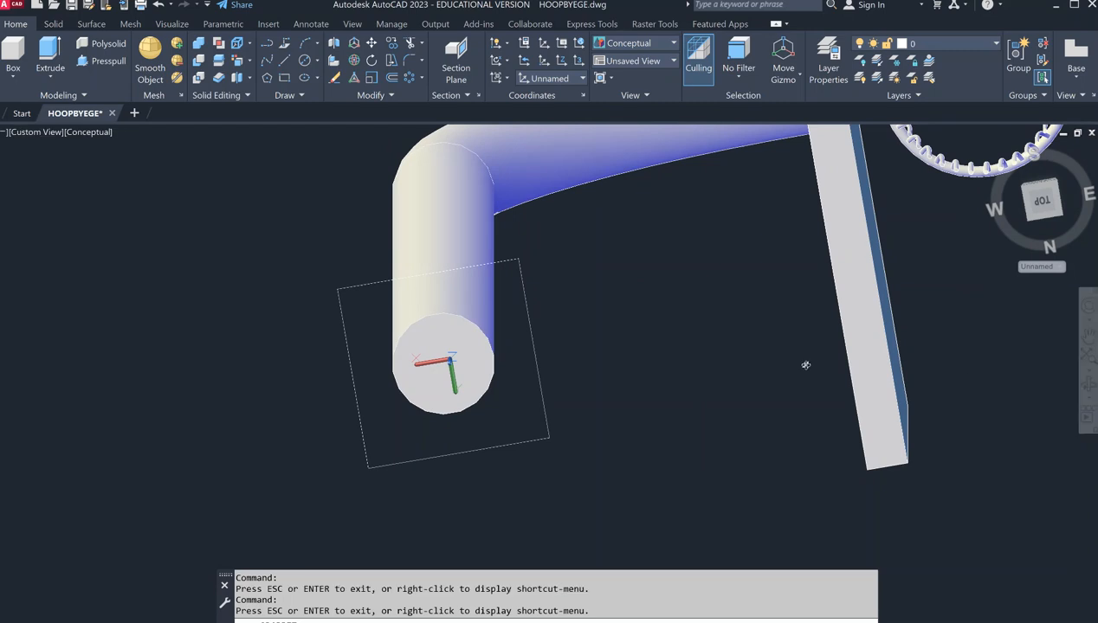
{"action": "left_click_drag", "start_coordinate": [669, 315], "coordinate": [715, 264]}
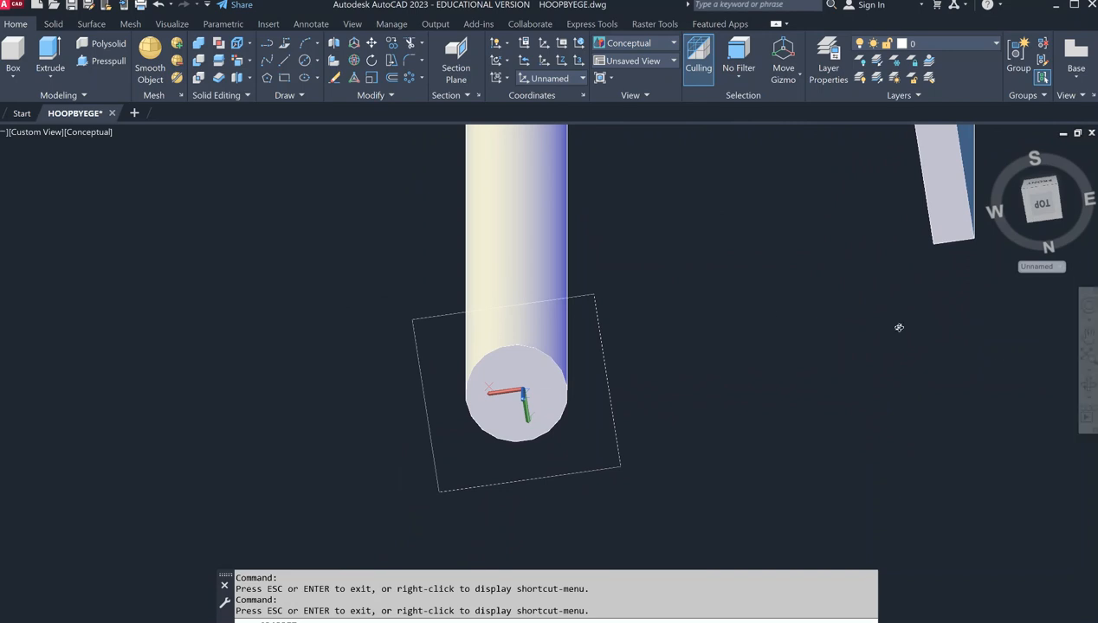
{"action": "left_click_drag", "start_coordinate": [698, 260], "coordinate": [675, 376]}
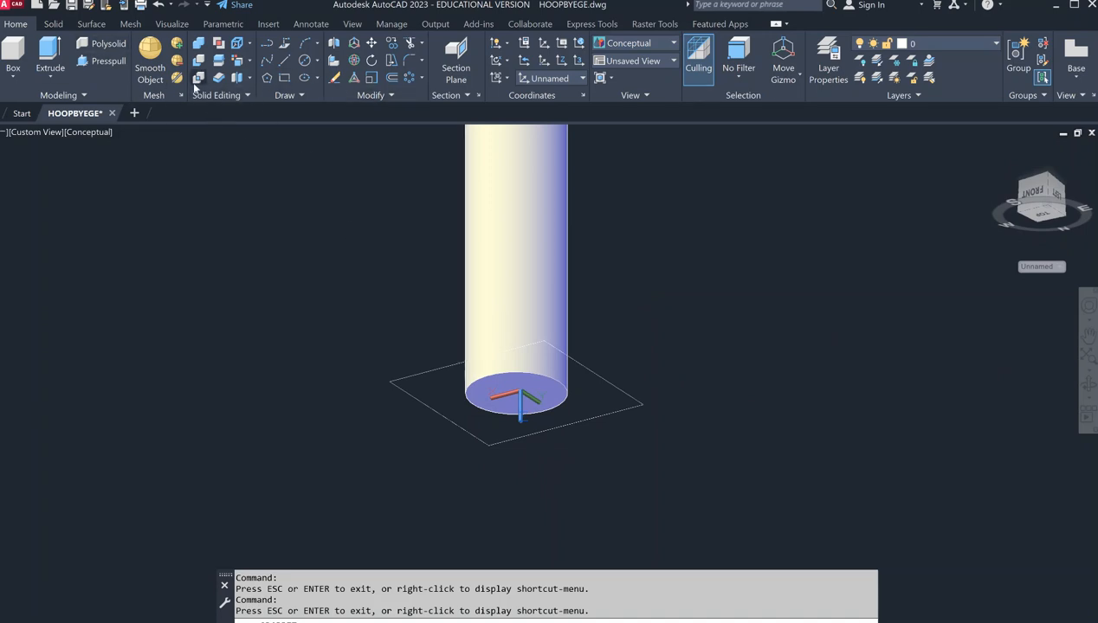
{"action": "left_click", "coordinate": [47, 79]}
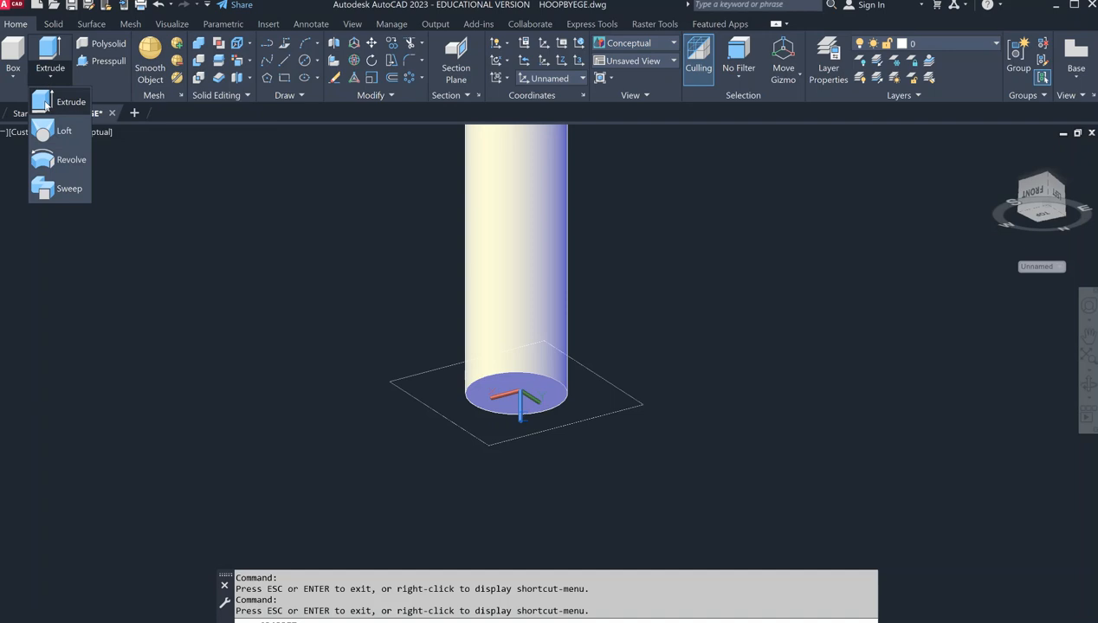
{"action": "left_click", "coordinate": [47, 102]}
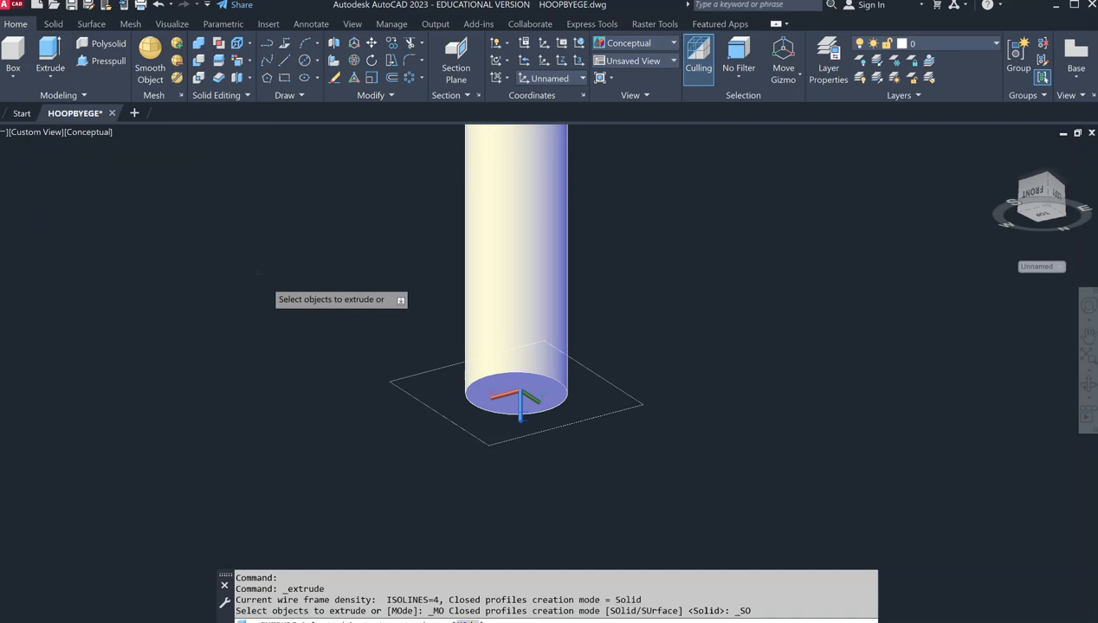
{"action": "left_click", "coordinate": [418, 376]}
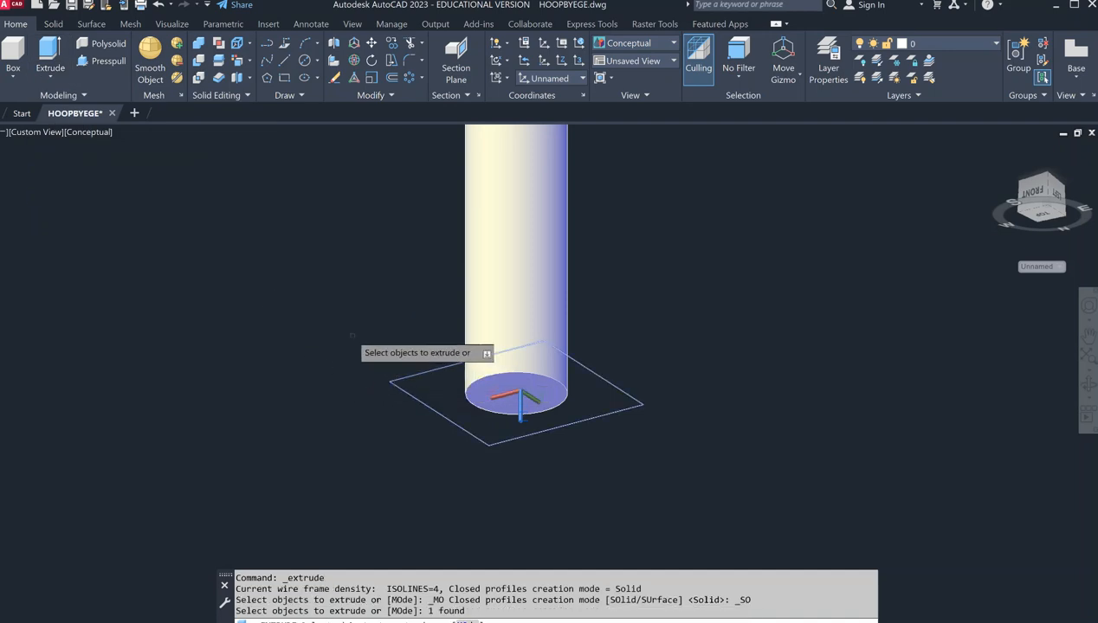
{"action": "key", "text": "Return"}
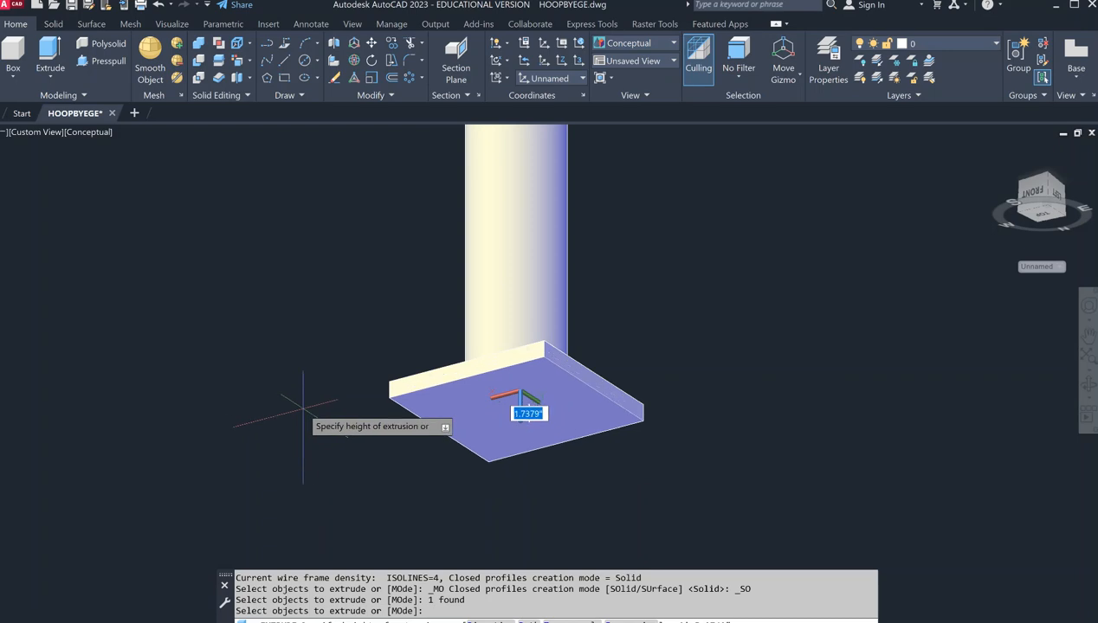
{"action": "type", "text": "1"}
{"action": "key", "text": "Return"}
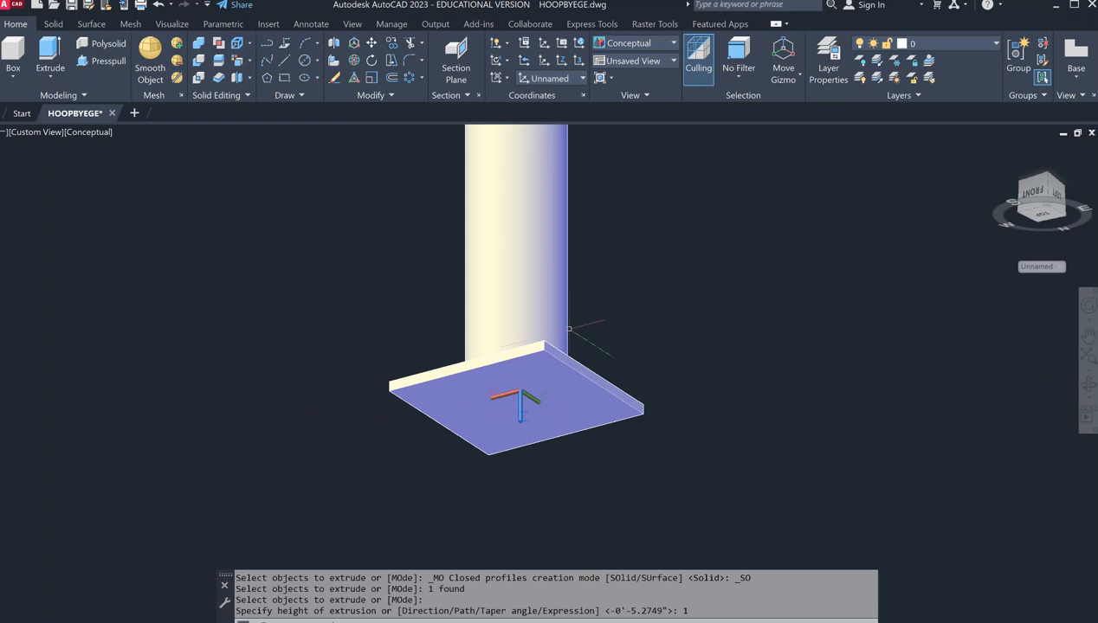
Union the base plate with the pole into a single solid.
{"action": "left_click_drag", "start_coordinate": [1044, 205], "coordinate": [1036, 243]}
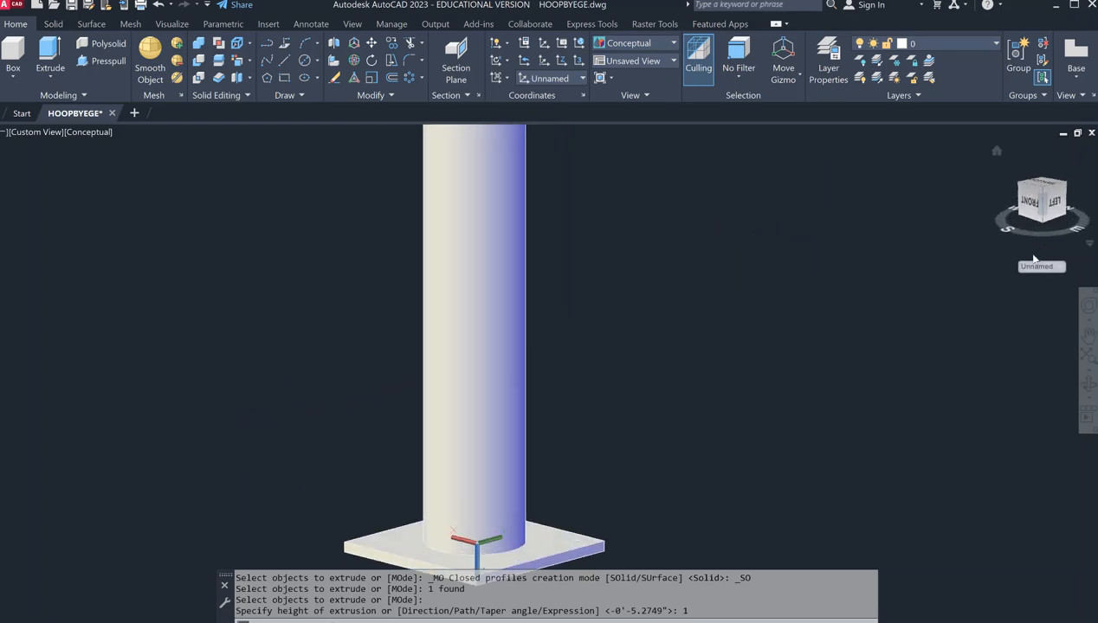
{"action": "scroll", "coordinate": [740, 374], "scroll_direction": "down", "scroll_amount": 4}
{"action": "scroll", "coordinate": [741, 373], "scroll_direction": "down", "scroll_amount": 5}
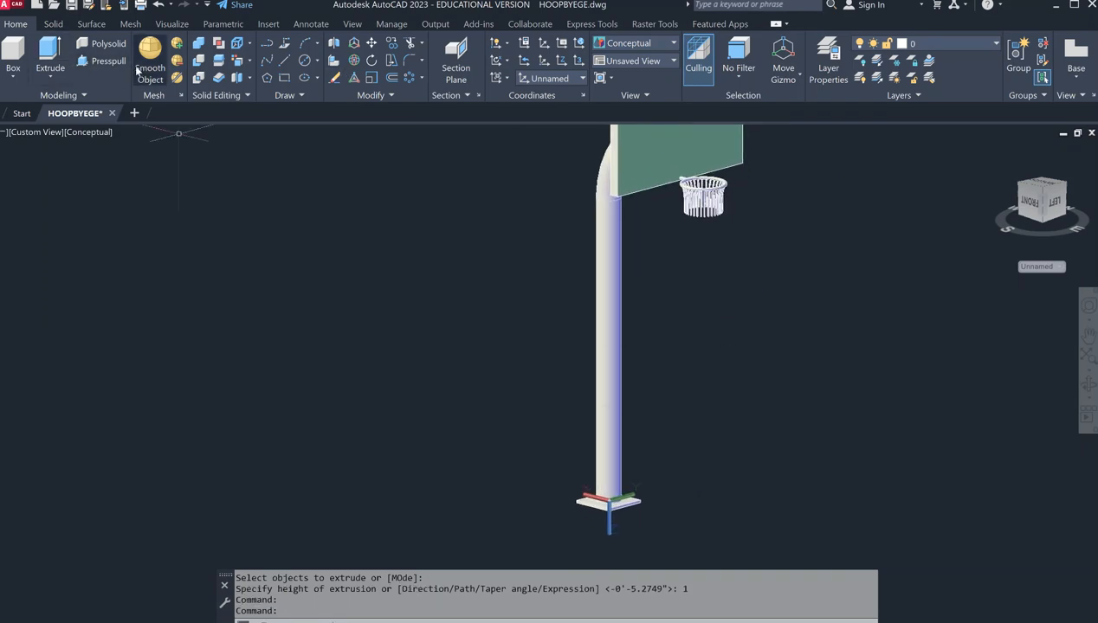
{"action": "left_click", "coordinate": [200, 44]}
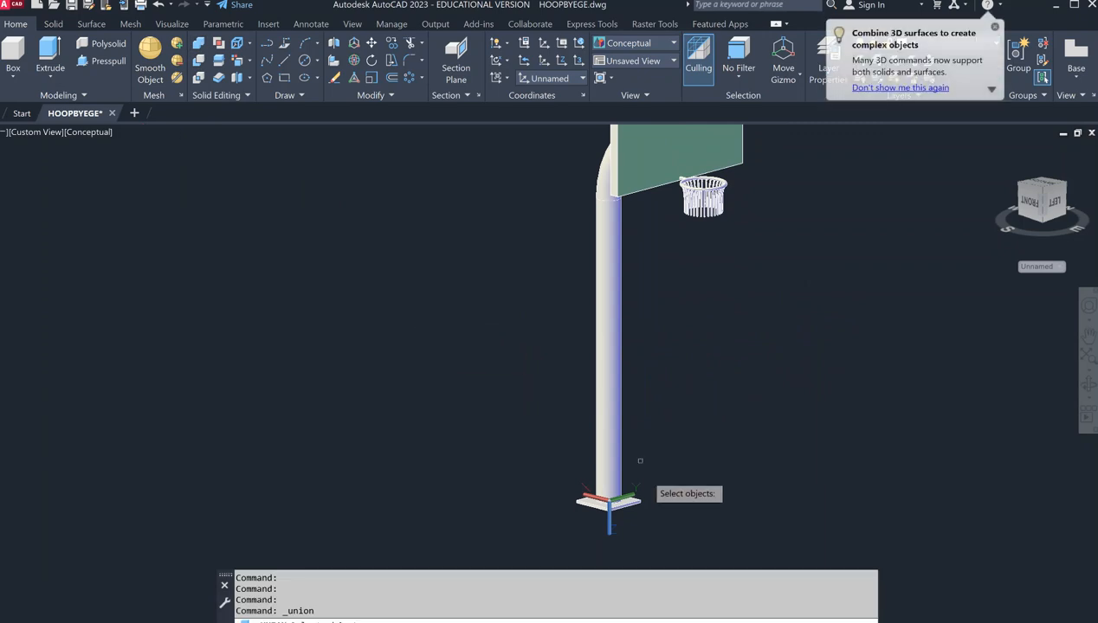
{"action": "left_click", "coordinate": [622, 504]}
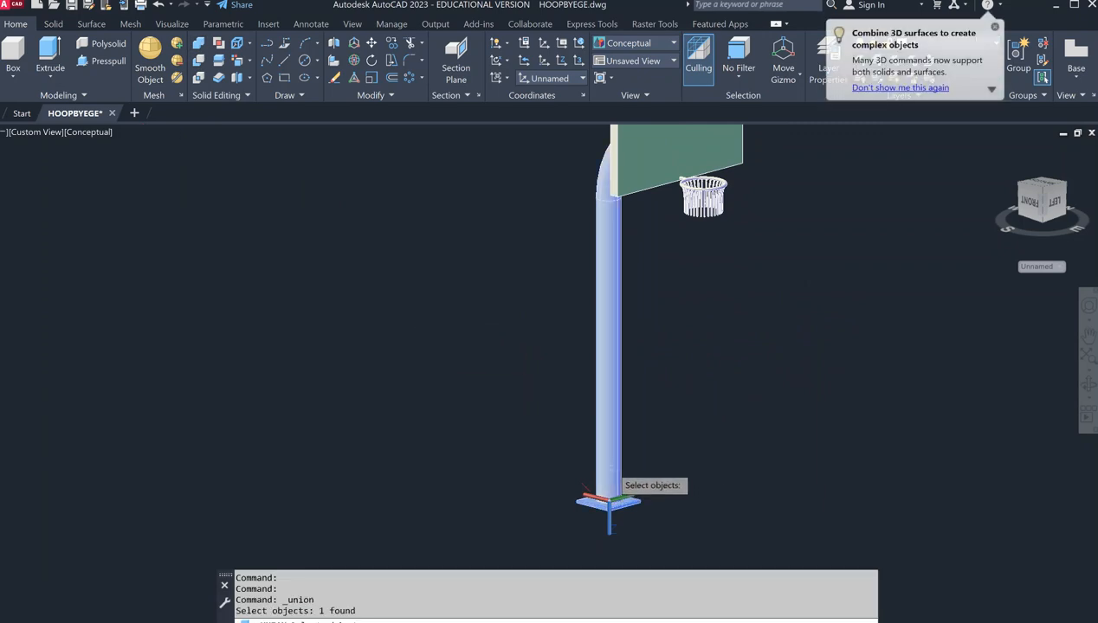
{"action": "left_click", "coordinate": [614, 475]}
{"action": "key", "text": "Return"}
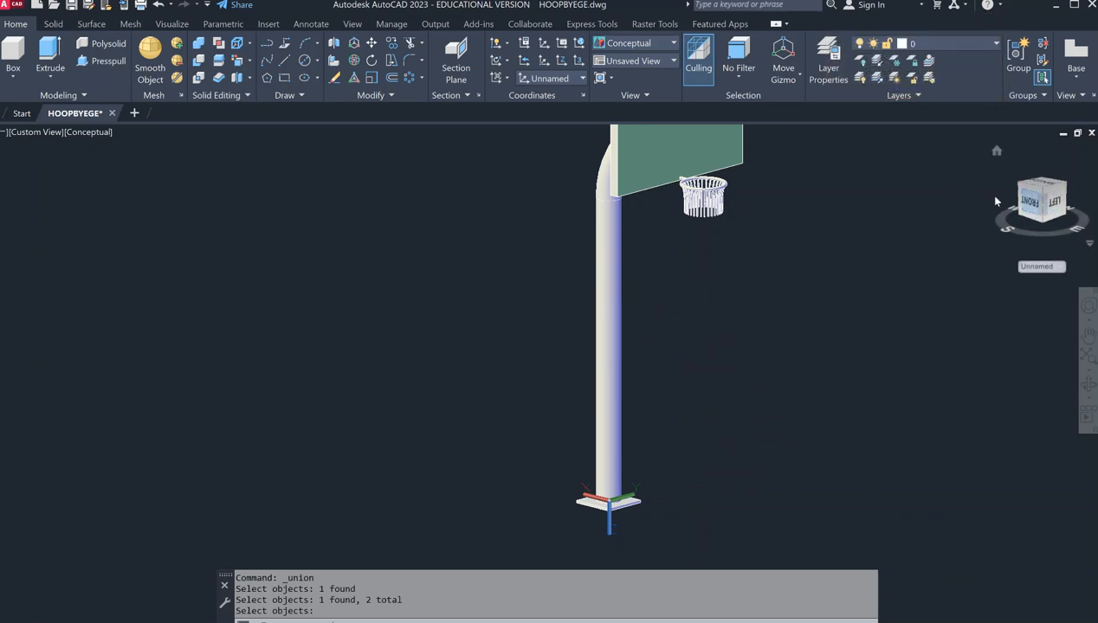
Open the Materials Browser with the RMAT command and search the material library for "steel".
{"action": "middle_click_drag", "start_coordinate": [780, 245], "coordinate": [770, 365]}
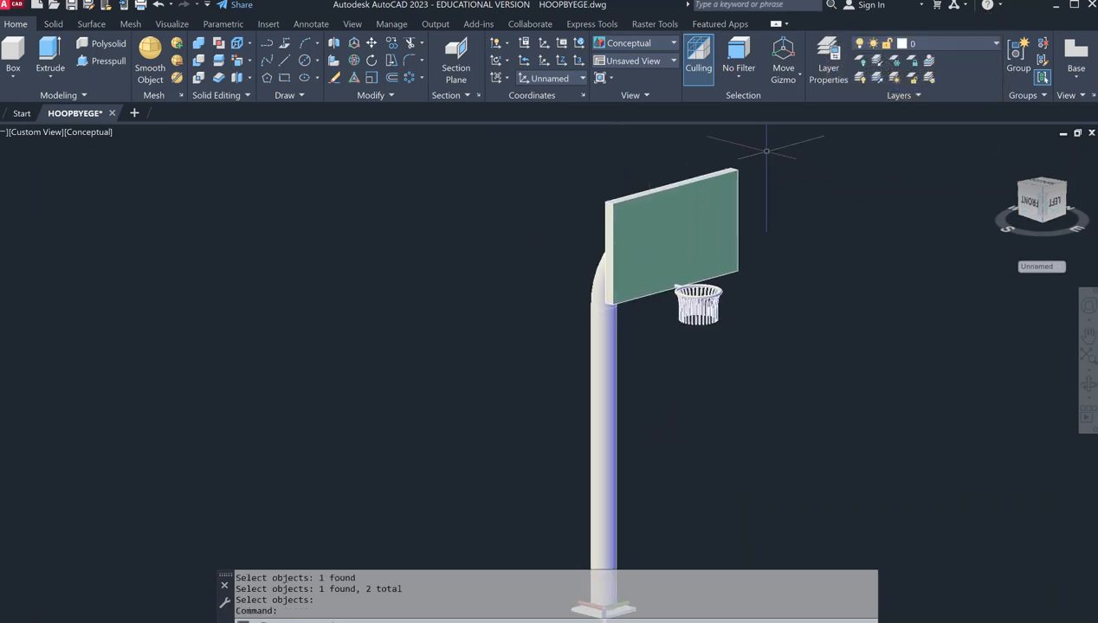
{"action": "middle_click_drag", "start_coordinate": [713, 415], "coordinate": [704, 328]}
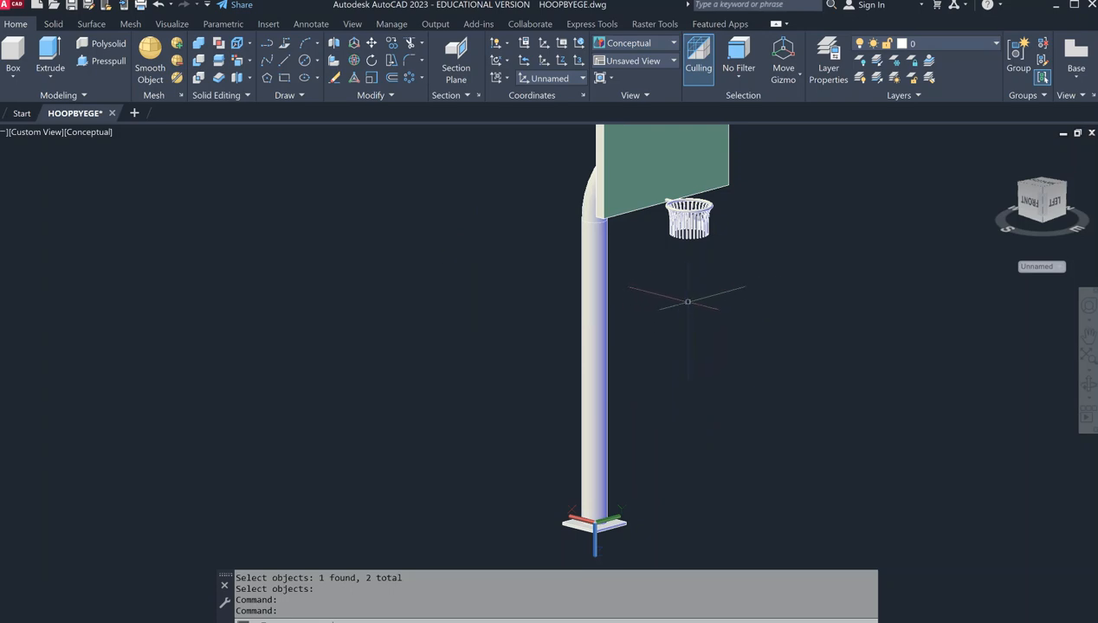
{"action": "type", "text": "RMAT"}
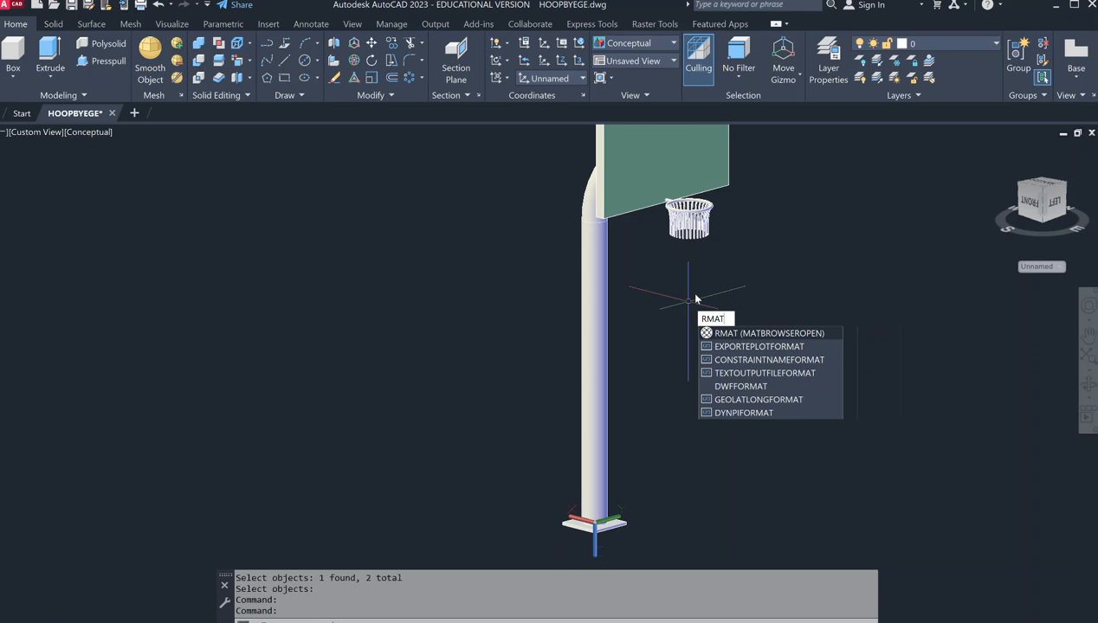
{"action": "key", "text": "Return"}
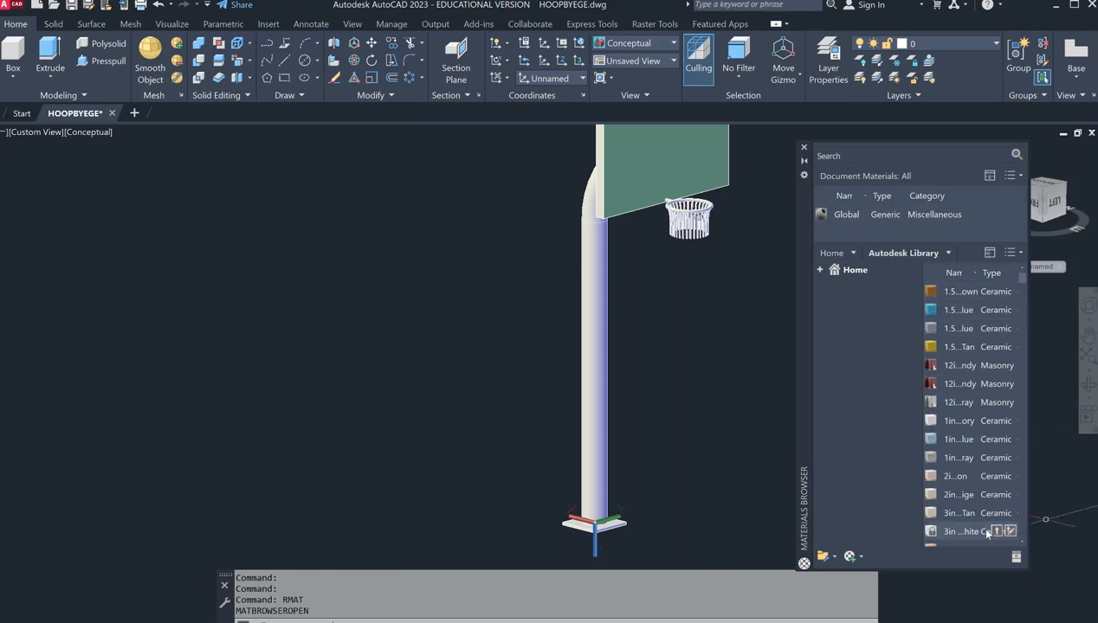
{"action": "scroll", "coordinate": [959, 471], "scroll_direction": "down", "scroll_amount": 5}
{"action": "scroll", "coordinate": [960, 488], "scroll_direction": "down", "scroll_amount": 5}
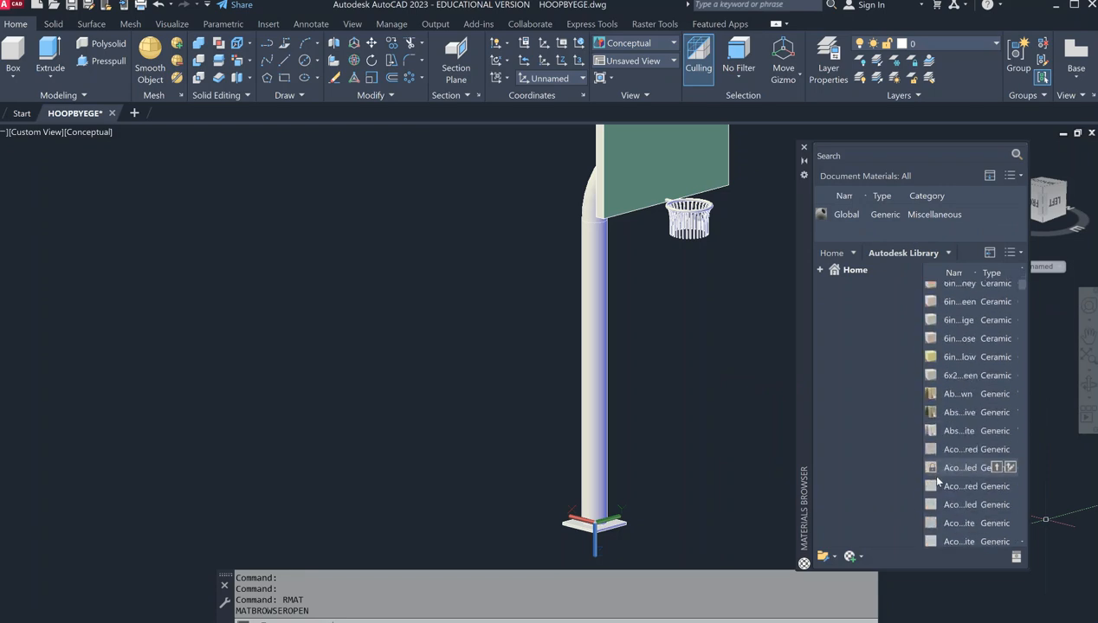
{"action": "scroll", "coordinate": [950, 474], "scroll_direction": "down", "scroll_amount": 1}
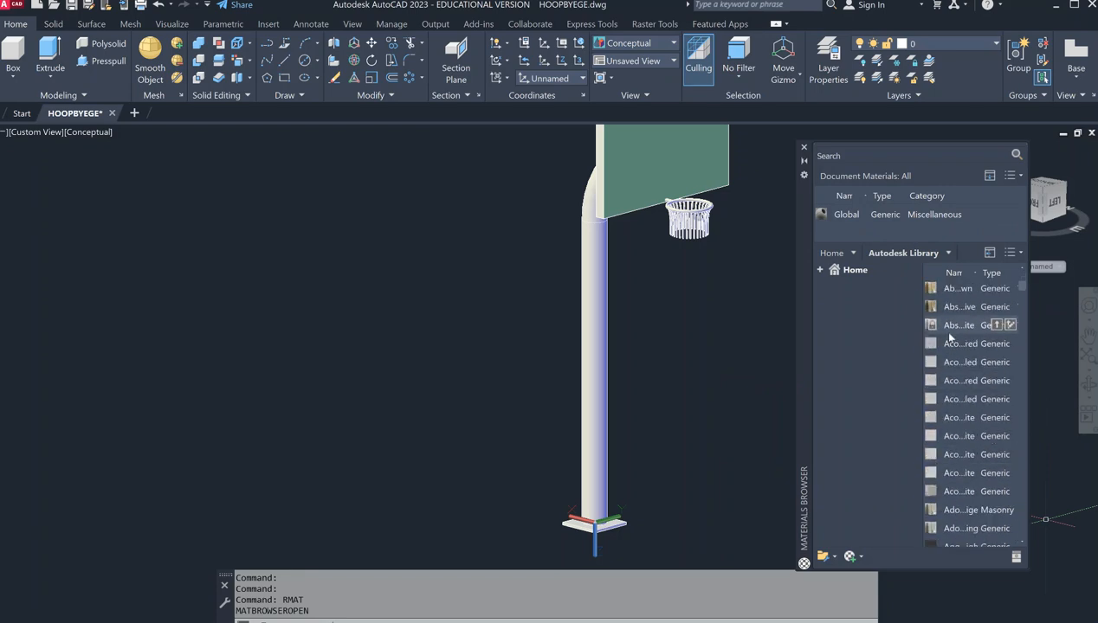
{"action": "mouse_move", "coordinate": [904, 221]}
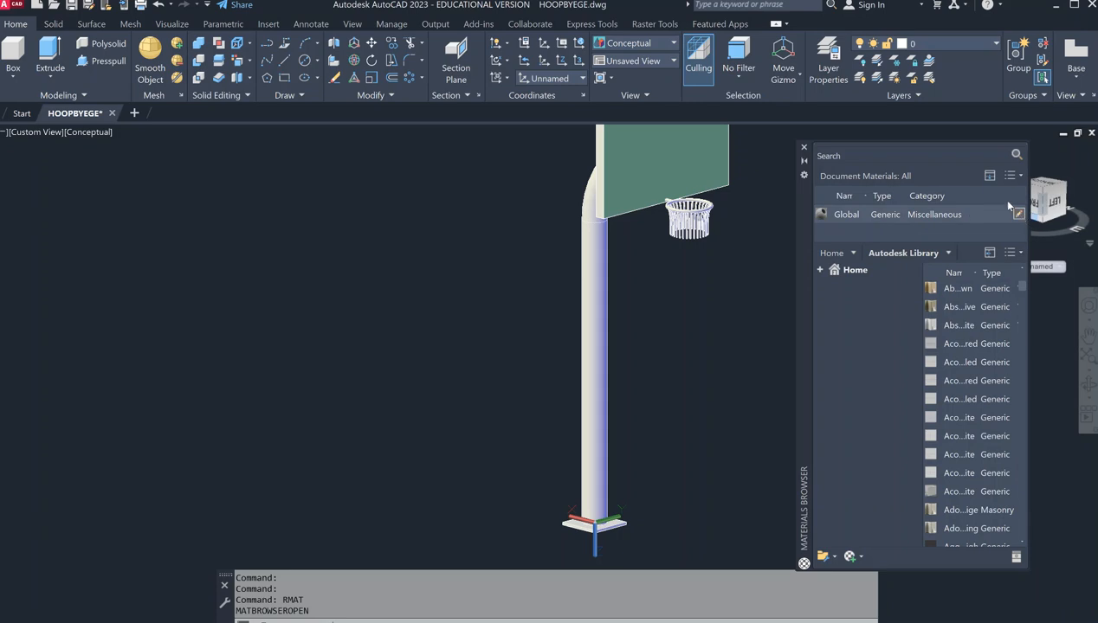
{"action": "left_click", "coordinate": [875, 157]}
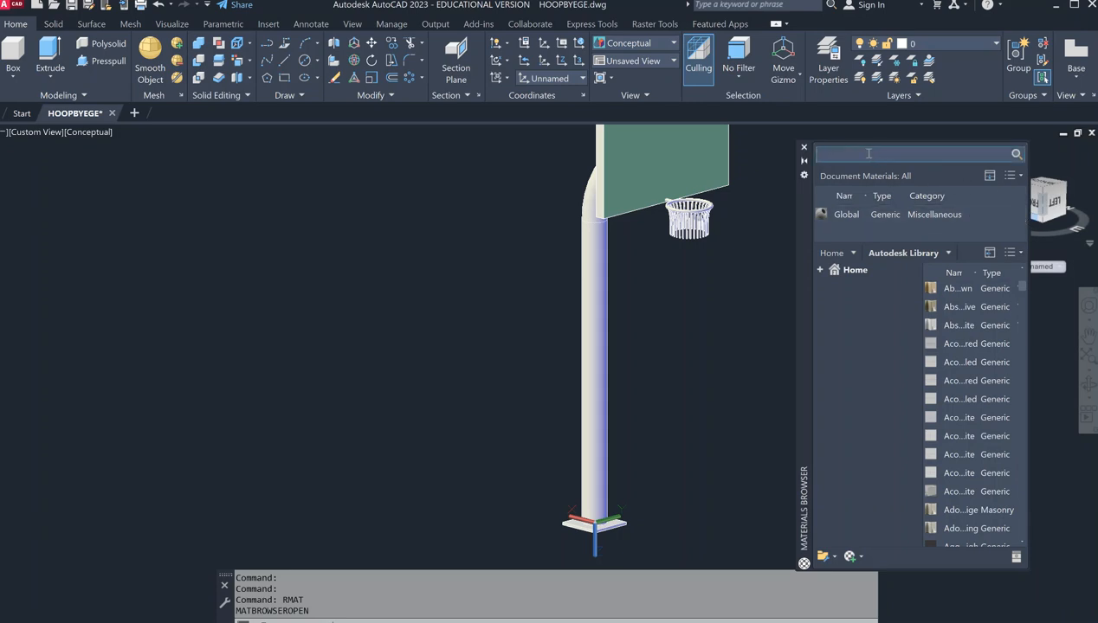
{"action": "type", "text": "steel"}
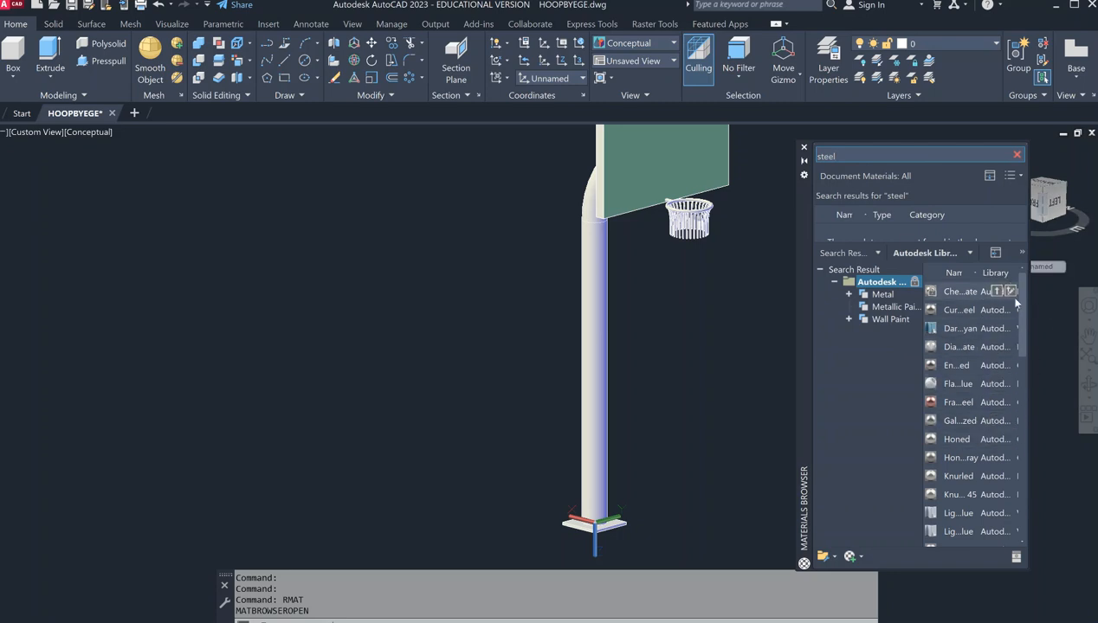
Add Metal Joists - Steel from the Autodesk Library to the document as an editable copy and assign that copy to the pole.
{"action": "left_click_drag", "start_coordinate": [1024, 342], "coordinate": [1026, 479]}
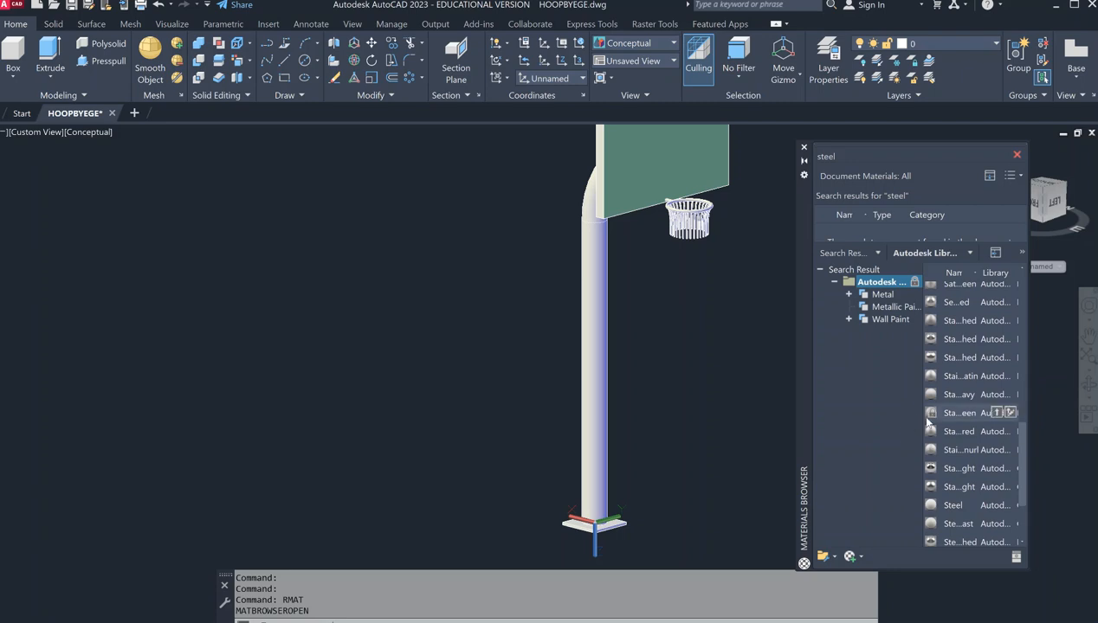
{"action": "left_click_drag", "start_coordinate": [923, 424], "coordinate": [838, 436]}
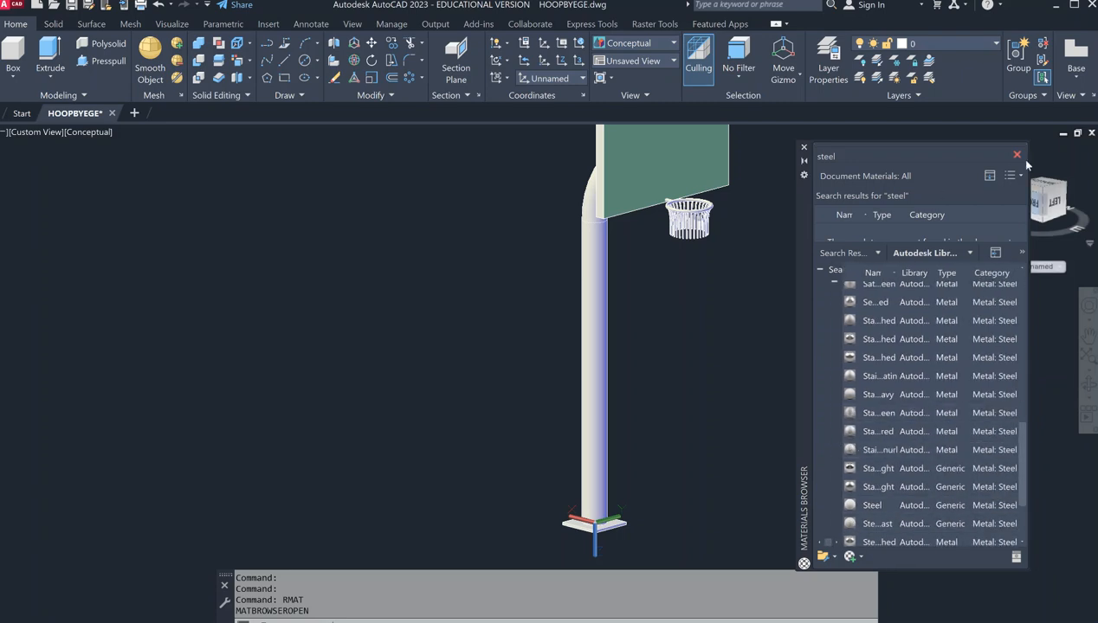
{"action": "scroll", "coordinate": [949, 420], "scroll_direction": "down", "scroll_amount": 1}
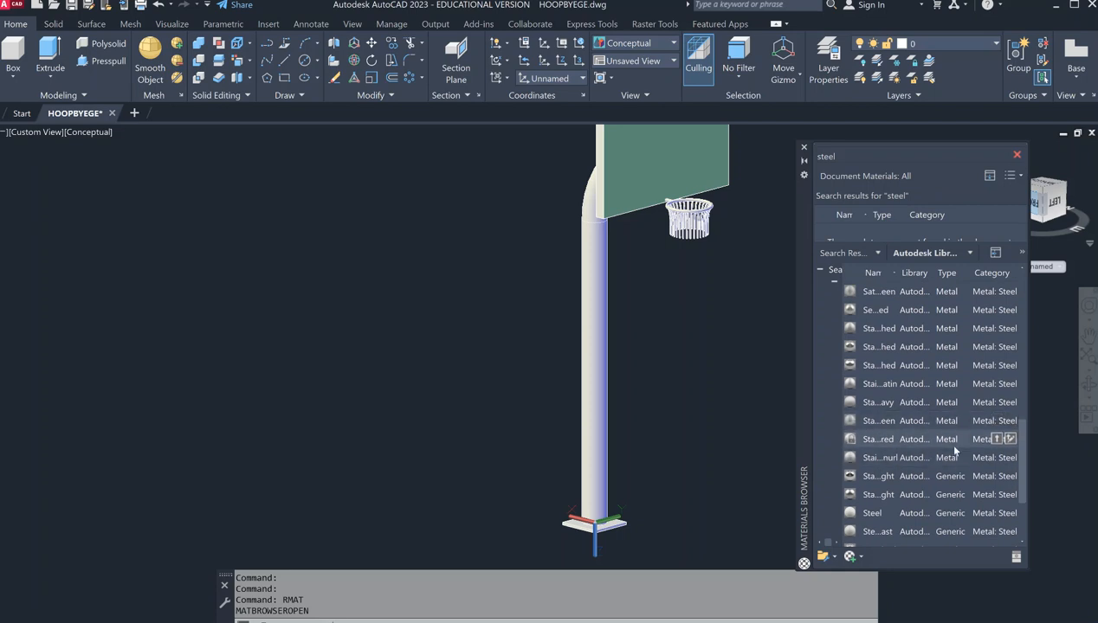
{"action": "scroll", "coordinate": [951, 454], "scroll_direction": "down", "scroll_amount": 1}
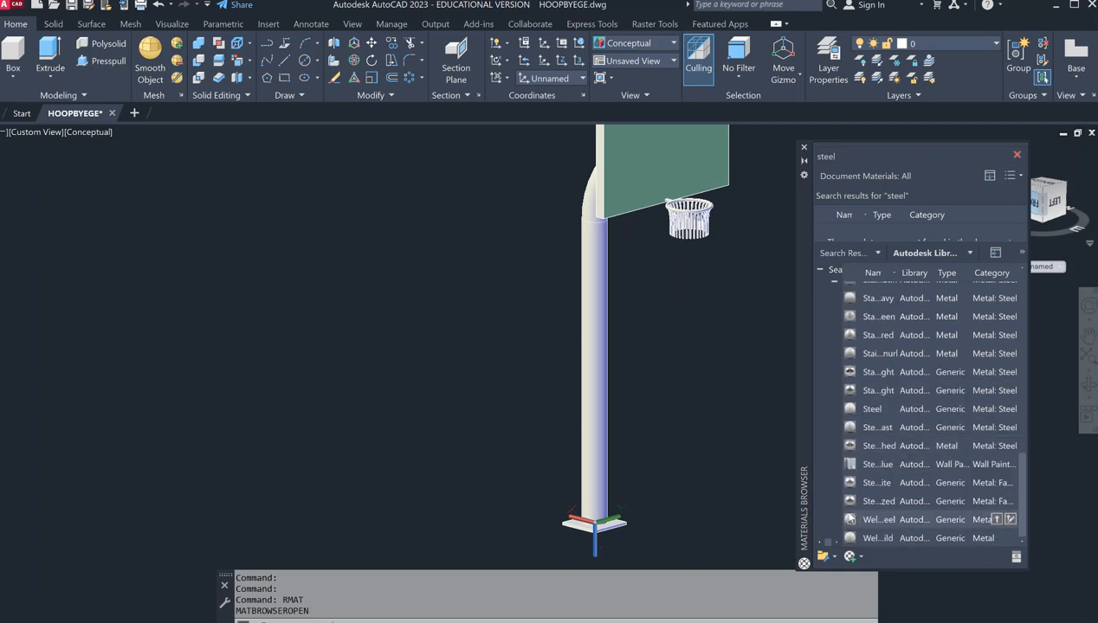
{"action": "left_click_drag", "start_coordinate": [840, 511], "coordinate": [736, 511]}
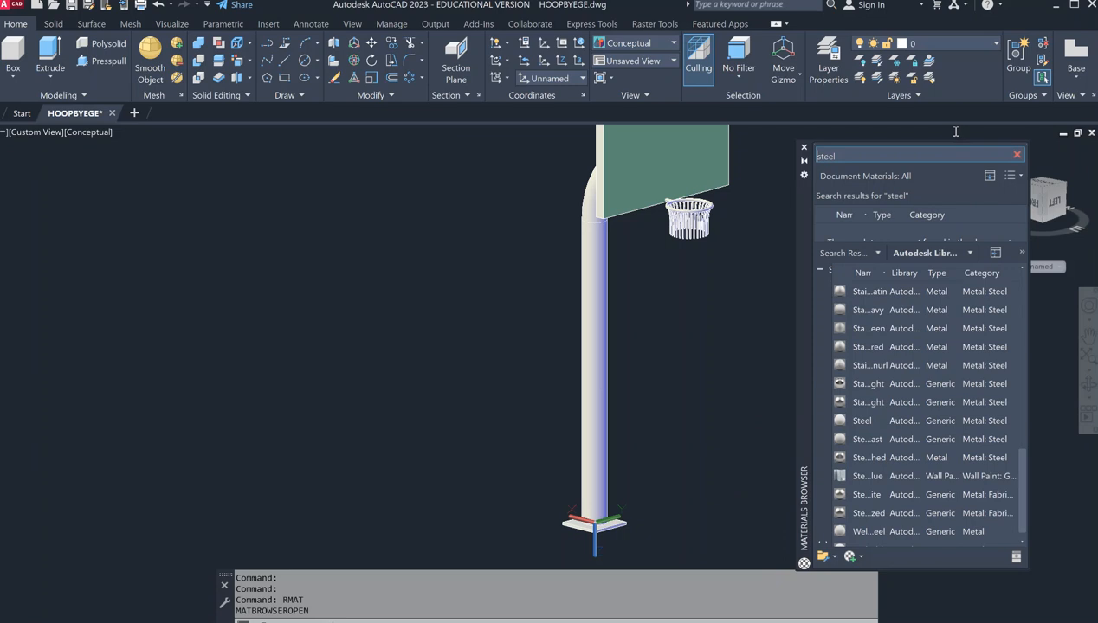
{"action": "scroll", "coordinate": [944, 446], "scroll_direction": "up", "scroll_amount": 5}
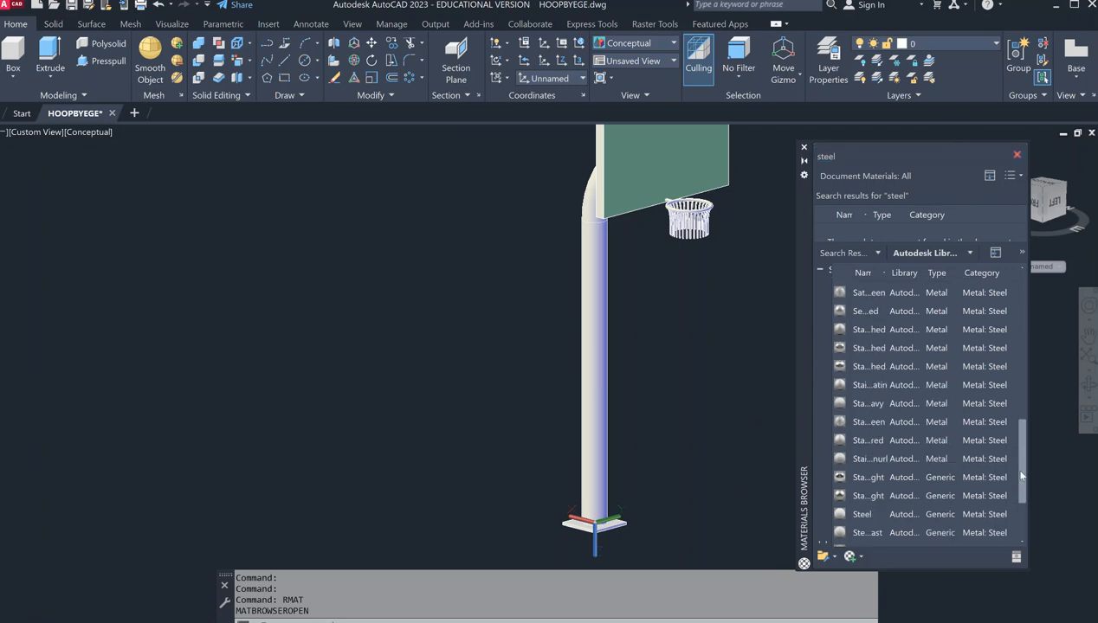
{"action": "scroll", "coordinate": [961, 347], "scroll_direction": "up", "scroll_amount": 1}
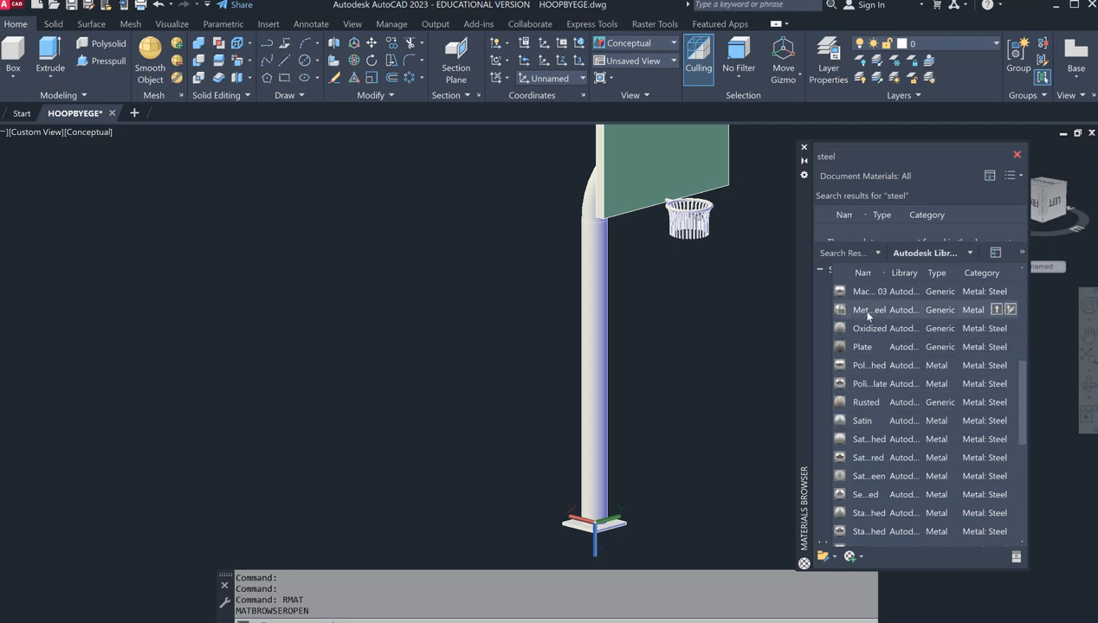
{"action": "left_click", "coordinate": [996, 309]}
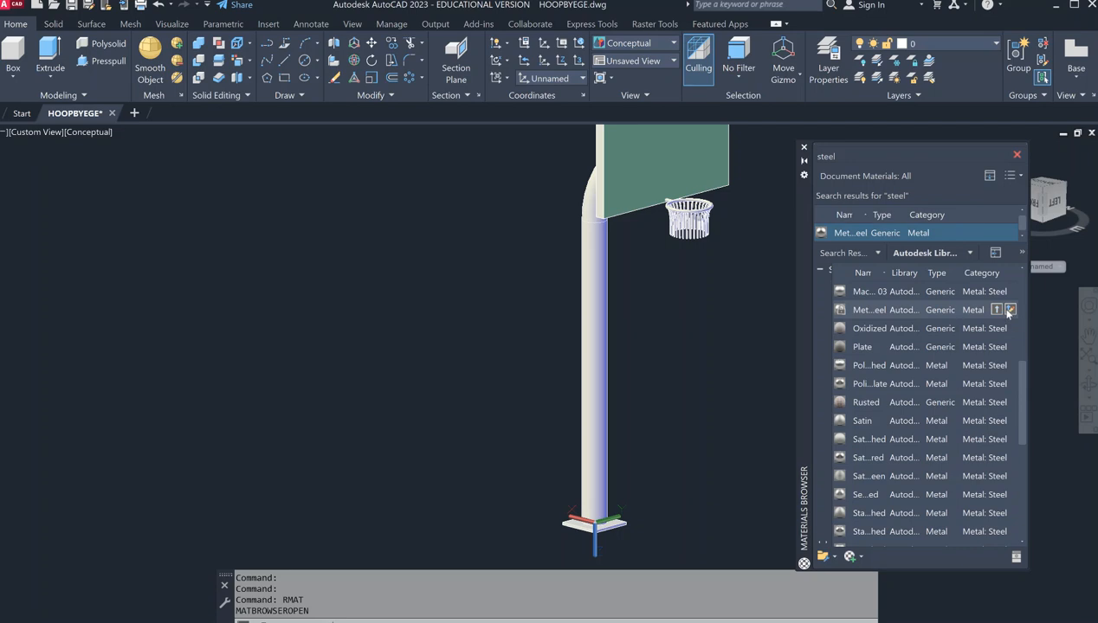
{"action": "left_click", "coordinate": [1010, 310]}
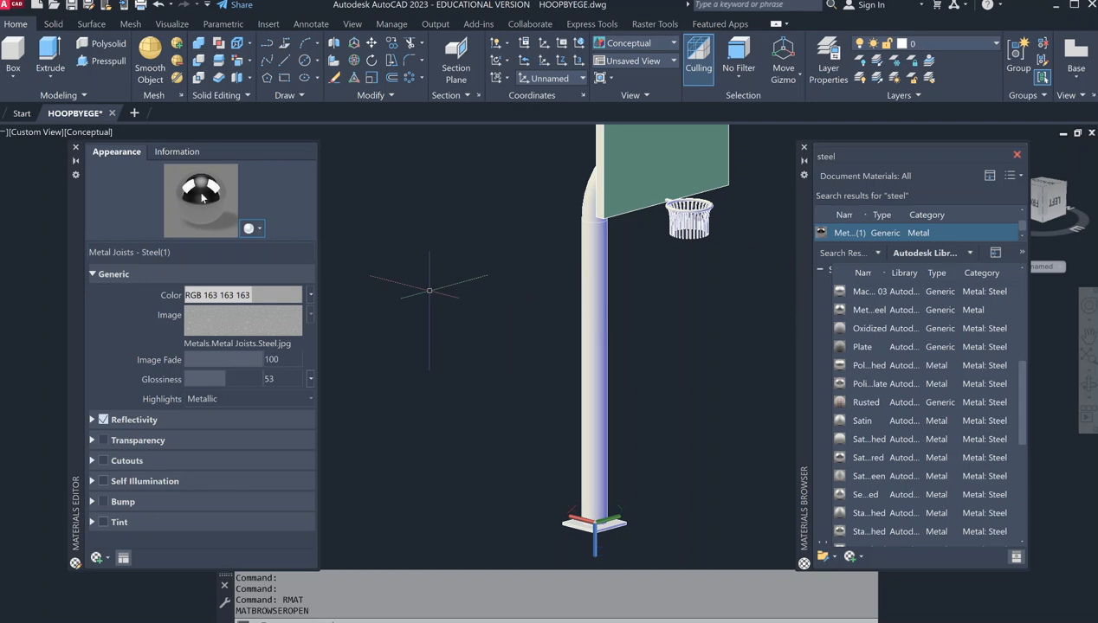
{"action": "left_click", "coordinate": [75, 147]}
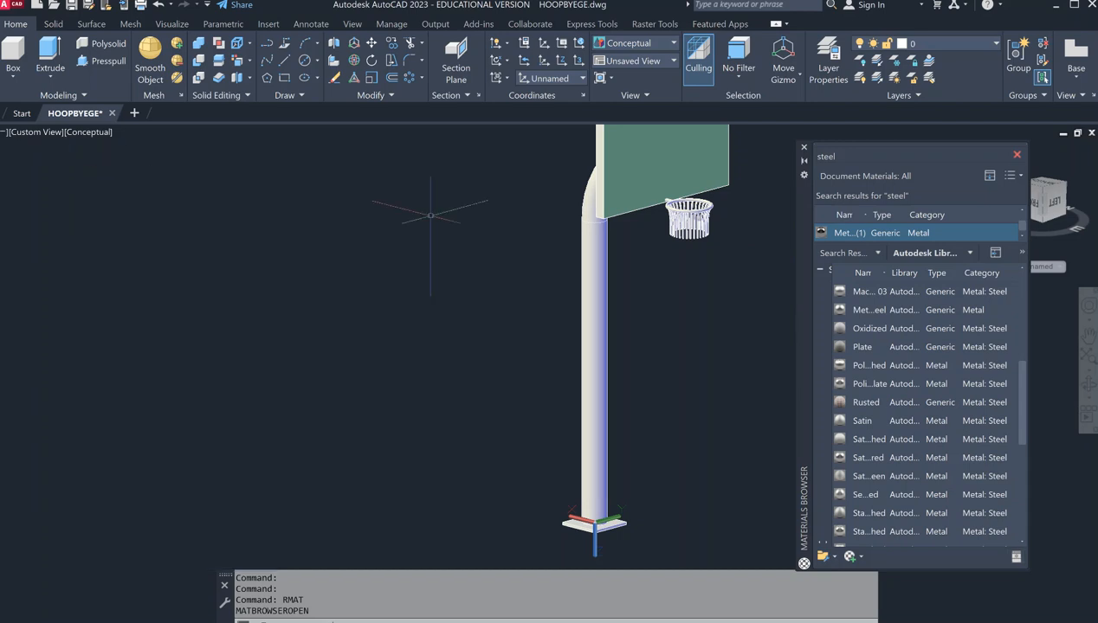
{"action": "left_click_drag", "start_coordinate": [822, 234], "coordinate": [585, 306]}
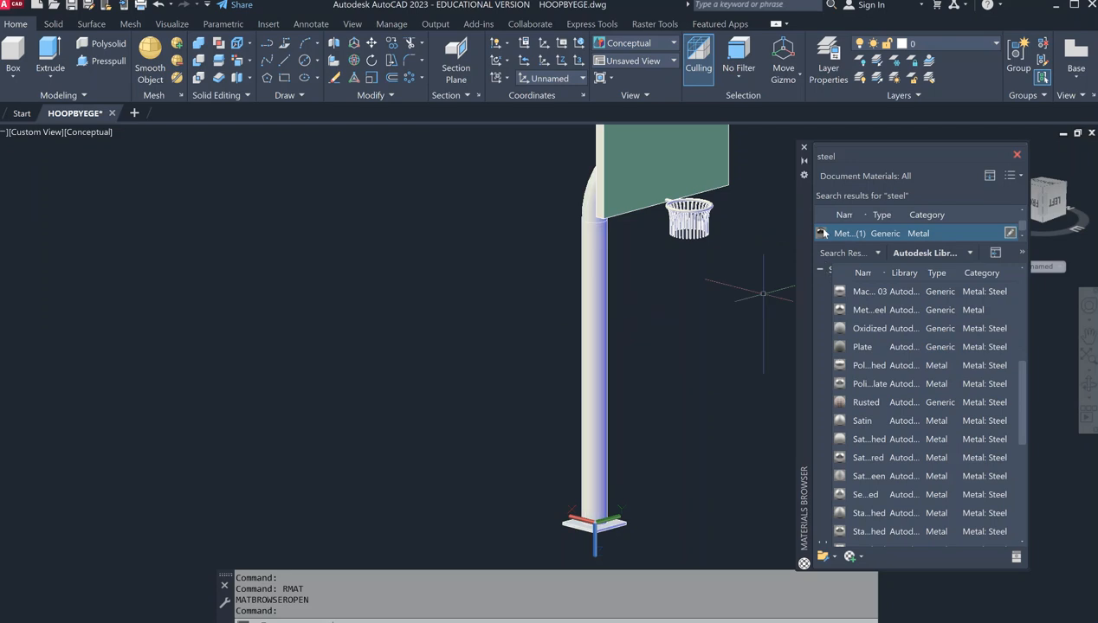
Open the pole's Metal Joists - Steel copy in the Materials Editor and inspect its appearance preview and preview options.
{"action": "left_click", "coordinate": [1010, 234]}
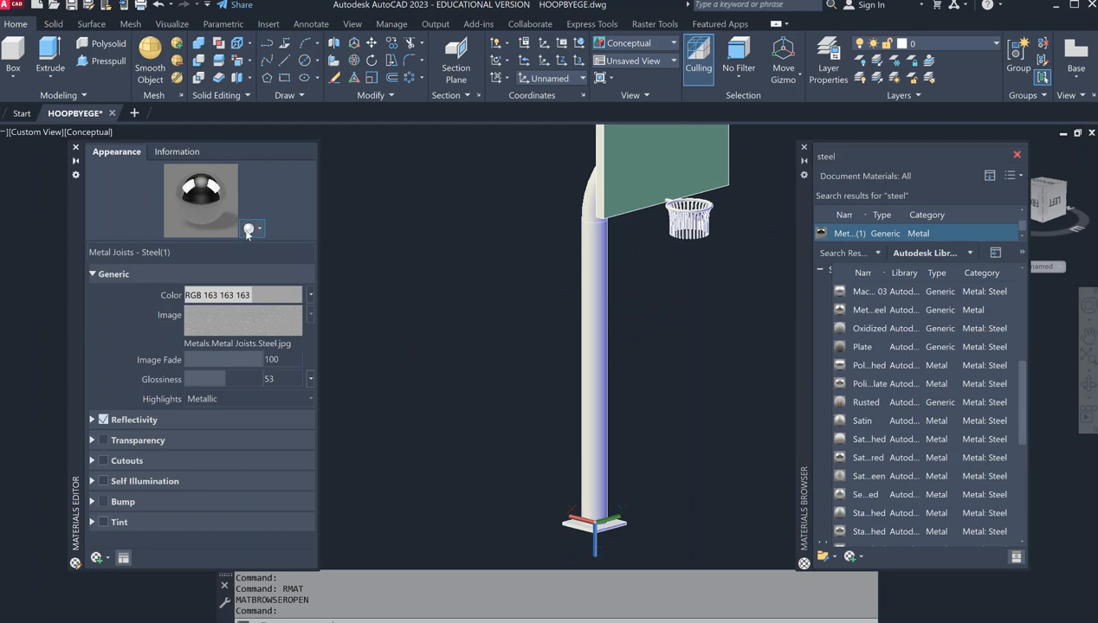
{"action": "left_click", "coordinate": [252, 229]}
{"action": "left_click", "coordinate": [188, 192]}
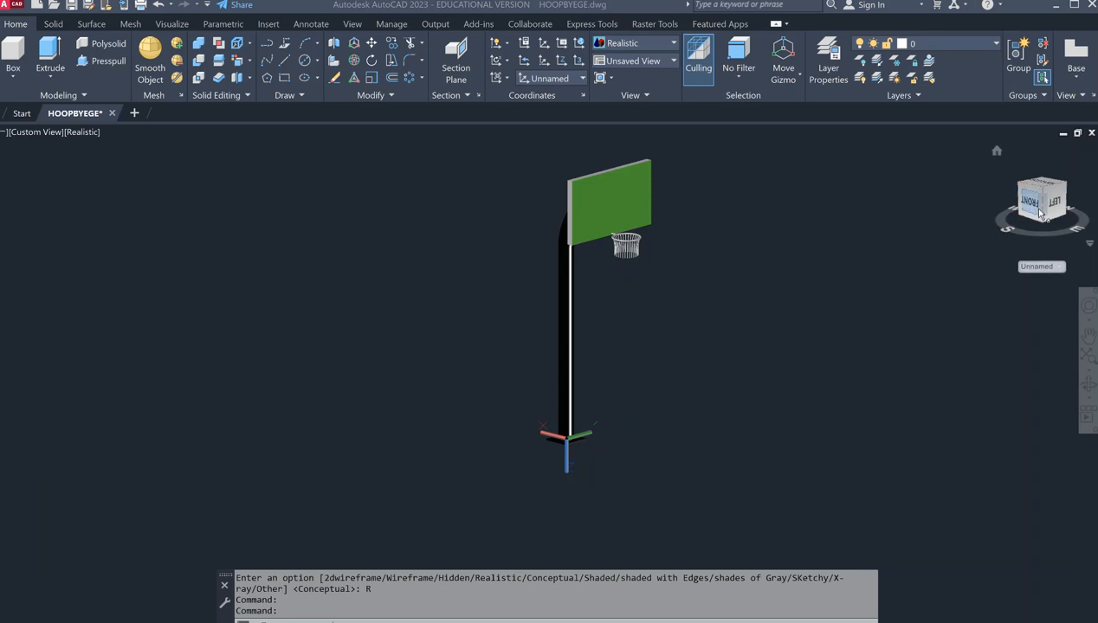
Examine the pole's steel finish in the Realistic visual style, close up and from the opposite side of the hoop.
{"action": "mouse_move", "coordinate": [594, 314]}
{"action": "left_mouse_down"}
{"action": "mouse_move", "coordinate": [652, 336]}
{"action": "mouse_move", "coordinate": [797, 331]}
{"action": "mouse_move", "coordinate": [1029, 385]}
{"action": "mouse_move", "coordinate": [1001, 367]}
{"action": "left_mouse_up"}
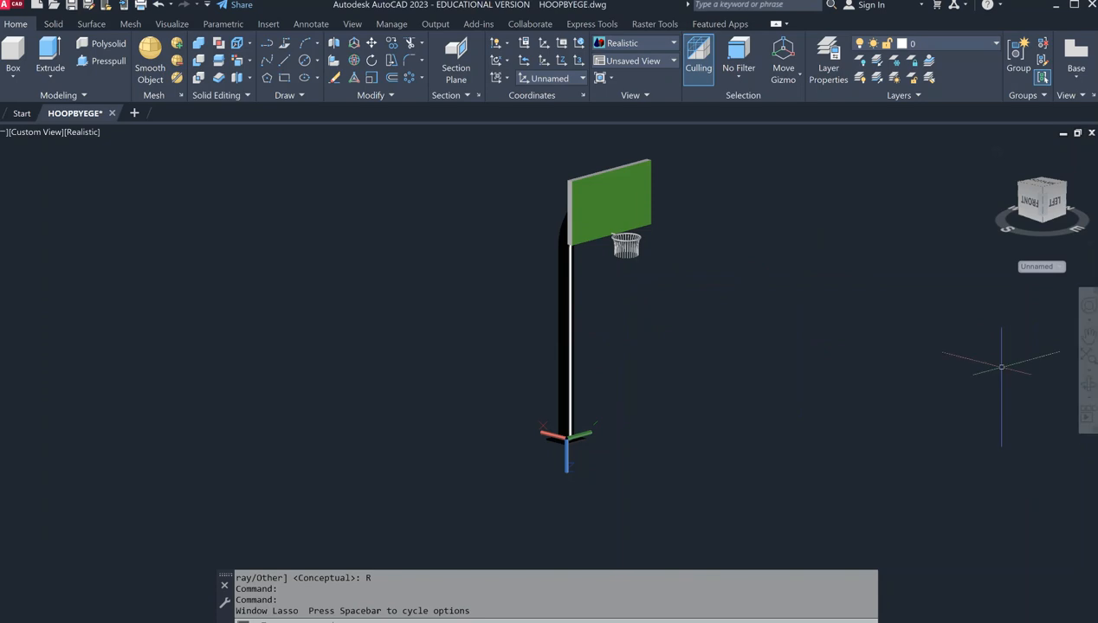
{"action": "scroll", "coordinate": [555, 307], "scroll_direction": "up", "scroll_amount": 2}
{"action": "scroll", "coordinate": [555, 308], "scroll_direction": "up", "scroll_amount": 3}
{"action": "scroll", "coordinate": [555, 307], "scroll_direction": "down", "scroll_amount": 4}
{"action": "left_click", "coordinate": [571, 307]}
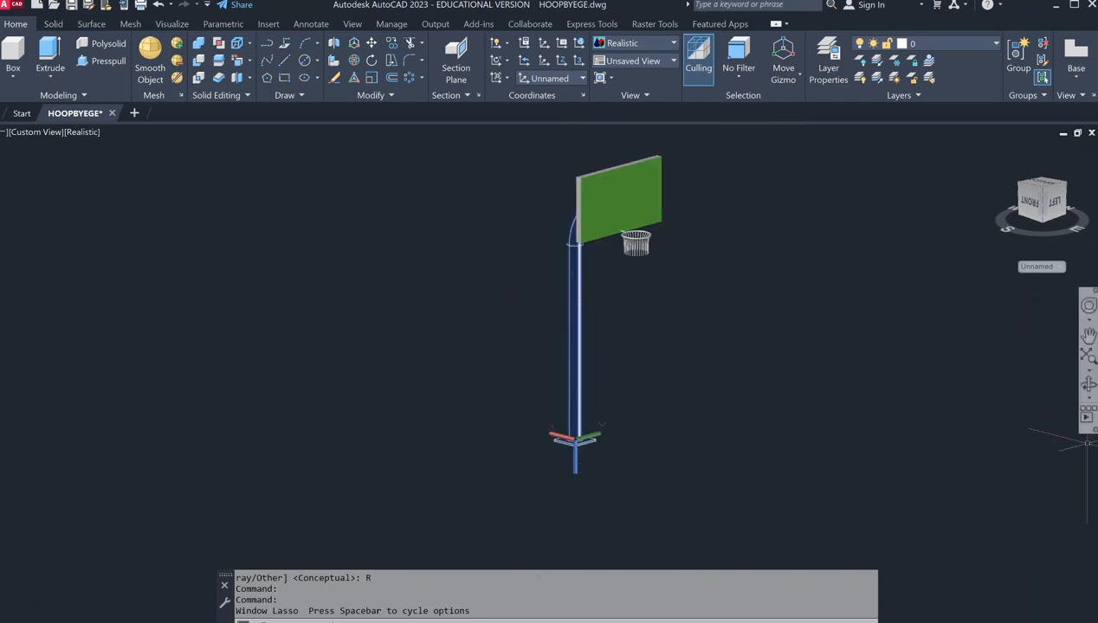
{"action": "left_click", "coordinate": [1087, 386]}
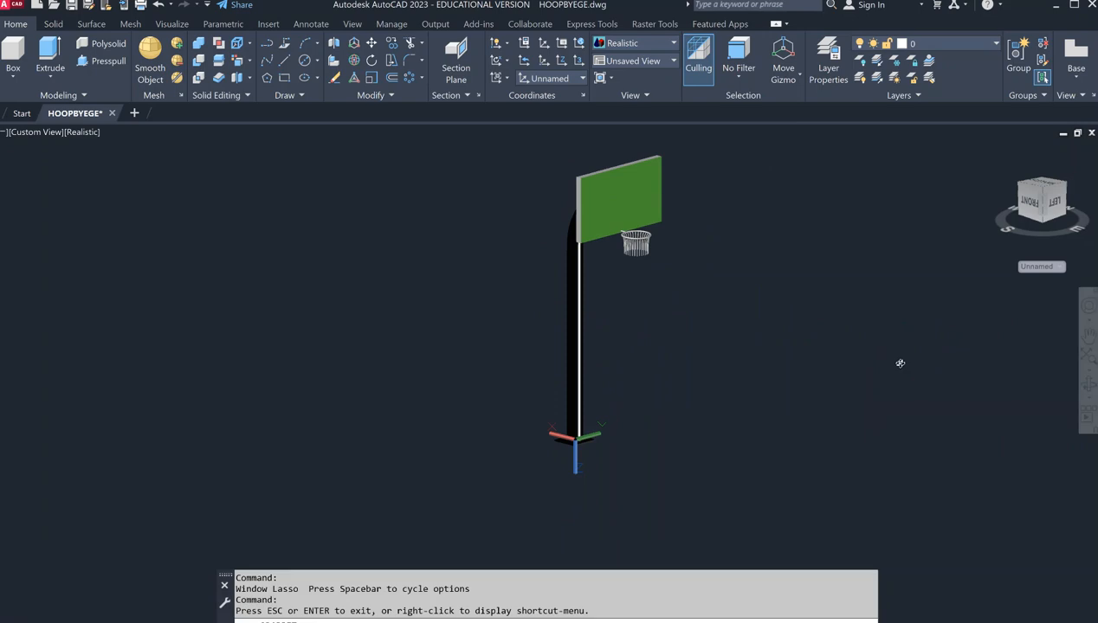
{"action": "left_click_drag", "start_coordinate": [753, 323], "coordinate": [534, 351]}
{"action": "scroll", "coordinate": [662, 438], "scroll_direction": "up", "scroll_amount": 5}
{"action": "scroll", "coordinate": [690, 398], "scroll_direction": "up", "scroll_amount": 3}
{"action": "scroll", "coordinate": [684, 377], "scroll_direction": "down", "scroll_amount": 6}
{"action": "scroll", "coordinate": [694, 345], "scroll_direction": "up", "scroll_amount": 1}
{"action": "middle_click_drag", "start_coordinate": [695, 306], "coordinate": [629, 384]}
{"action": "scroll", "coordinate": [618, 377], "scroll_direction": "down", "scroll_amount": 2}
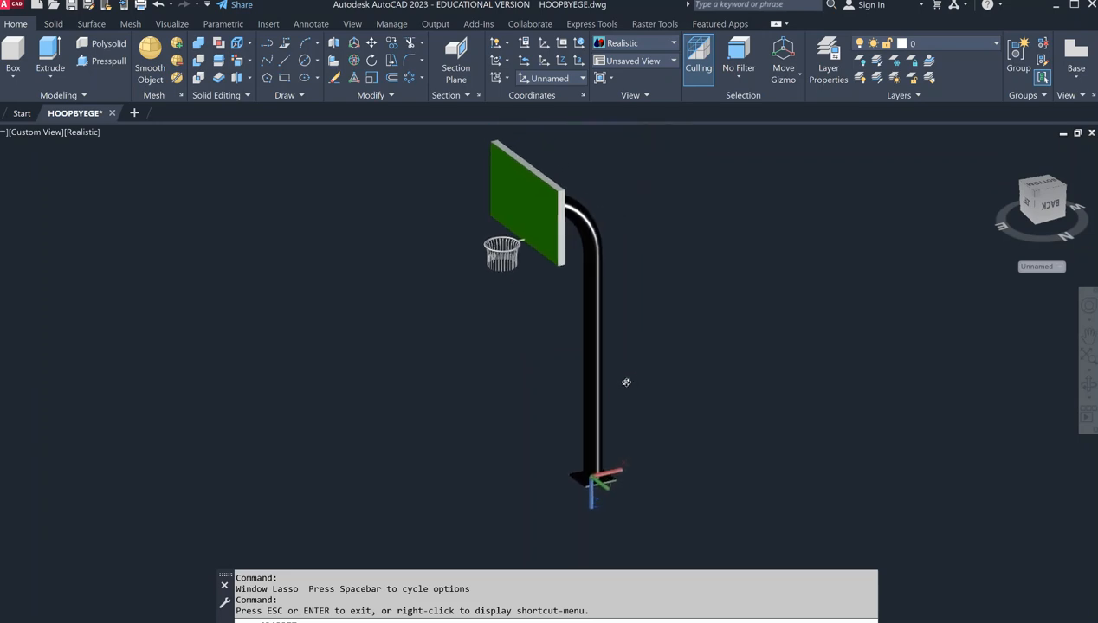
Save the HOOPBYEGE.dwg drawing with the hoop shown in the Realistic visual style.
{"action": "left_click", "coordinate": [71, 6]}
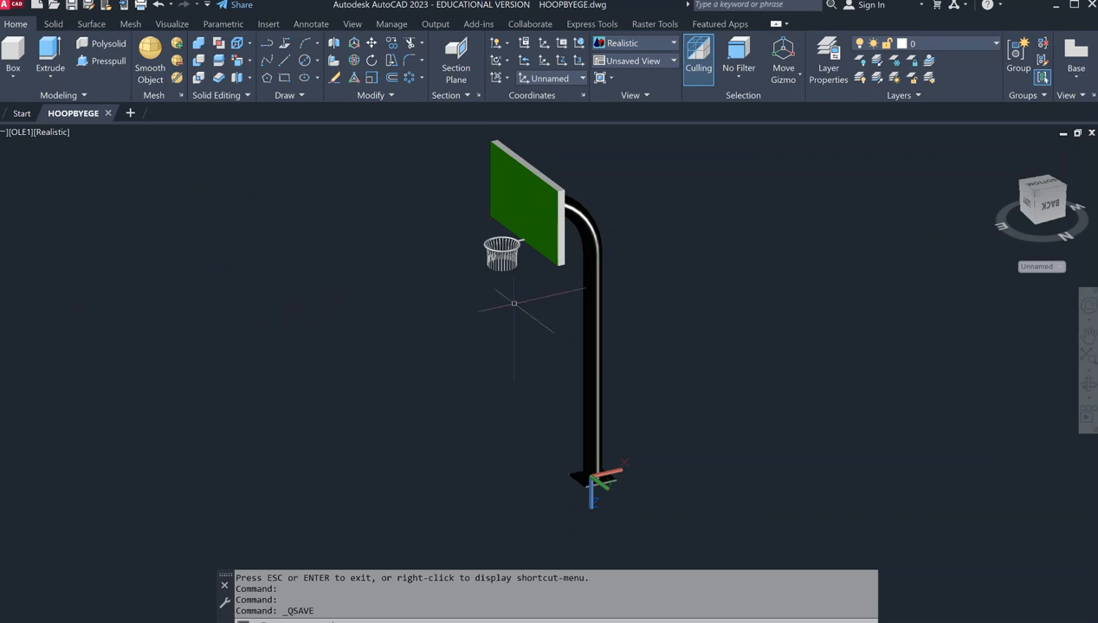
{"action": "scroll", "coordinate": [515, 307], "scroll_direction": "up", "scroll_amount": 1}
{"action": "scroll", "coordinate": [521, 302], "scroll_direction": "down", "scroll_amount": 2}
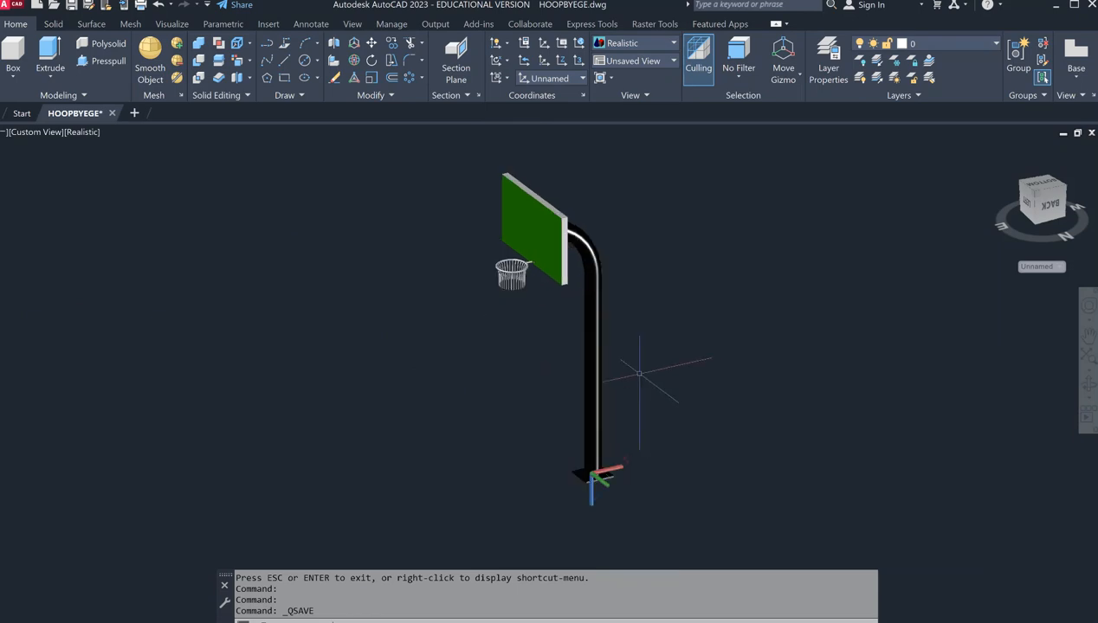
{"action": "middle_click_drag", "start_coordinate": [629, 371], "coordinate": [615, 392]}
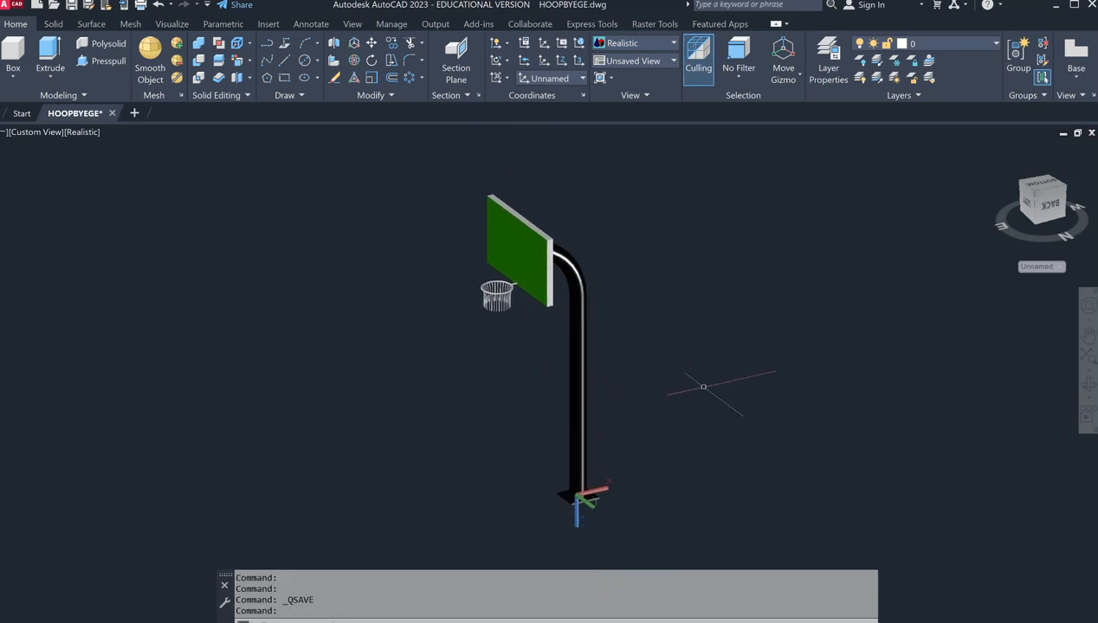